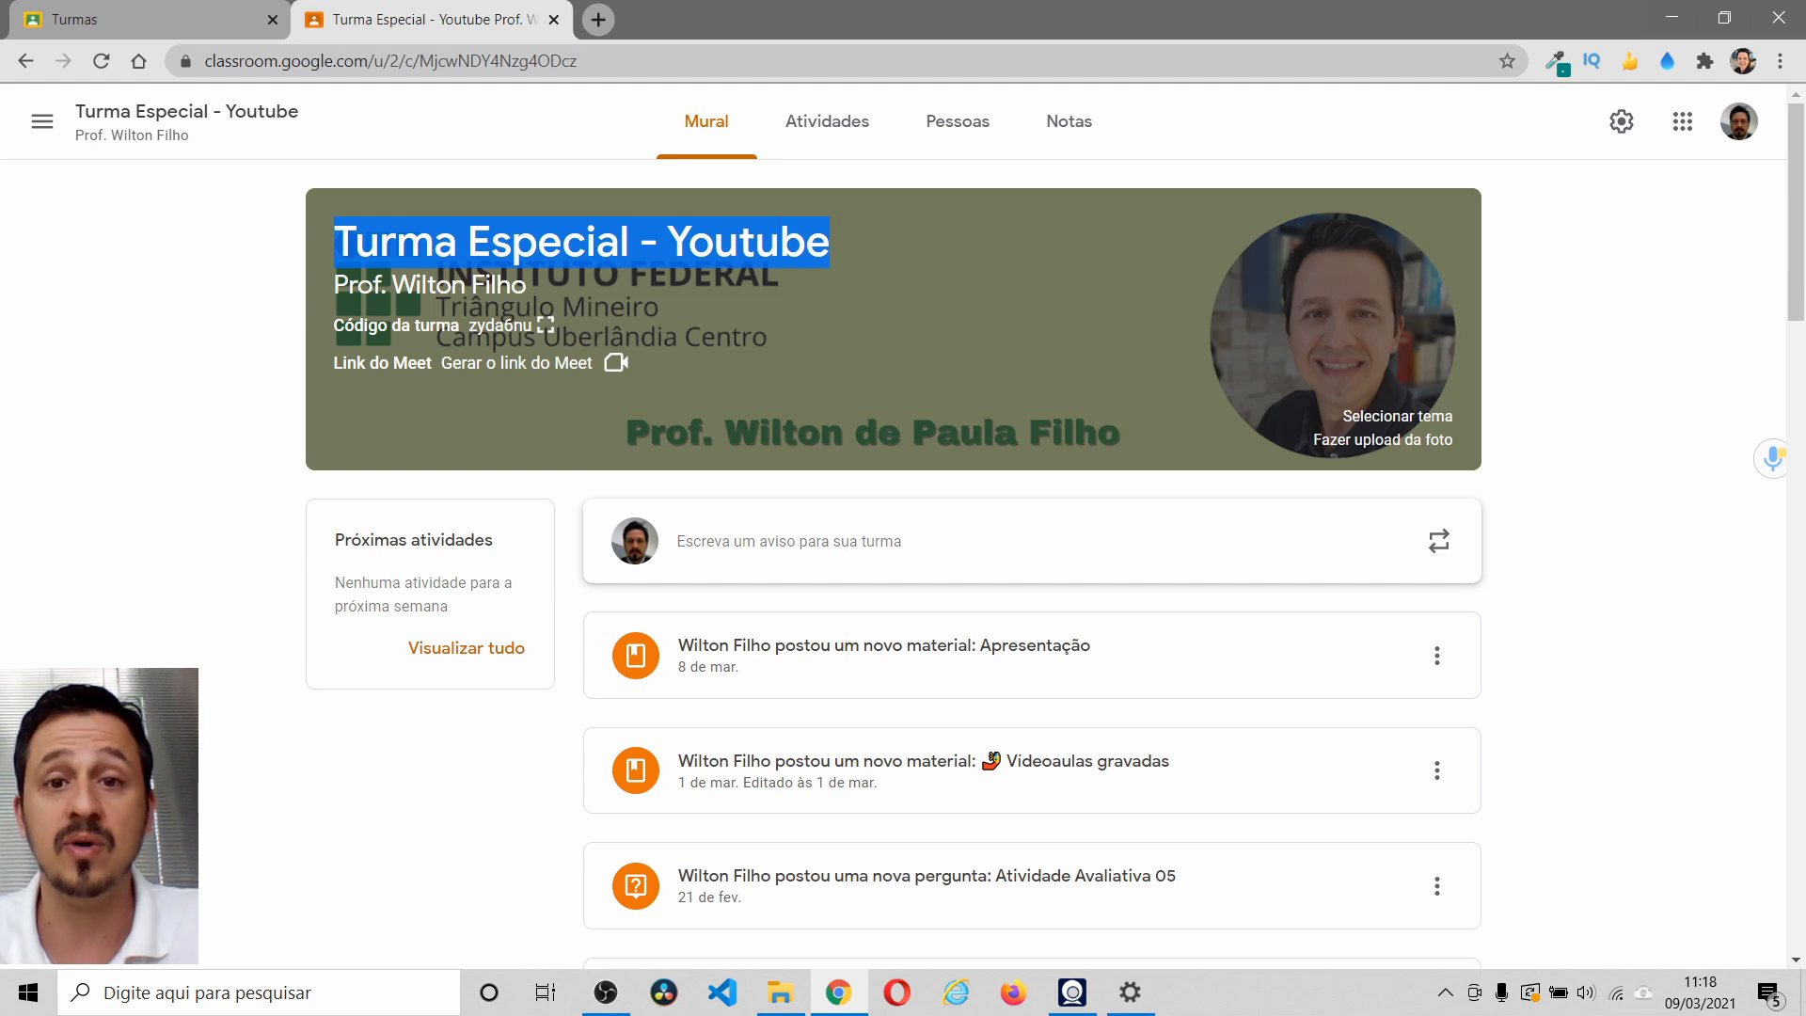
- Review the class header and the teacher's welcome announcement in the stream of Turma Especial - Youtube
drag(335, 285, 511, 285)
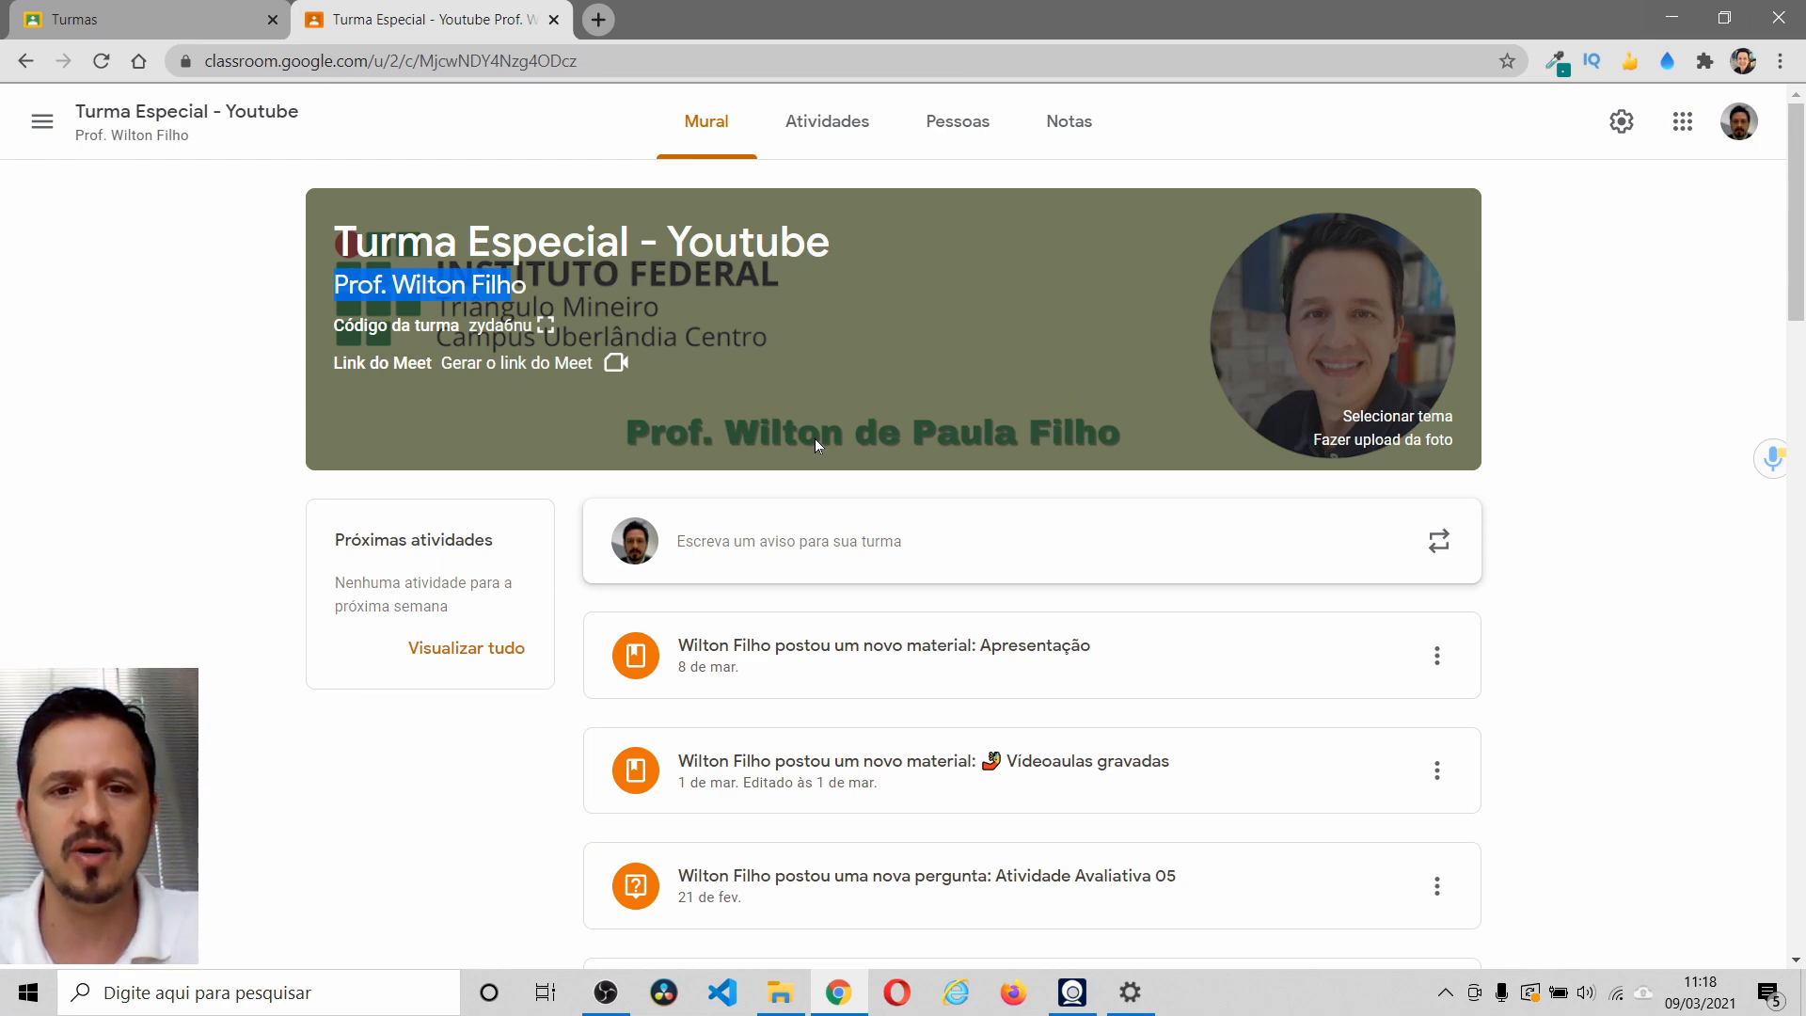
scroll(816, 432, down, 15)
scroll(689, 471, down, 10)
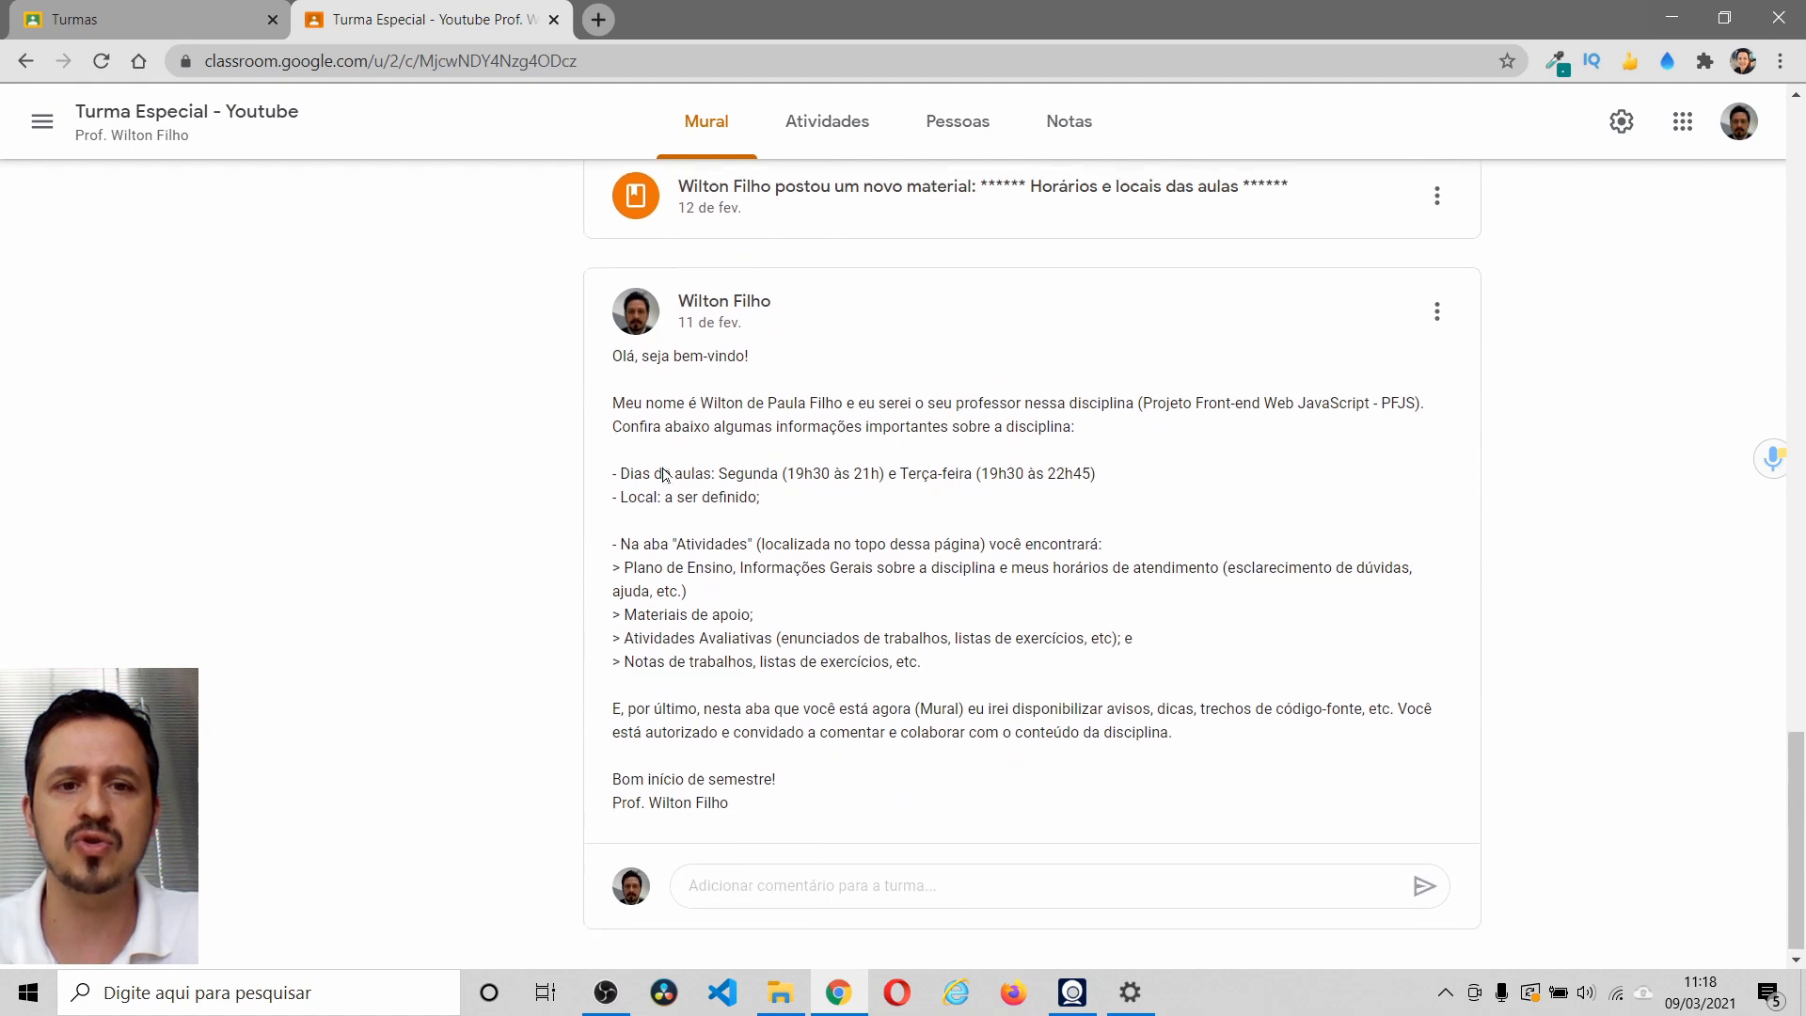
drag(612, 350, 734, 801)
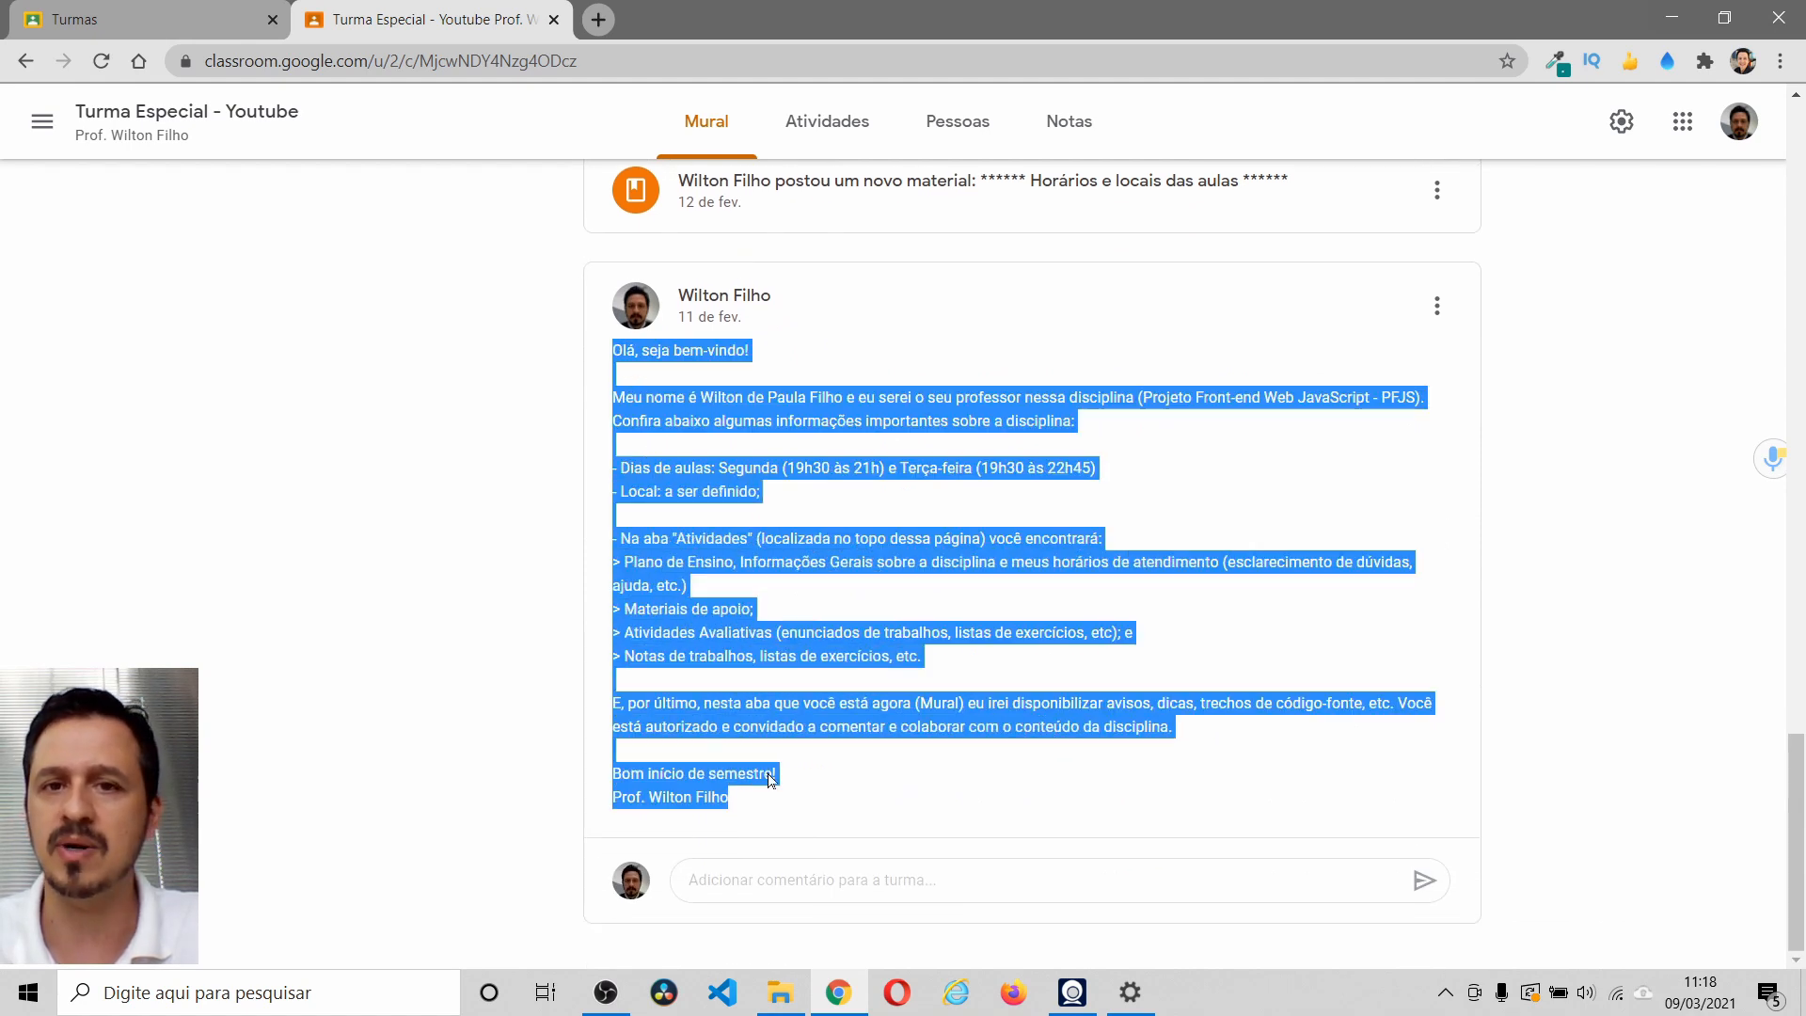
- Examine the class's list of people and all topics and posts on its Atividades page
click(950, 105)
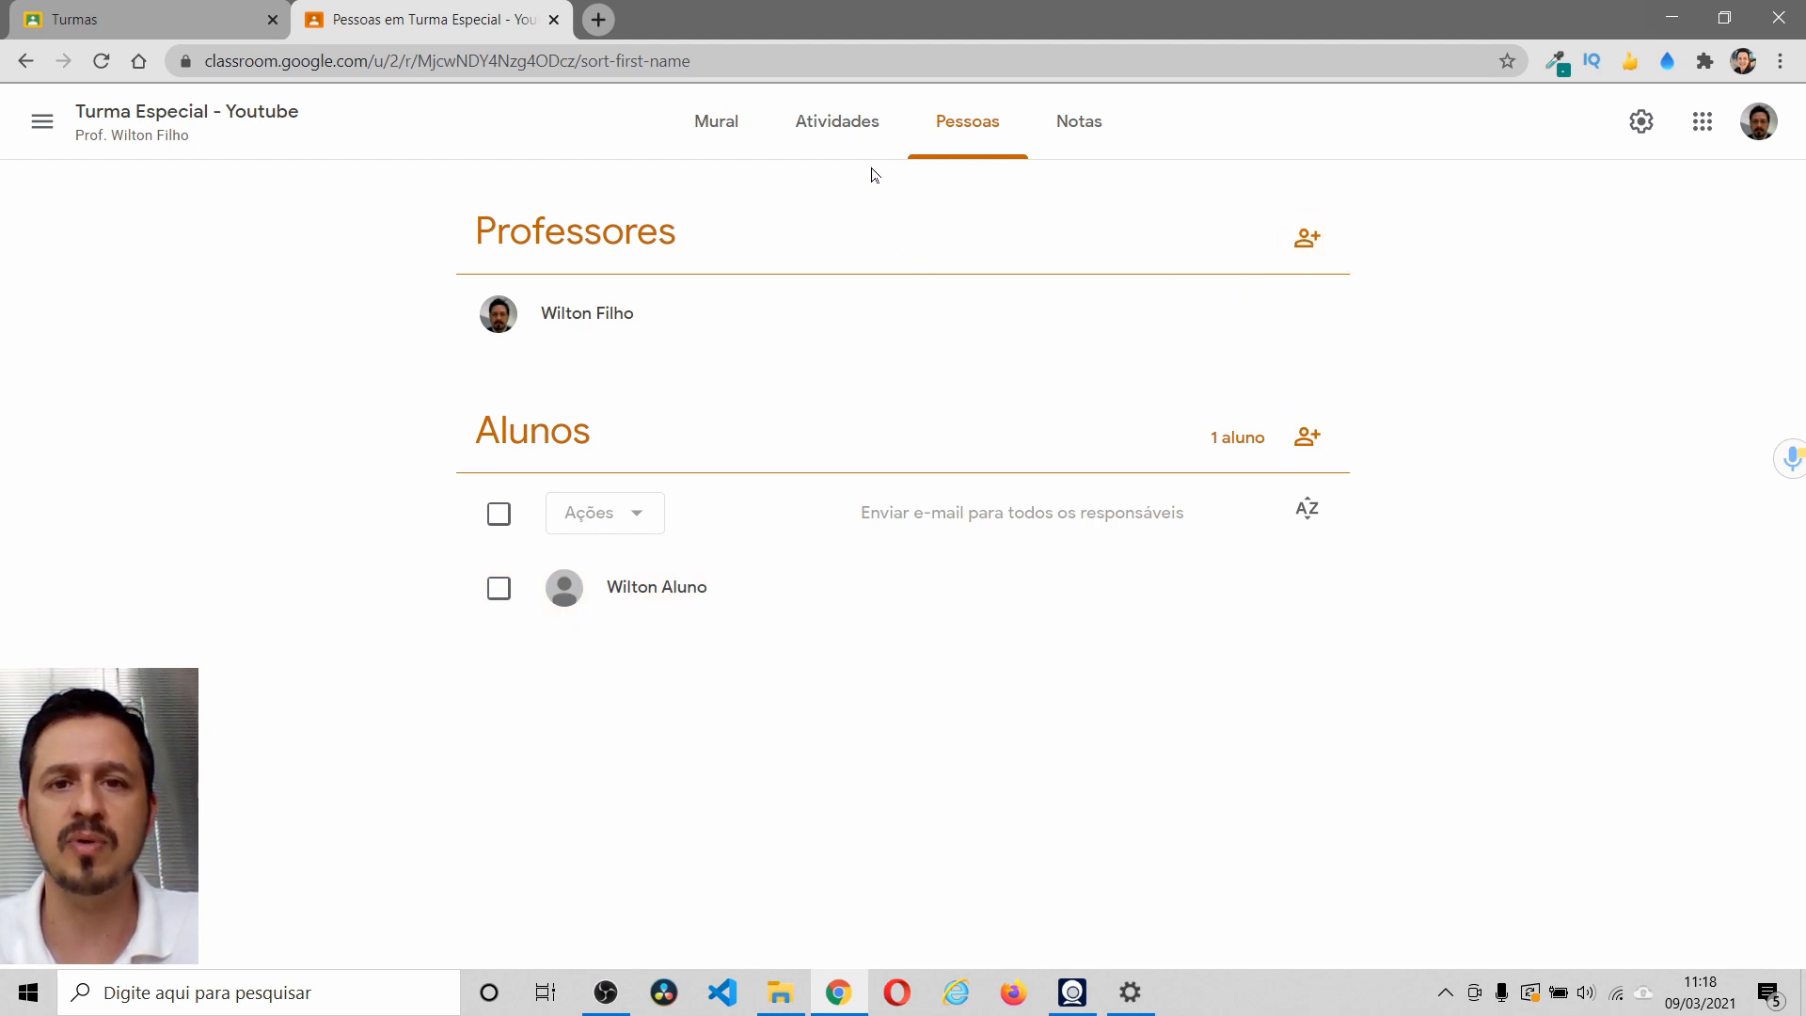
click(828, 130)
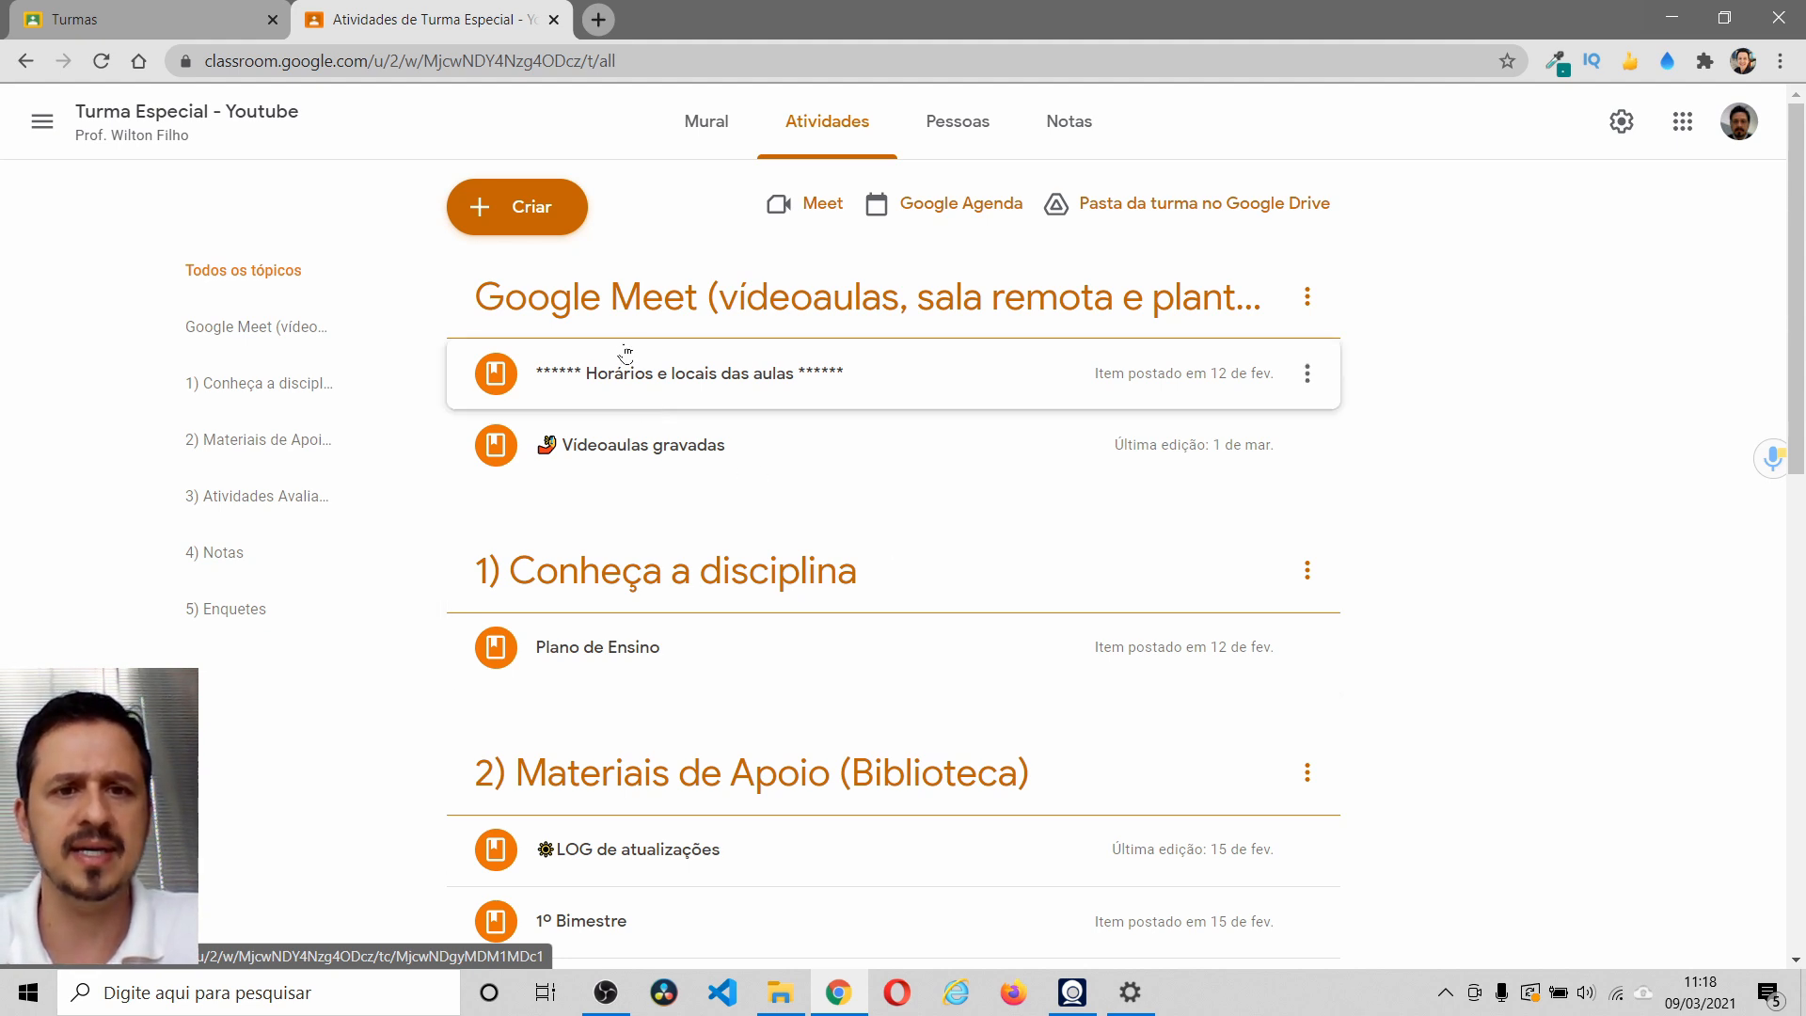
scroll(635, 314, down, 3)
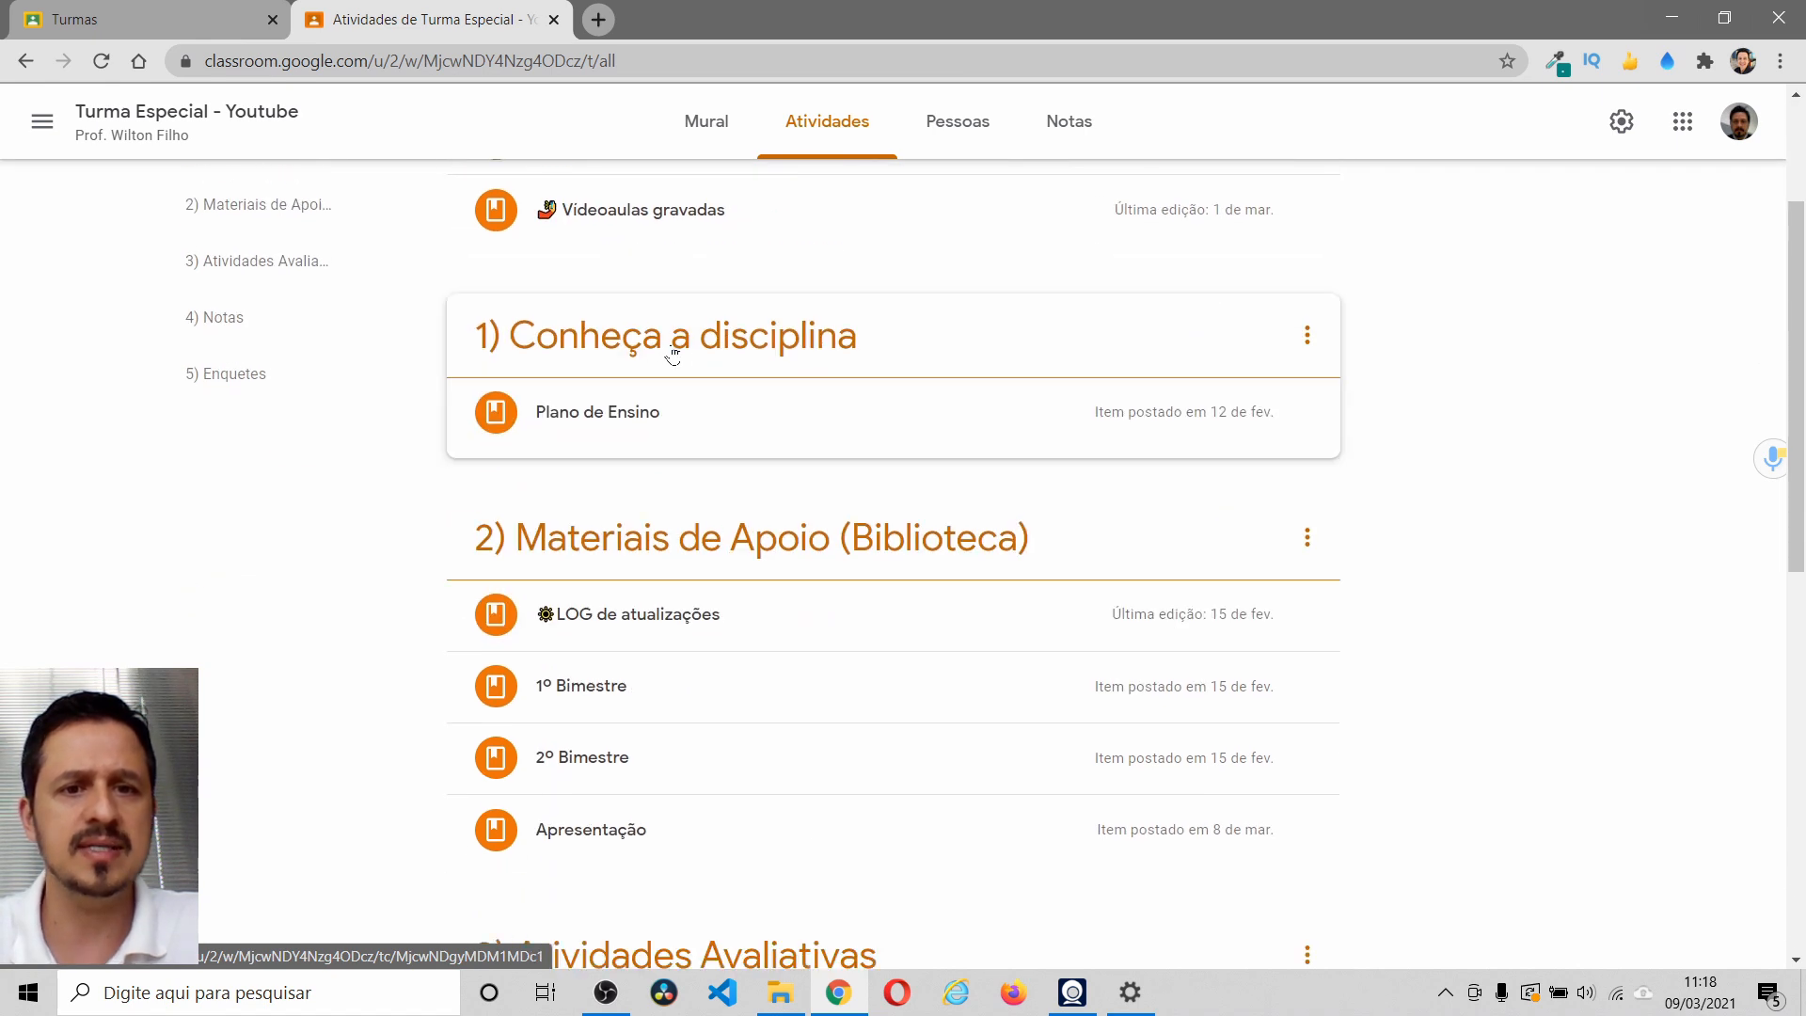
scroll(685, 353, down, 3)
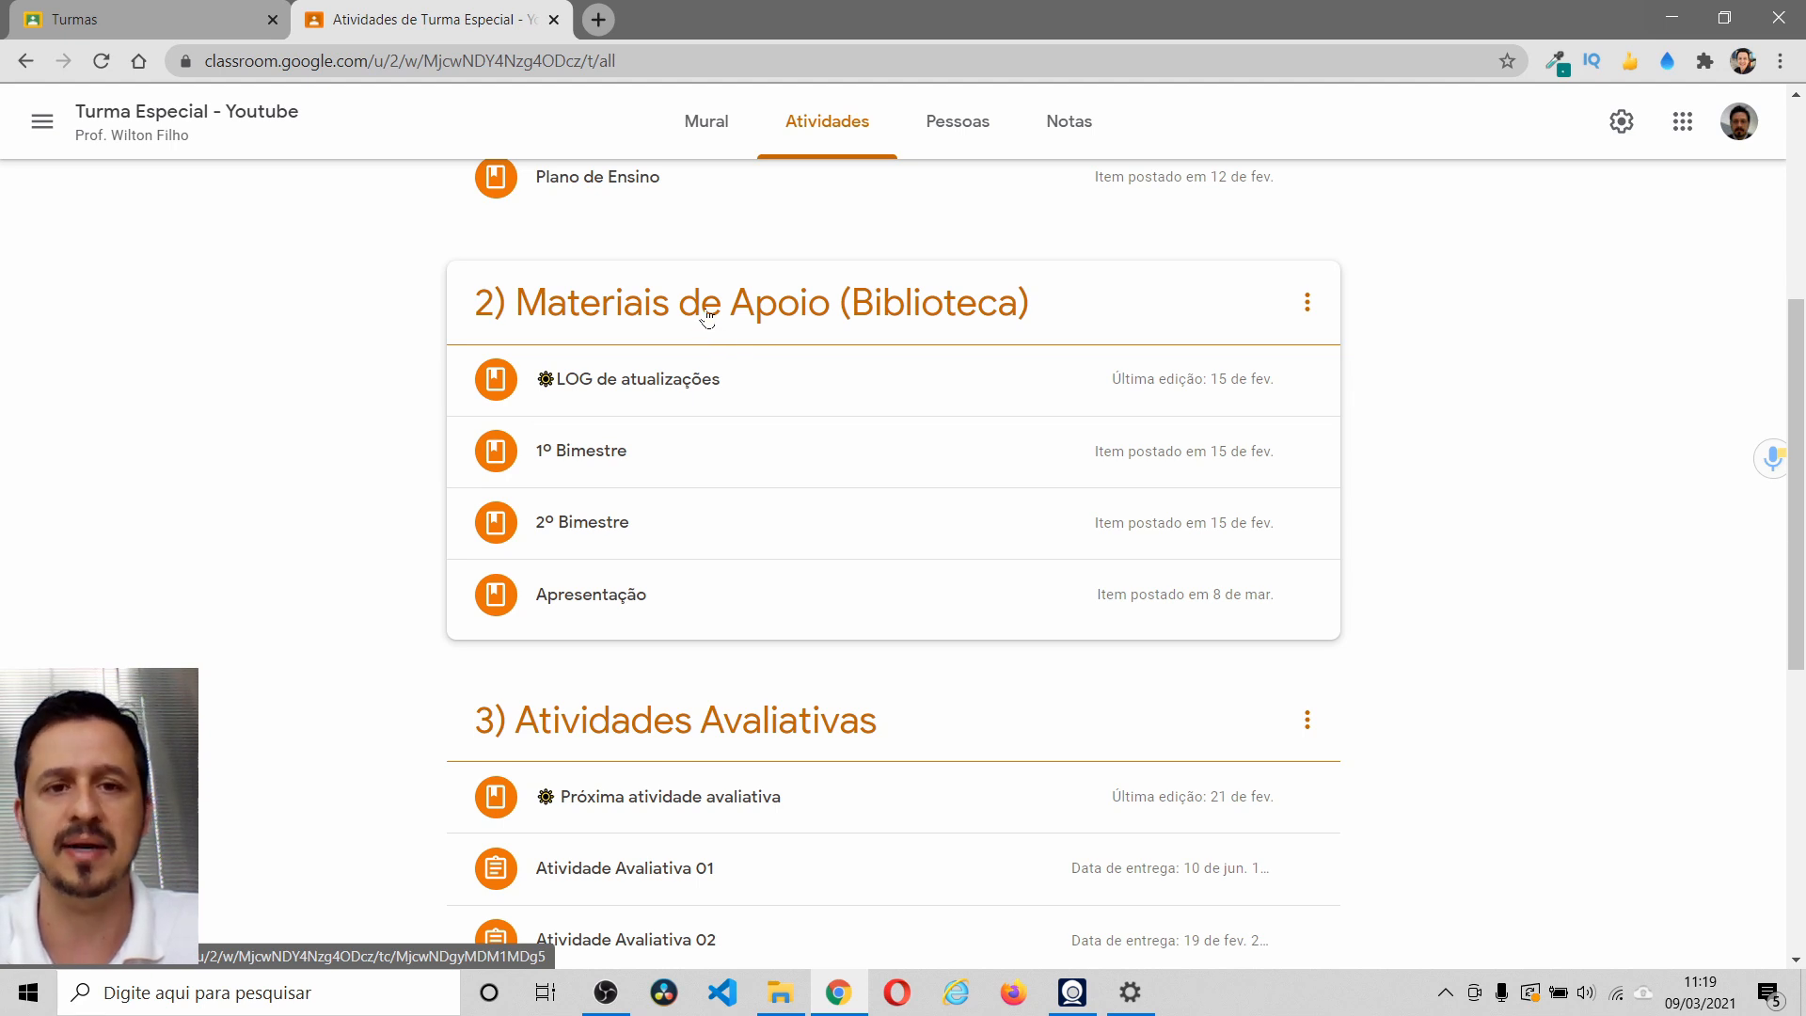
scroll(708, 315, down, 5)
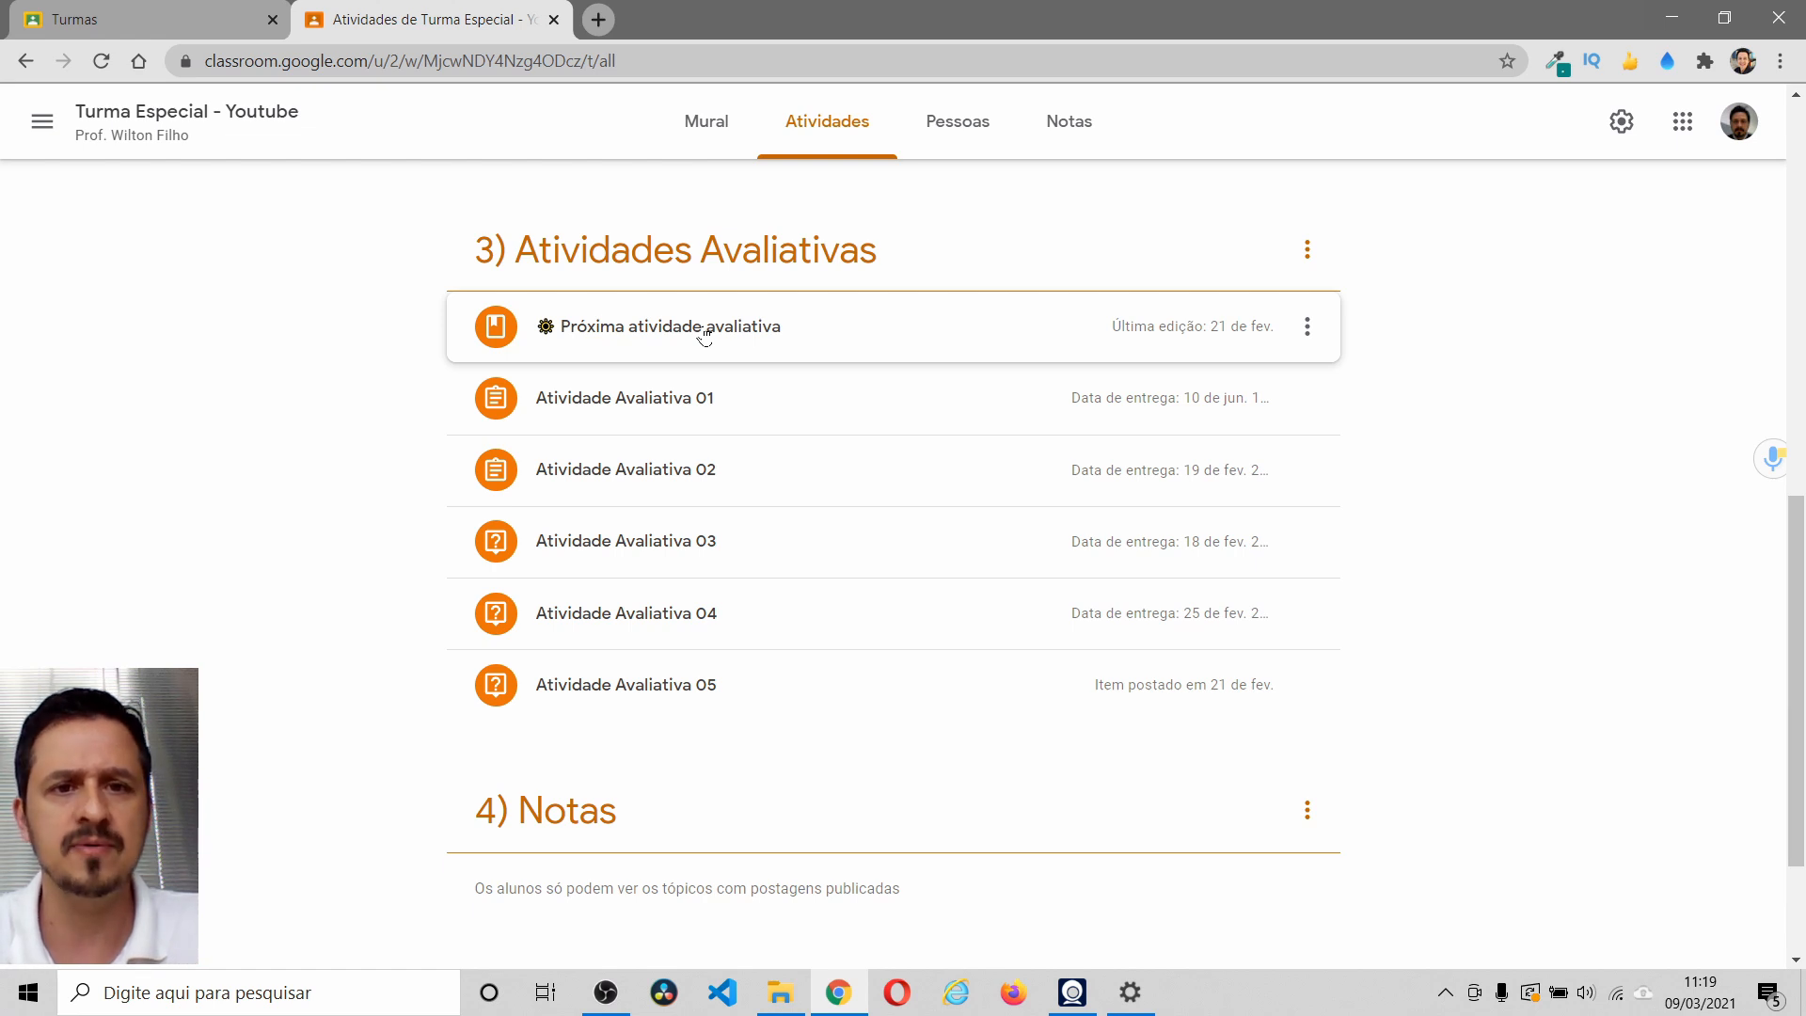
scroll(545, 461, down, 2)
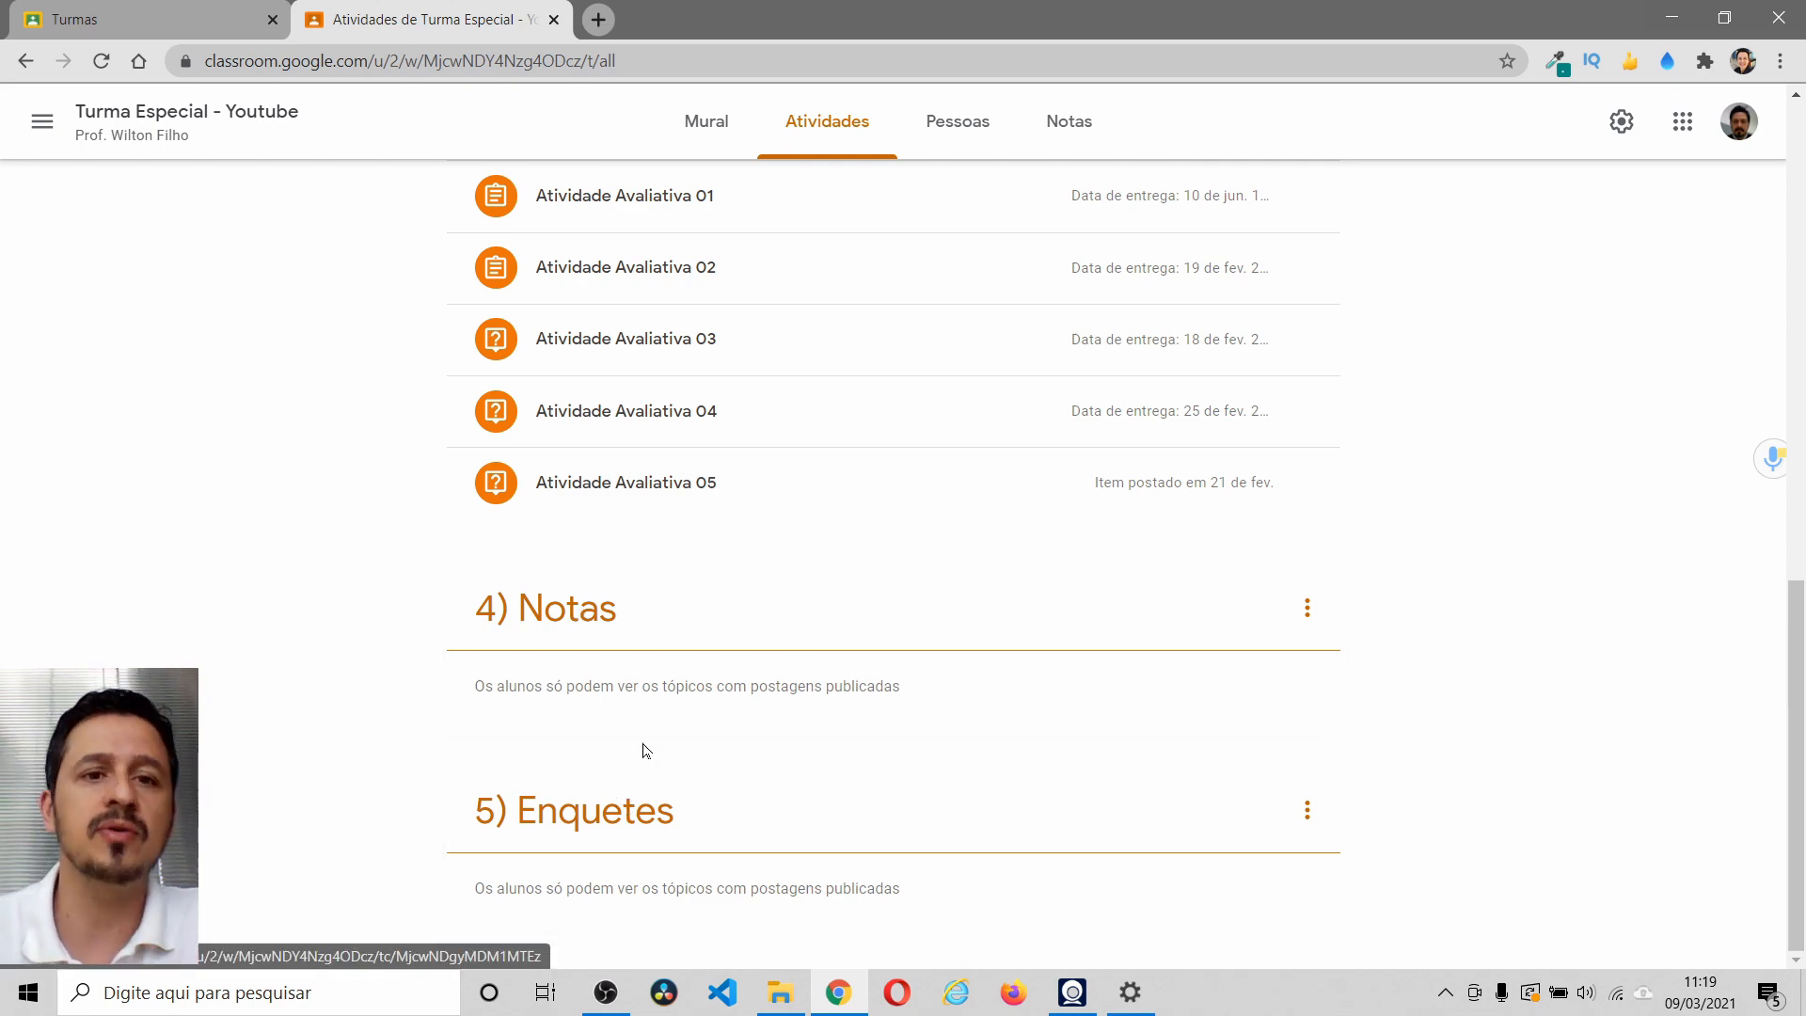
scroll(641, 749, up, 15)
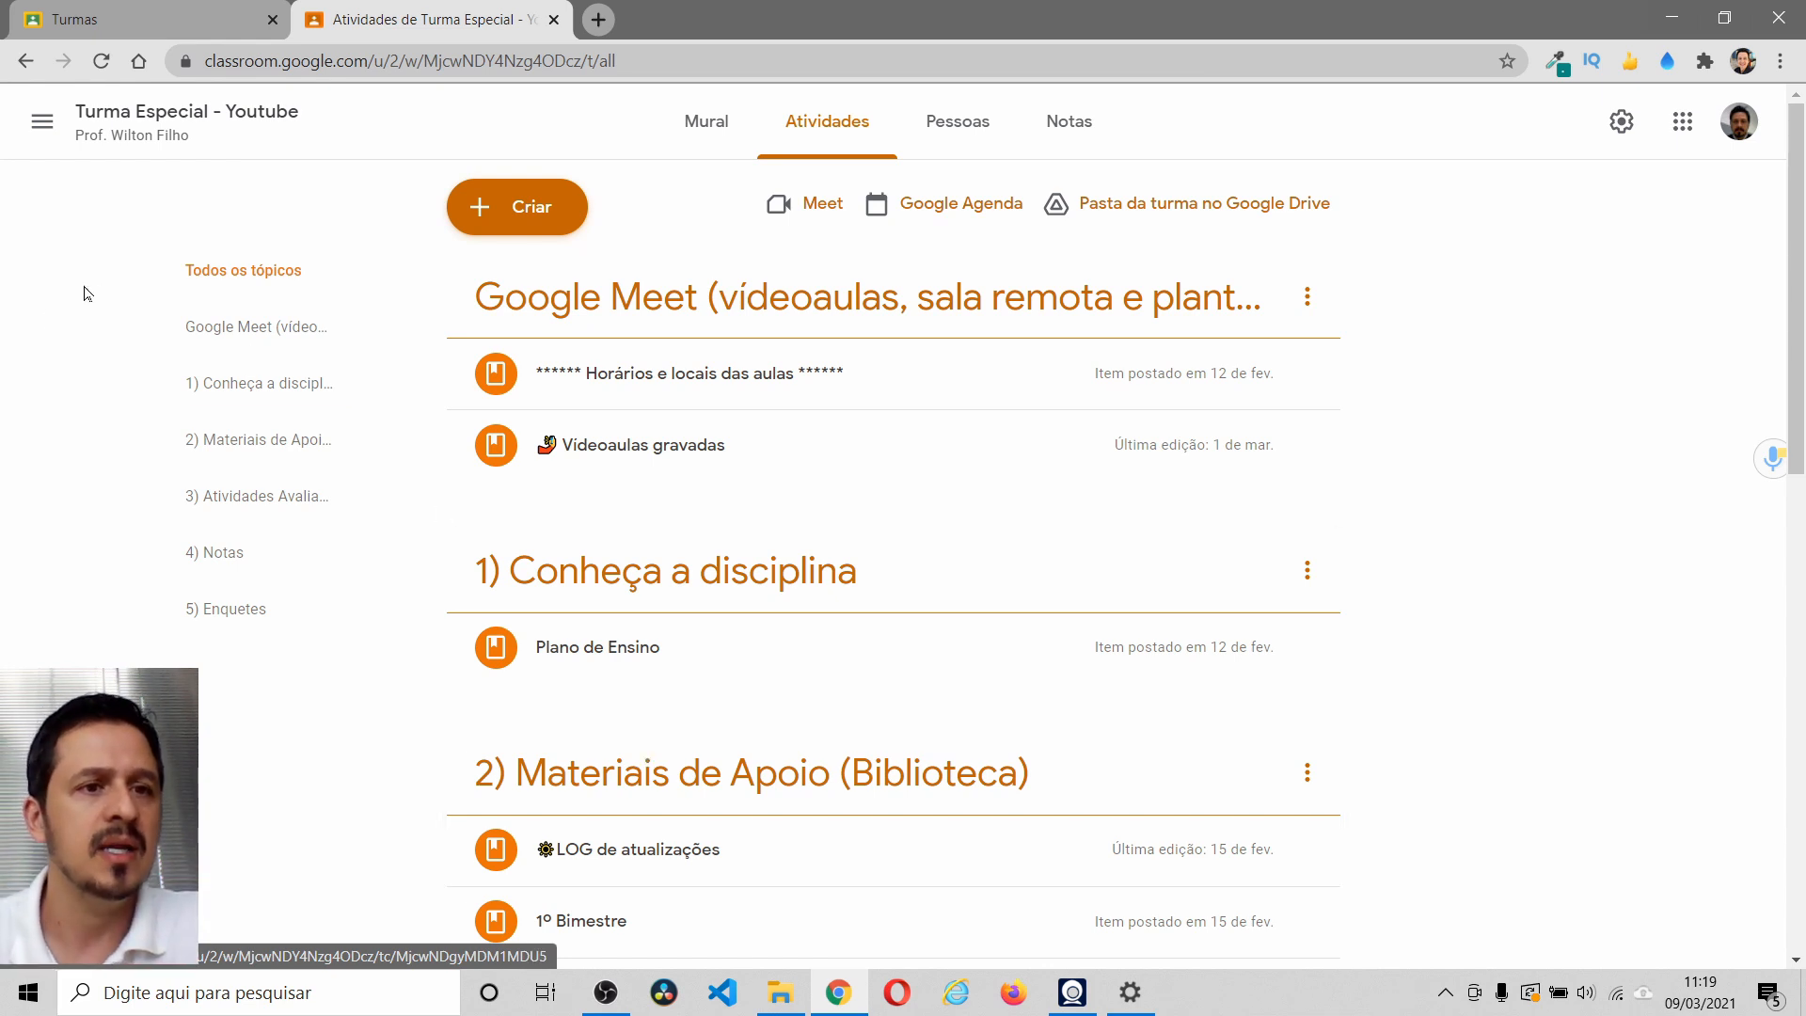
- Return to the overview of all classes and check the options for adding a class
click(38, 122)
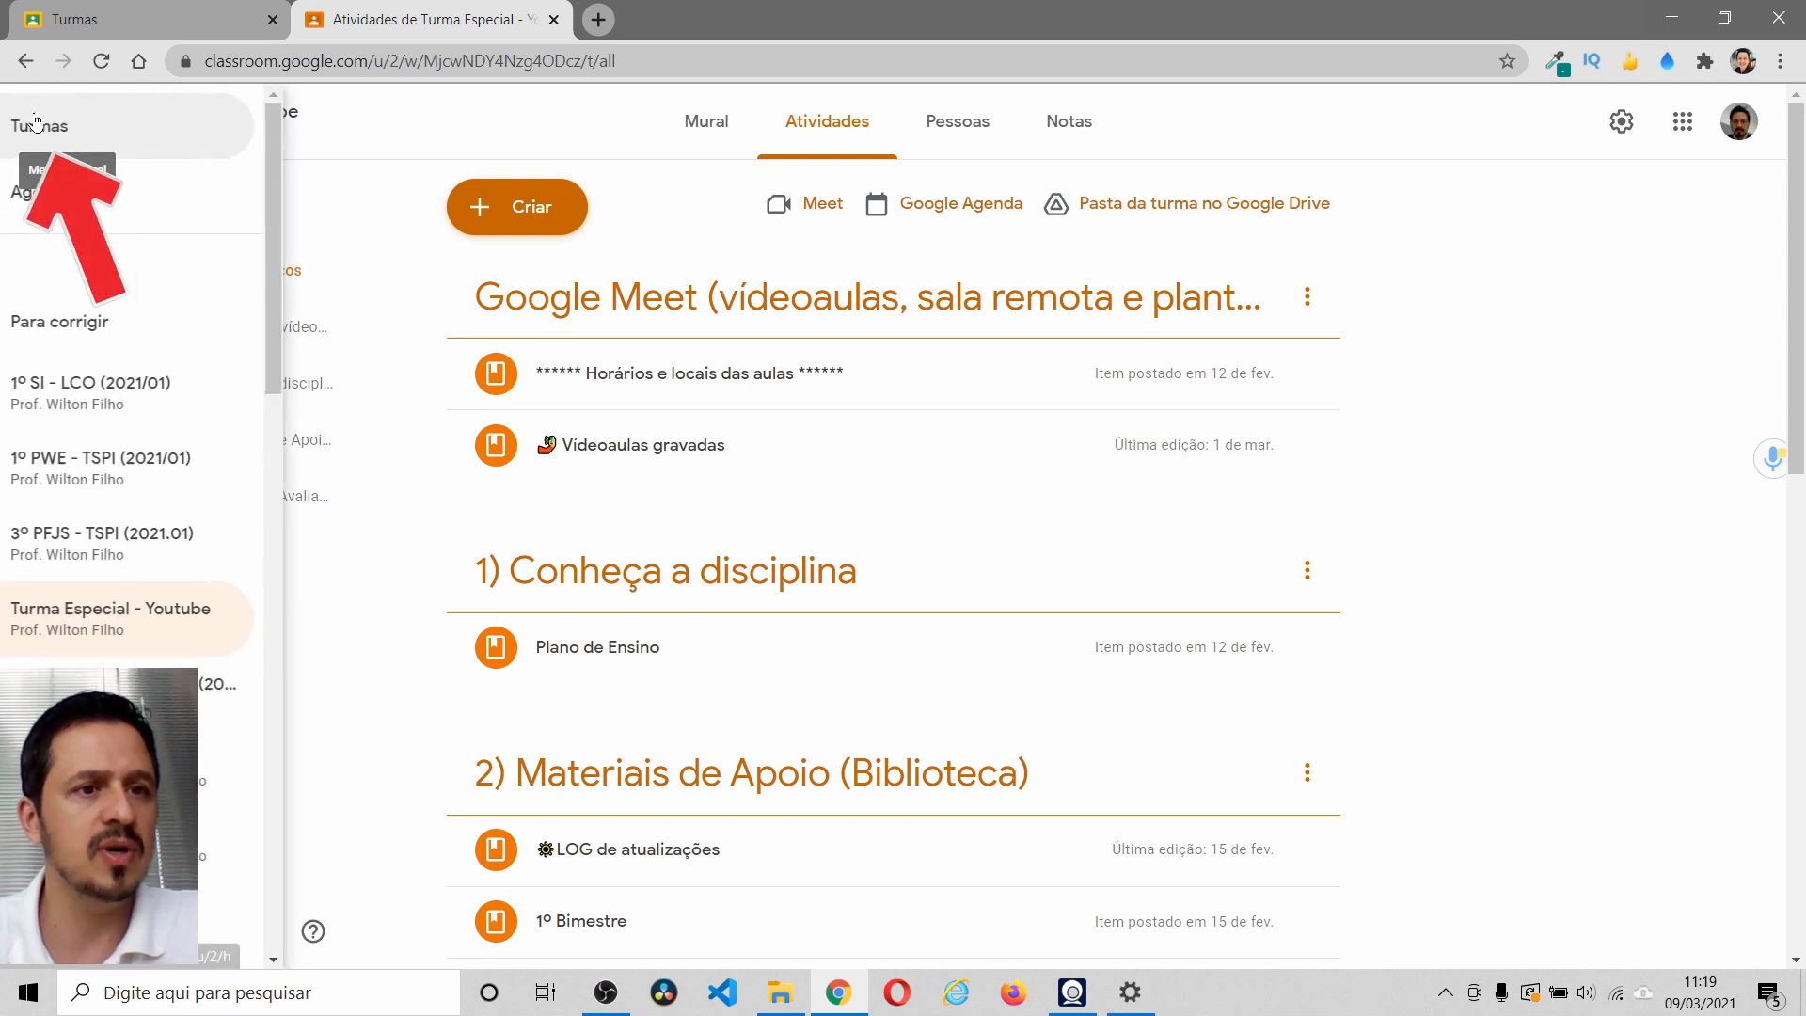
click(107, 131)
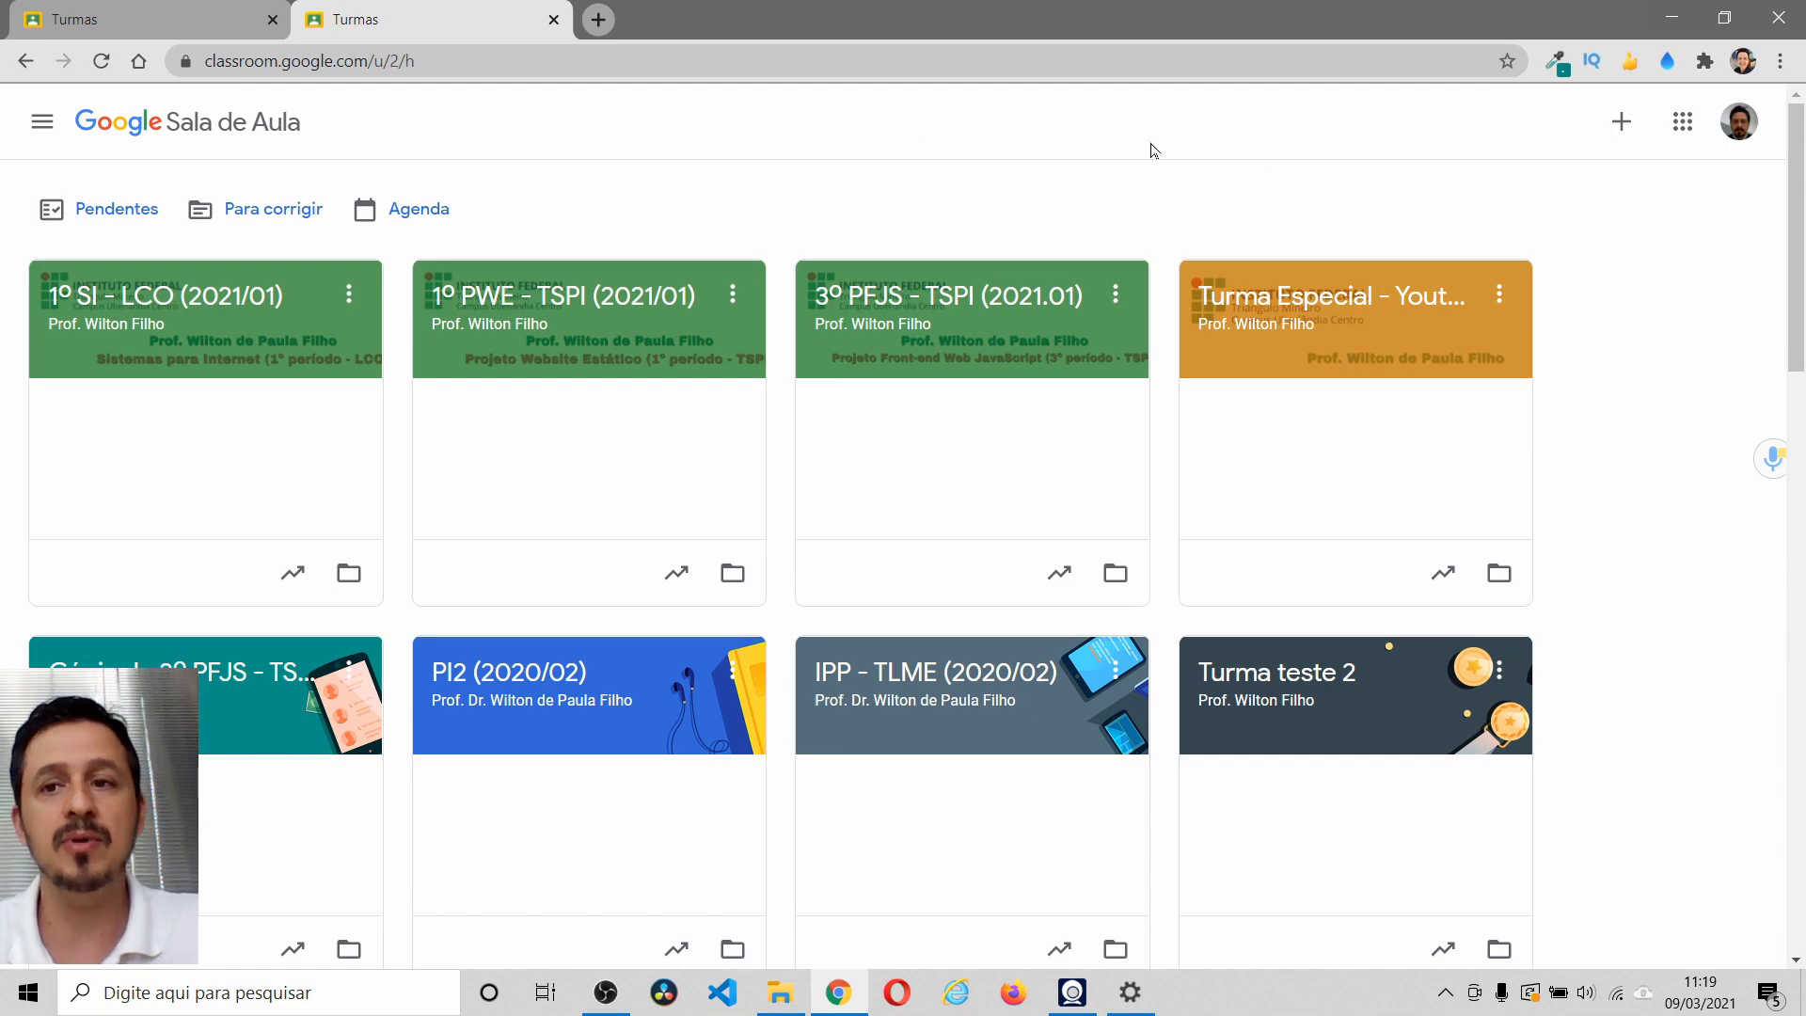
click(1626, 123)
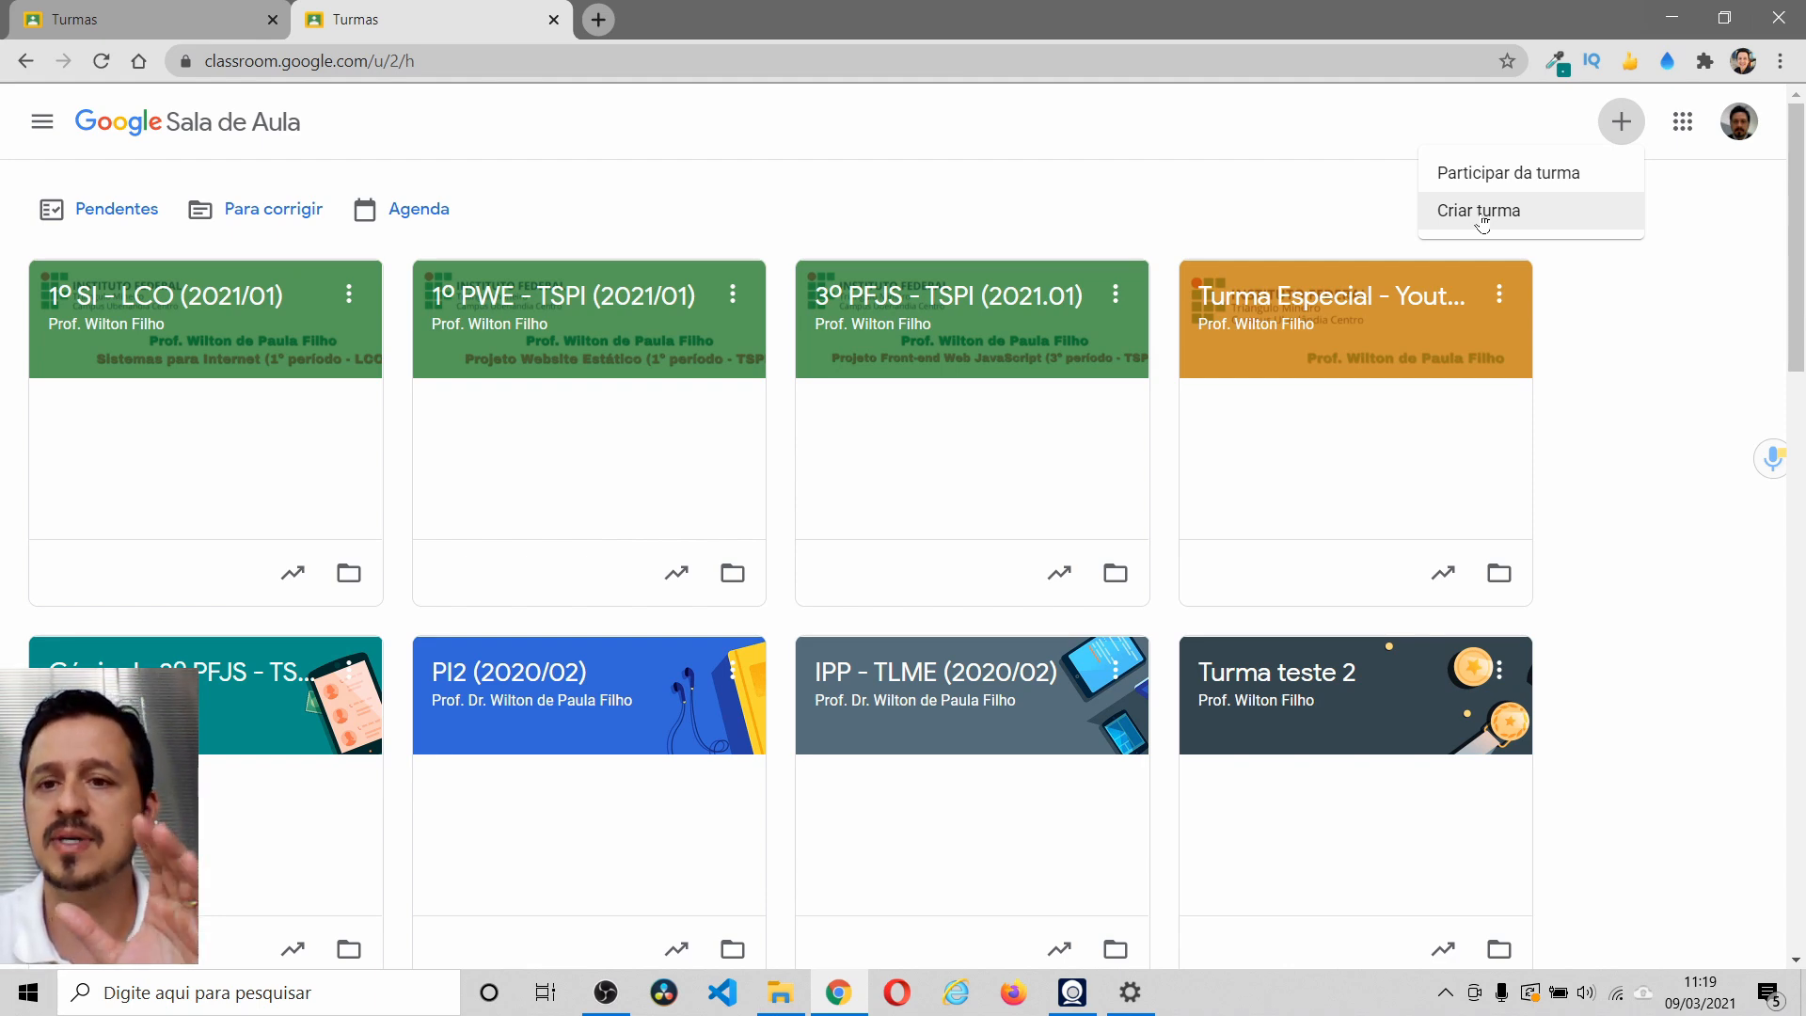
click(1260, 161)
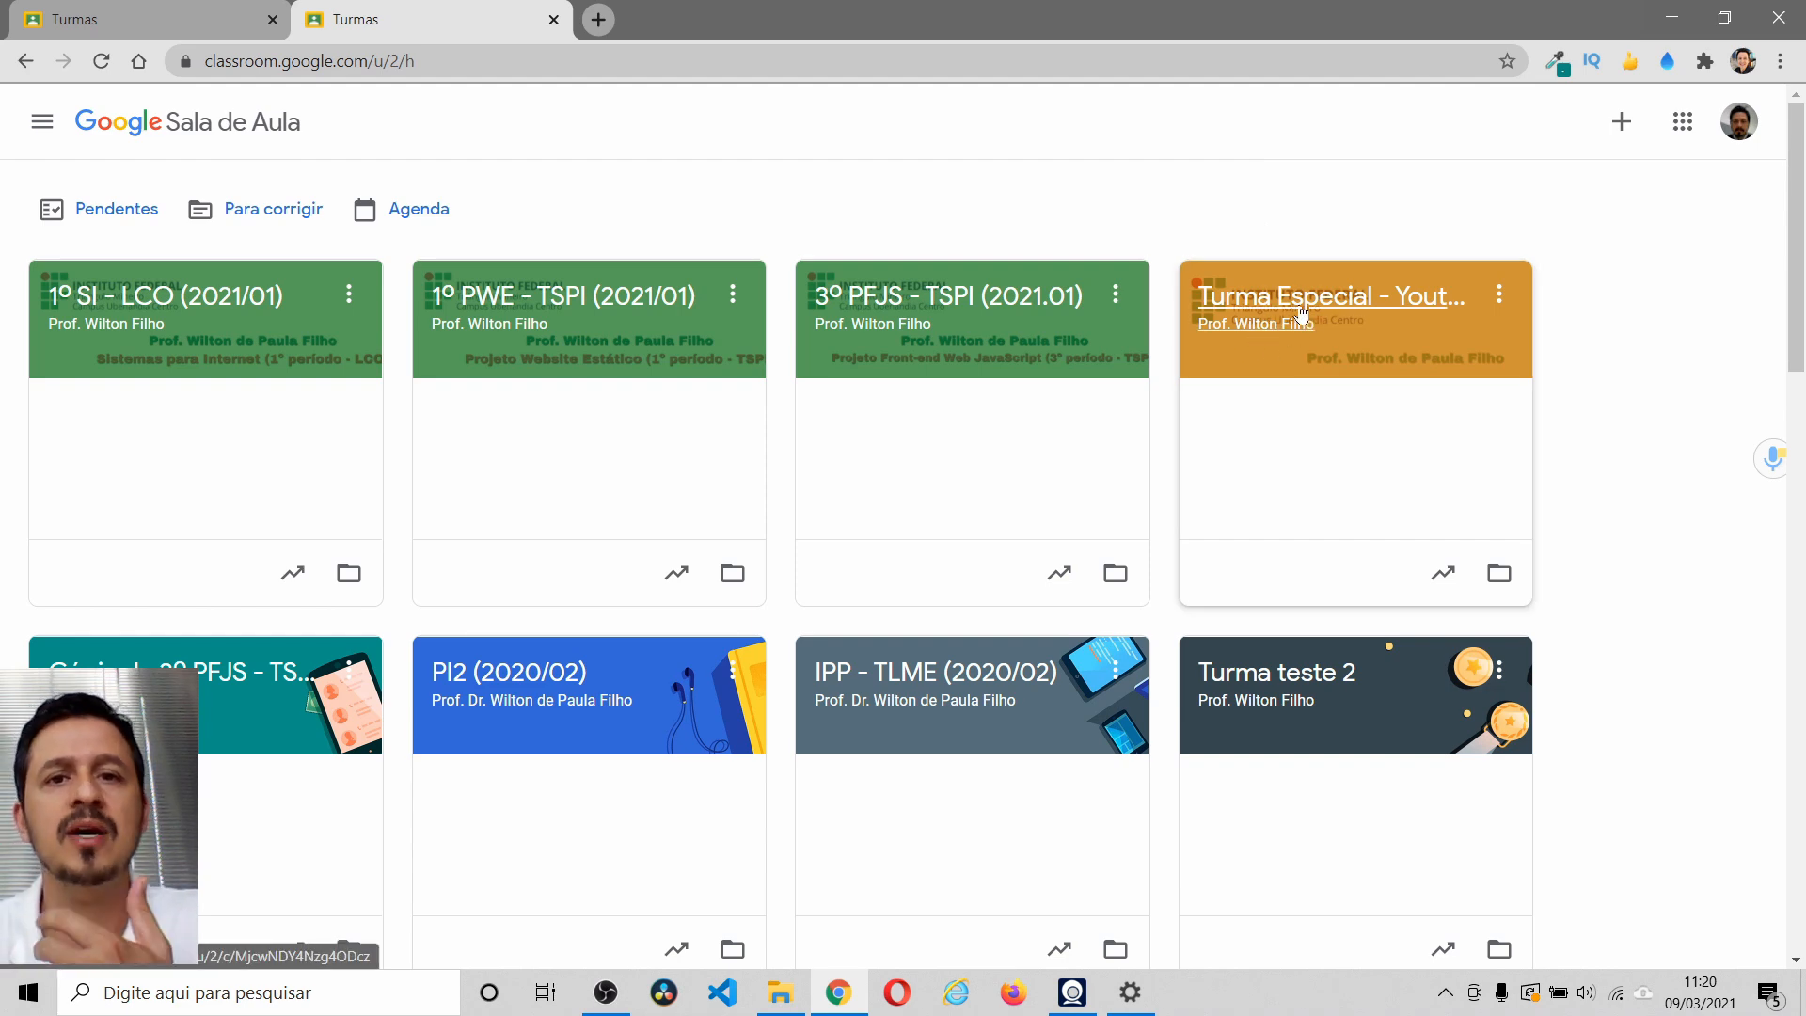
- Copy the class Turma Especial - Youtube as "Cópia de Turma Especial - Youtube", keeping the suggested section
click(1500, 297)
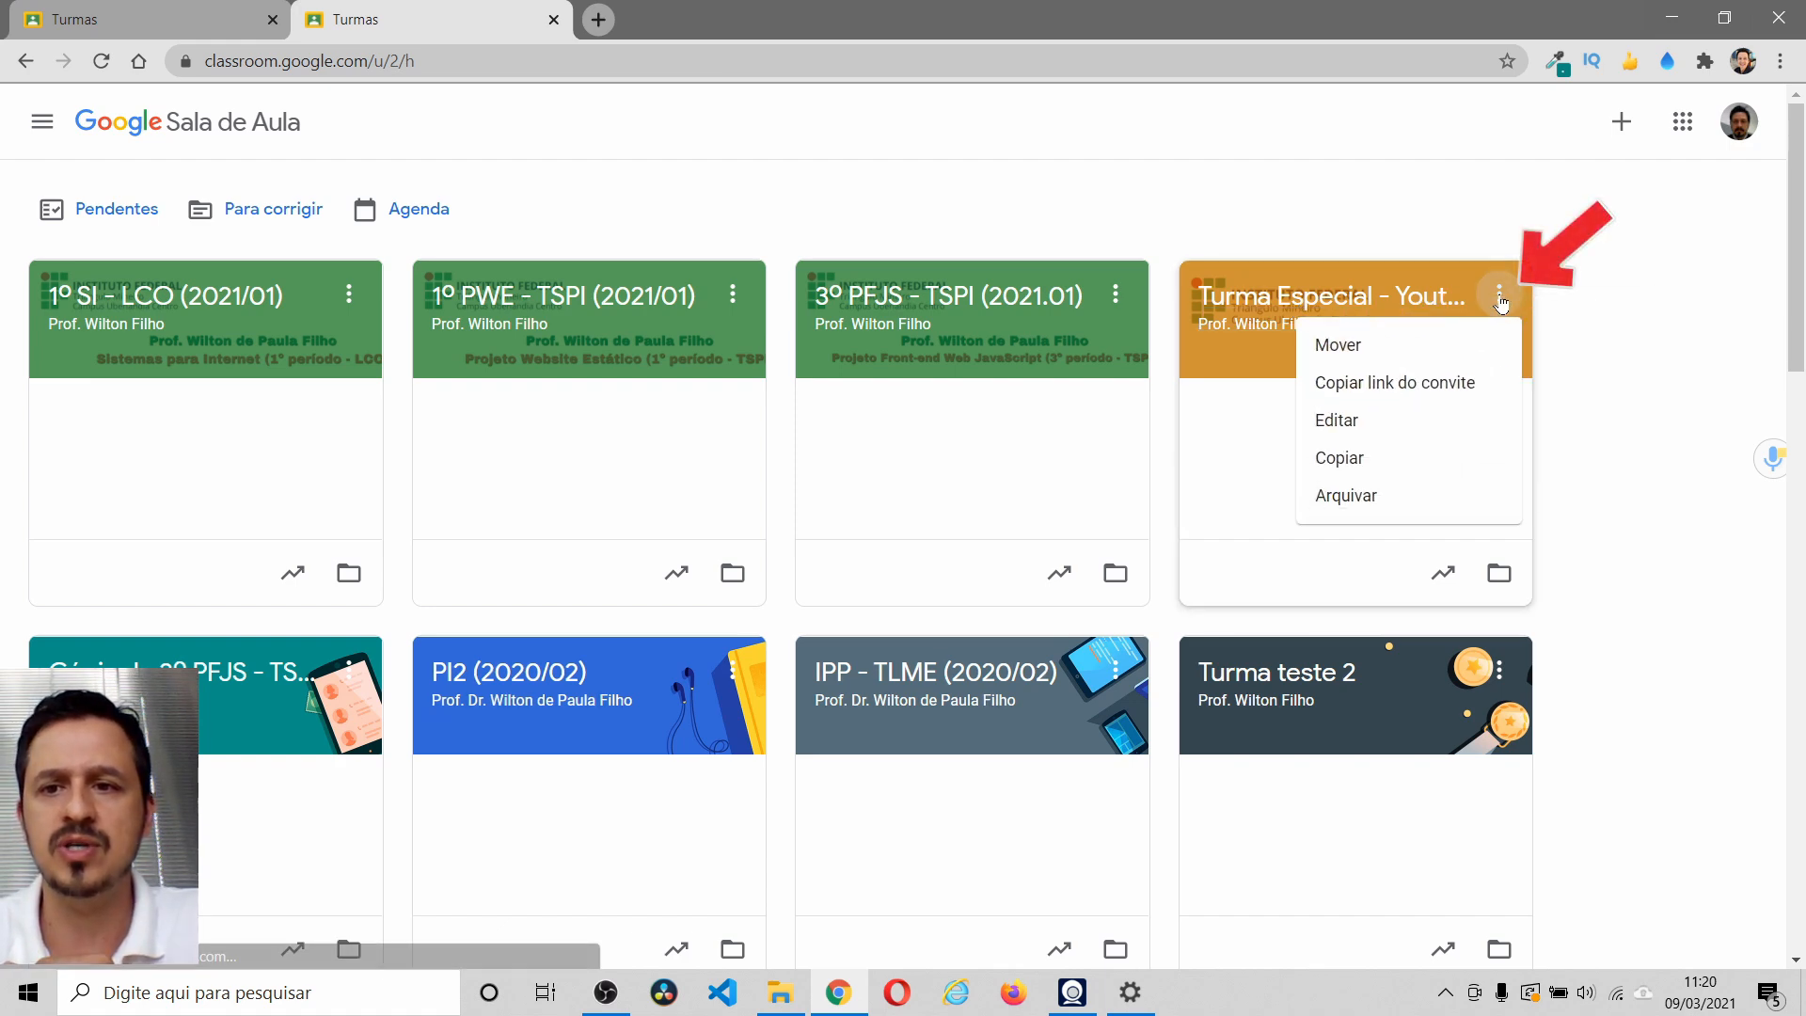
click(1366, 459)
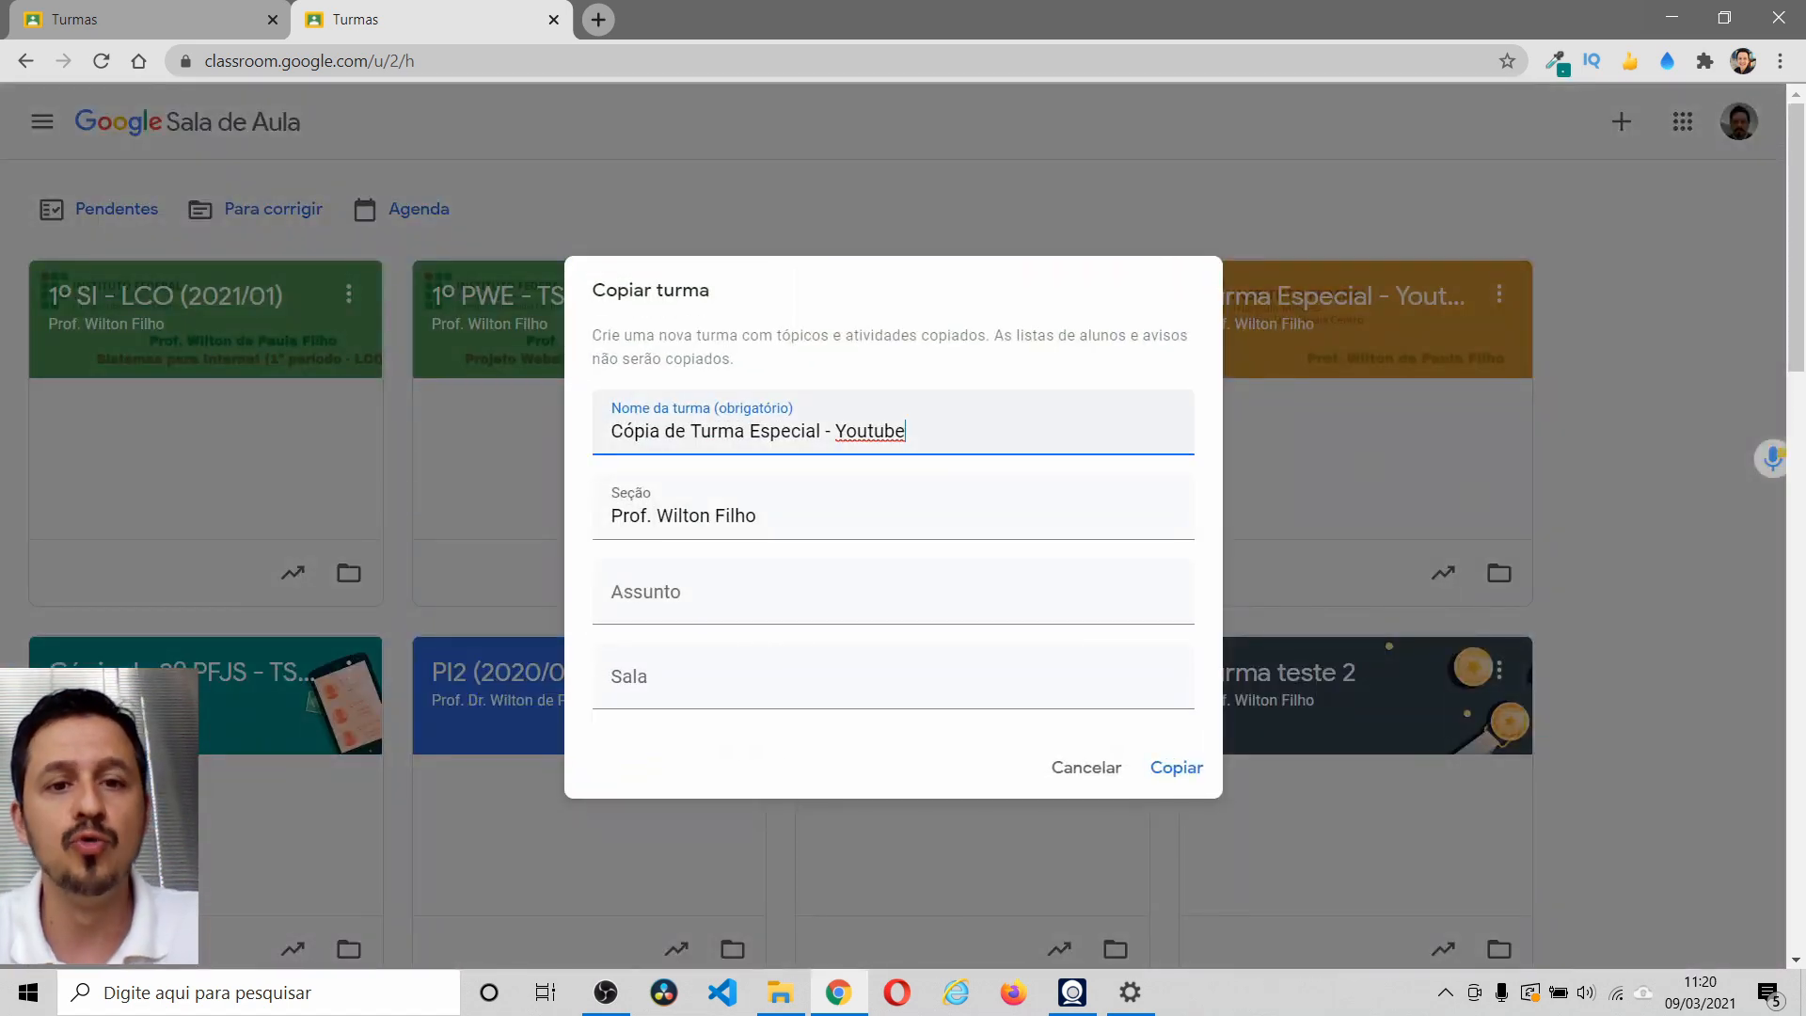
drag(907, 433, 568, 446)
click(689, 517)
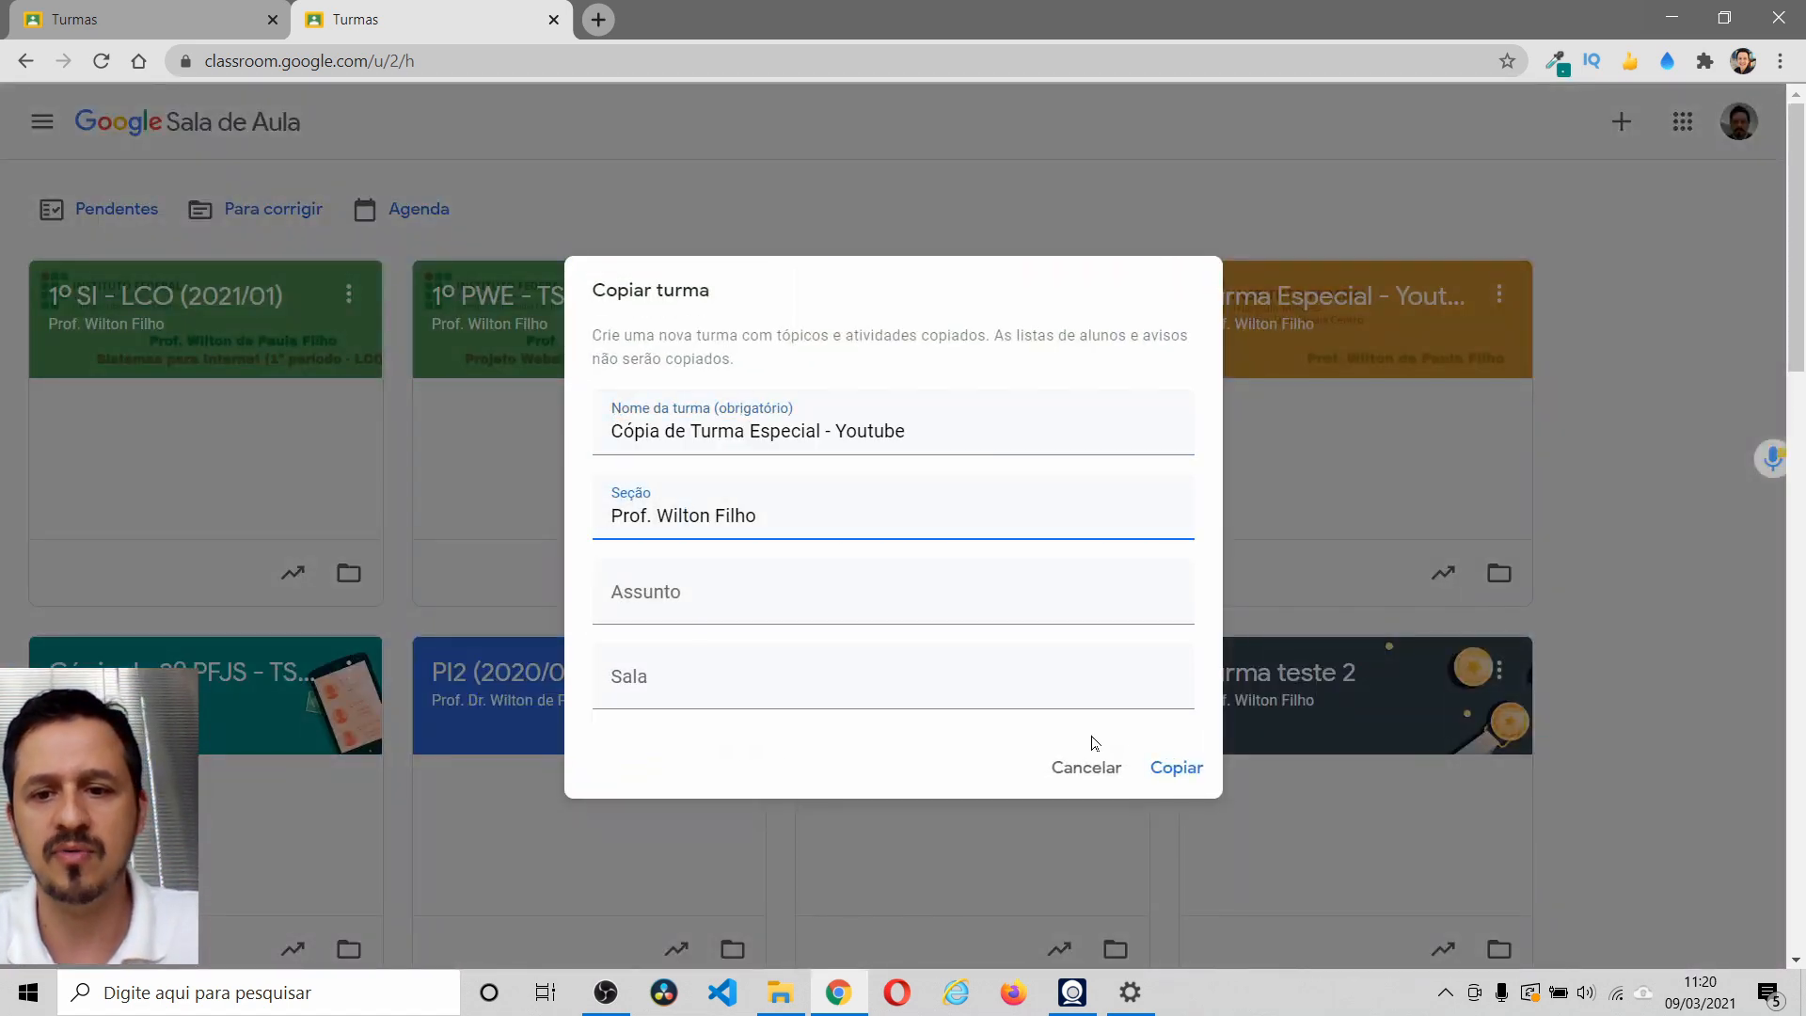
click(1175, 770)
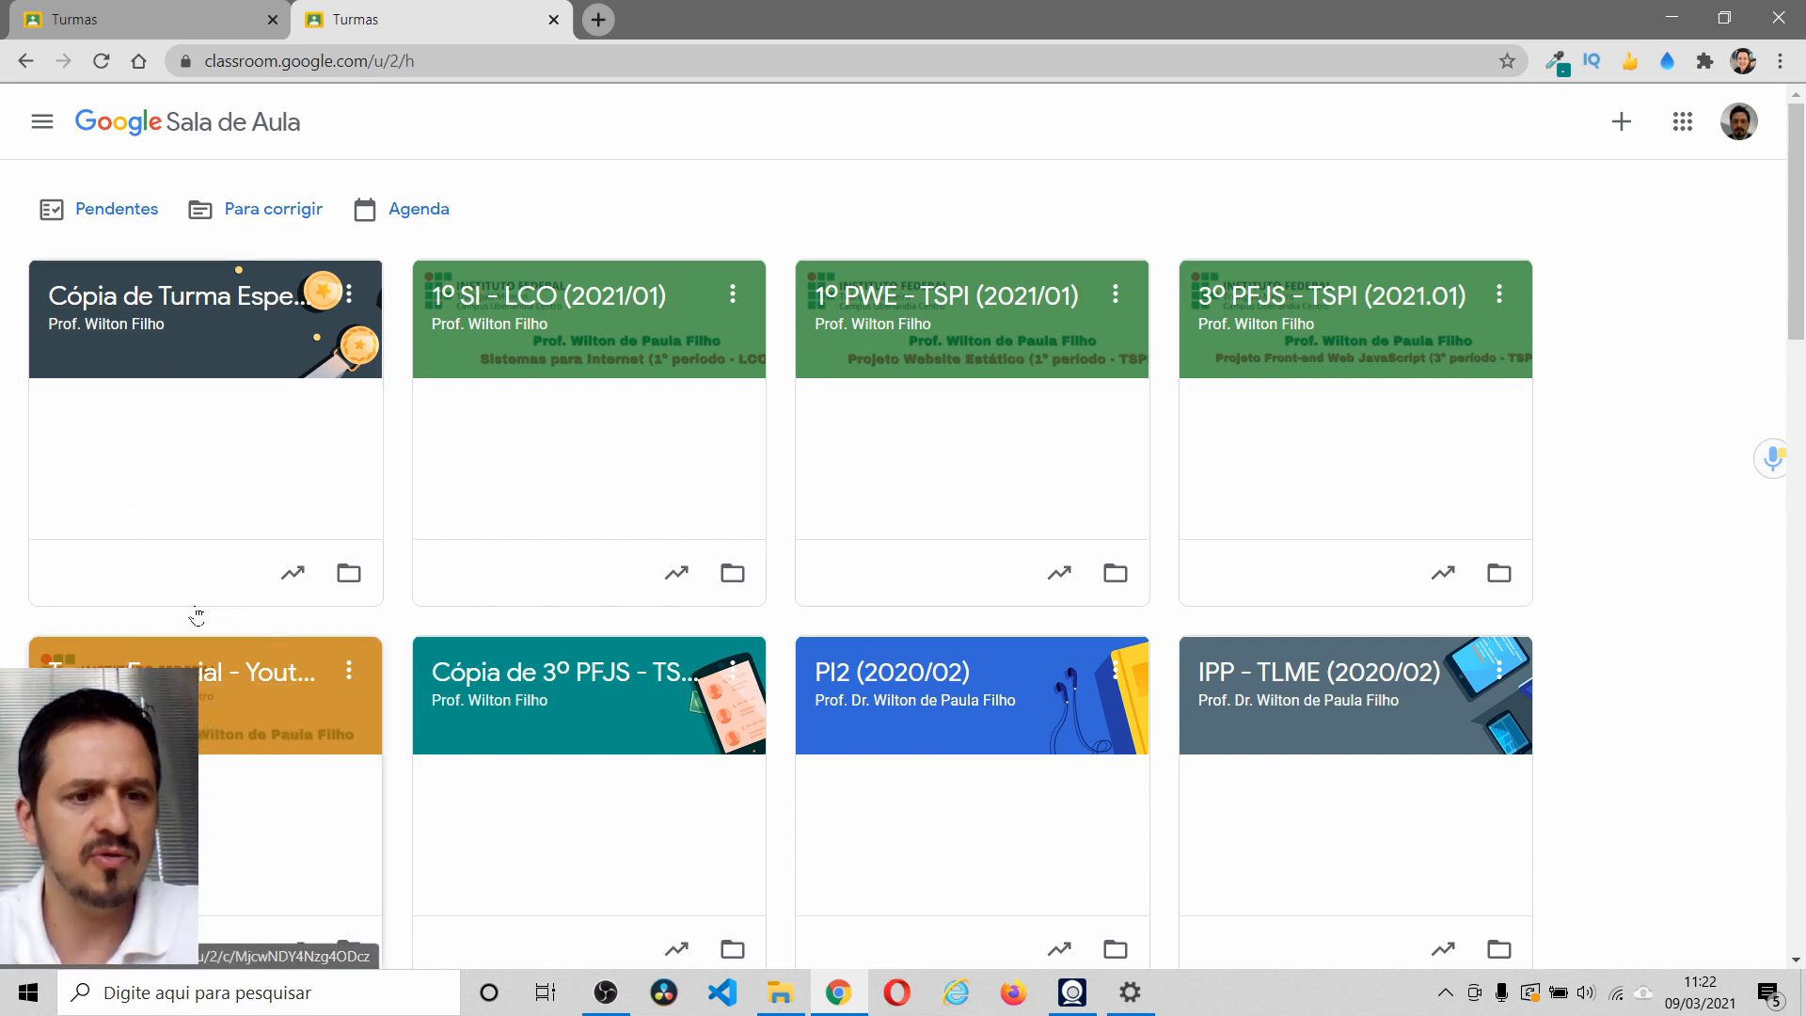
- Open Cópia de Turma Especial - Youtube and examine its stream, people list and copied activities
click(204, 353)
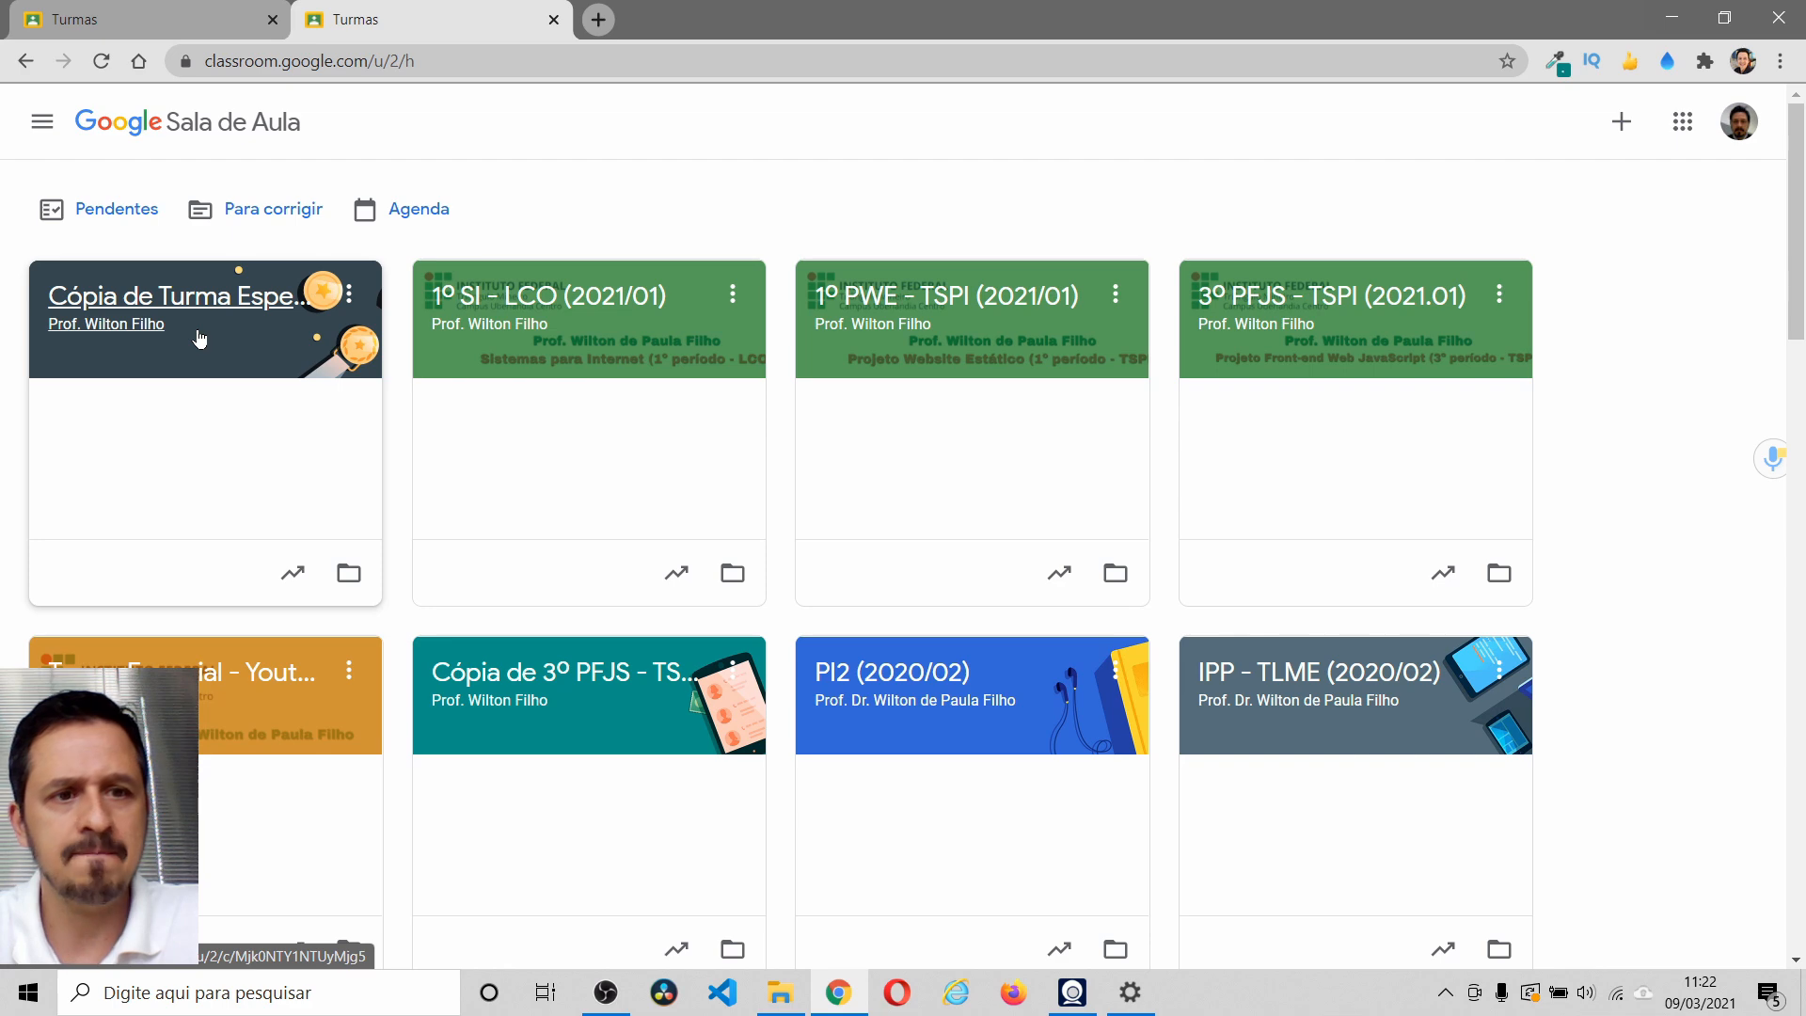
click(270, 350)
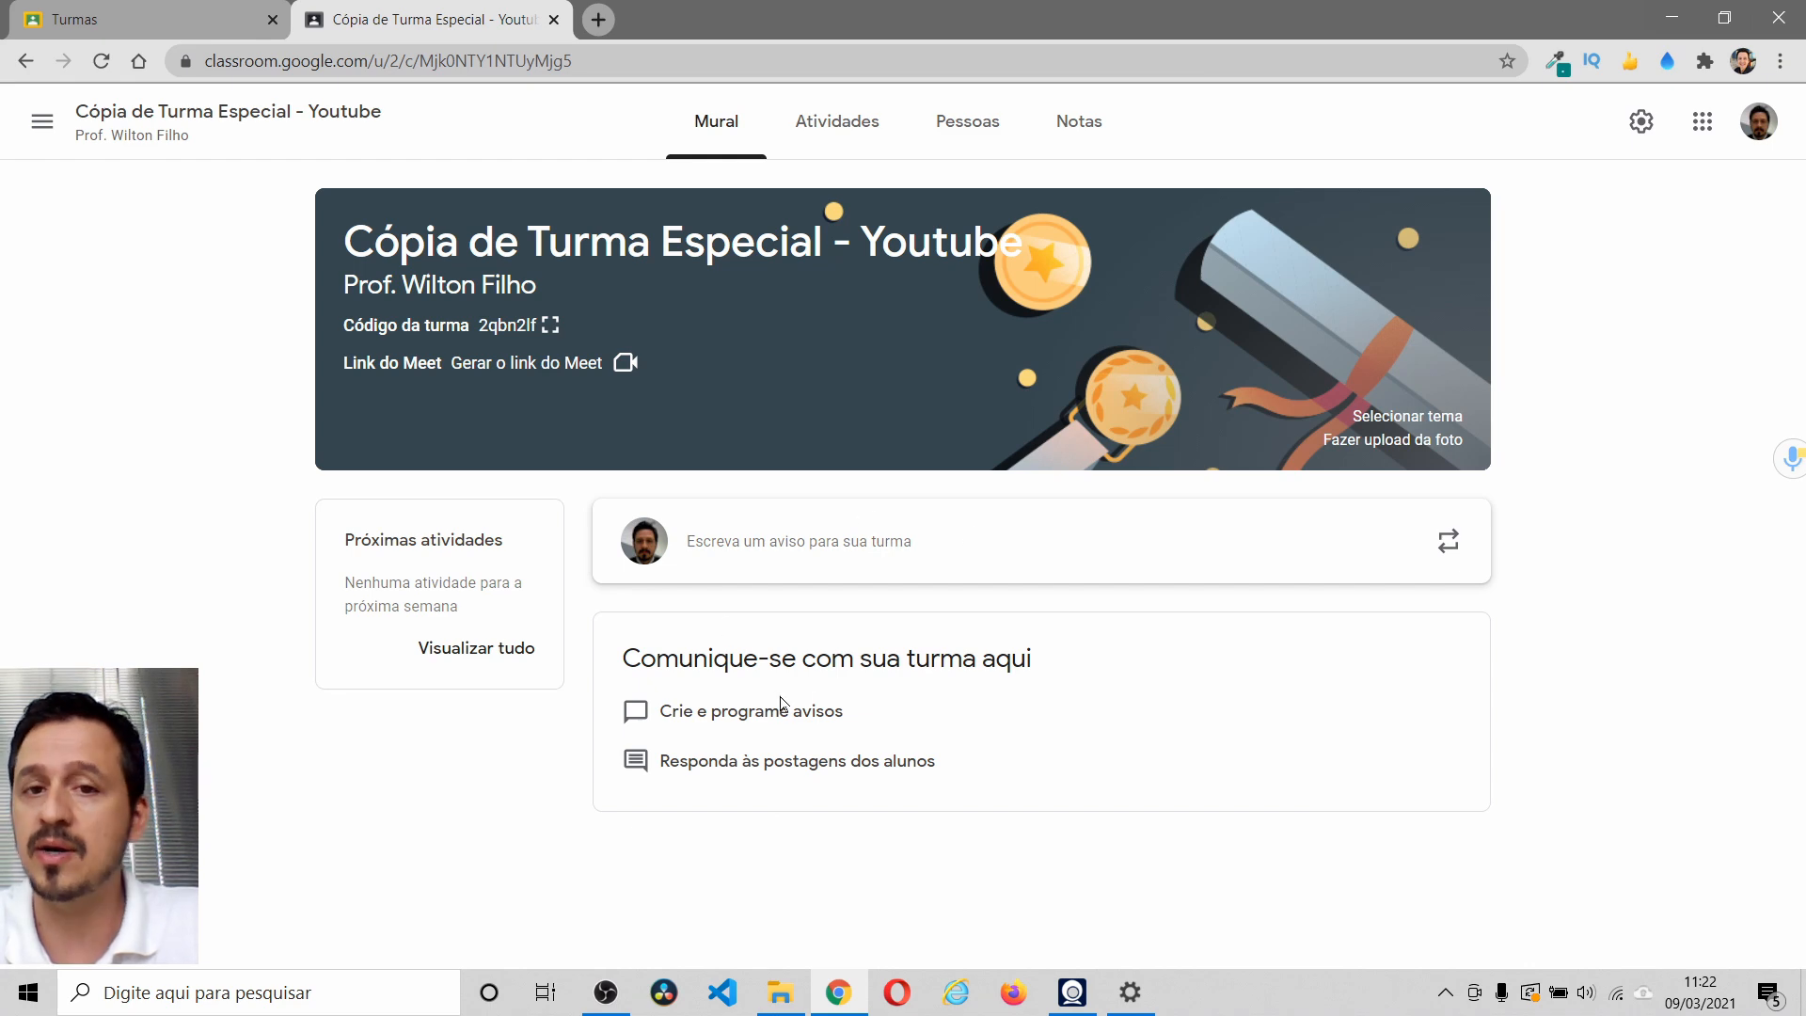
click(912, 130)
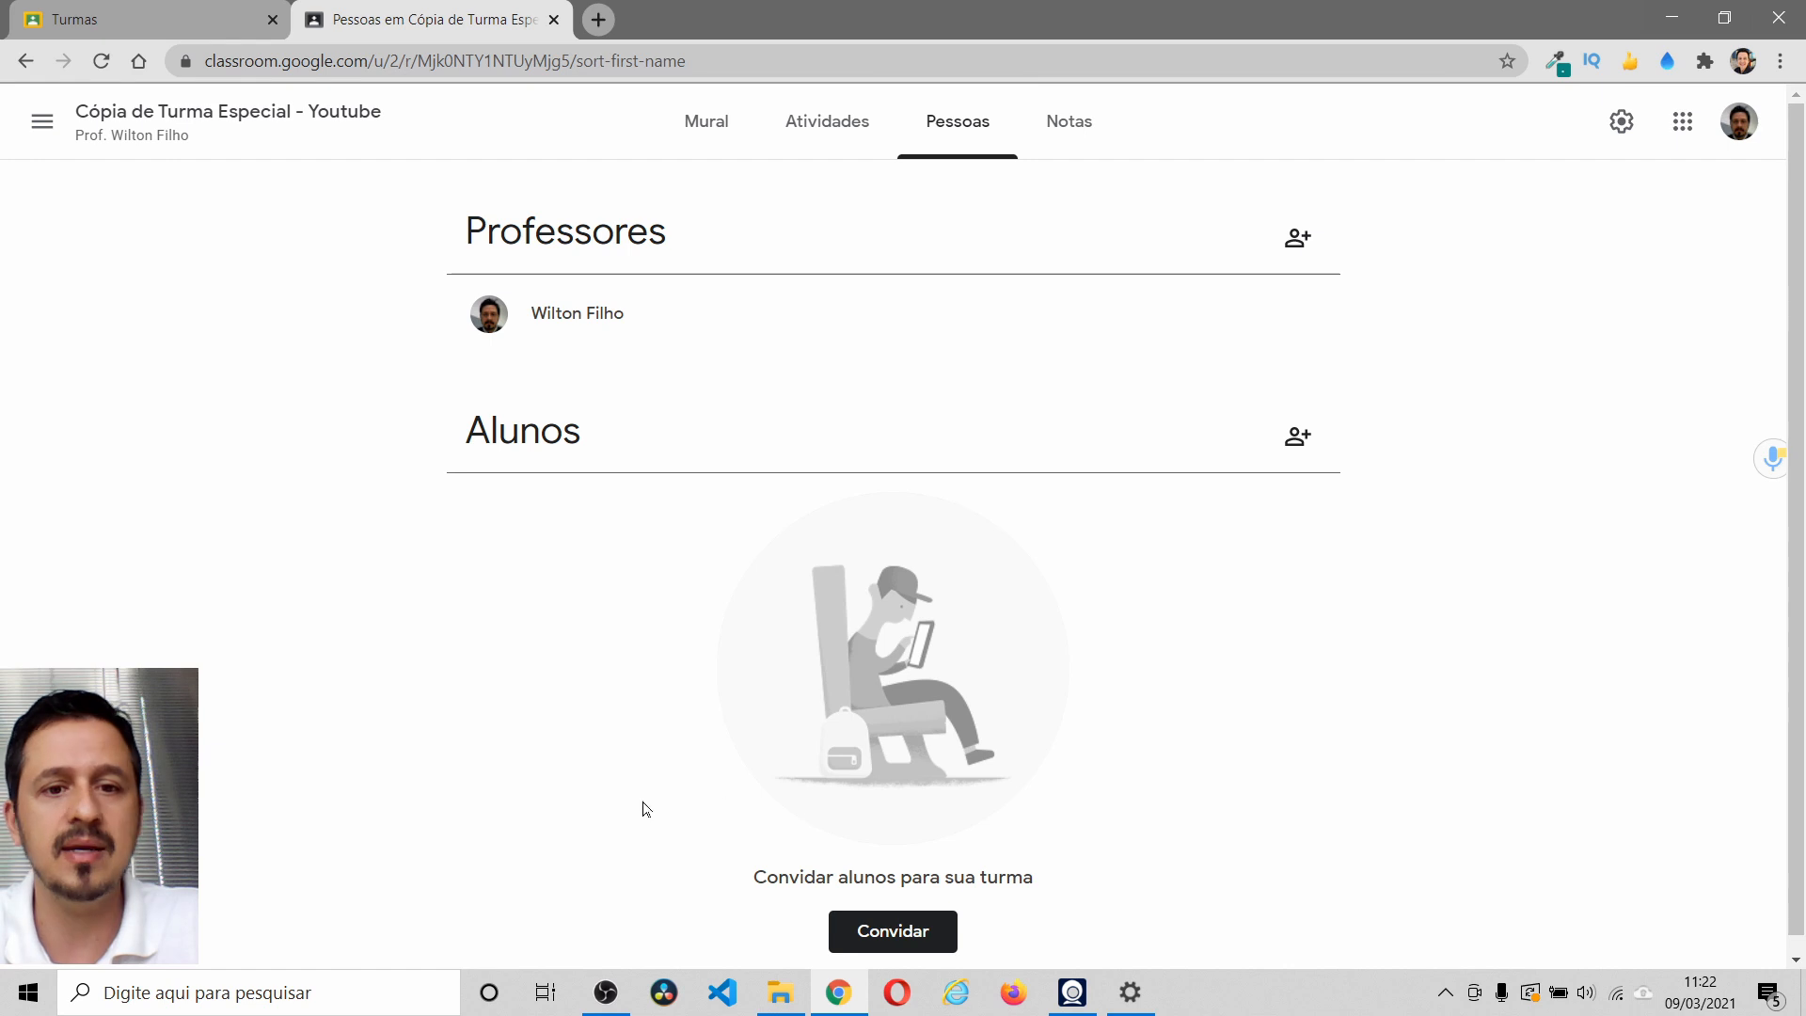
click(824, 133)
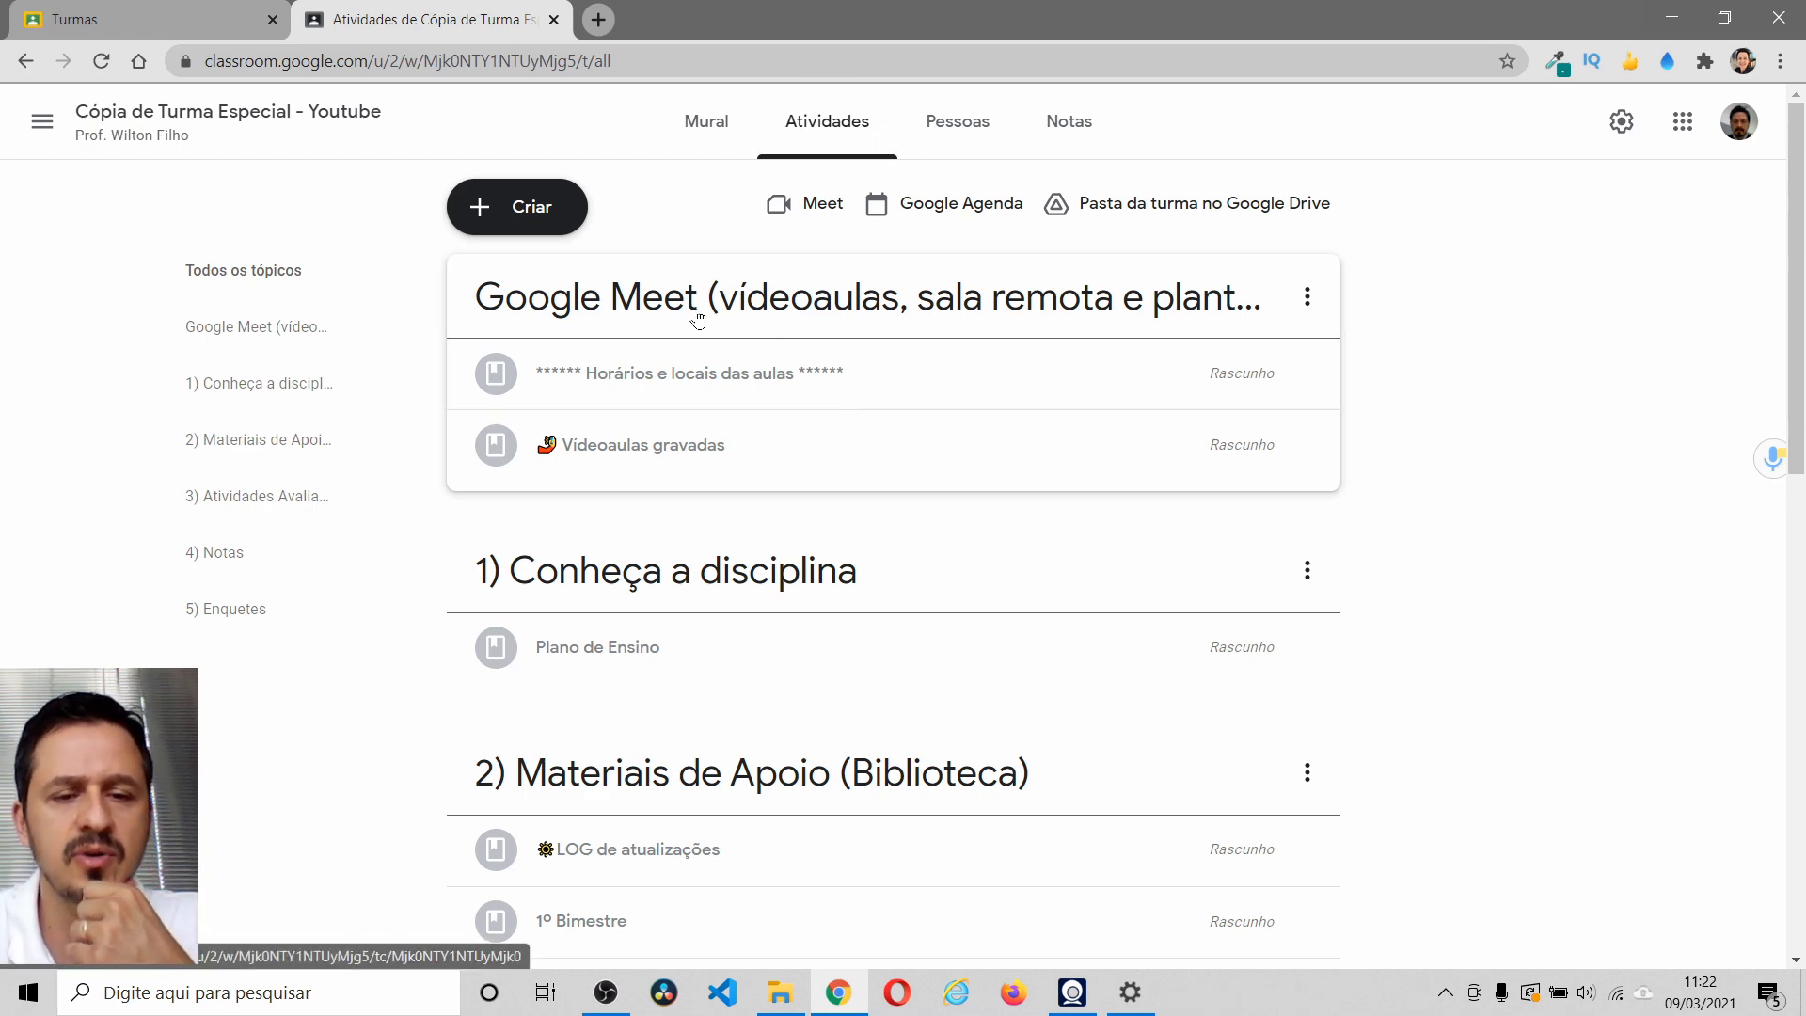
scroll(699, 320, down, 10)
scroll(702, 389, up, 4)
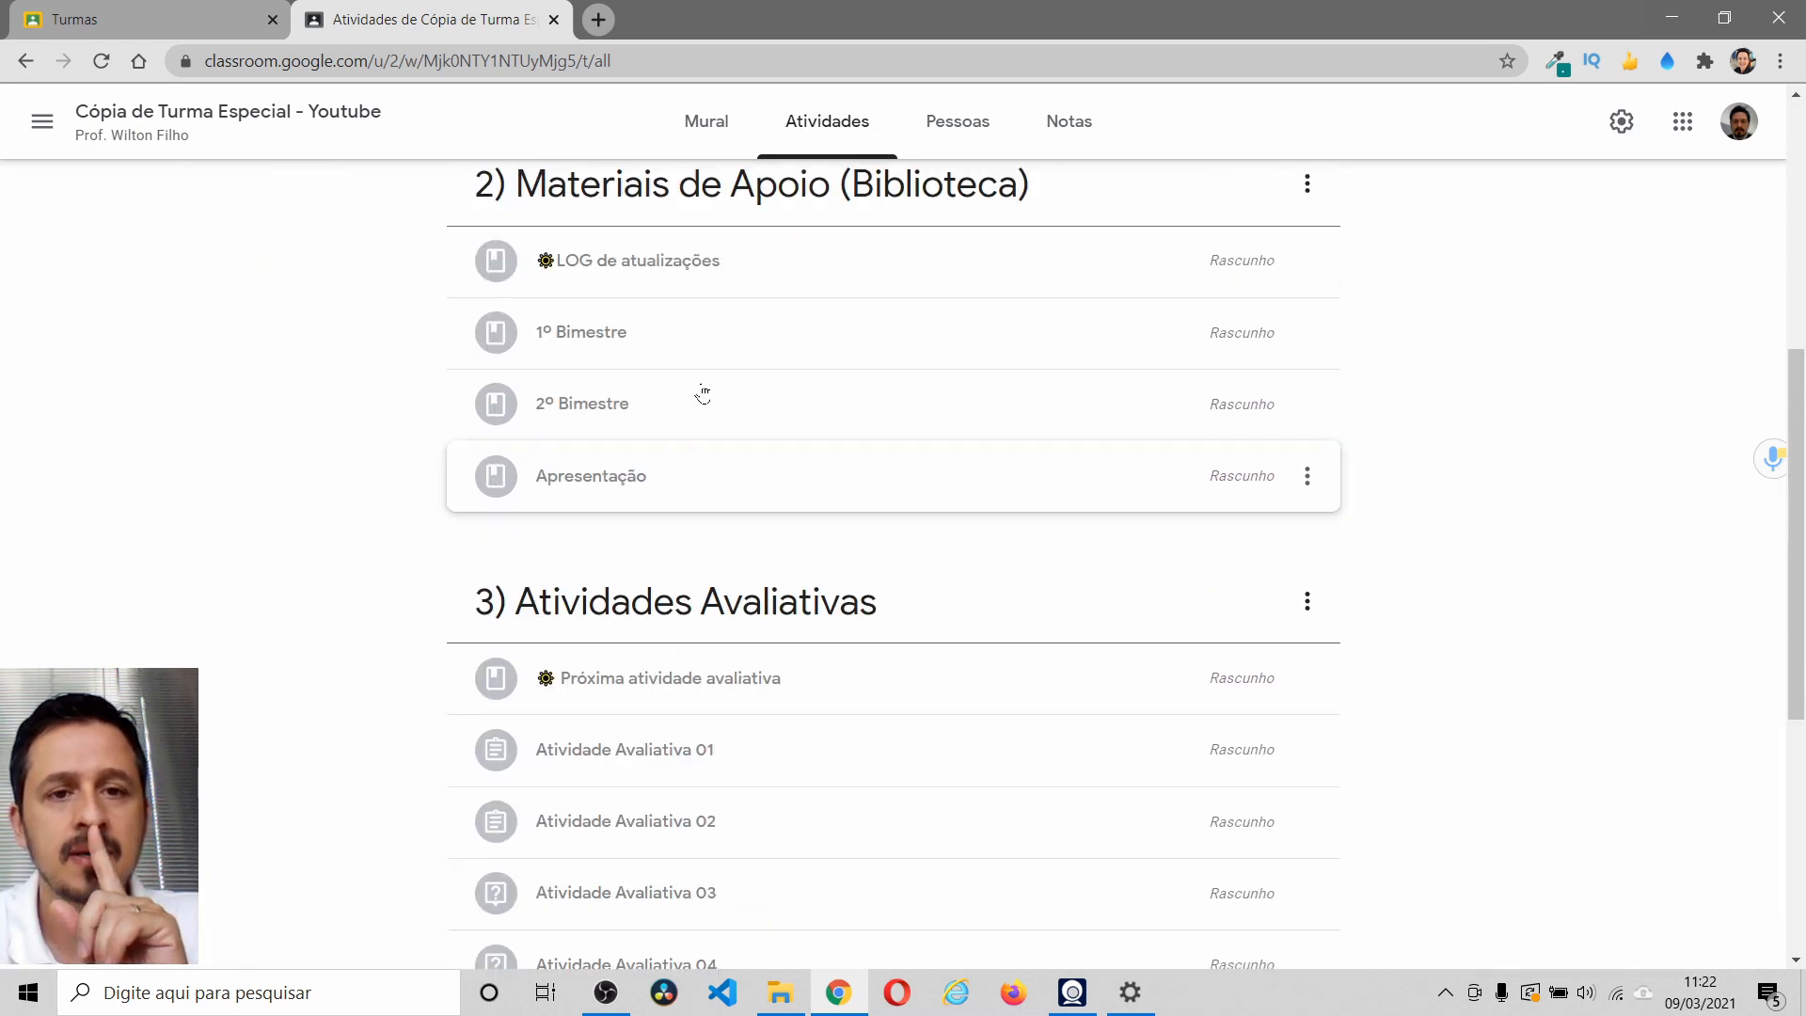
scroll(702, 390, up, 7)
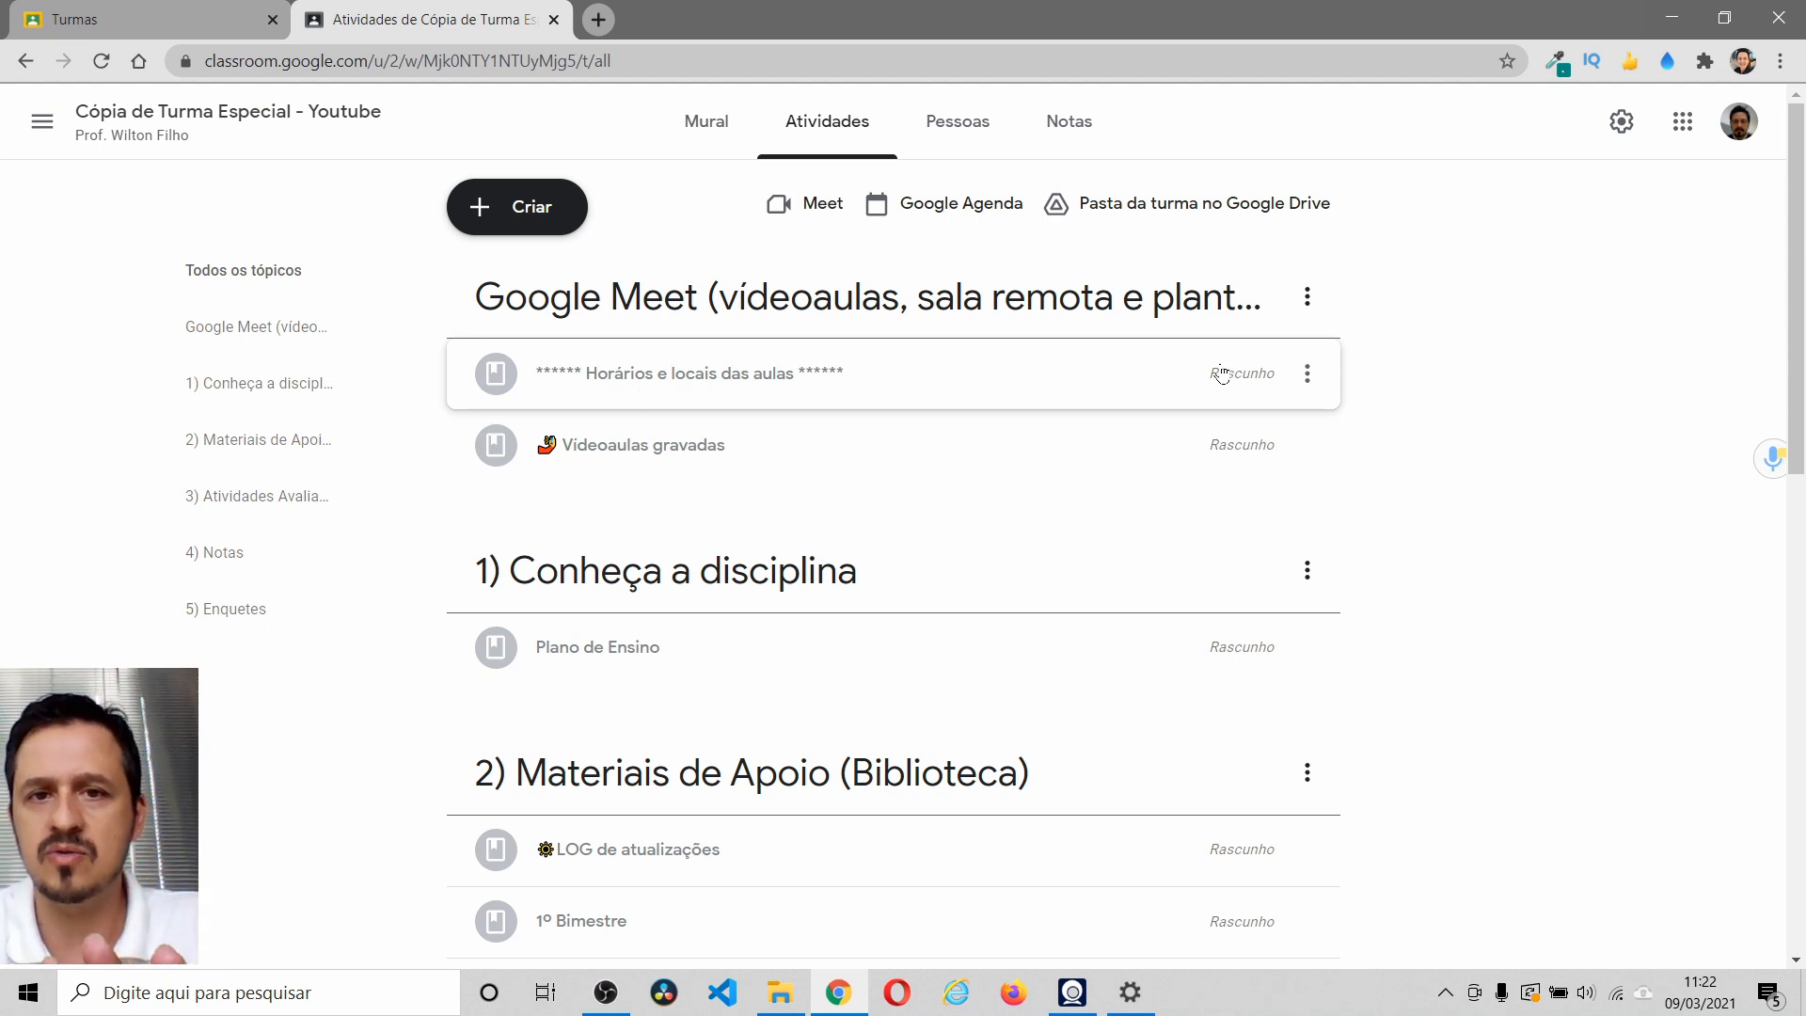
click(962, 132)
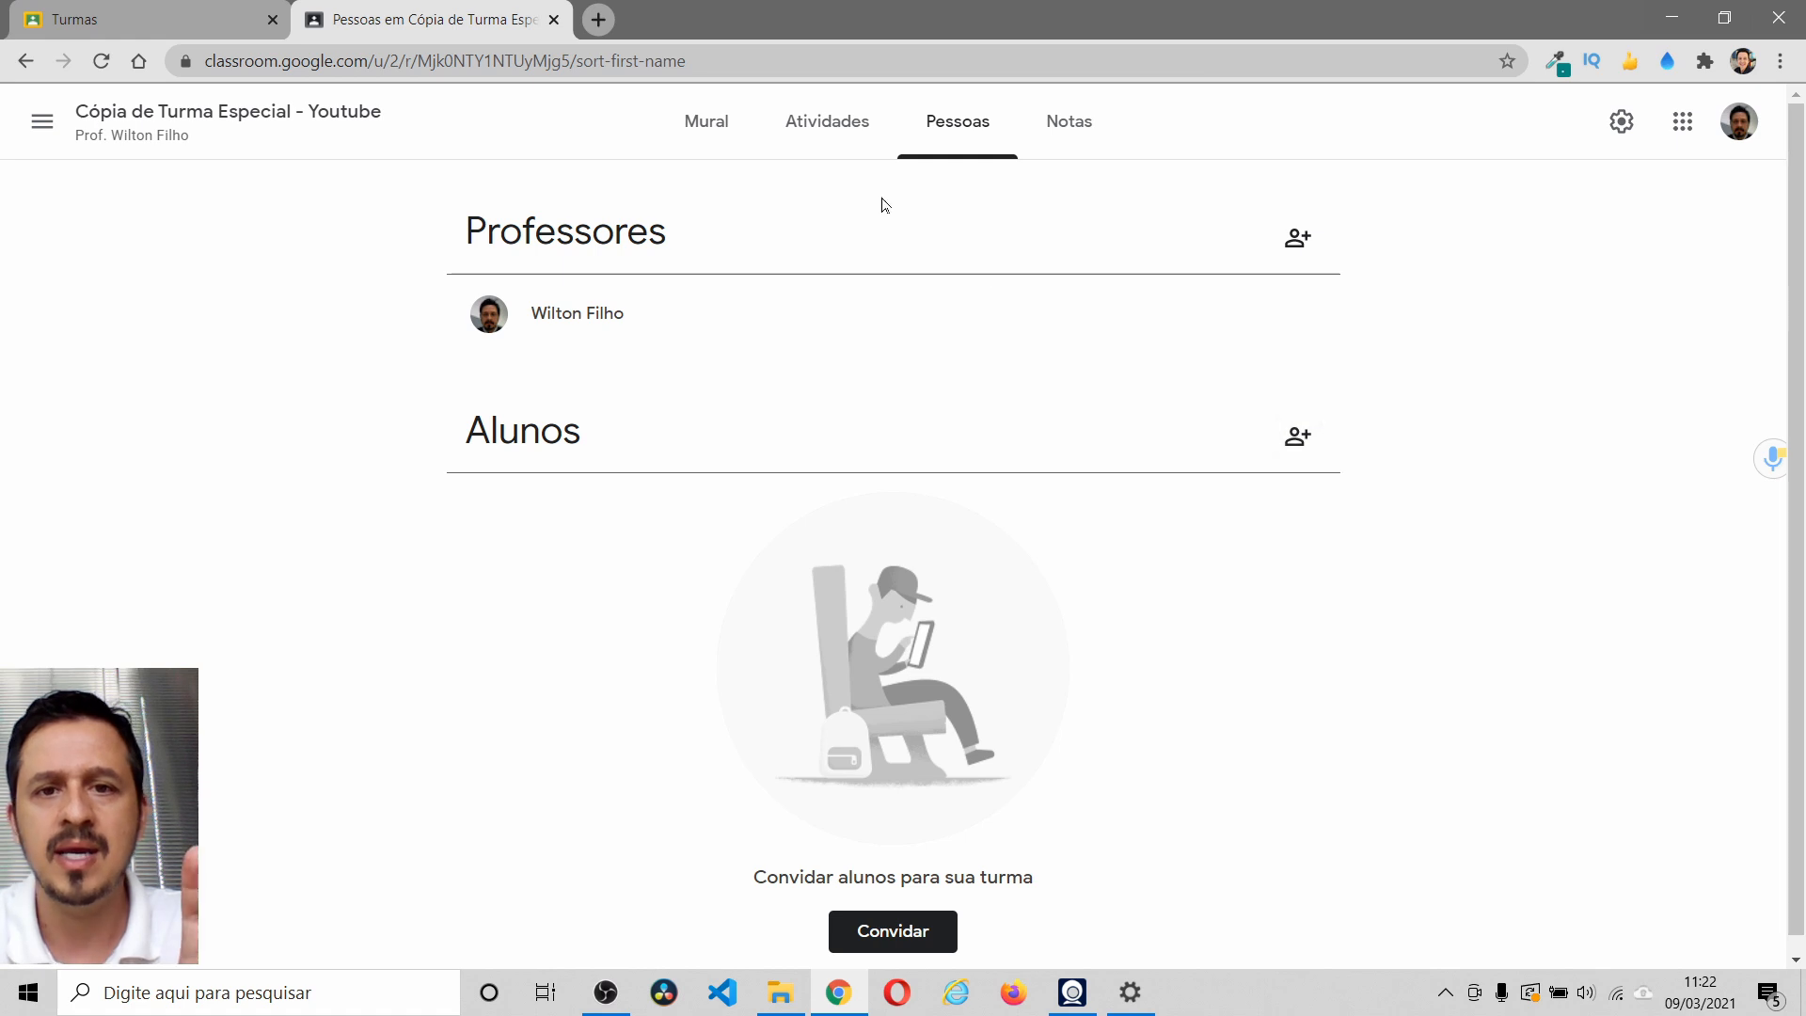
- Post the draft material "****** Horários e locais das aulas ******" in the copied class without editing its content
click(828, 122)
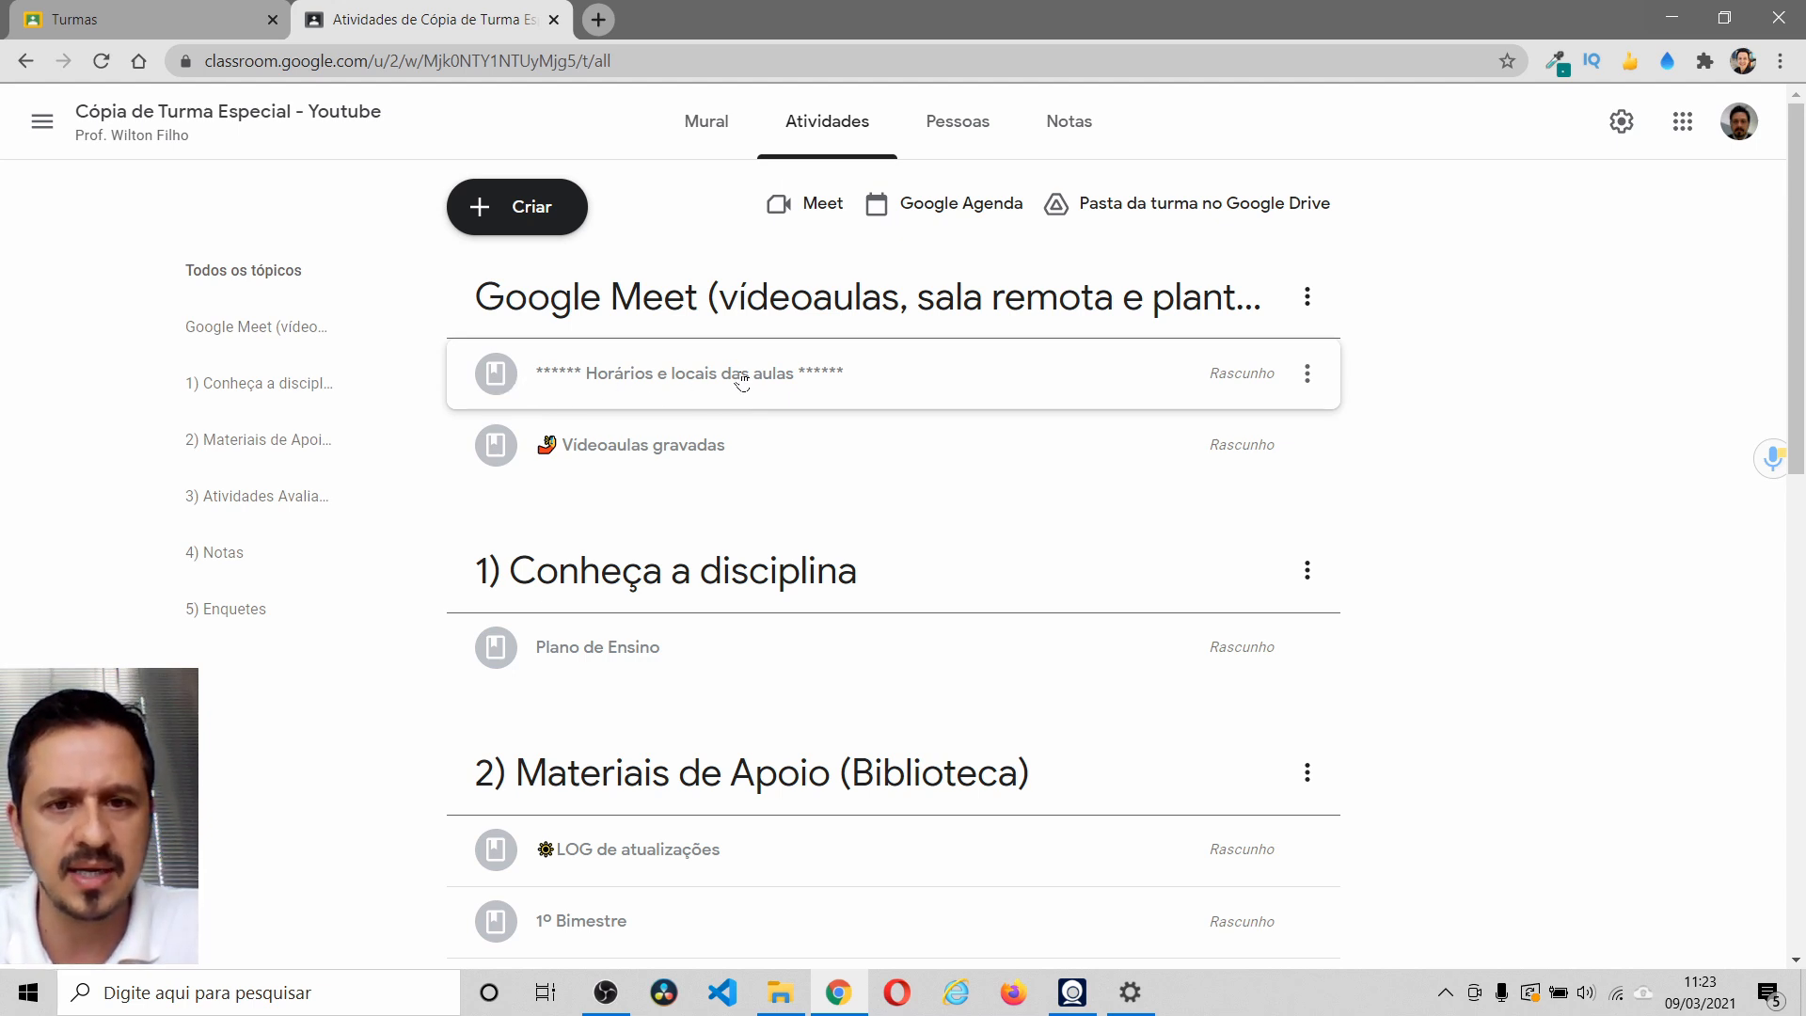
click(1318, 376)
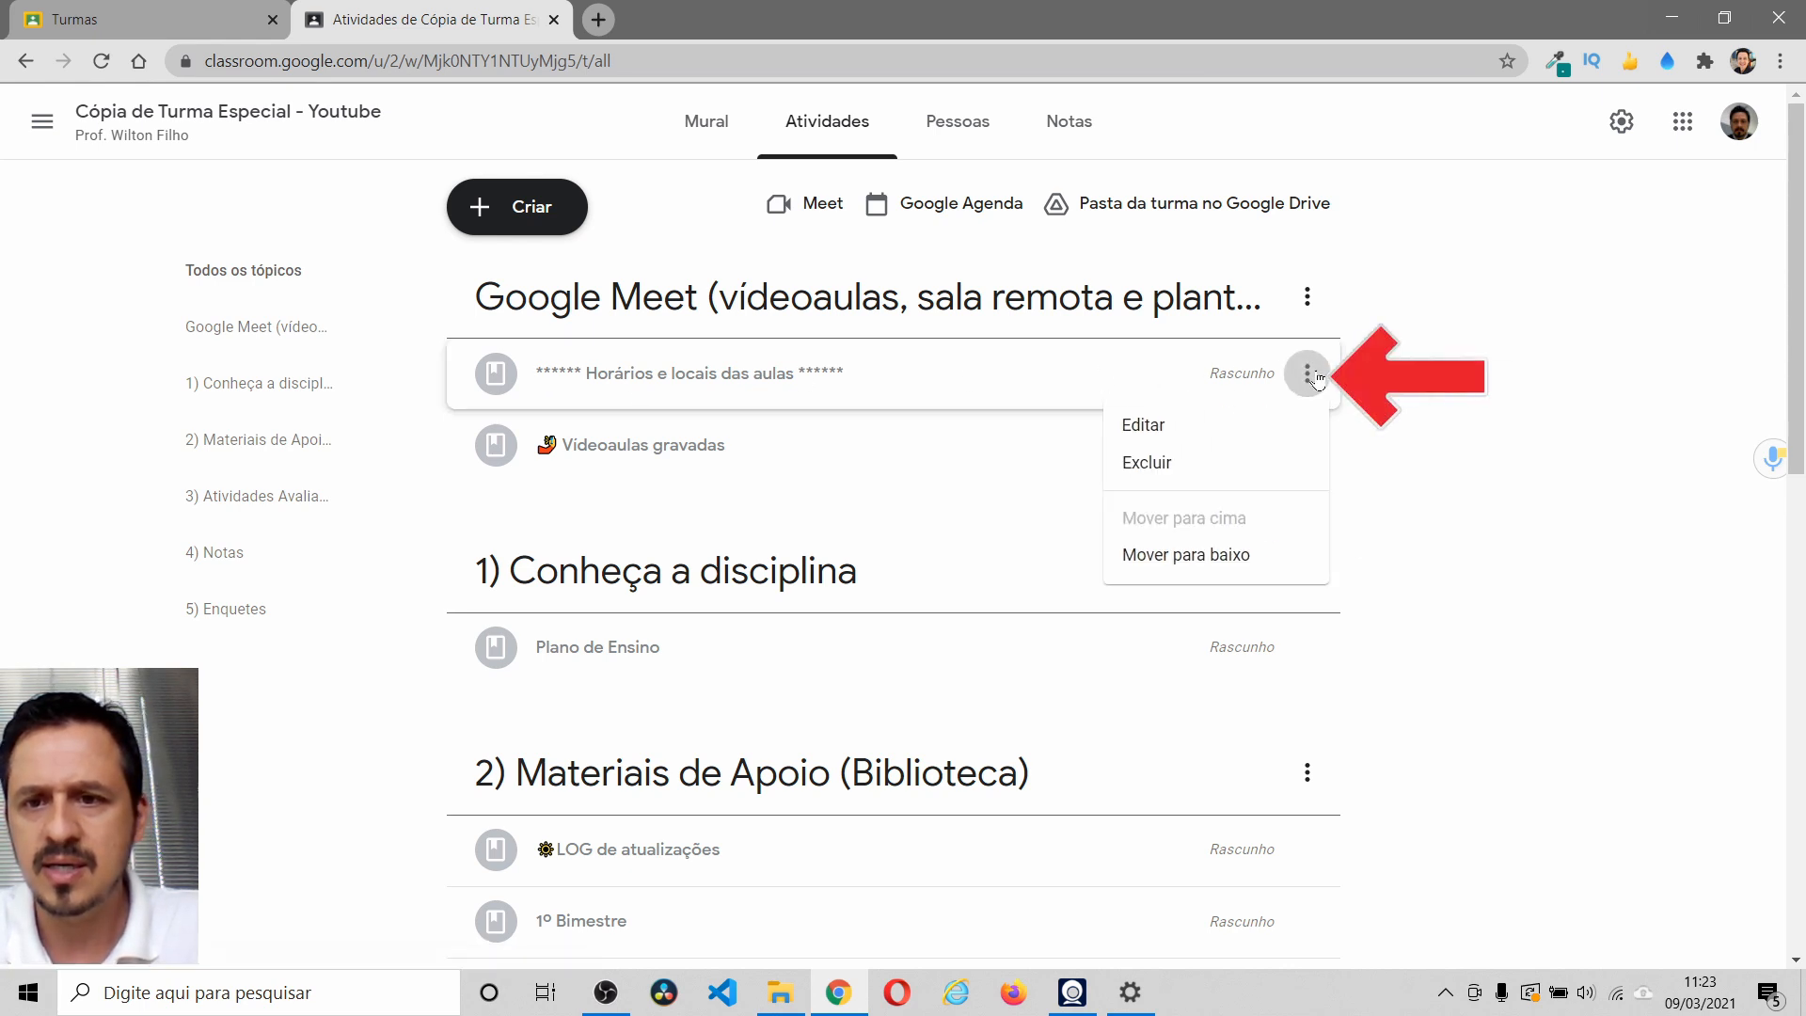
click(1146, 425)
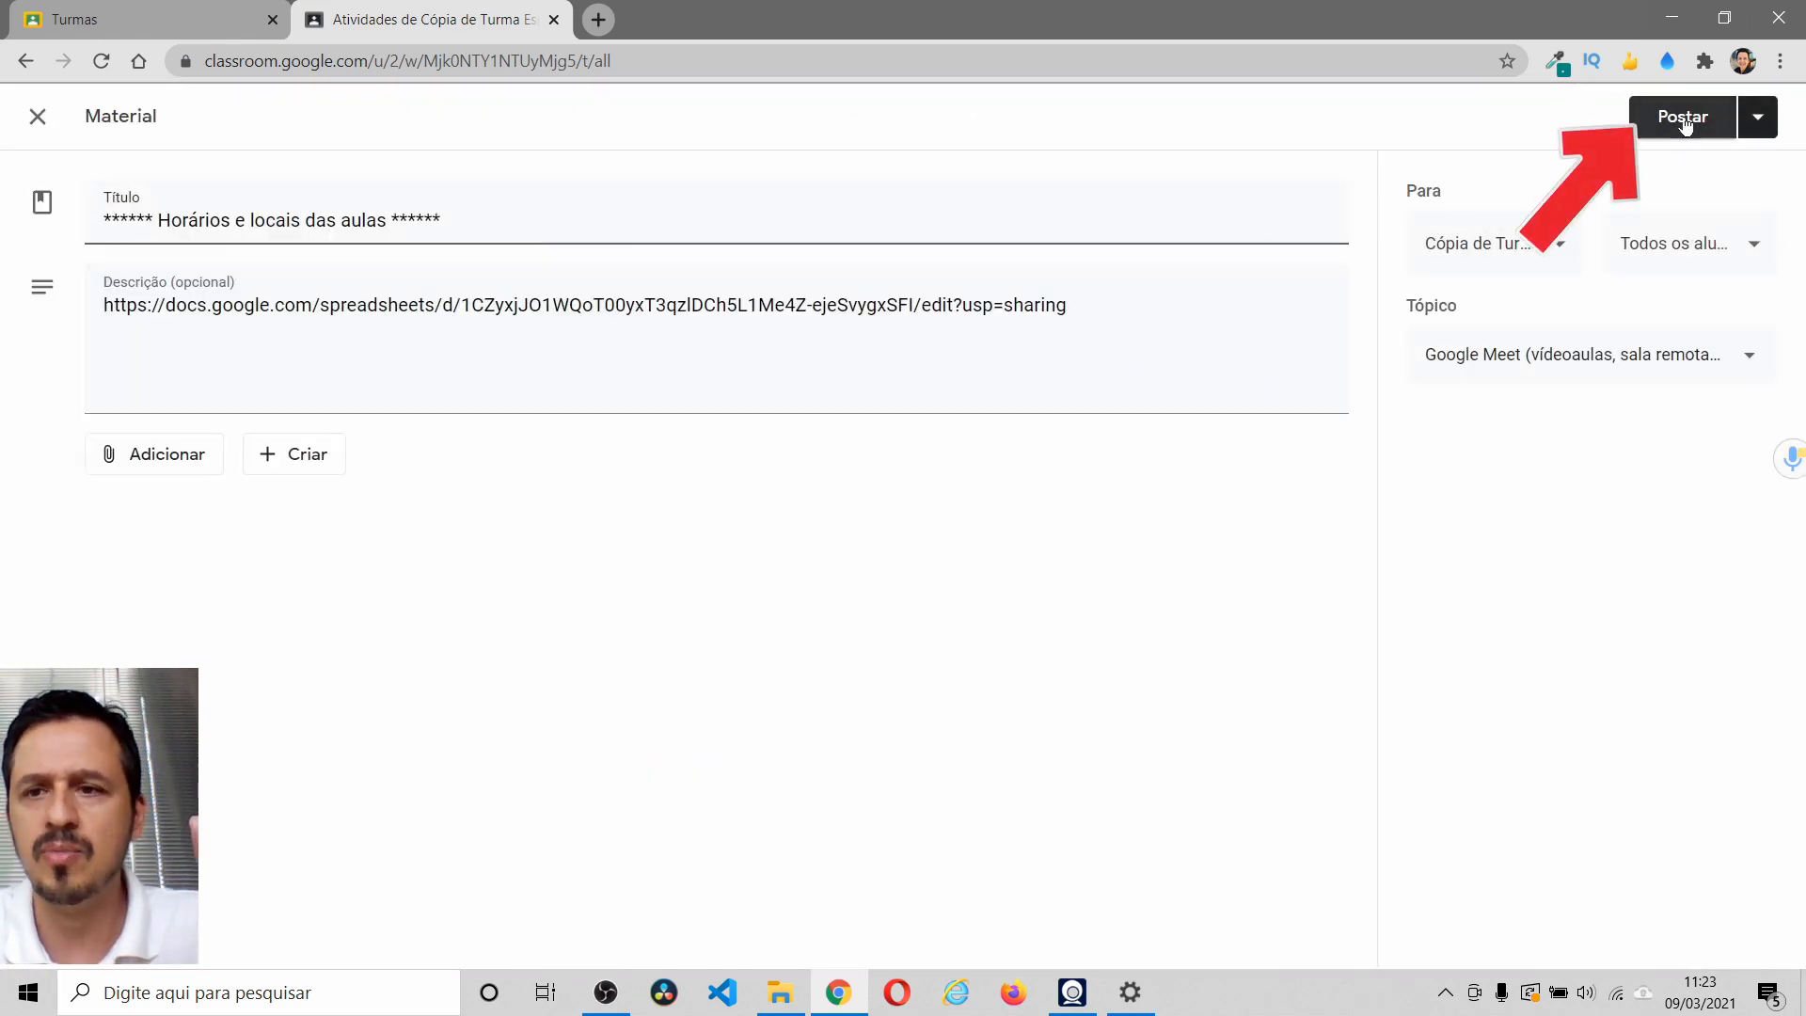
click(1684, 119)
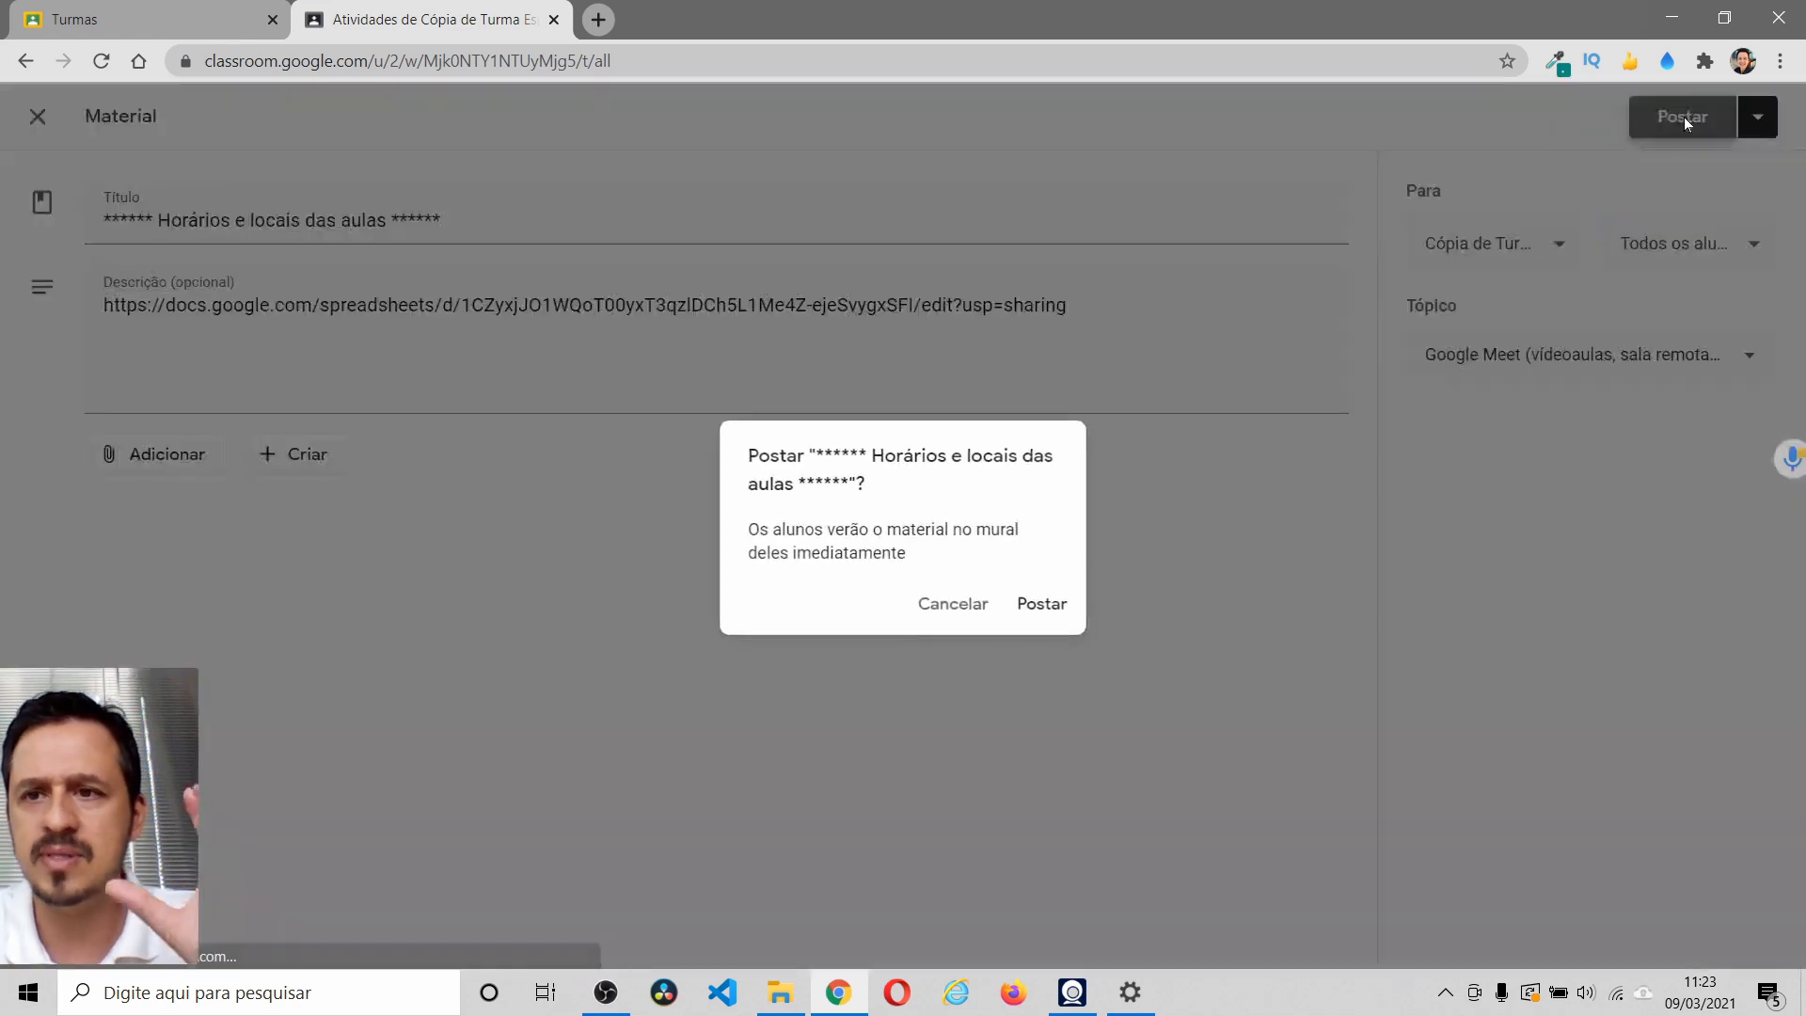
click(1043, 604)
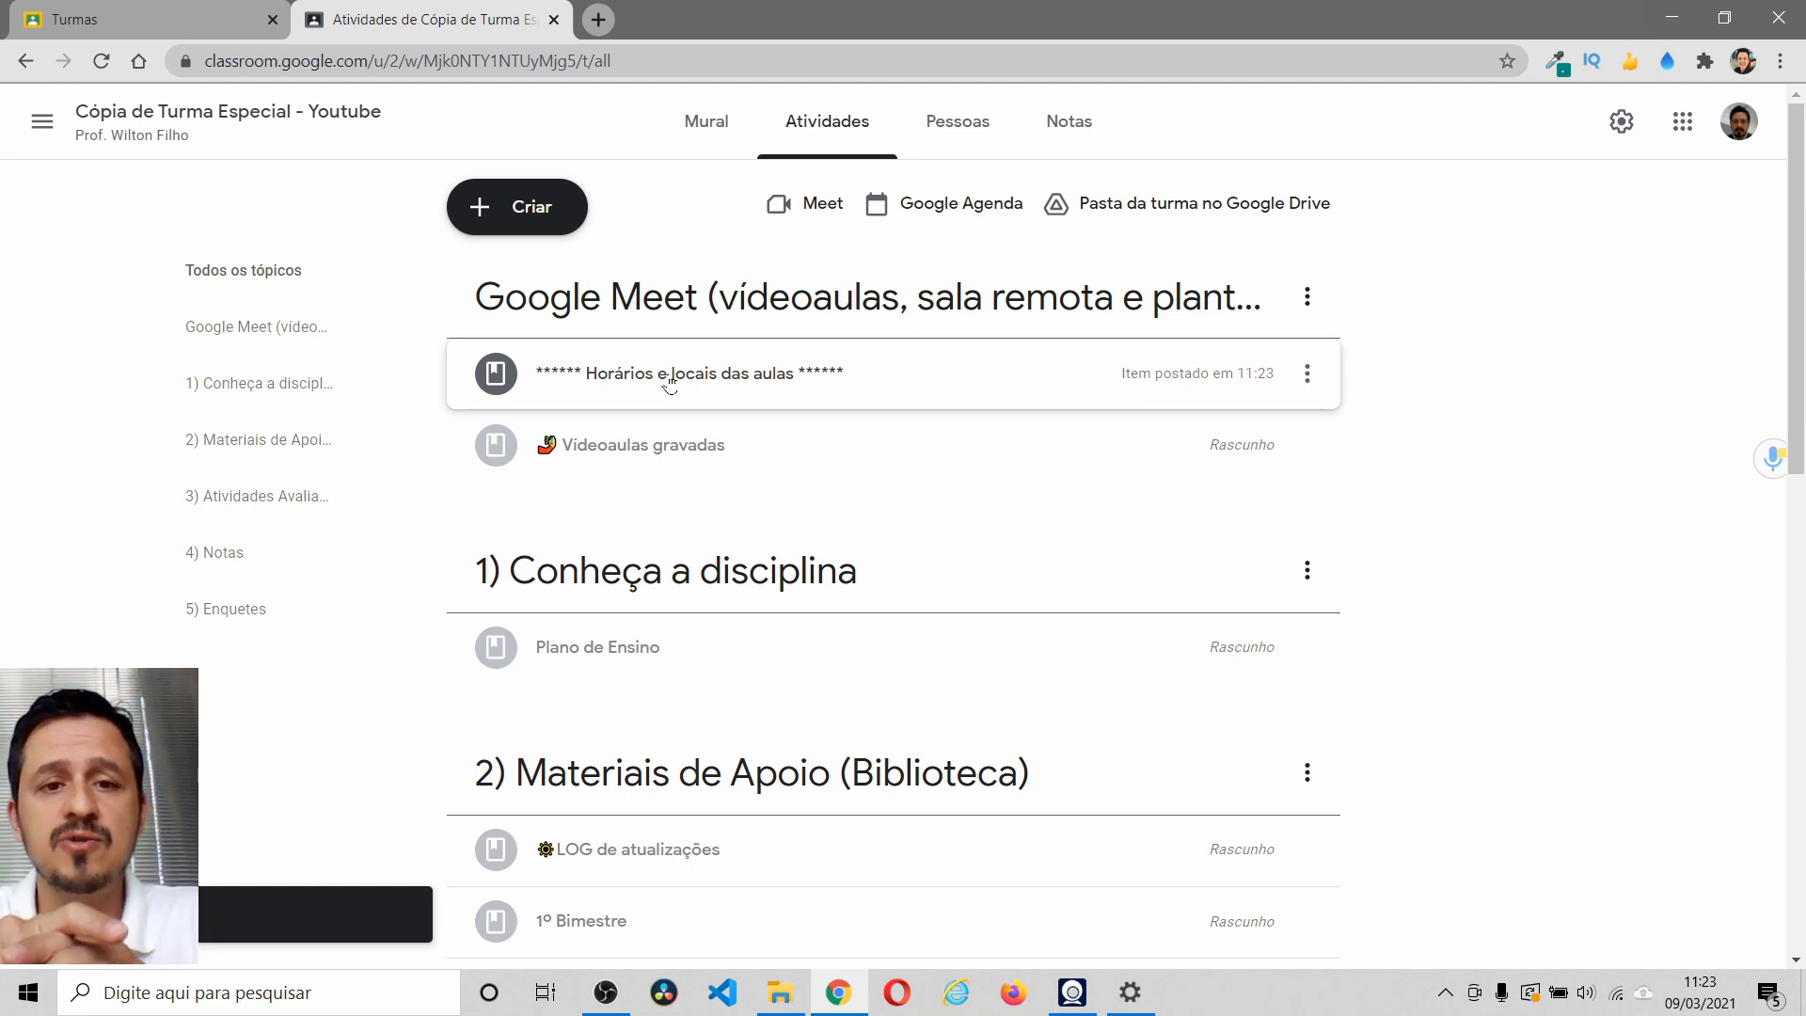
scroll(670, 386, down, 5)
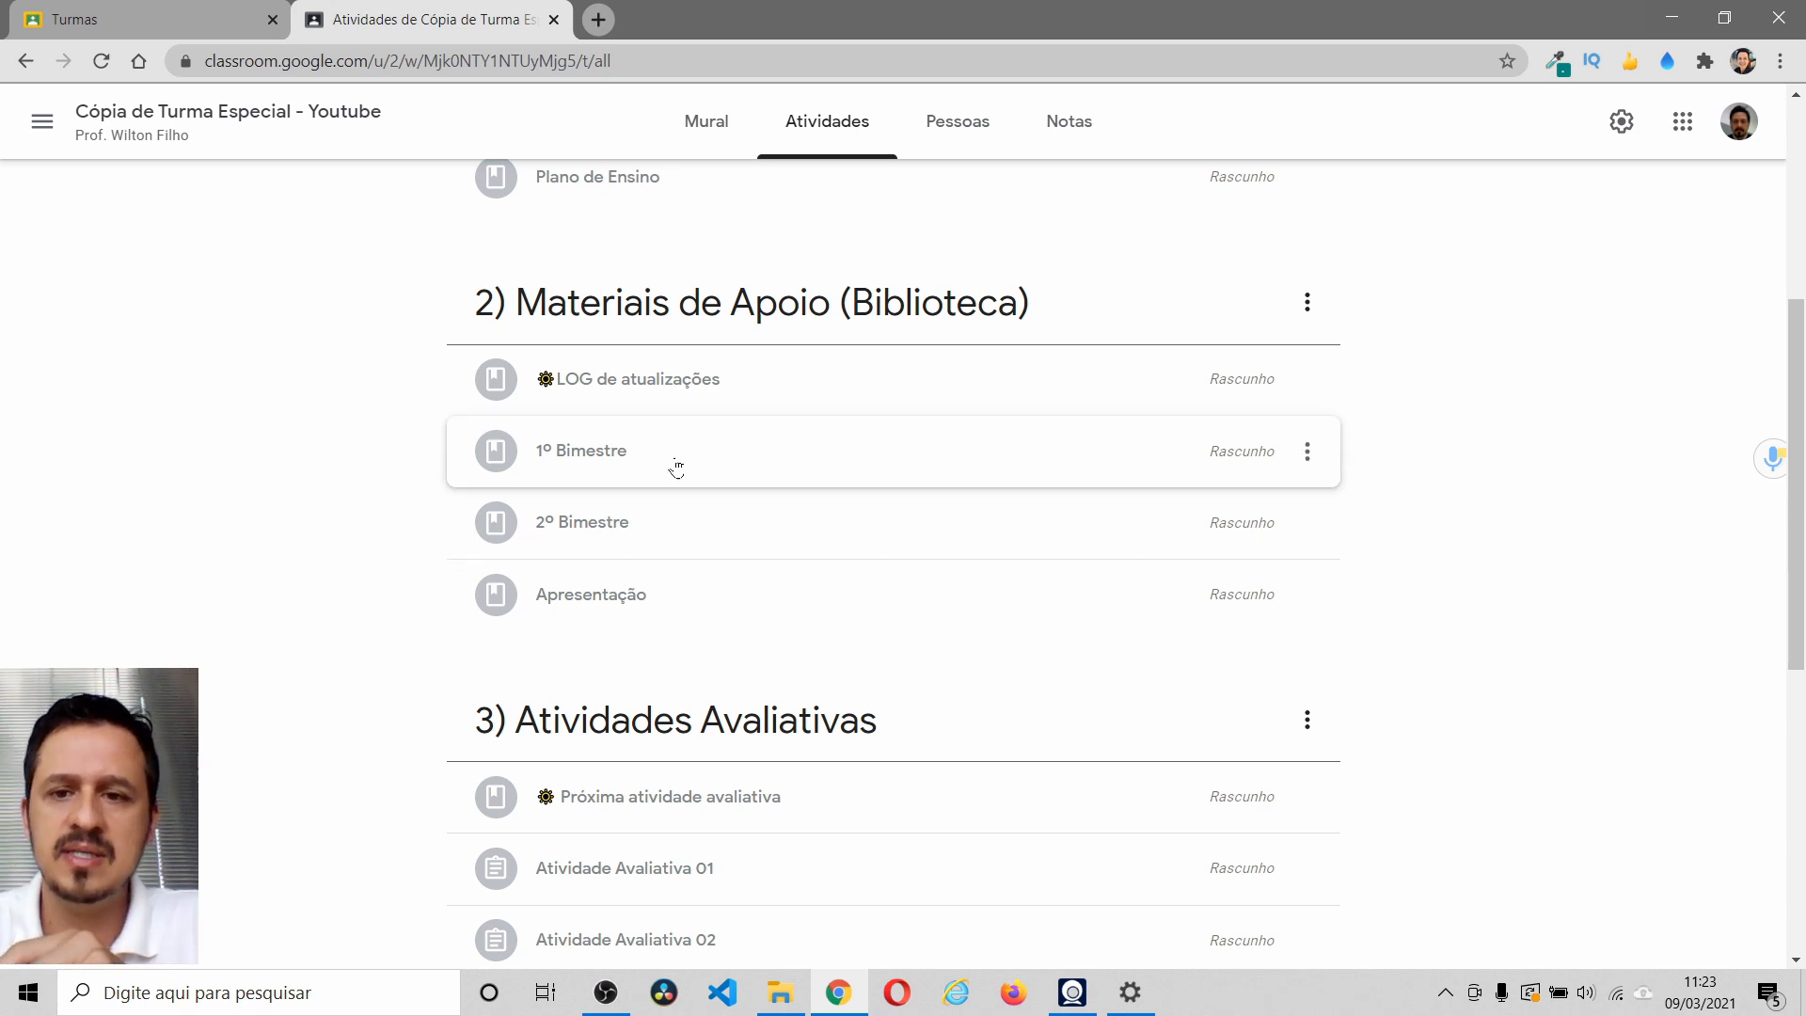
click(1308, 524)
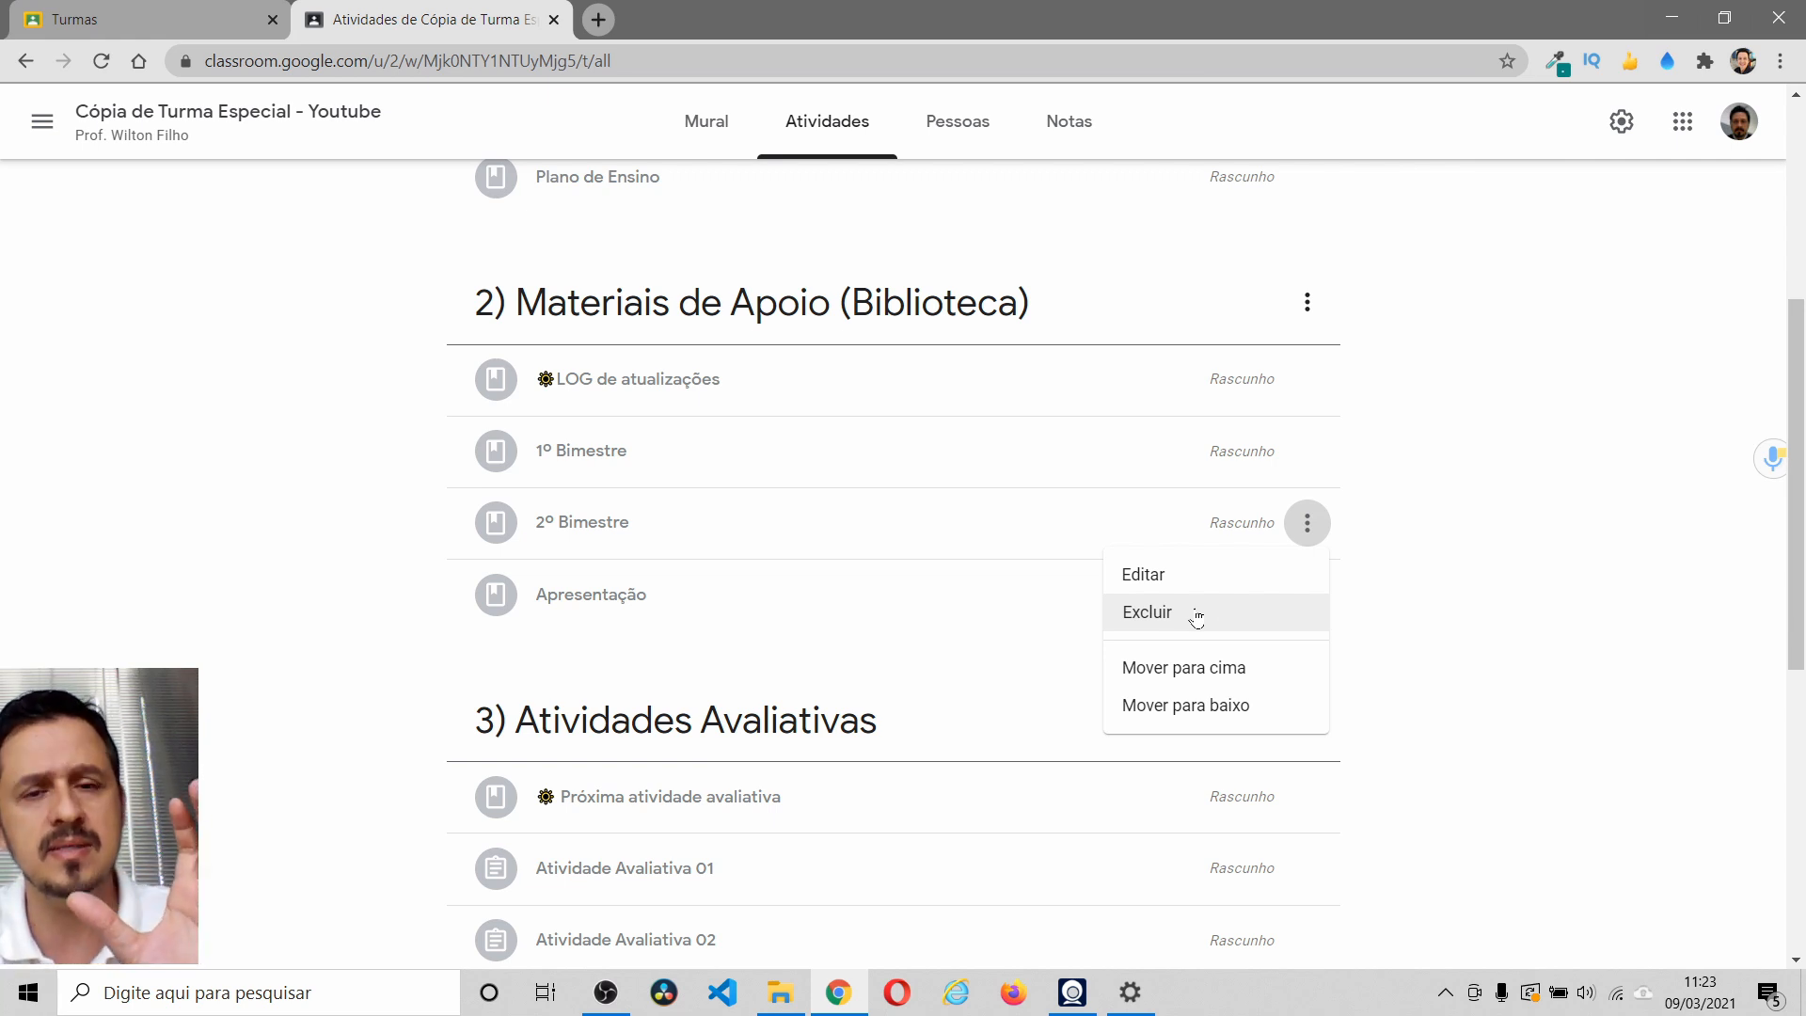
click(1487, 425)
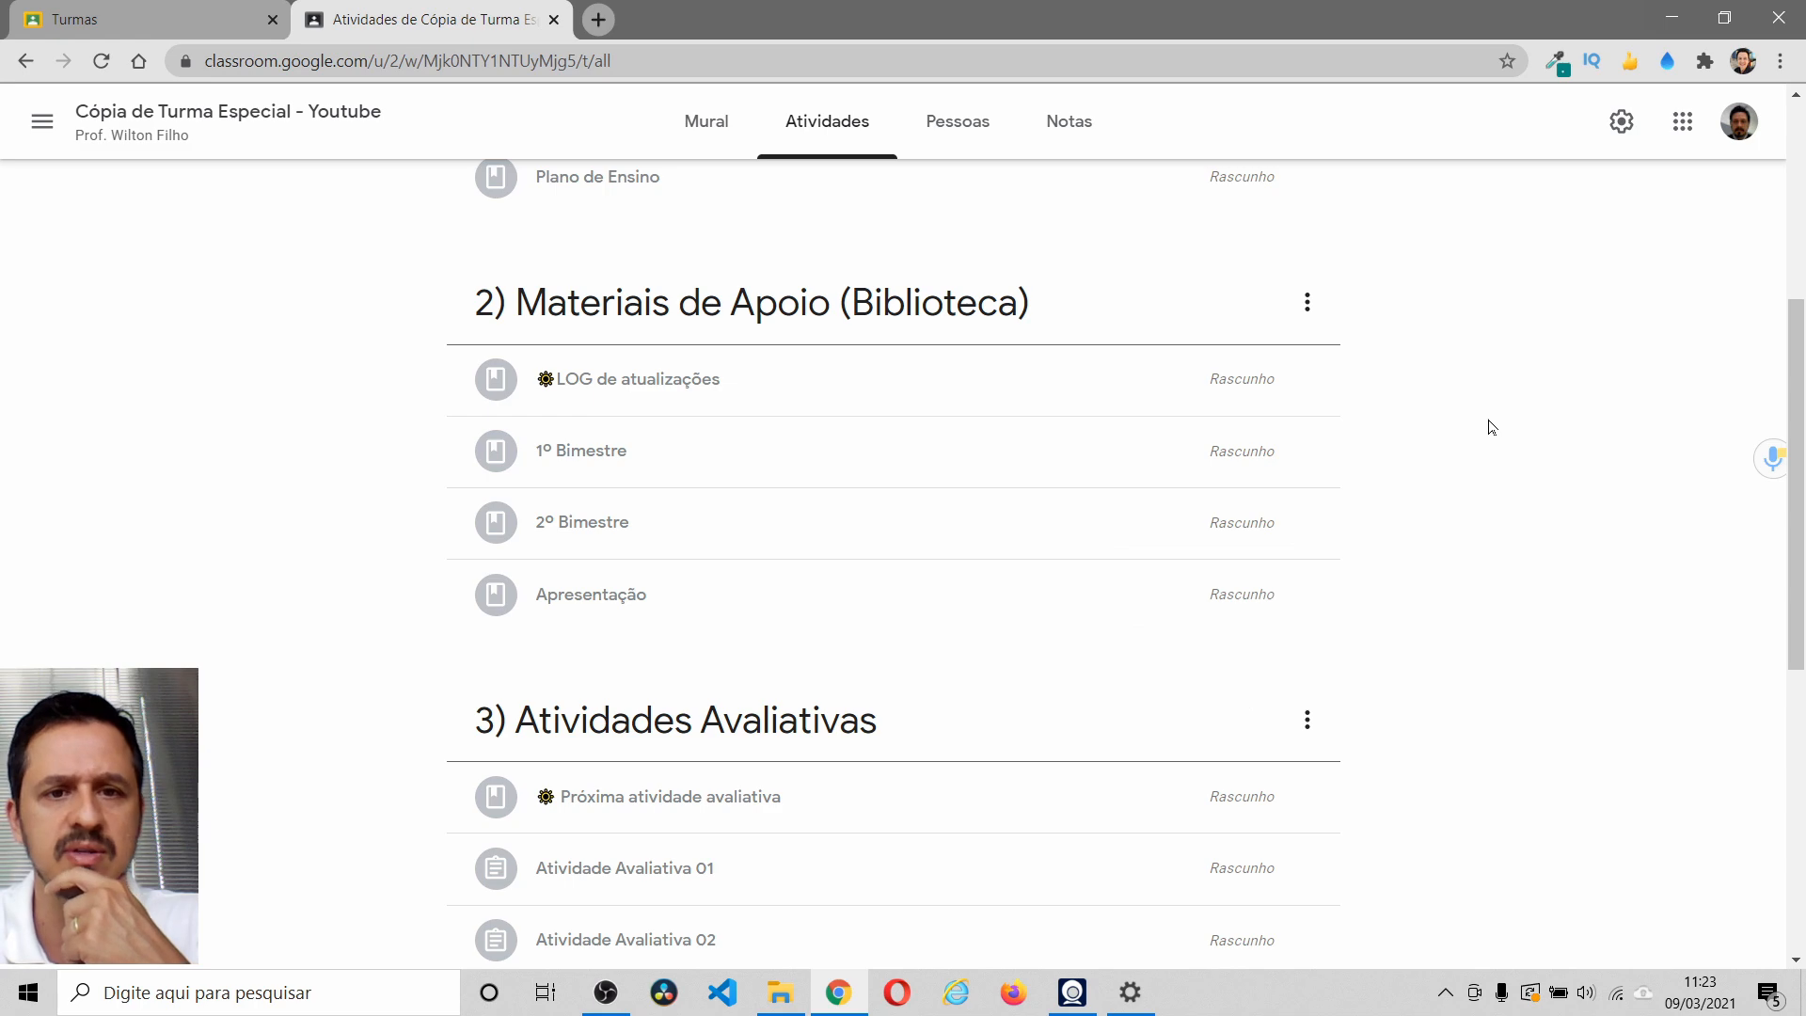
- Post the draft material "Vídeoaulas gravadas" in the Google Meet topic without editing its content
scroll(1487, 428, up, 3)
scroll(1488, 461, up, 3)
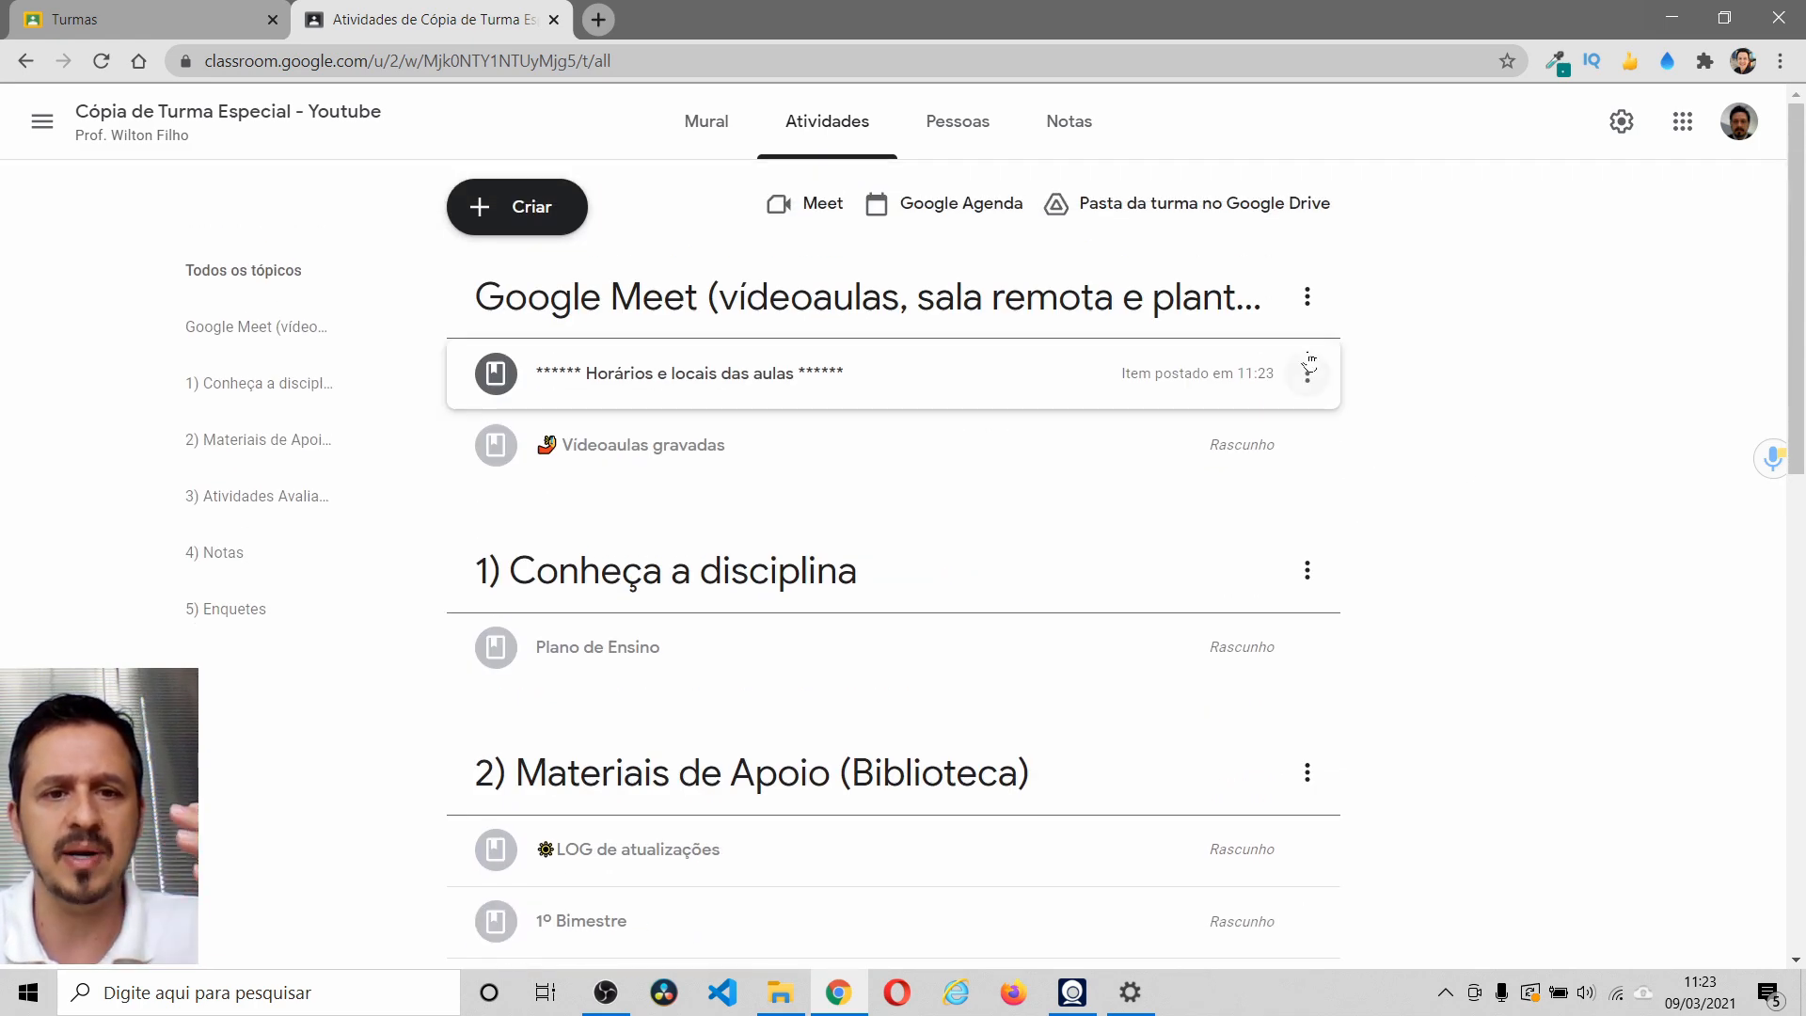
click(1307, 446)
click(1248, 491)
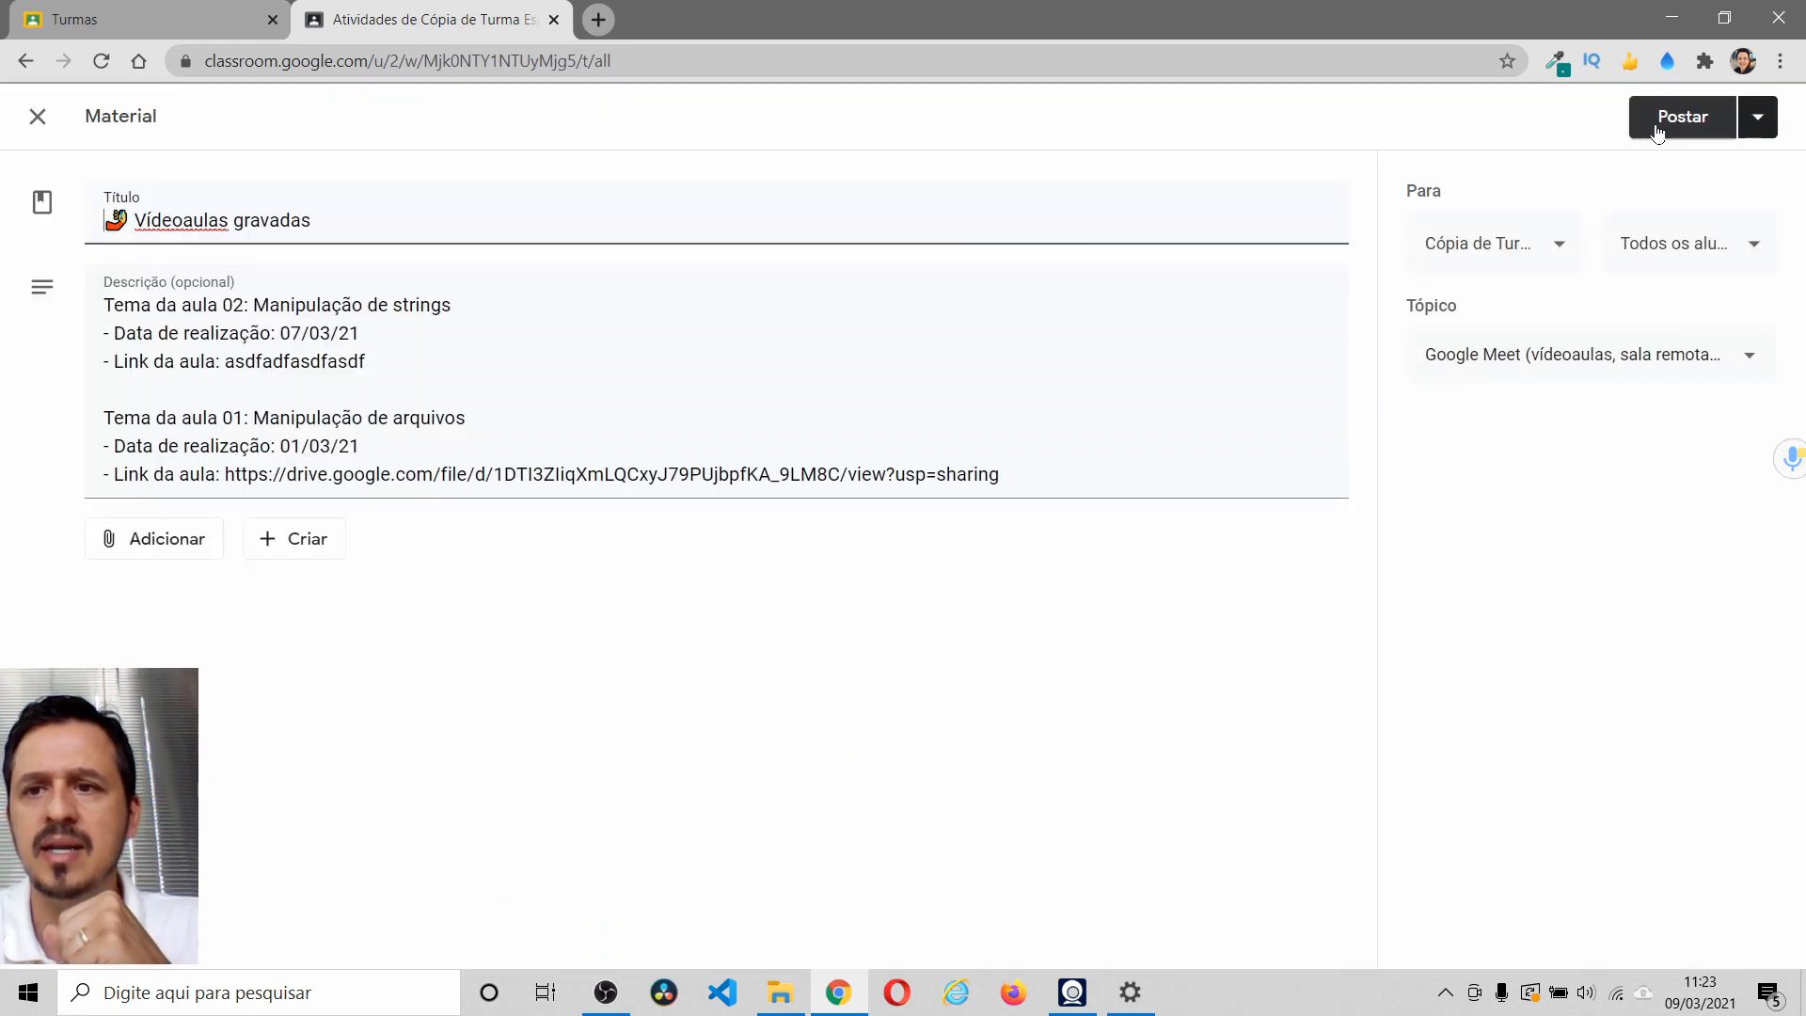
click(1658, 121)
click(1058, 589)
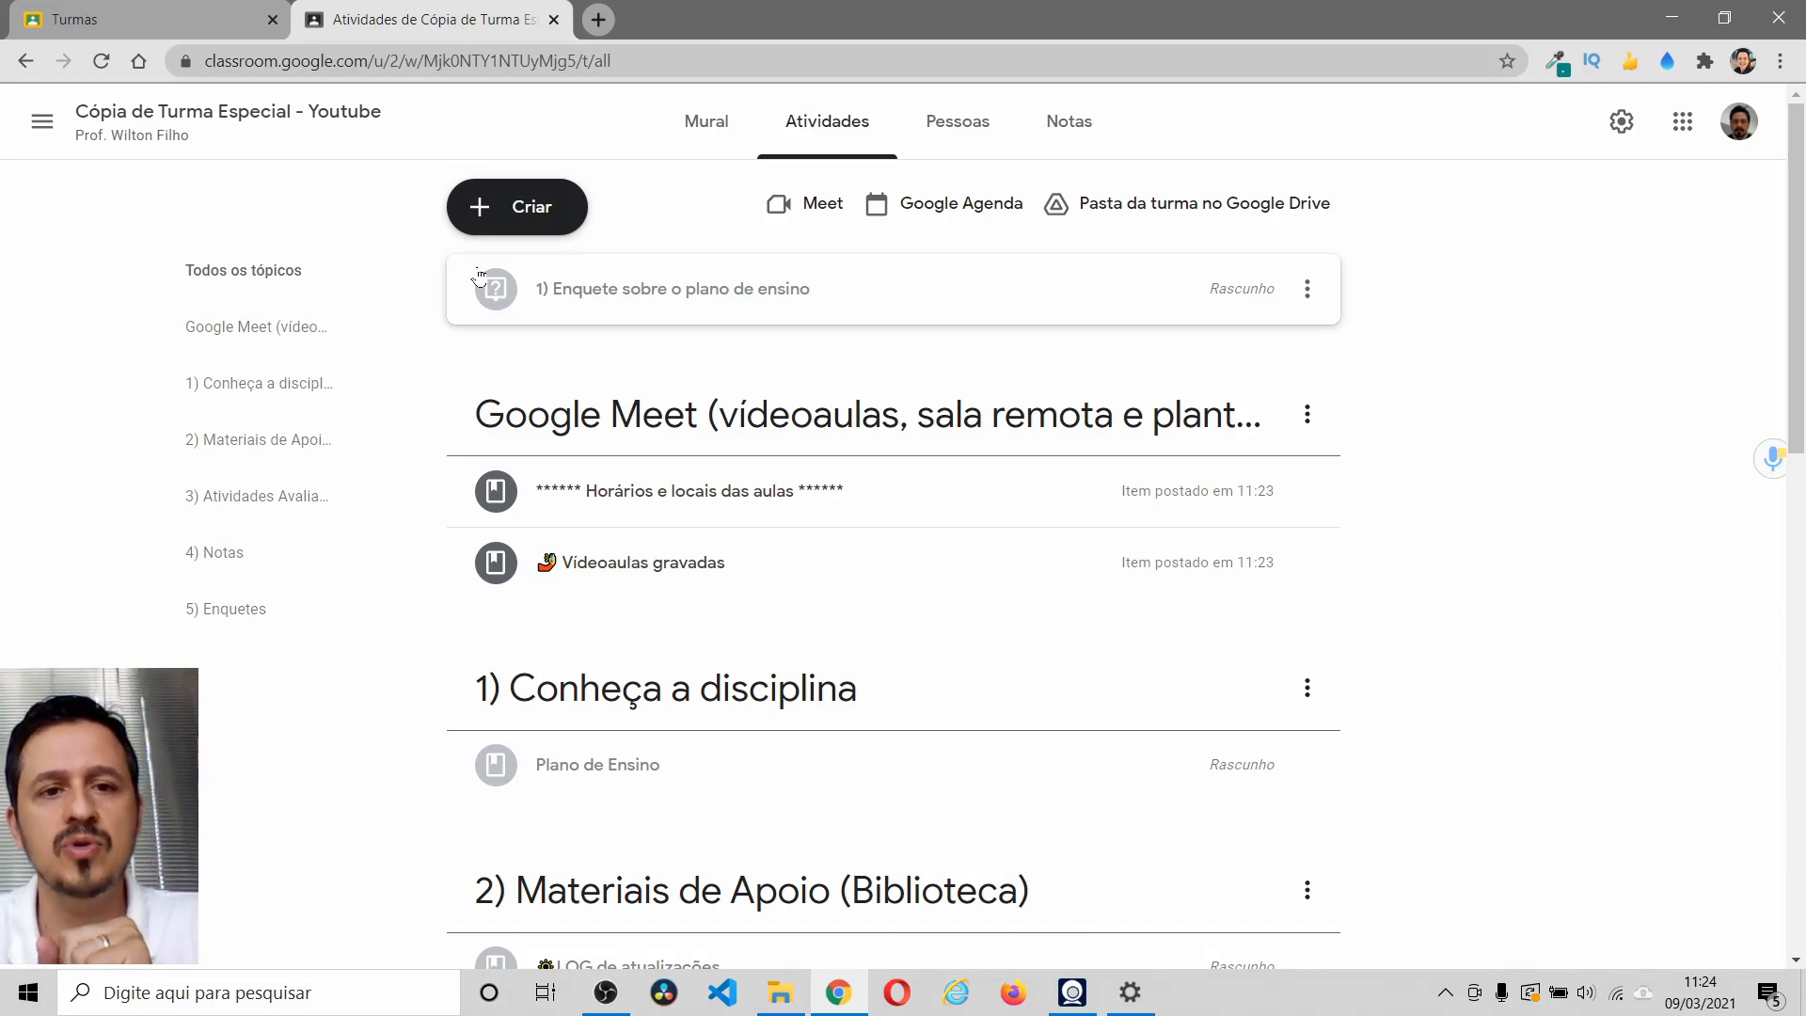
- Create a multiple-choice question titled "1) Enquete sobre a prova bimestral" in the copied class
scroll(537, 527, down, 15)
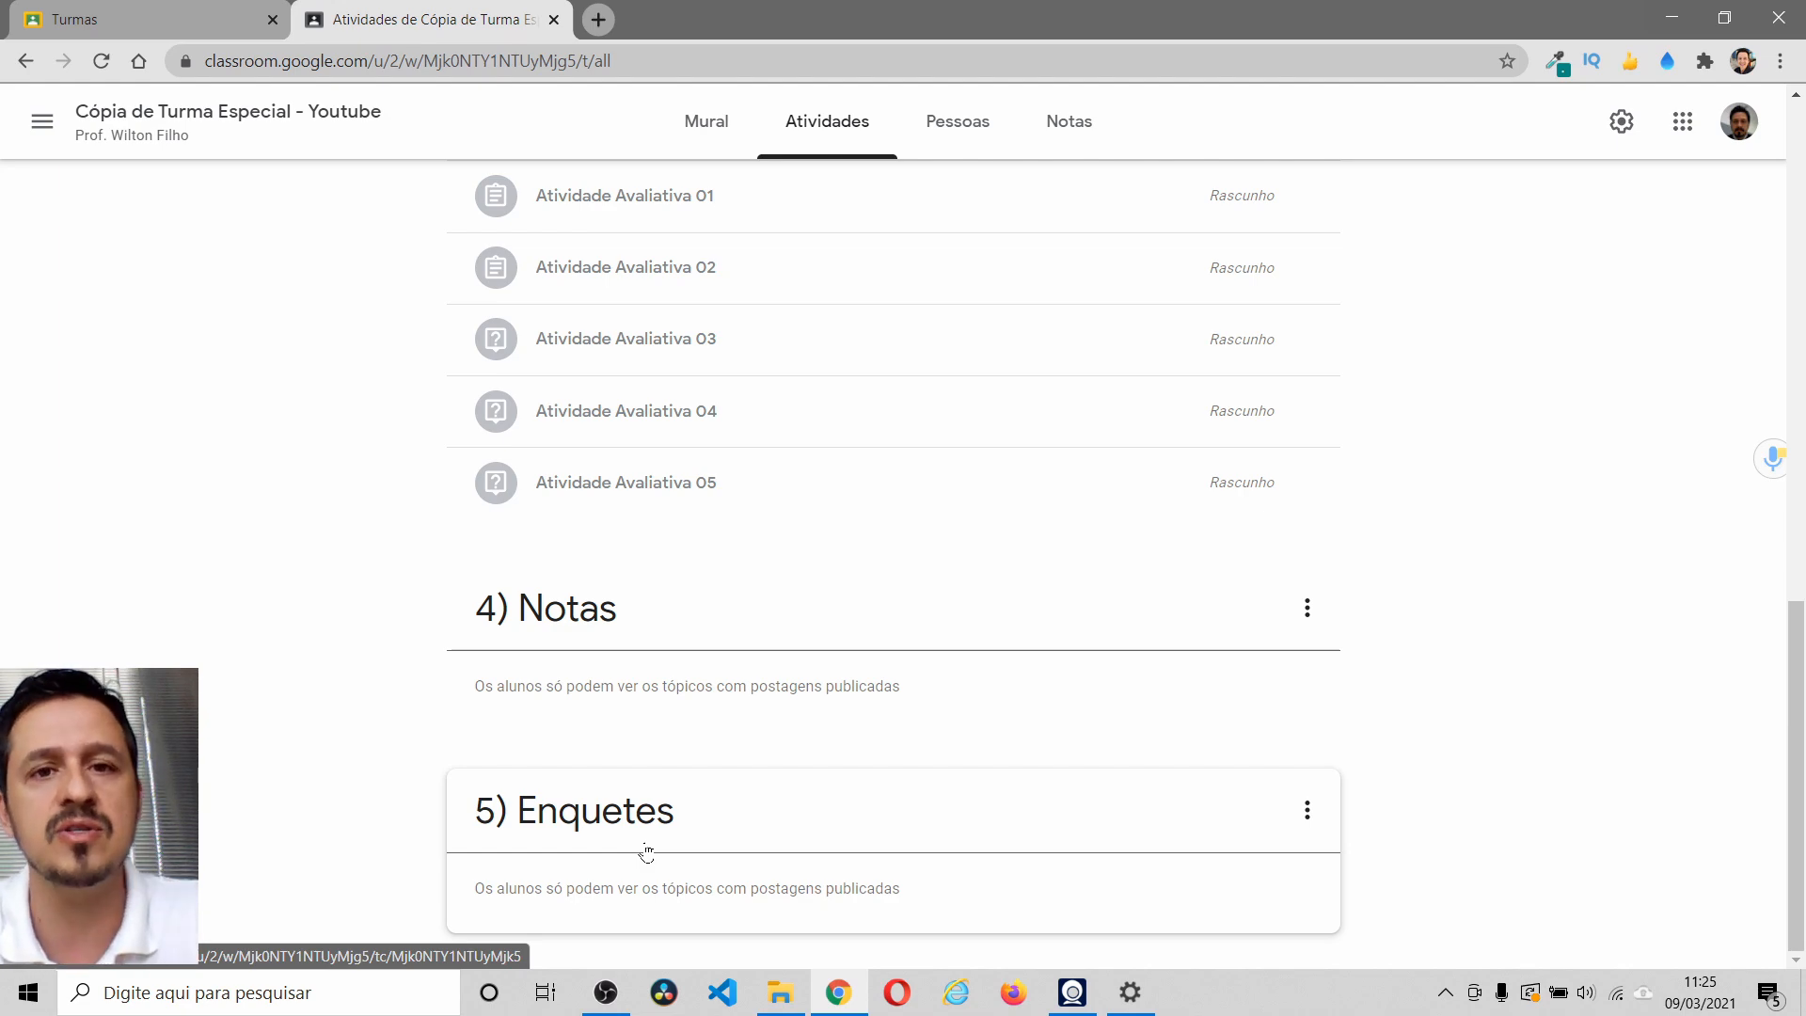
scroll(748, 779, up, 15)
scroll(762, 741, up, 1)
scroll(637, 637, down, 12)
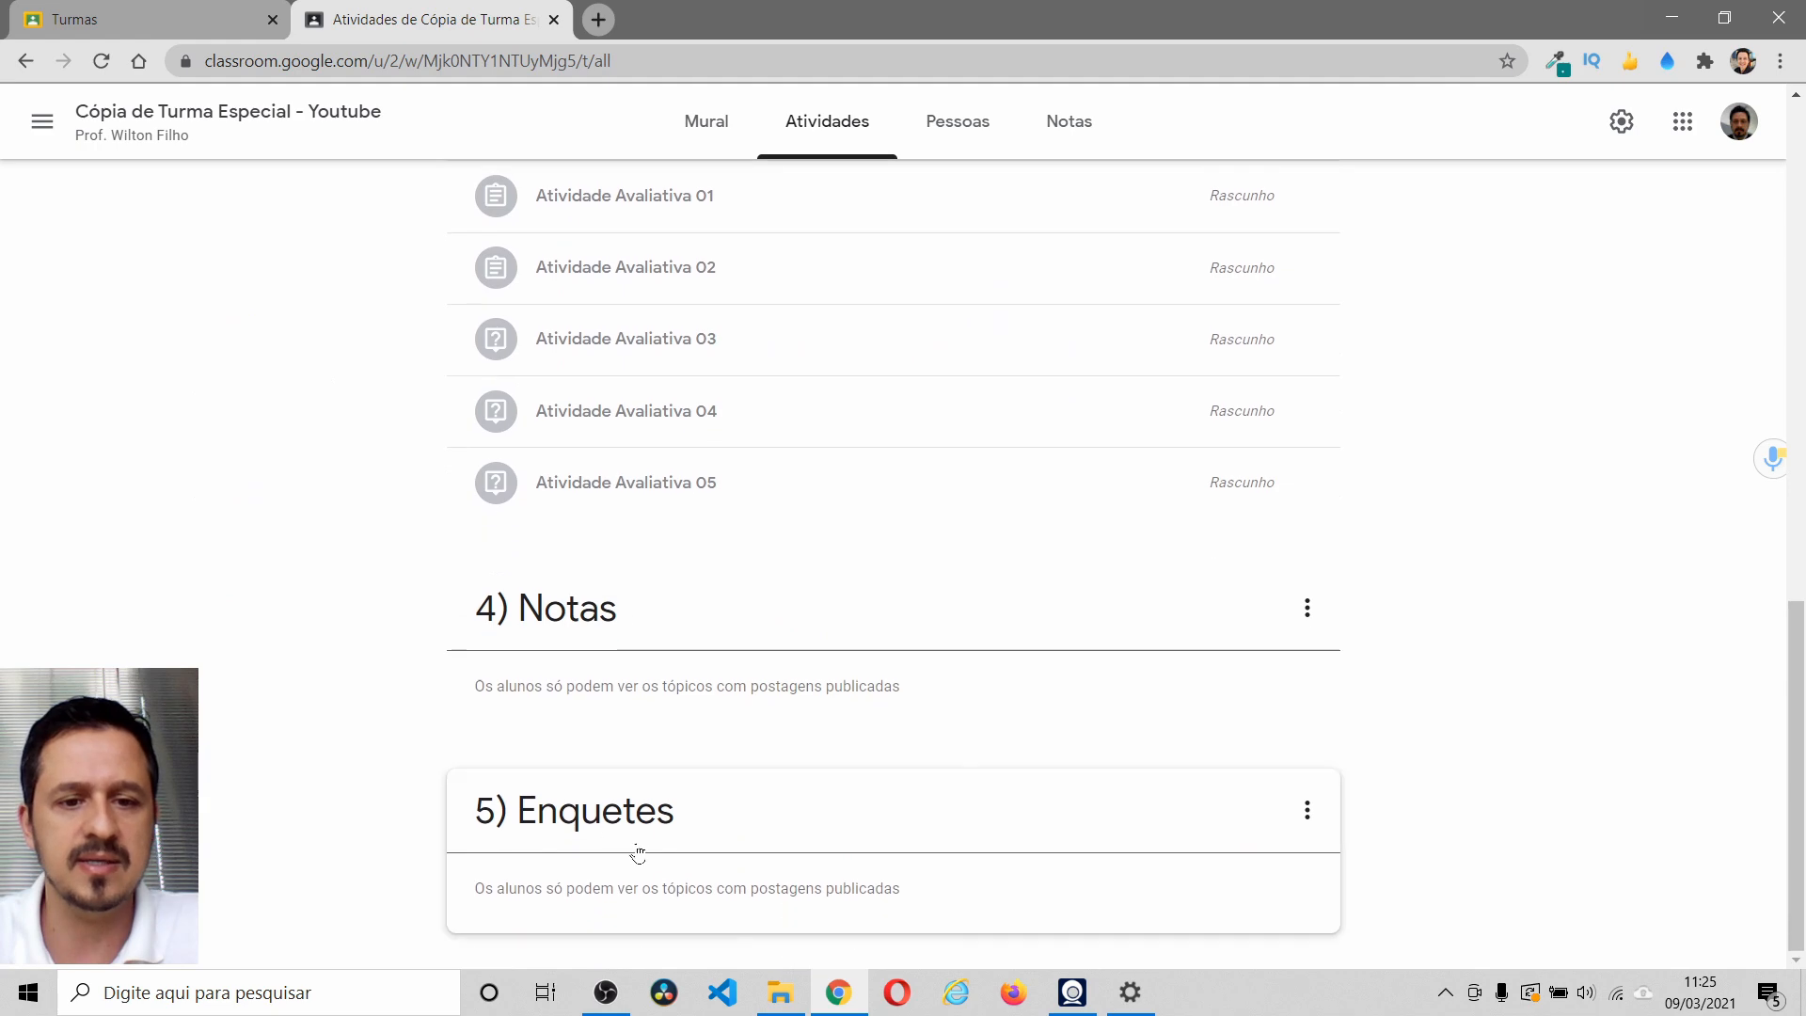
scroll(633, 626, up, 15)
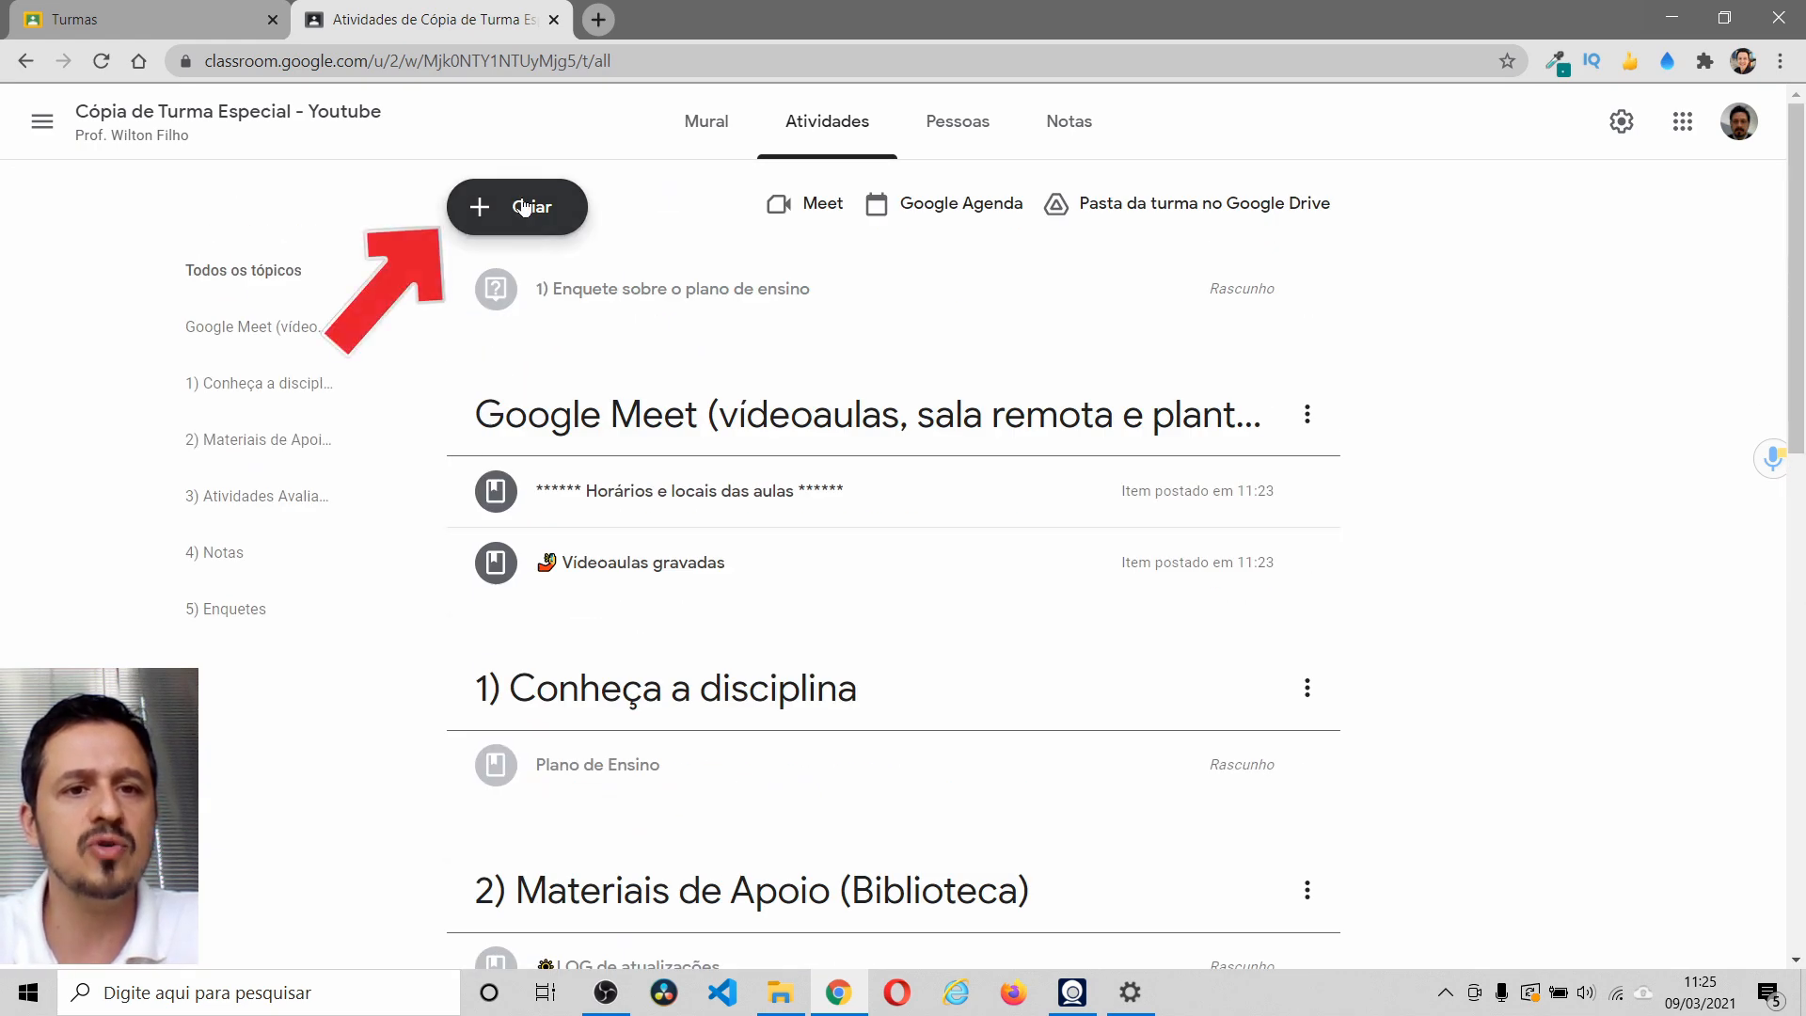
click(524, 207)
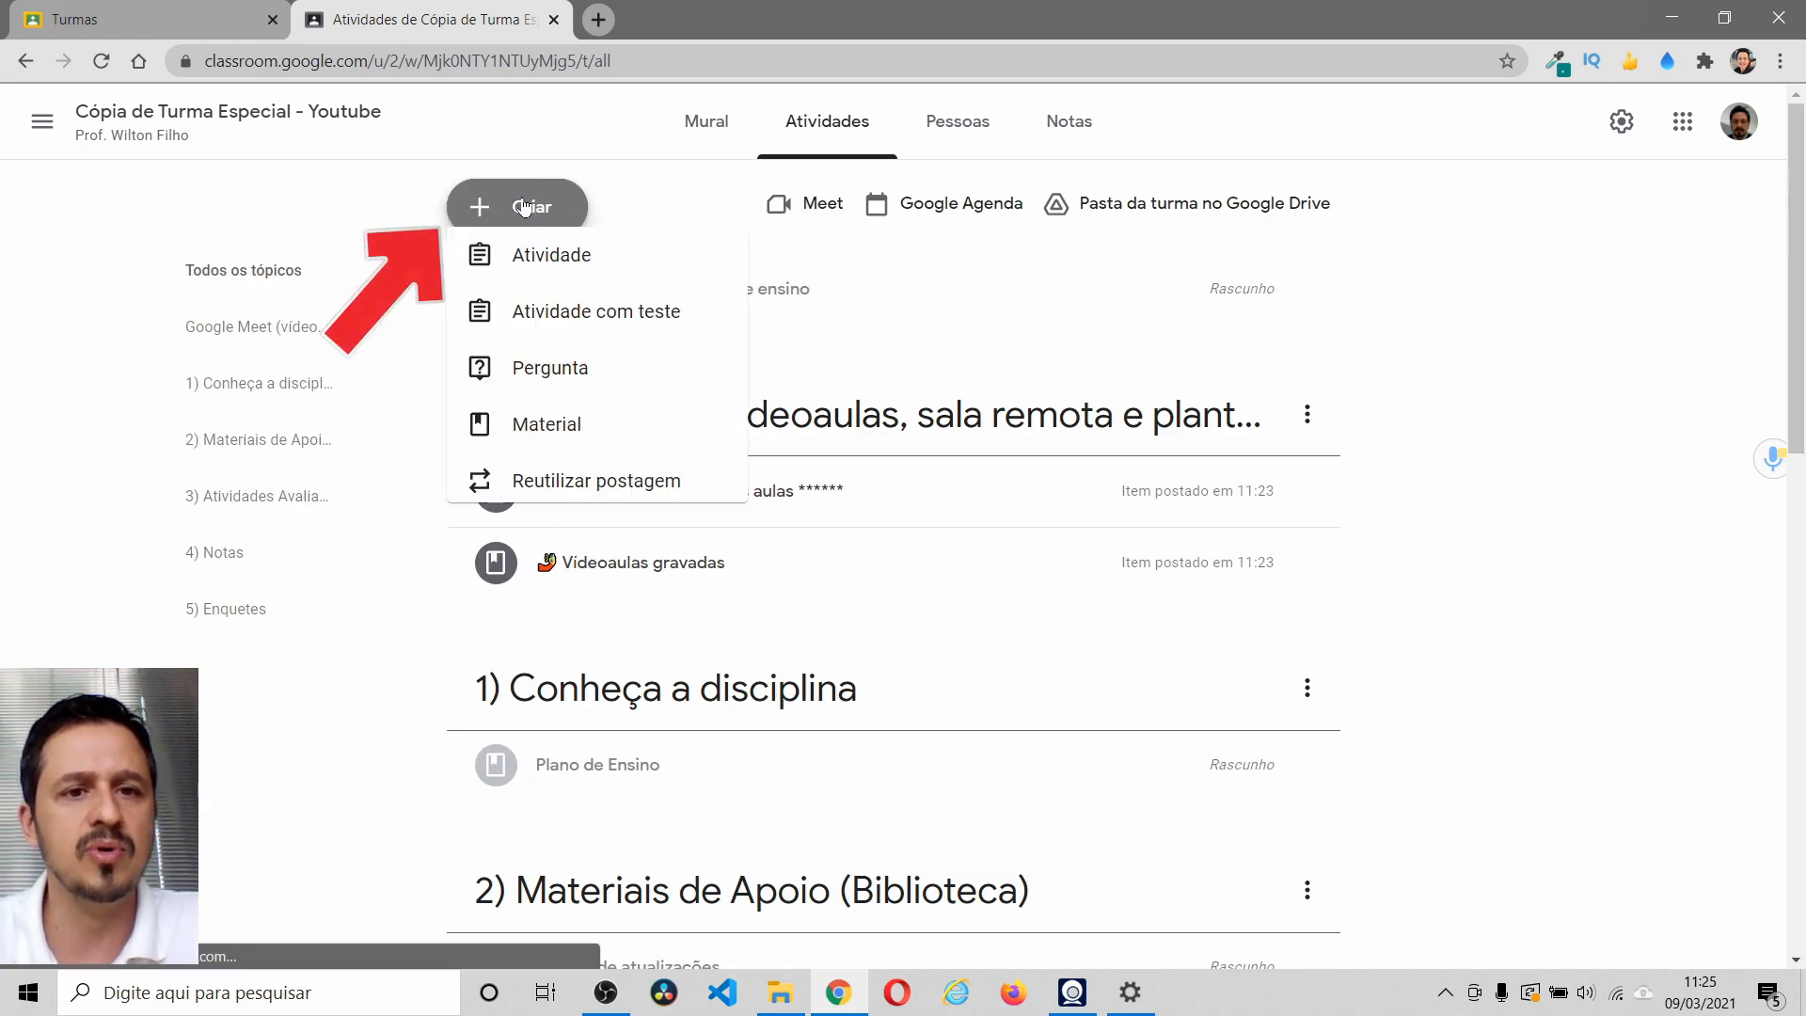
click(548, 395)
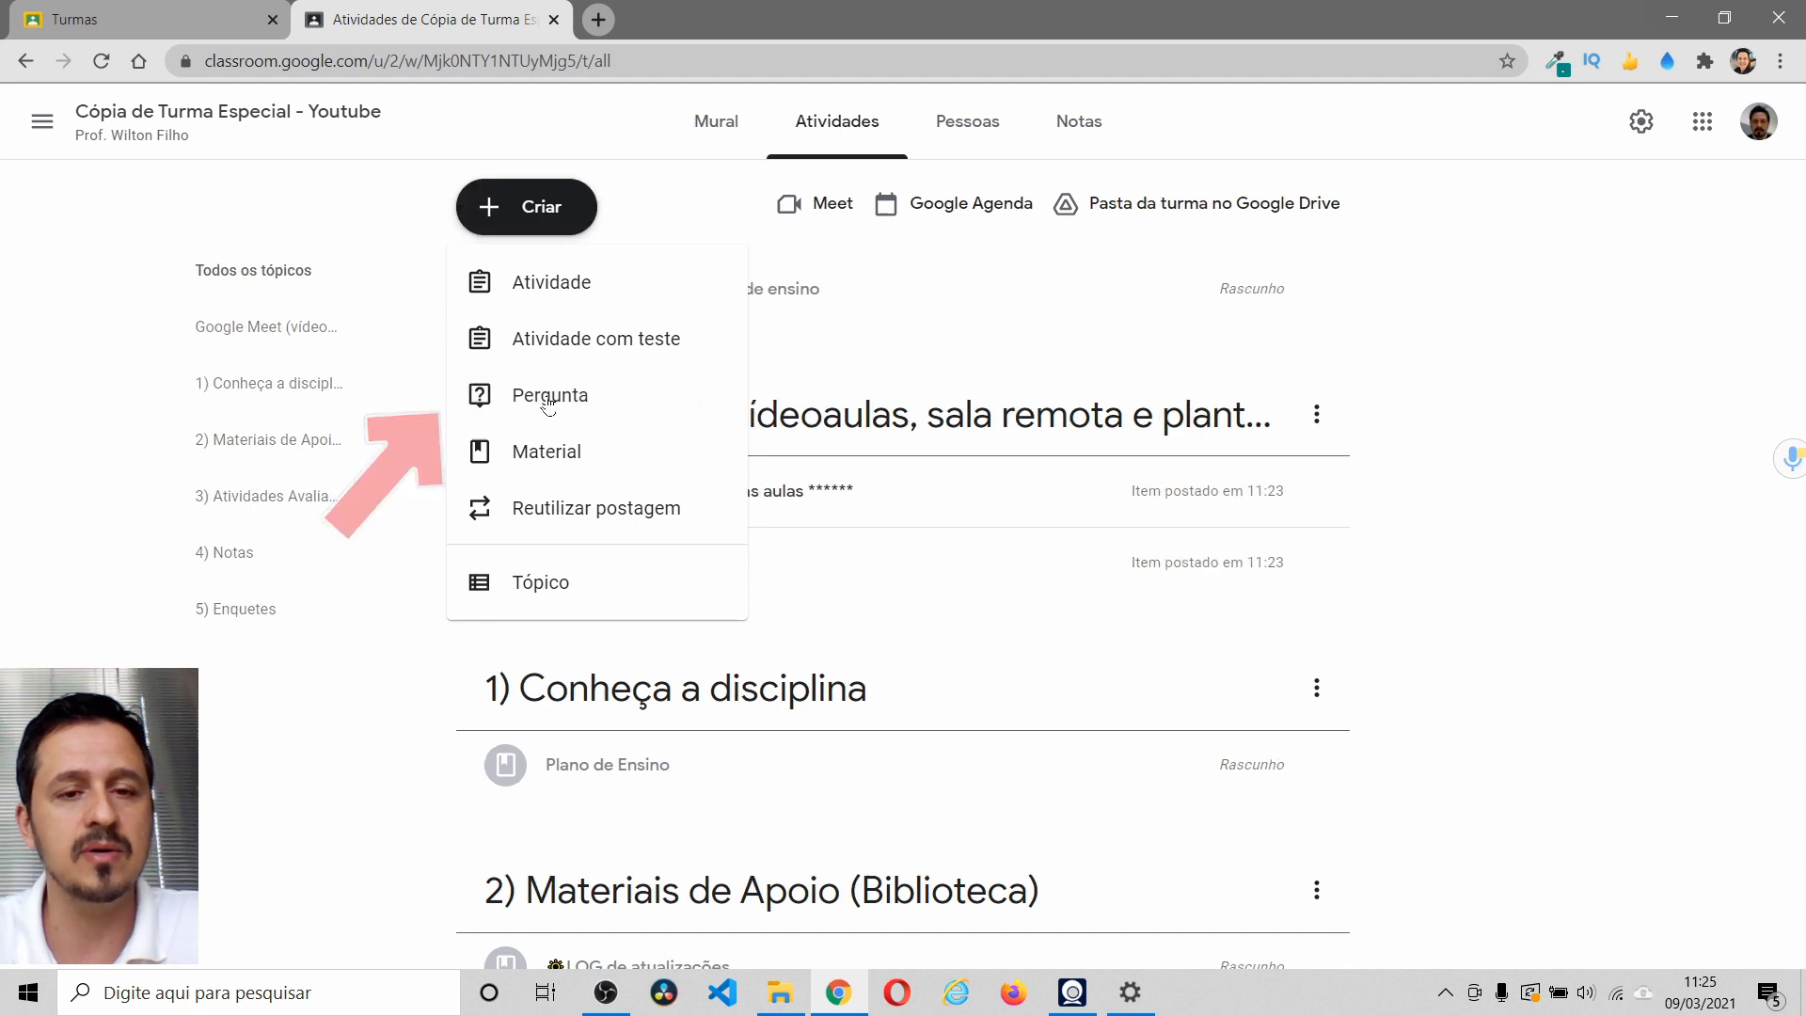
text(1) Enquete sobre a prova bimestral)
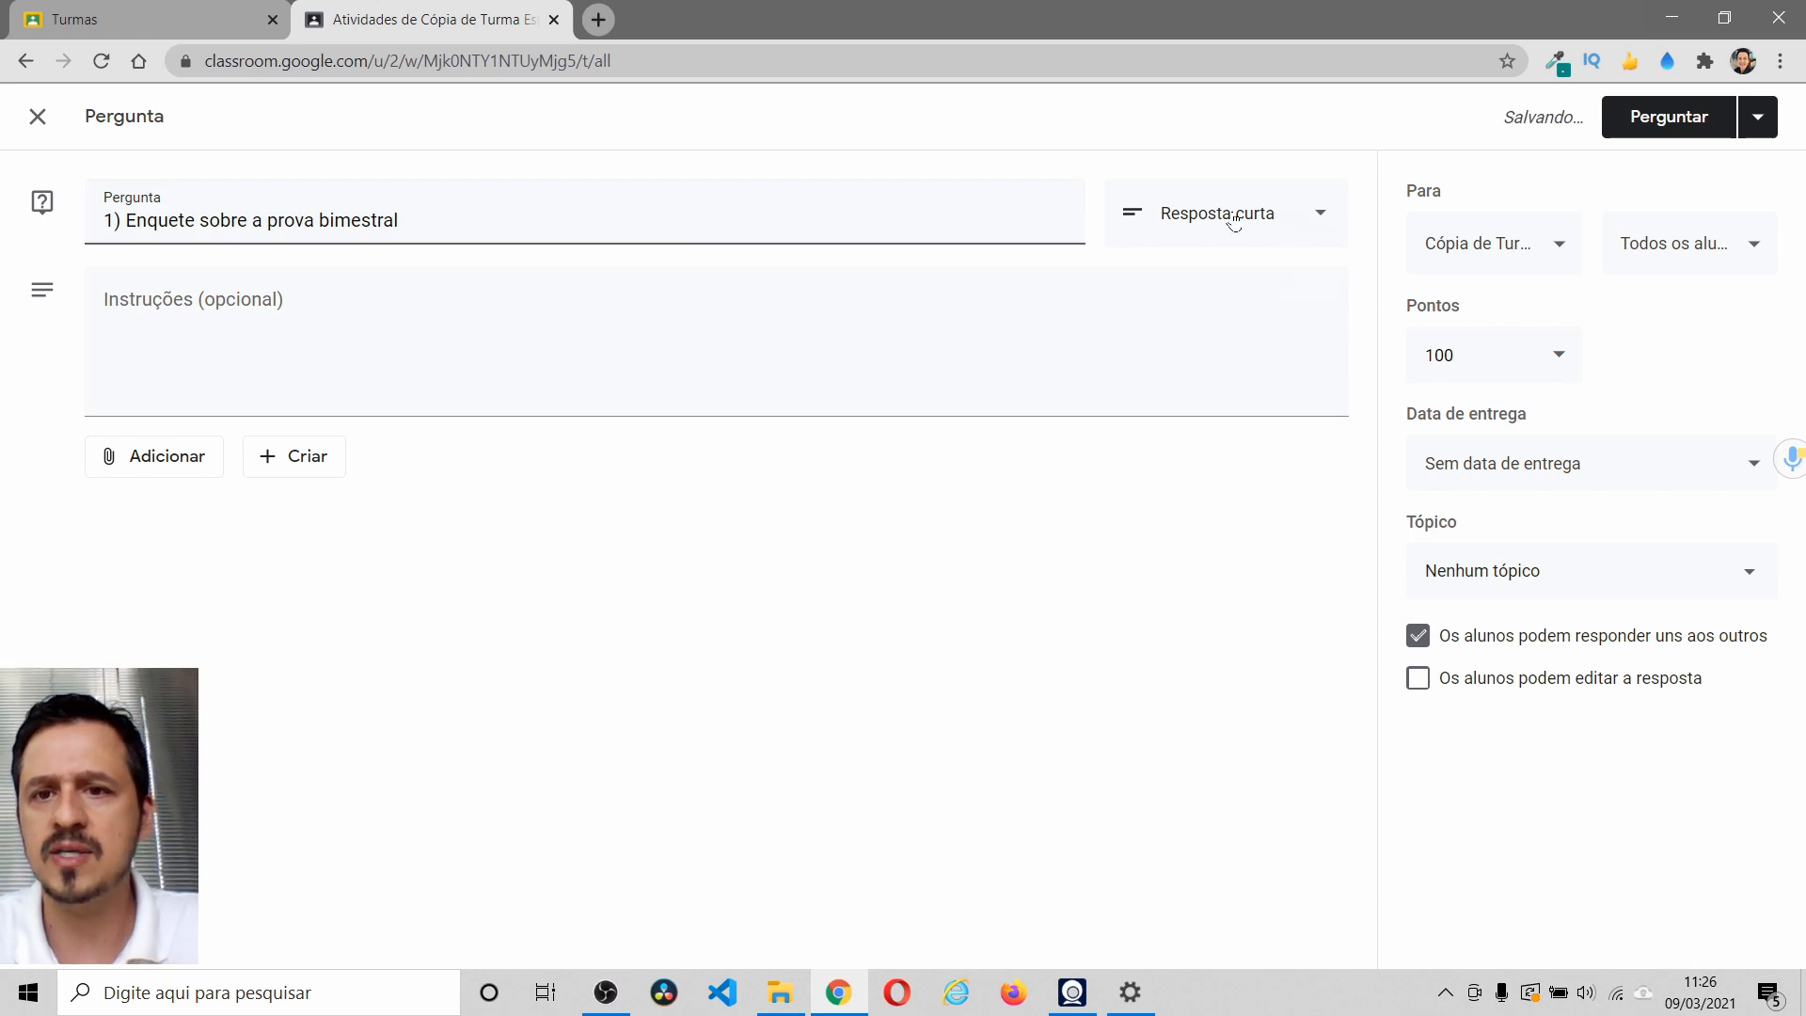
click(1234, 222)
click(1230, 270)
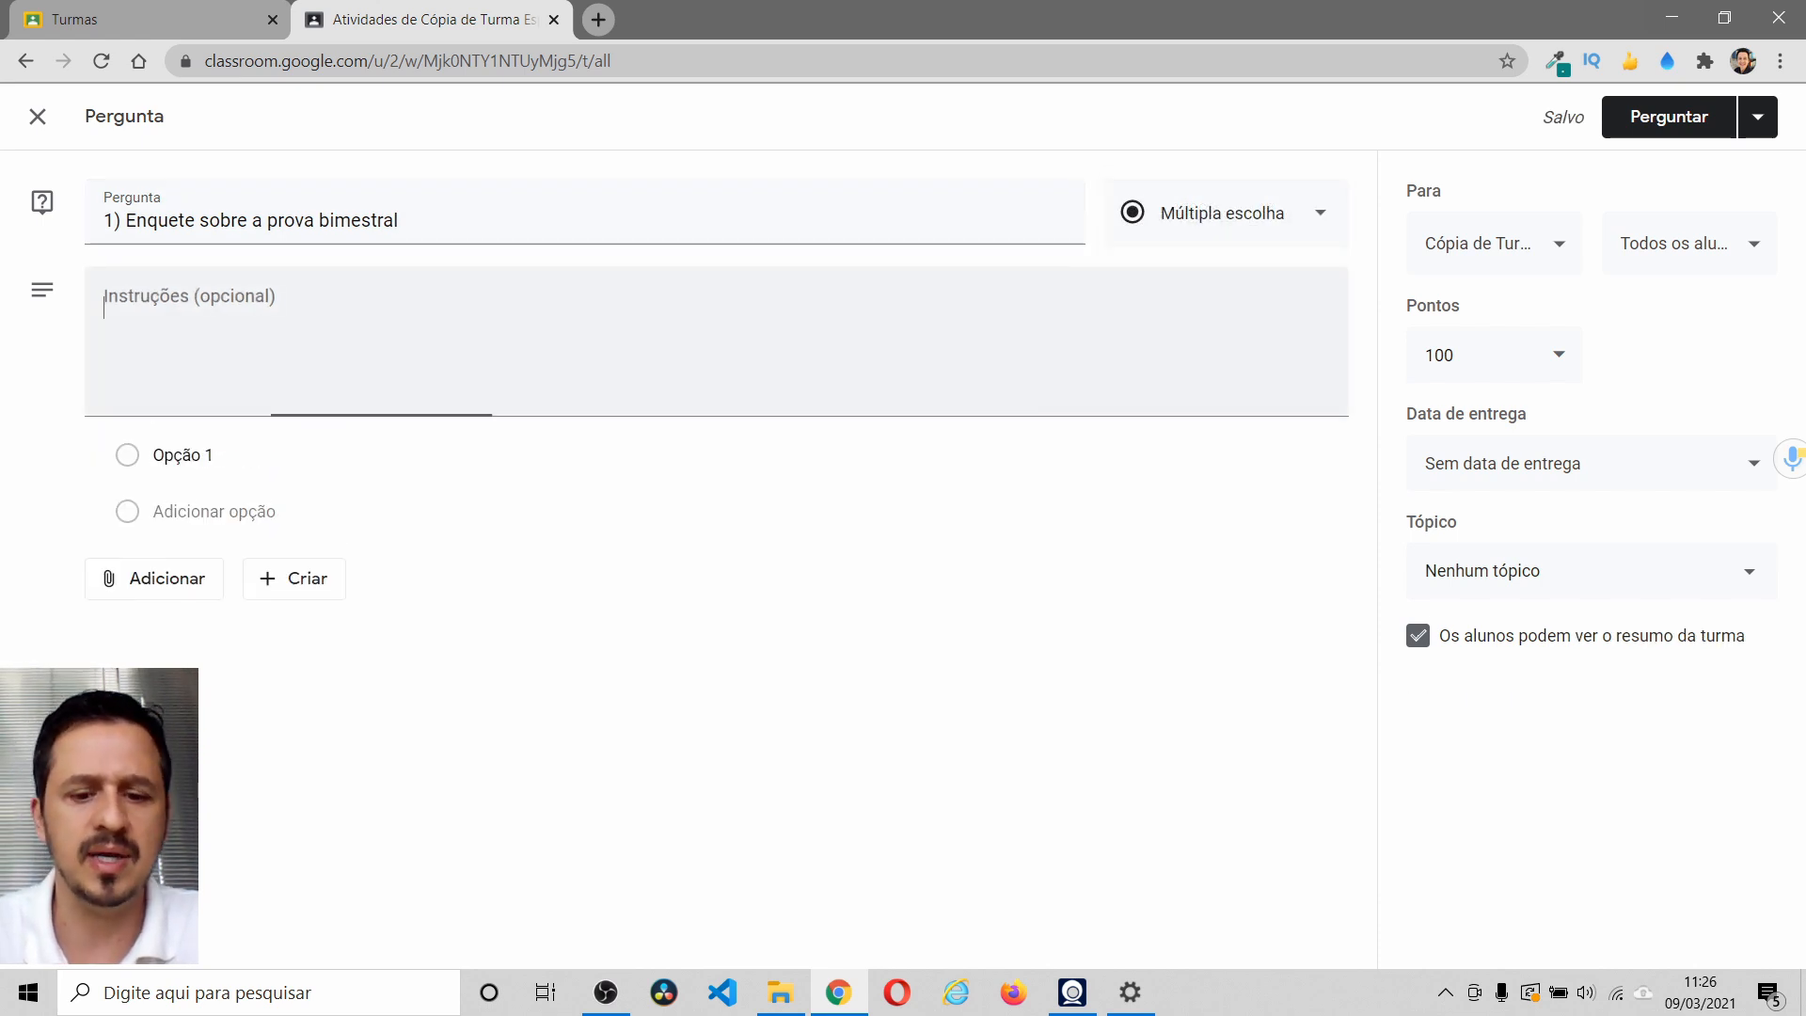
text(Como vocês s)
key(BackSpace)
key(BackSpace)
key(BackSpace)
key(BackSpace)
key(BackSpace)
key(BackSpace)
key(BackSpace)
key(BackSpace)
key(BackSpace)
key(BackSpace)
key(BackSpace)
key(BackSpace)
text(O)
key(BackSpace)
- Enter "Qual o nível de fici" as the question's instructions and add answer options up to Opção 3
text(Qual o nível)
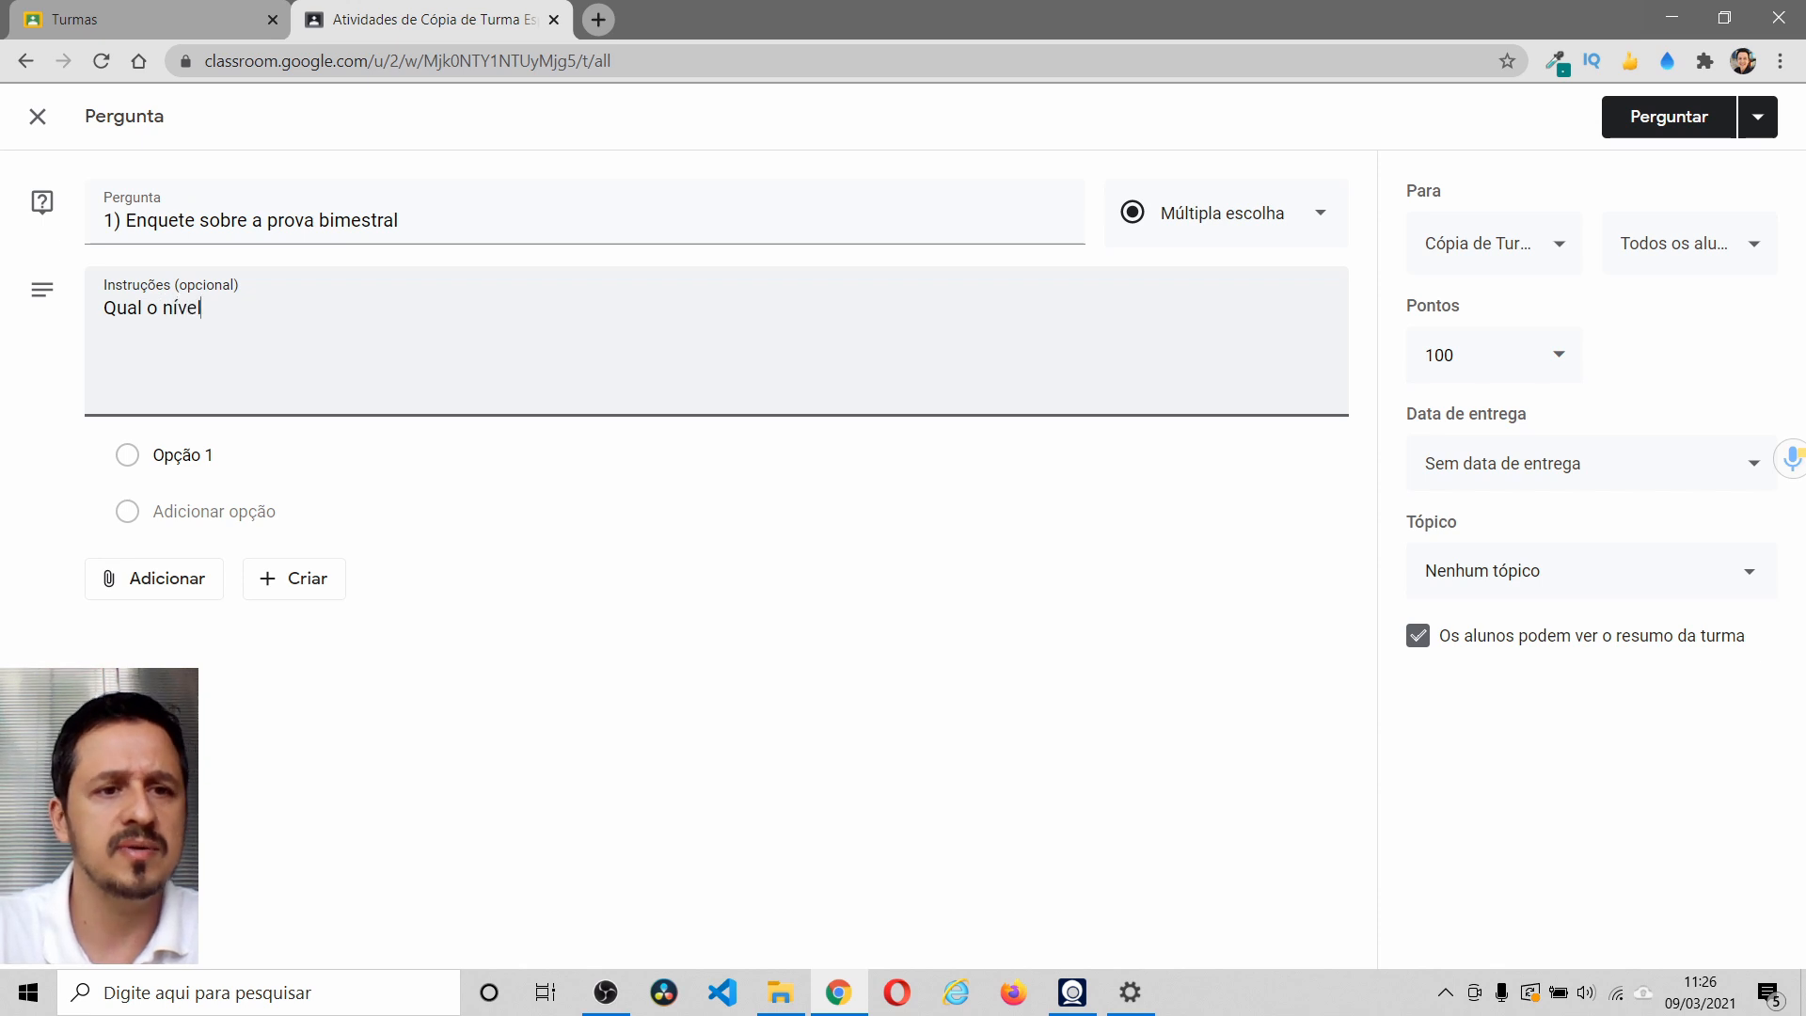
text( de fici)
key(Tab)
click(209, 511)
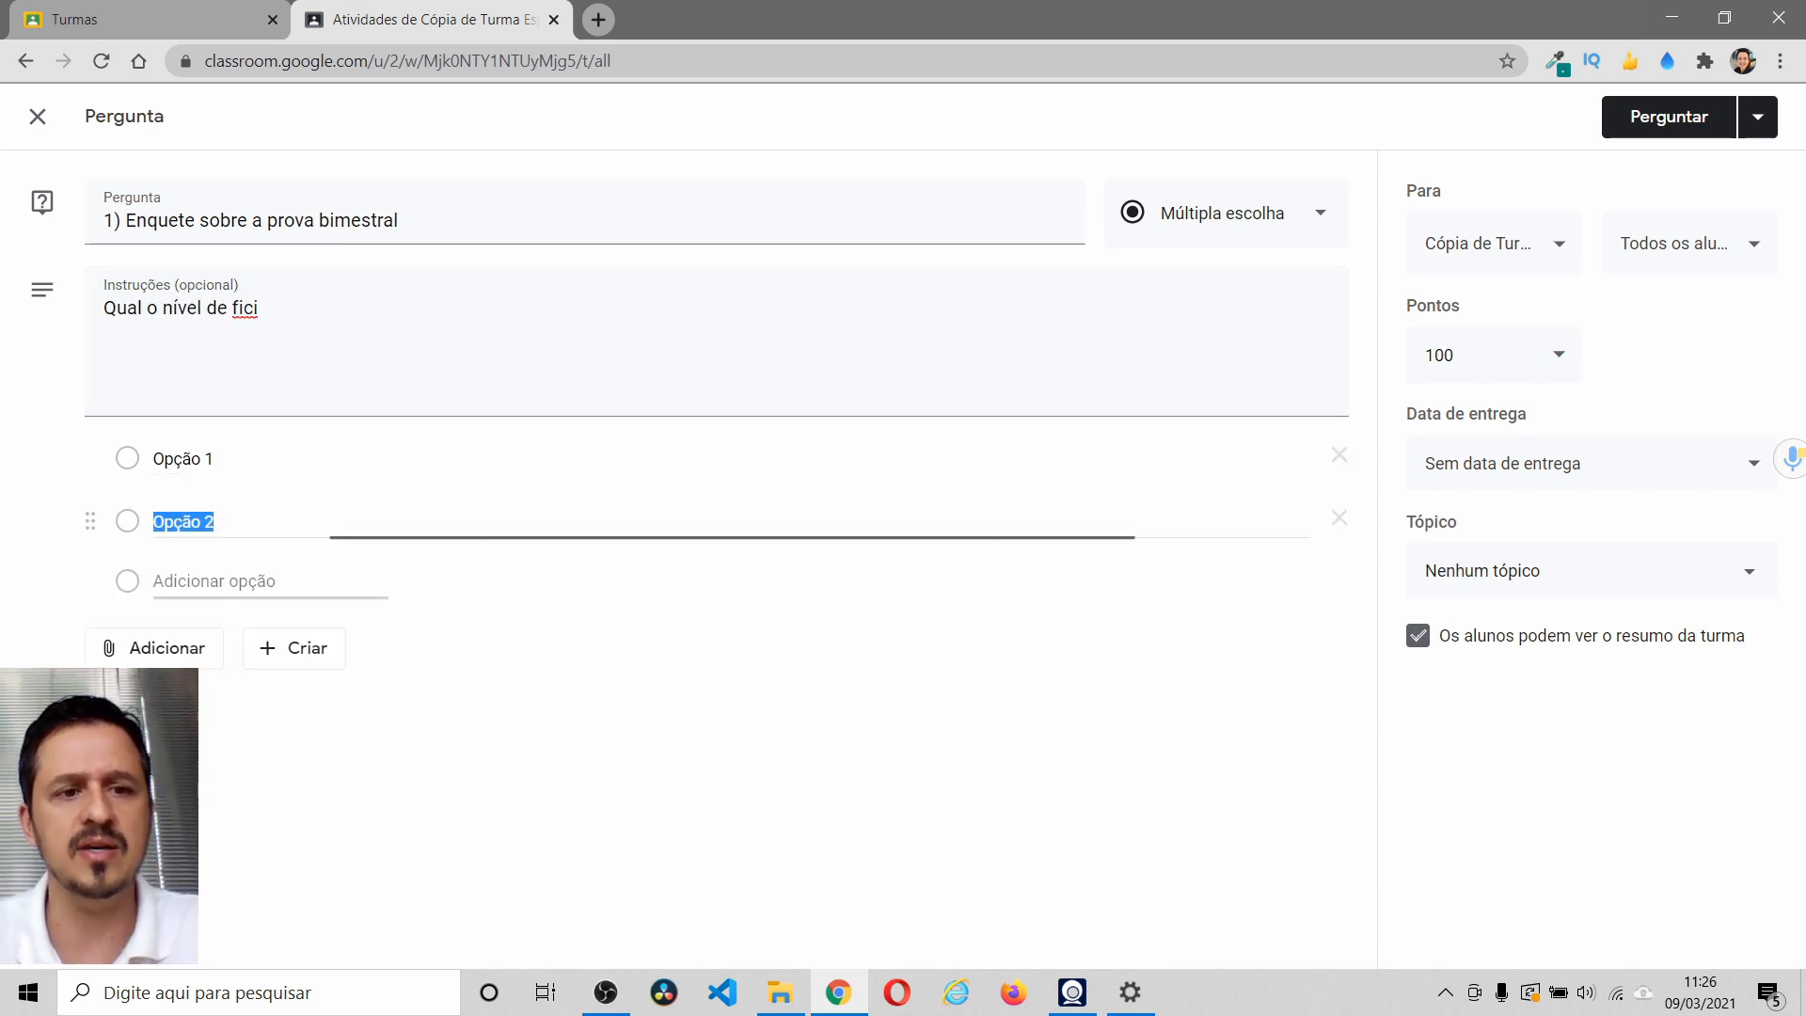
click(199, 584)
- Post the poll question as Sem nota under the topic 5) Enquetes, with the class summary hidden from students
click(1558, 354)
click(1475, 423)
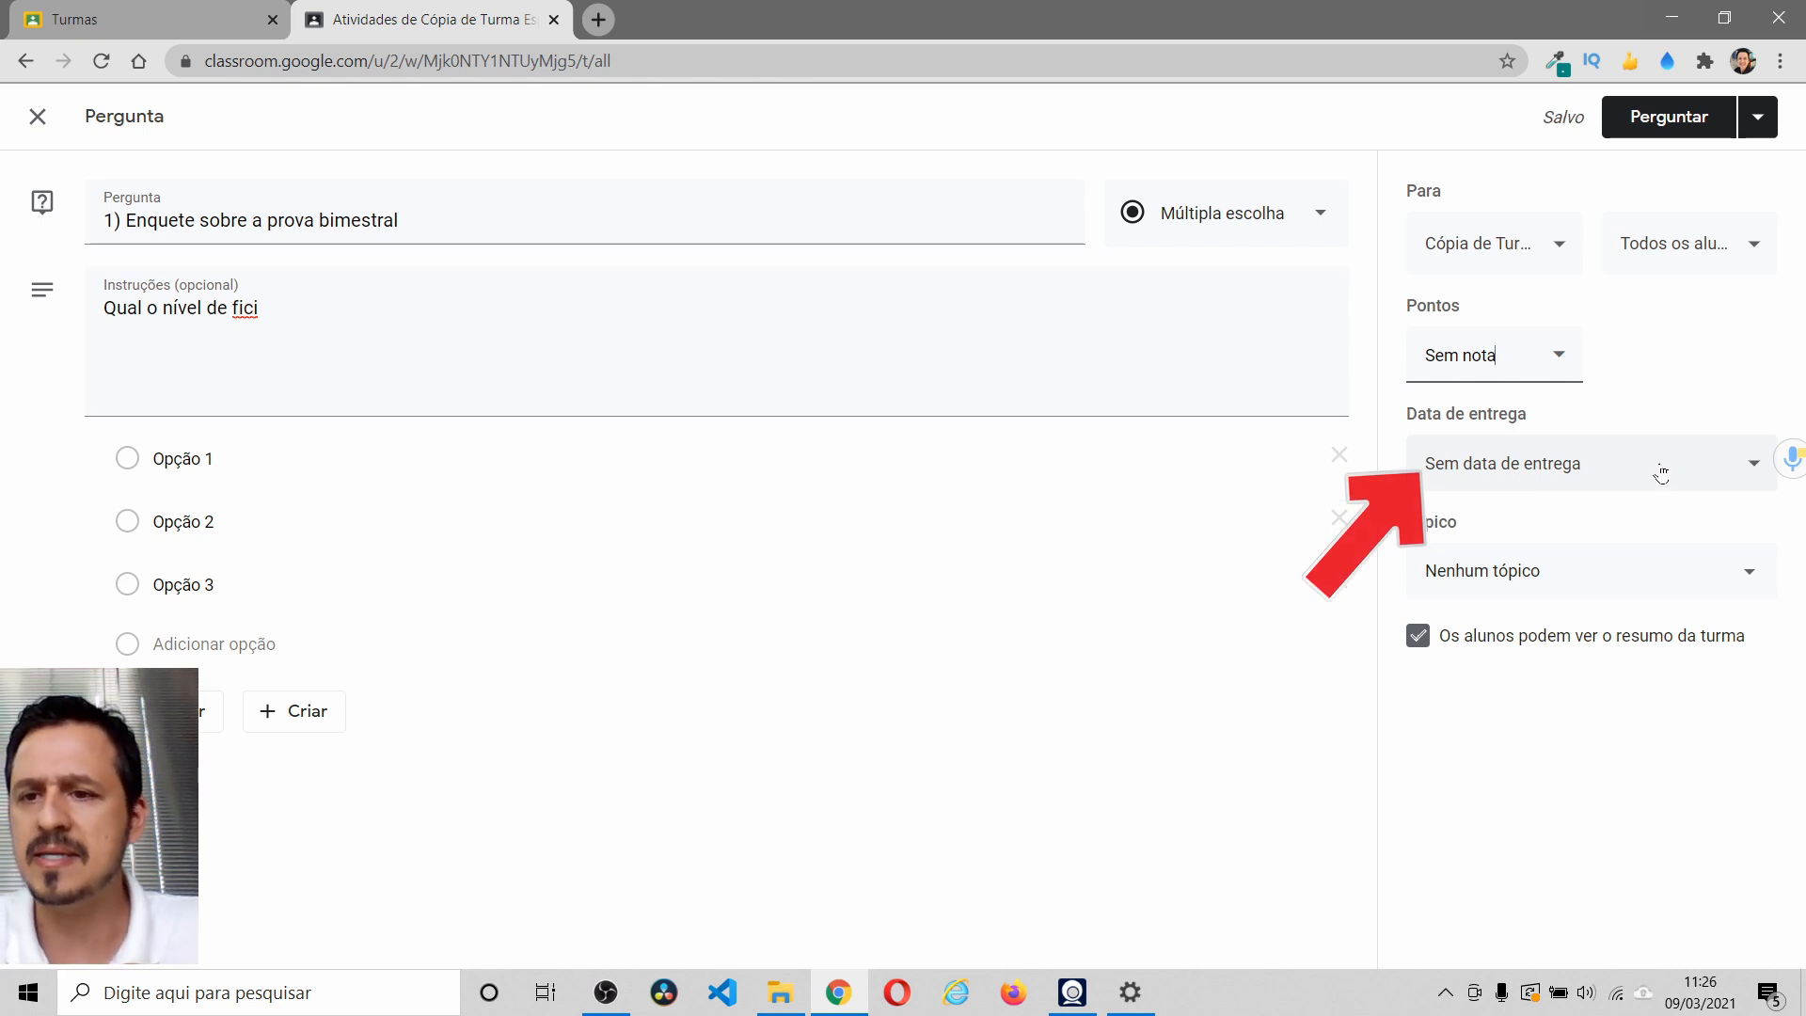
click(1531, 571)
click(1496, 852)
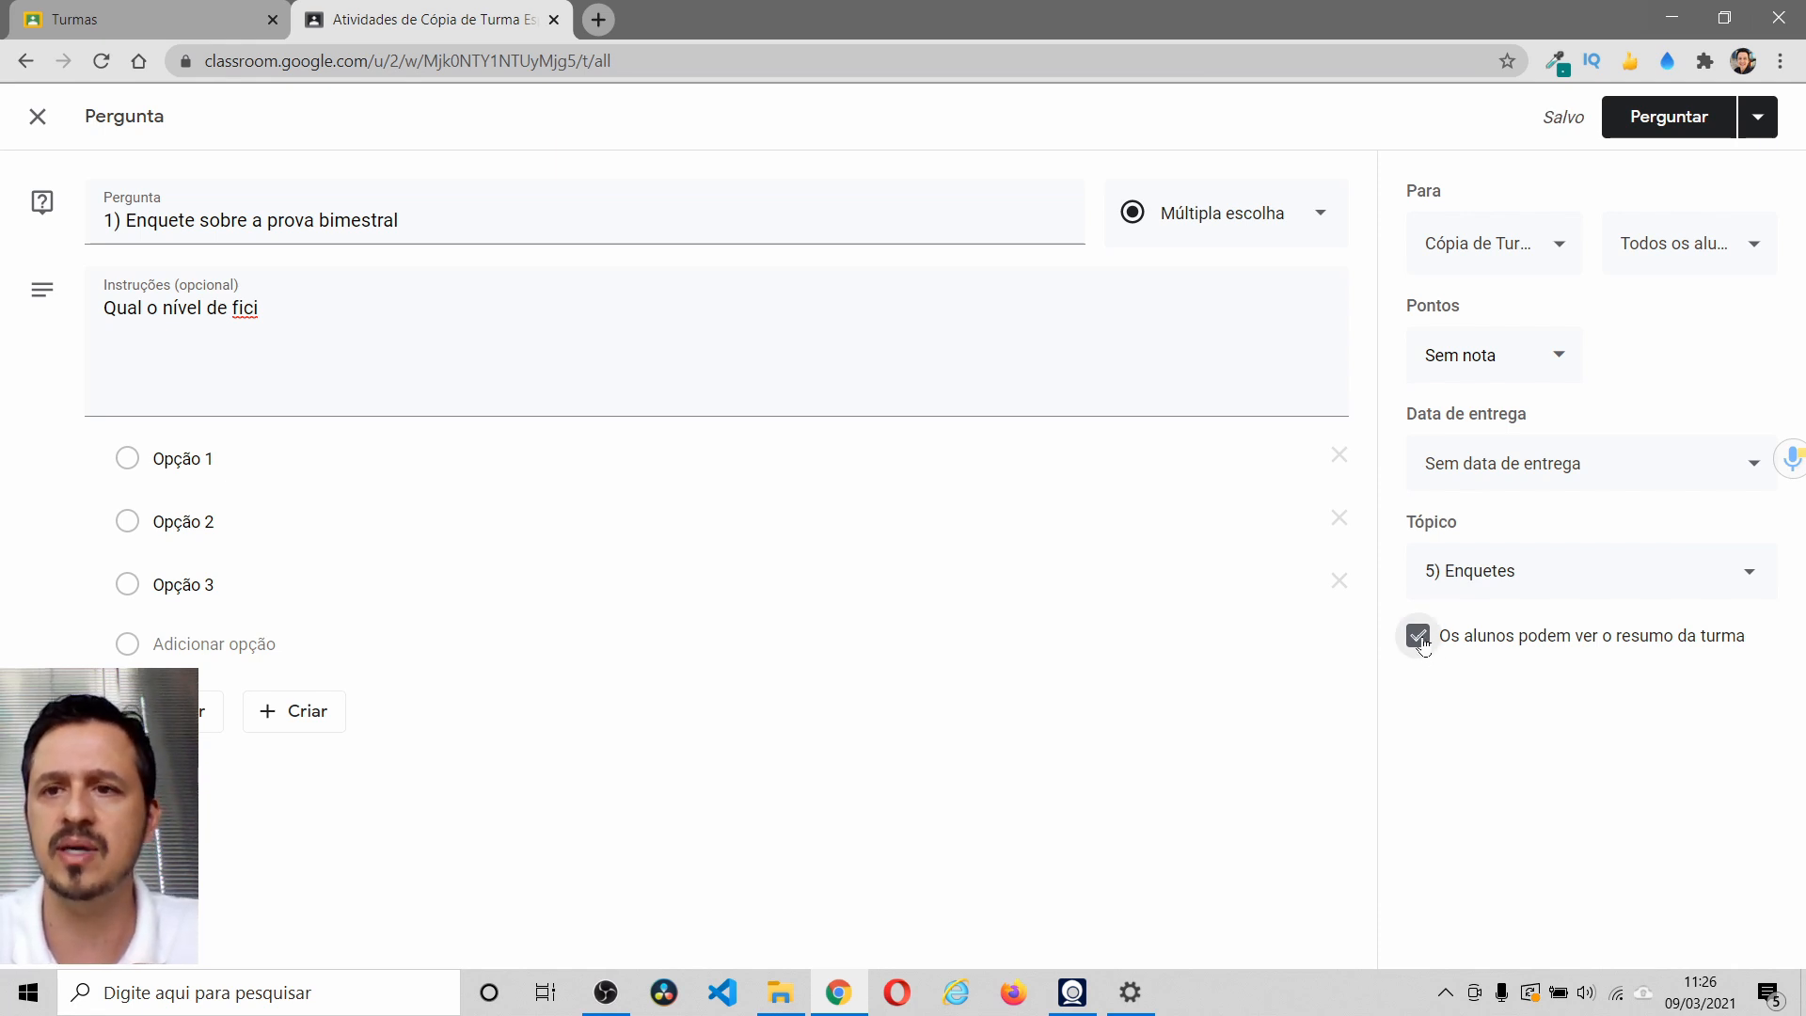
click(1418, 637)
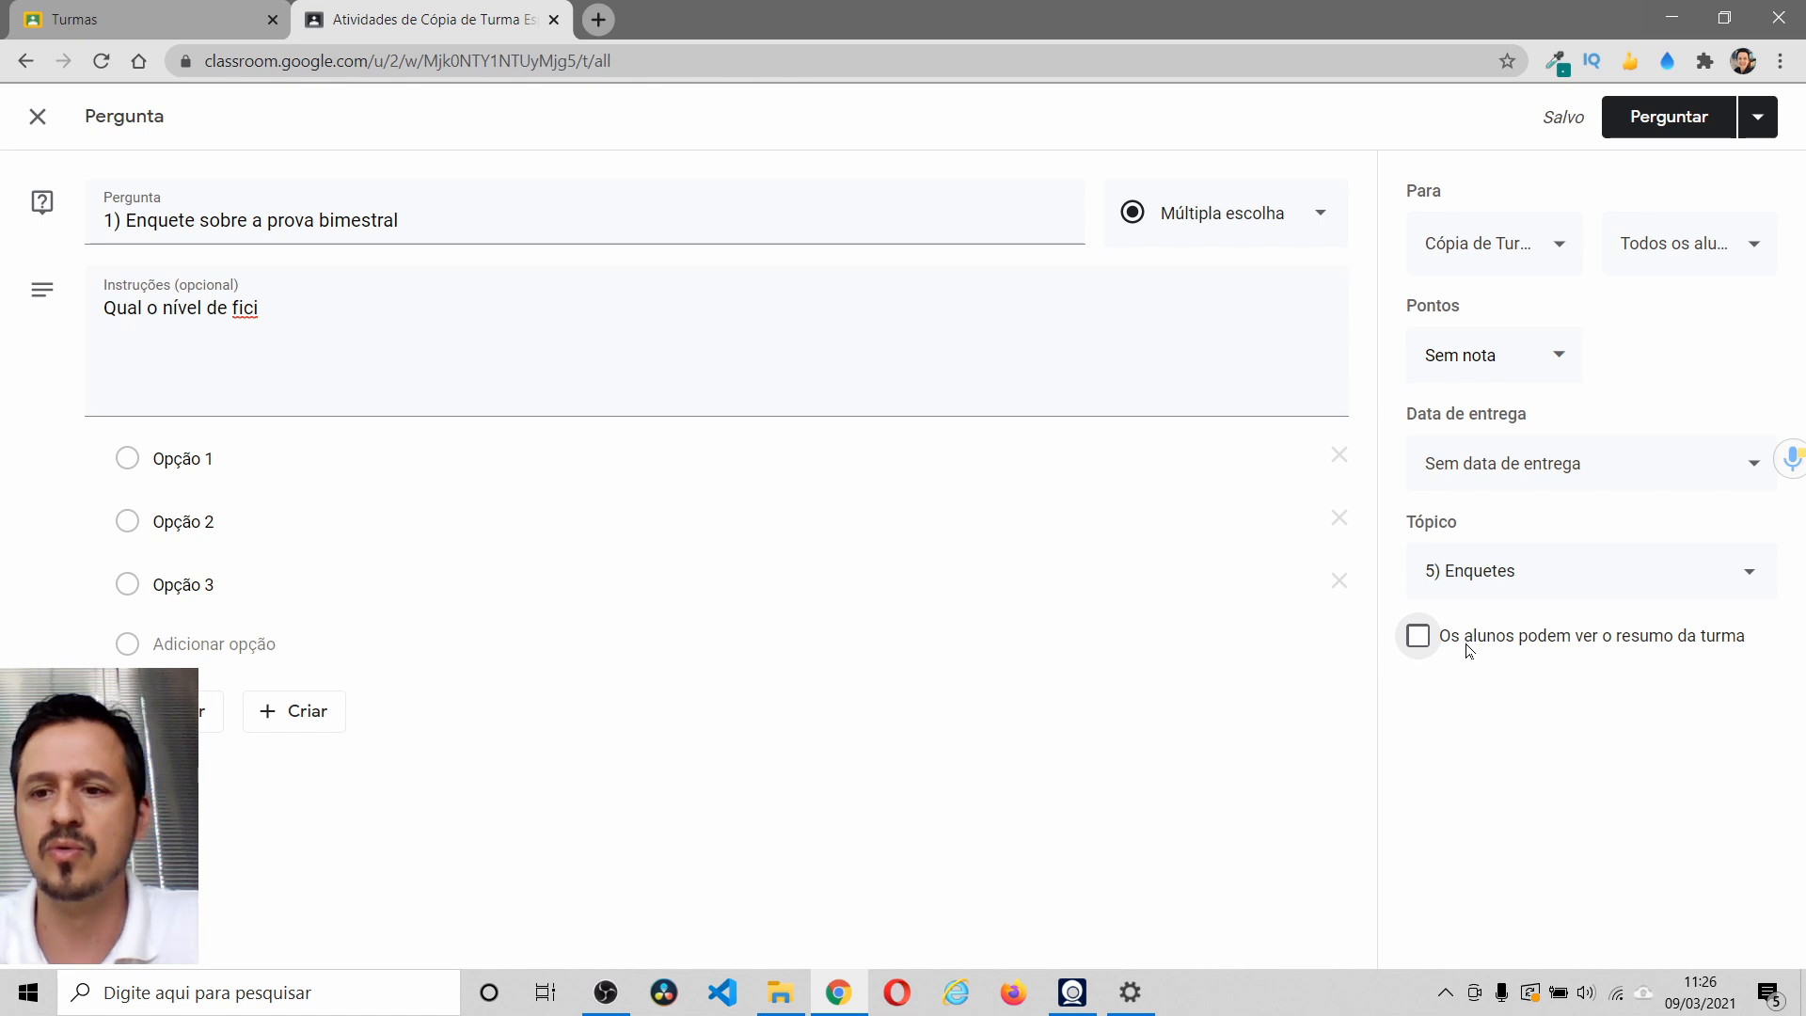
click(1644, 120)
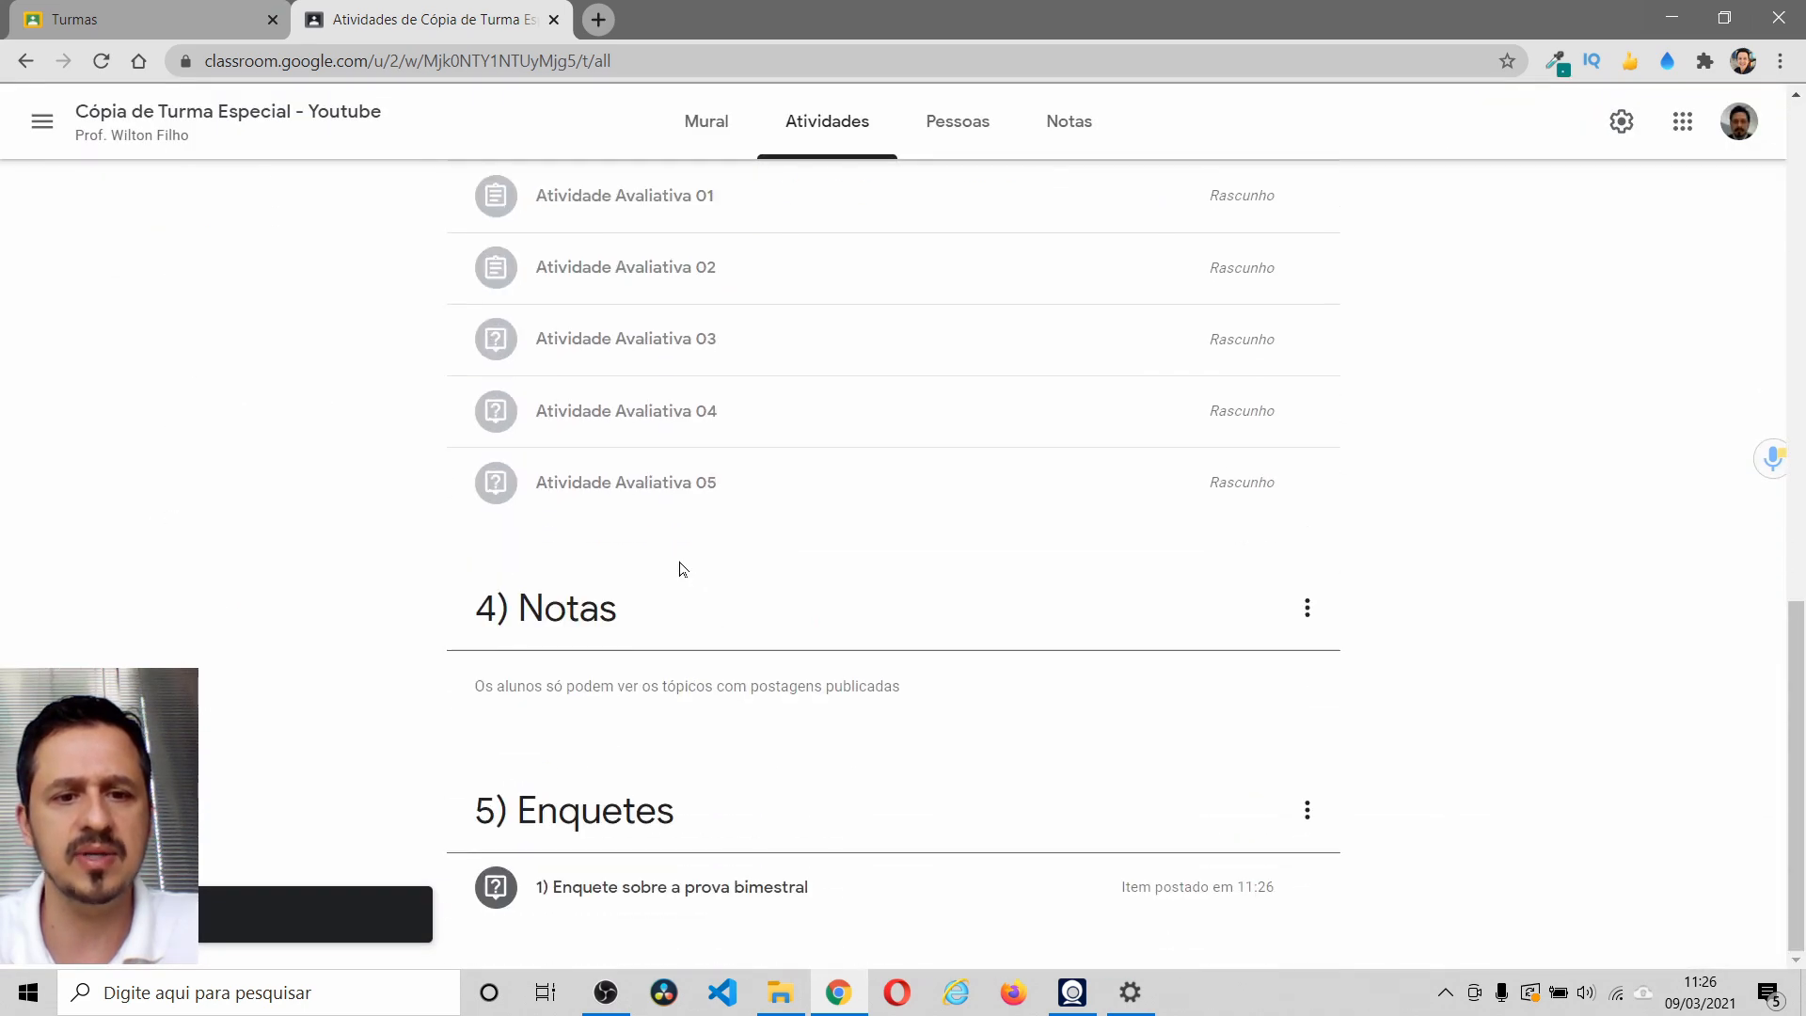
- Expand the posted poll under 5) Enquetes and examine its answer options and submission figures
click(688, 888)
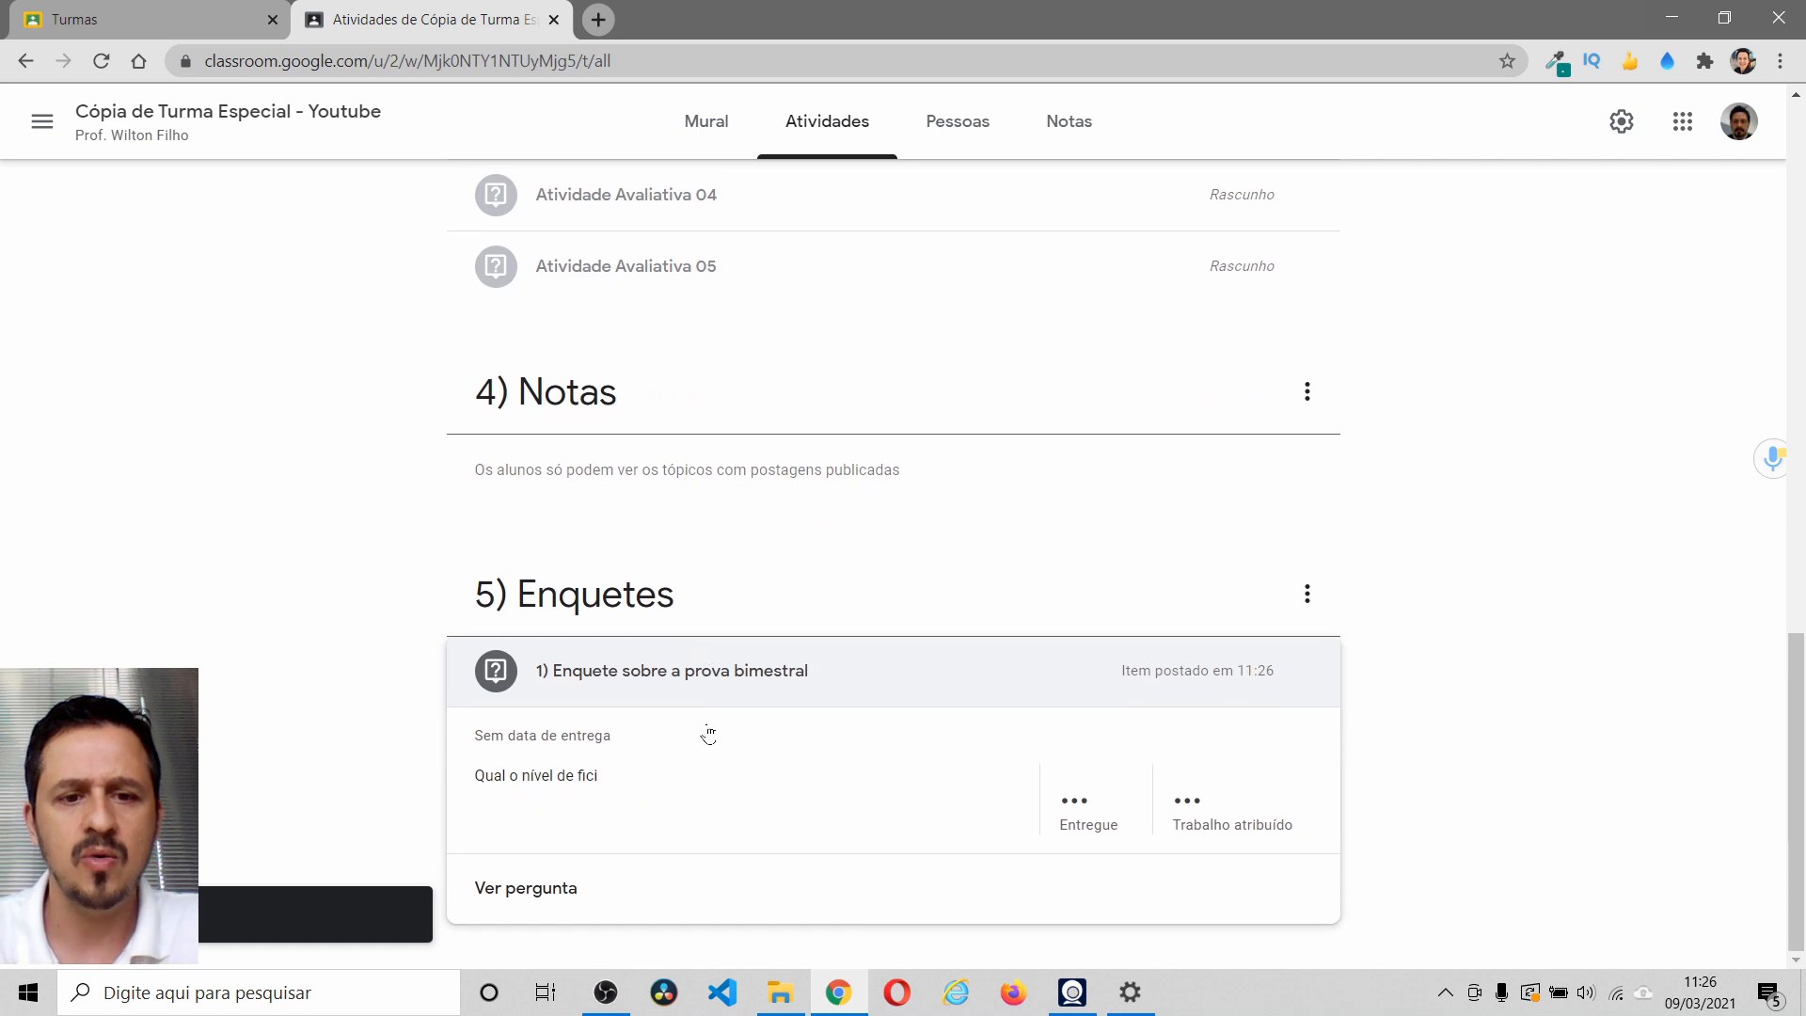
scroll(815, 771, down, 2)
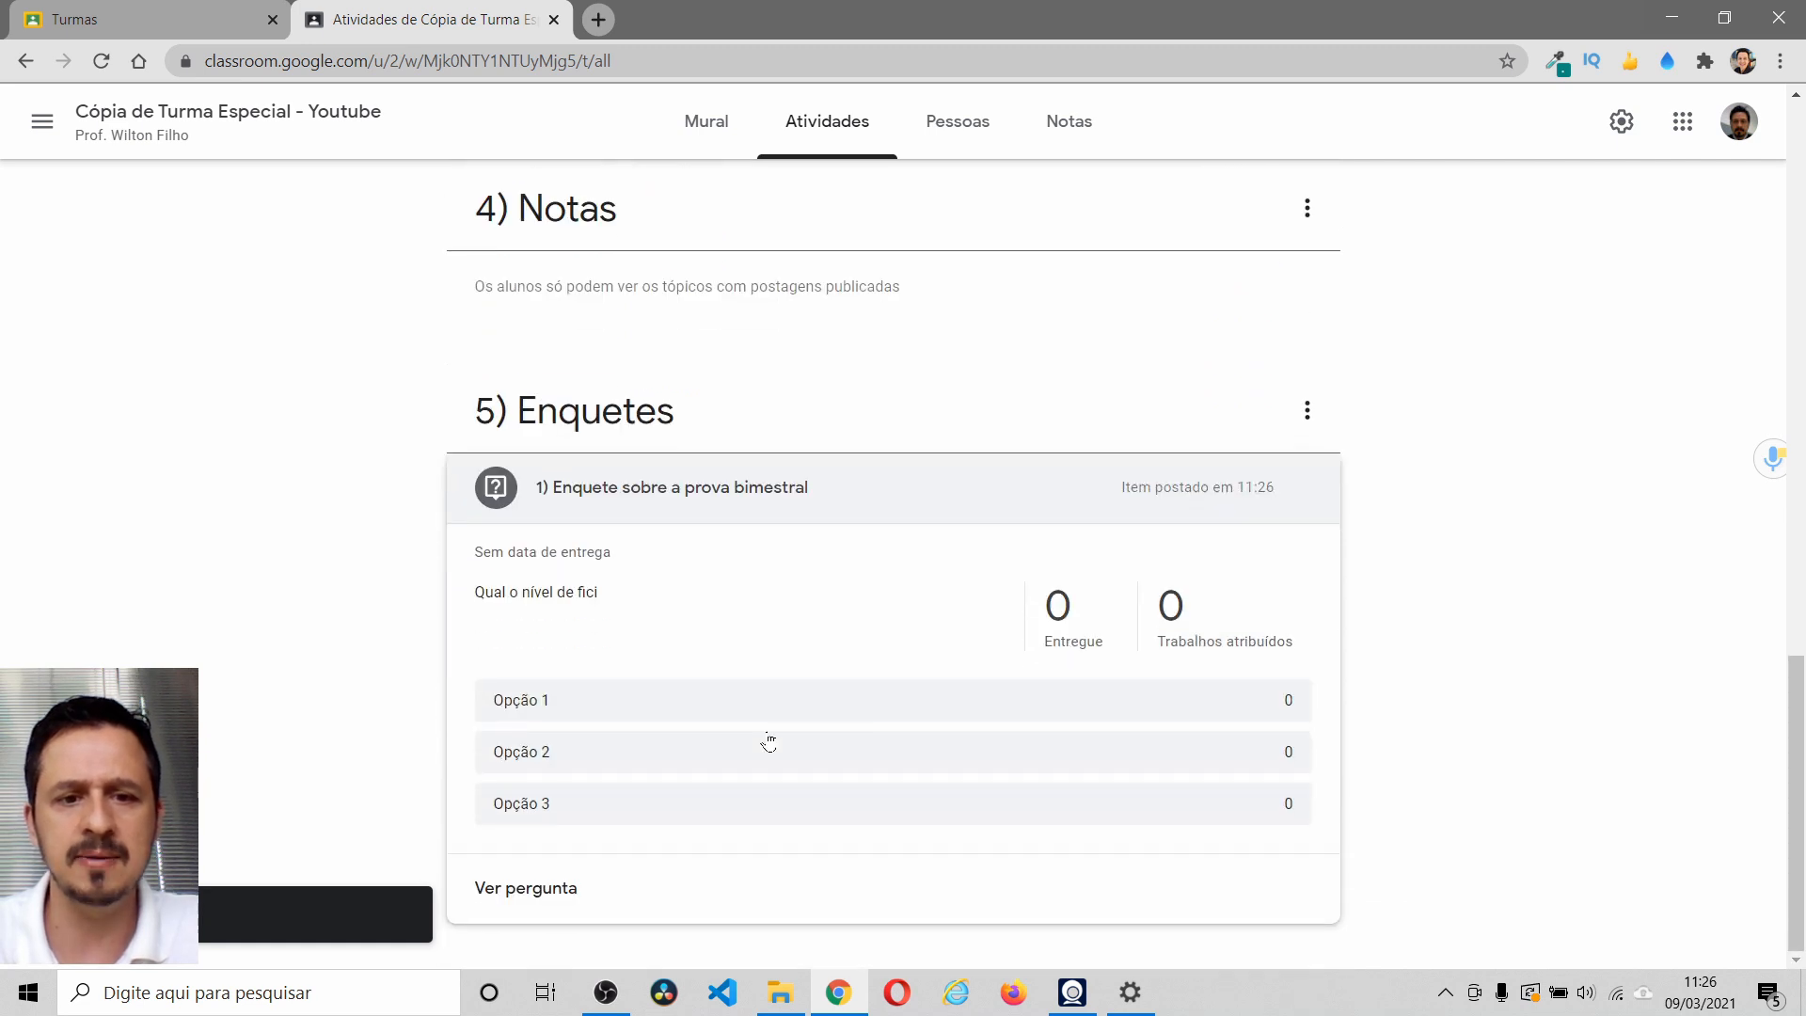
click(598, 721)
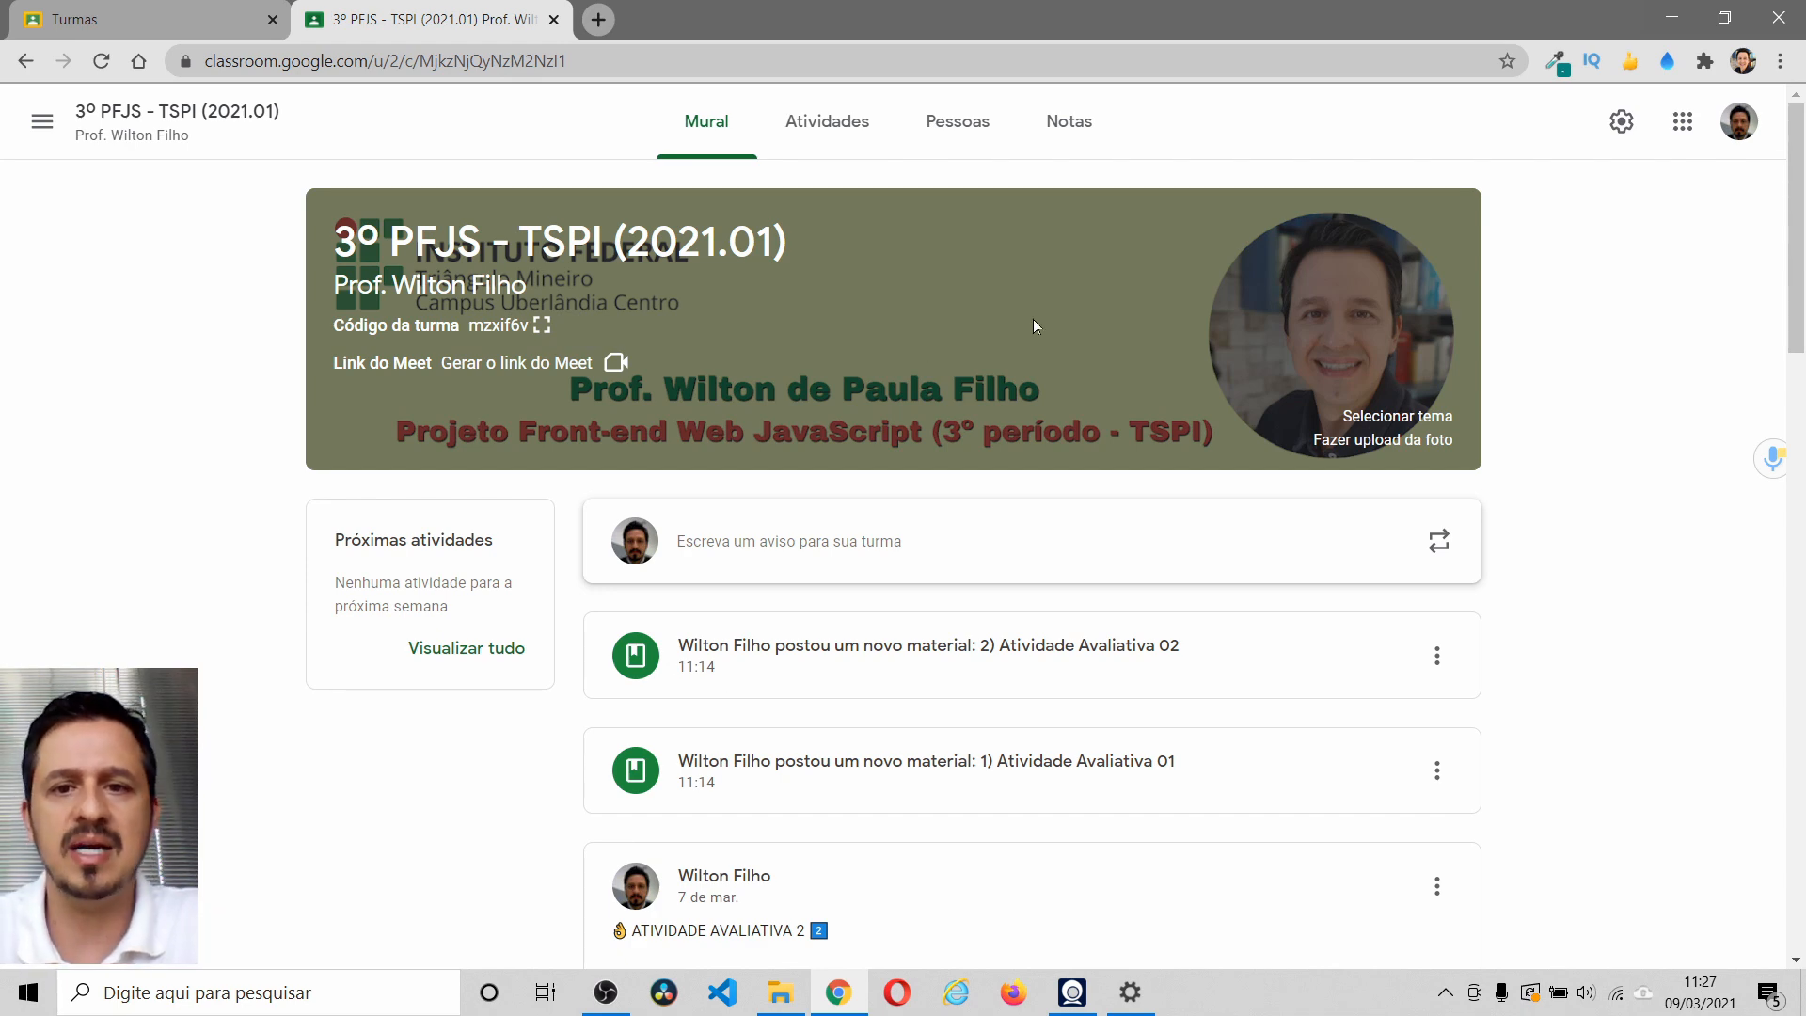
- In the class 3º PFJS - TSPI (2021.01), examine how the activities are organised by topic
drag(335, 245, 437, 285)
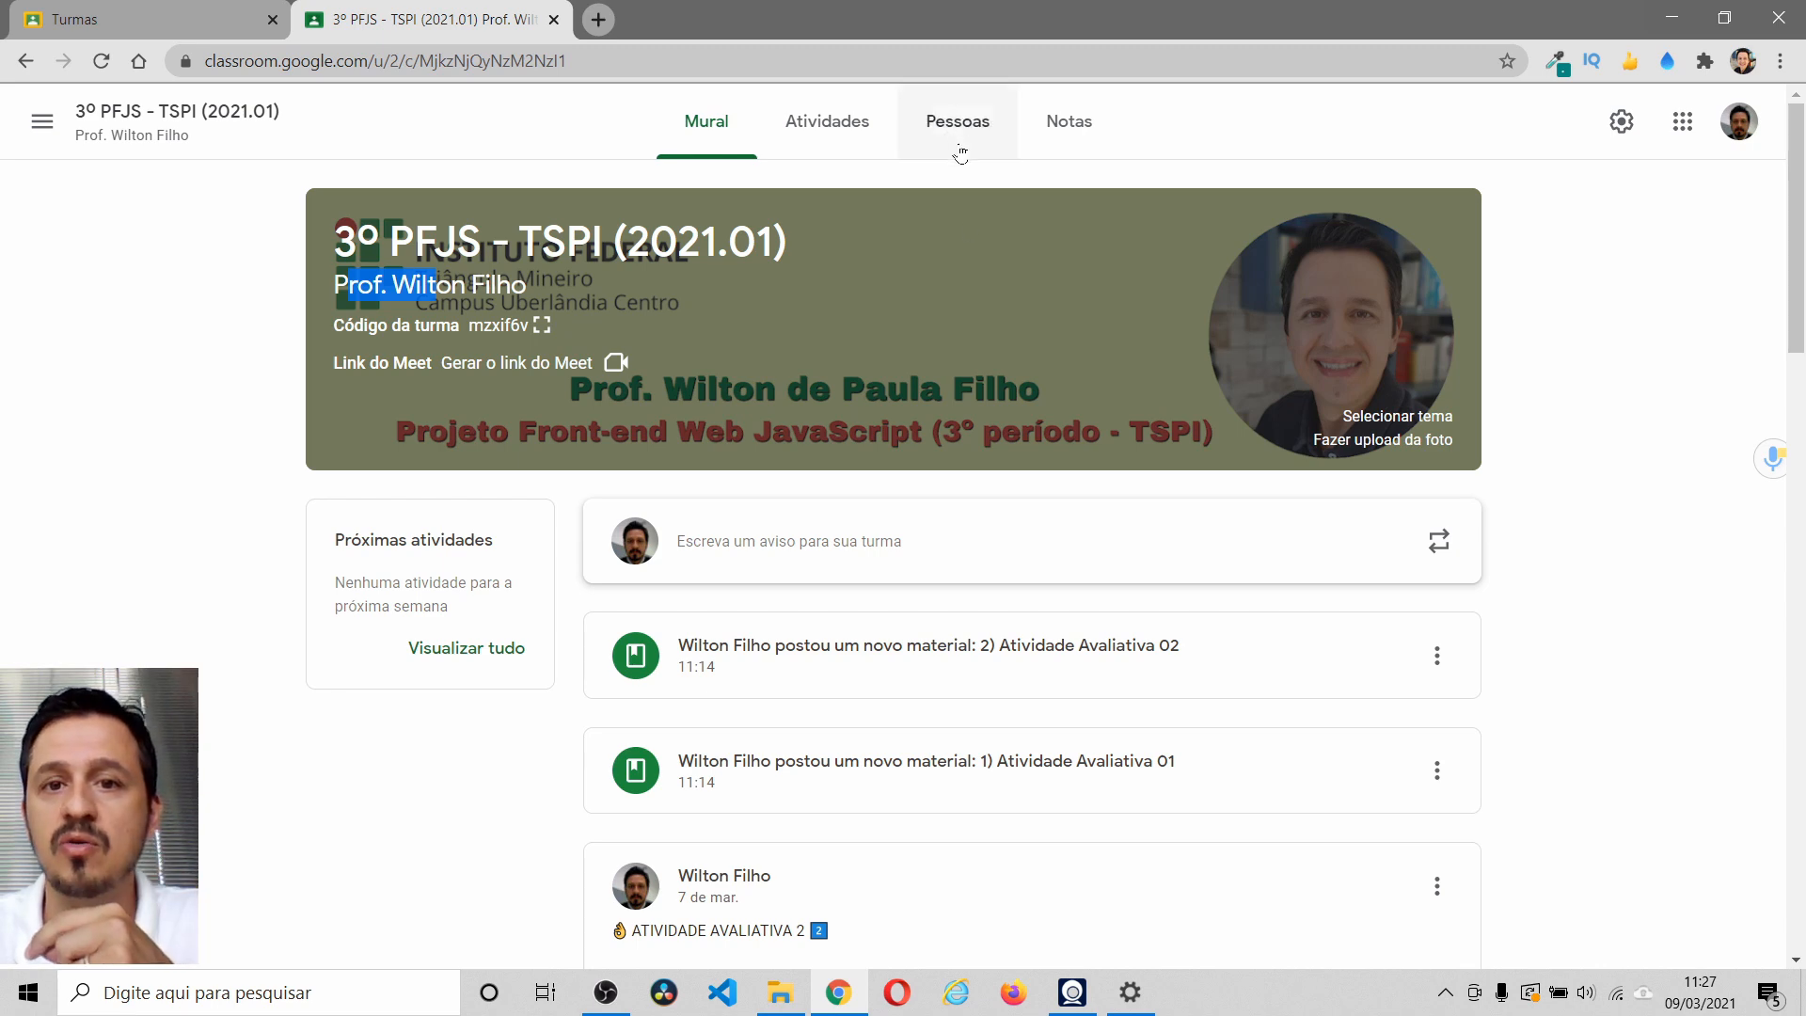
click(879, 136)
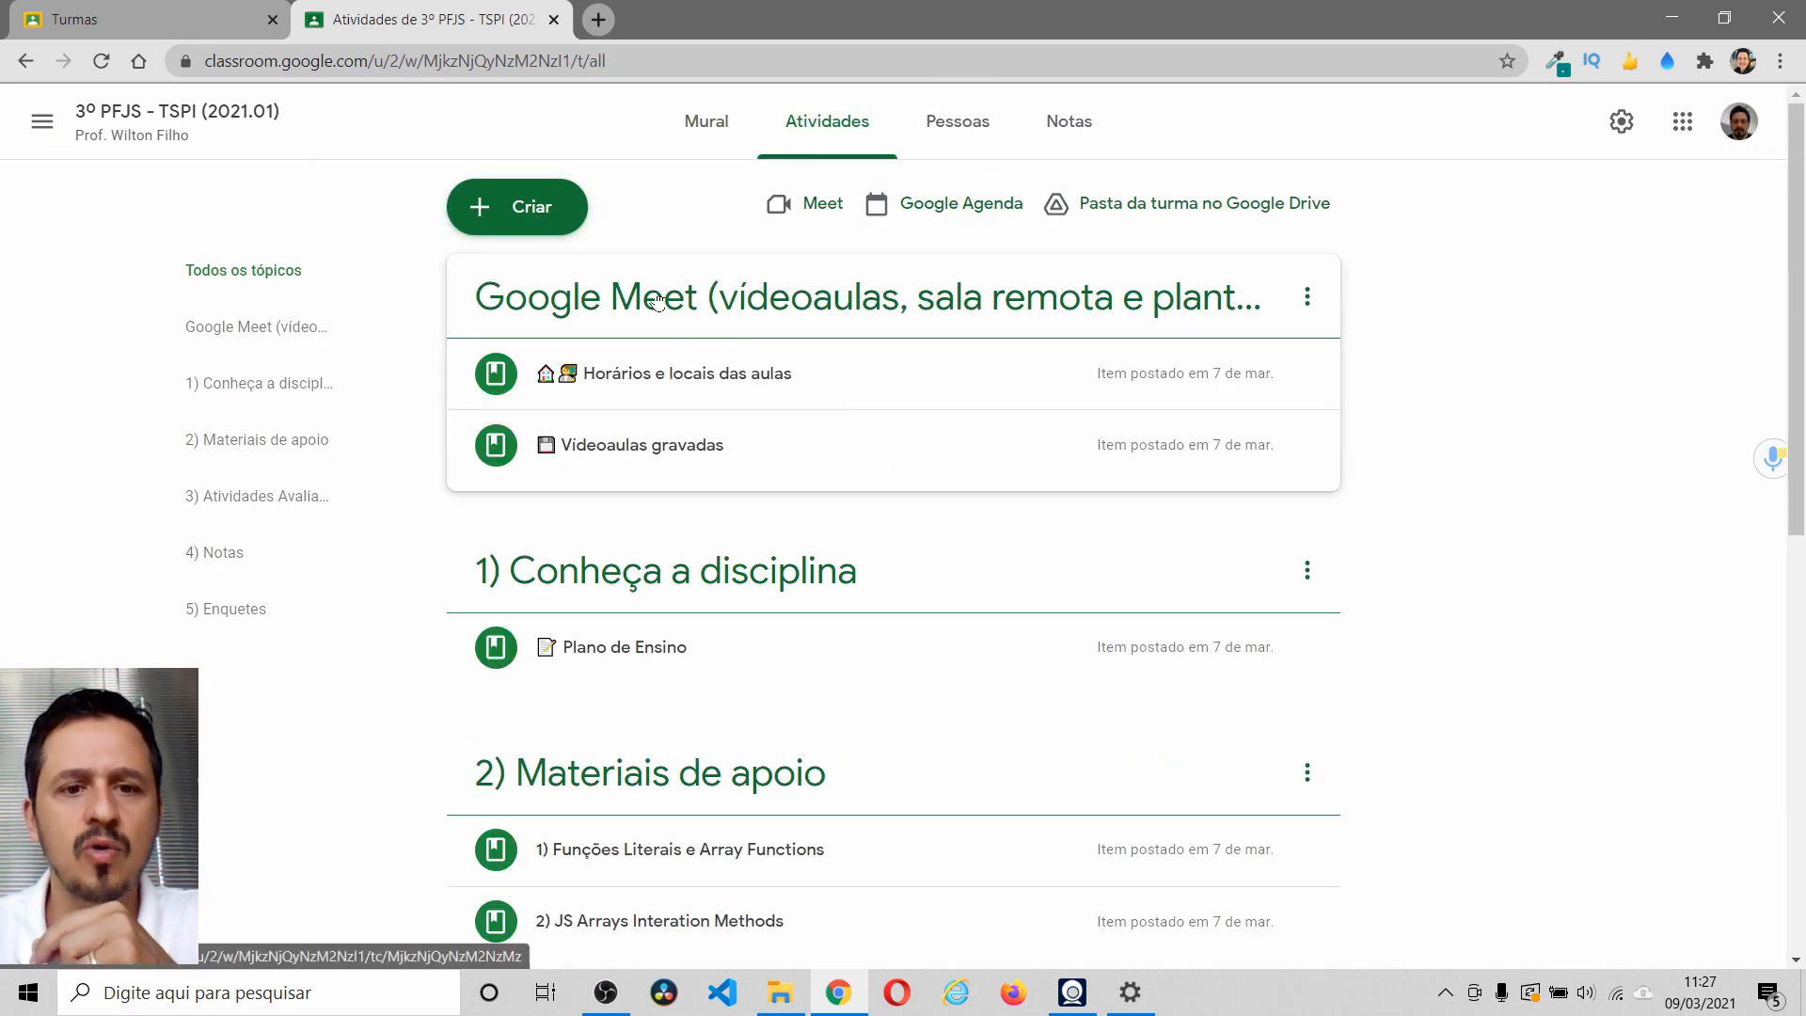
scroll(668, 339, down, 1)
scroll(678, 459, down, 2)
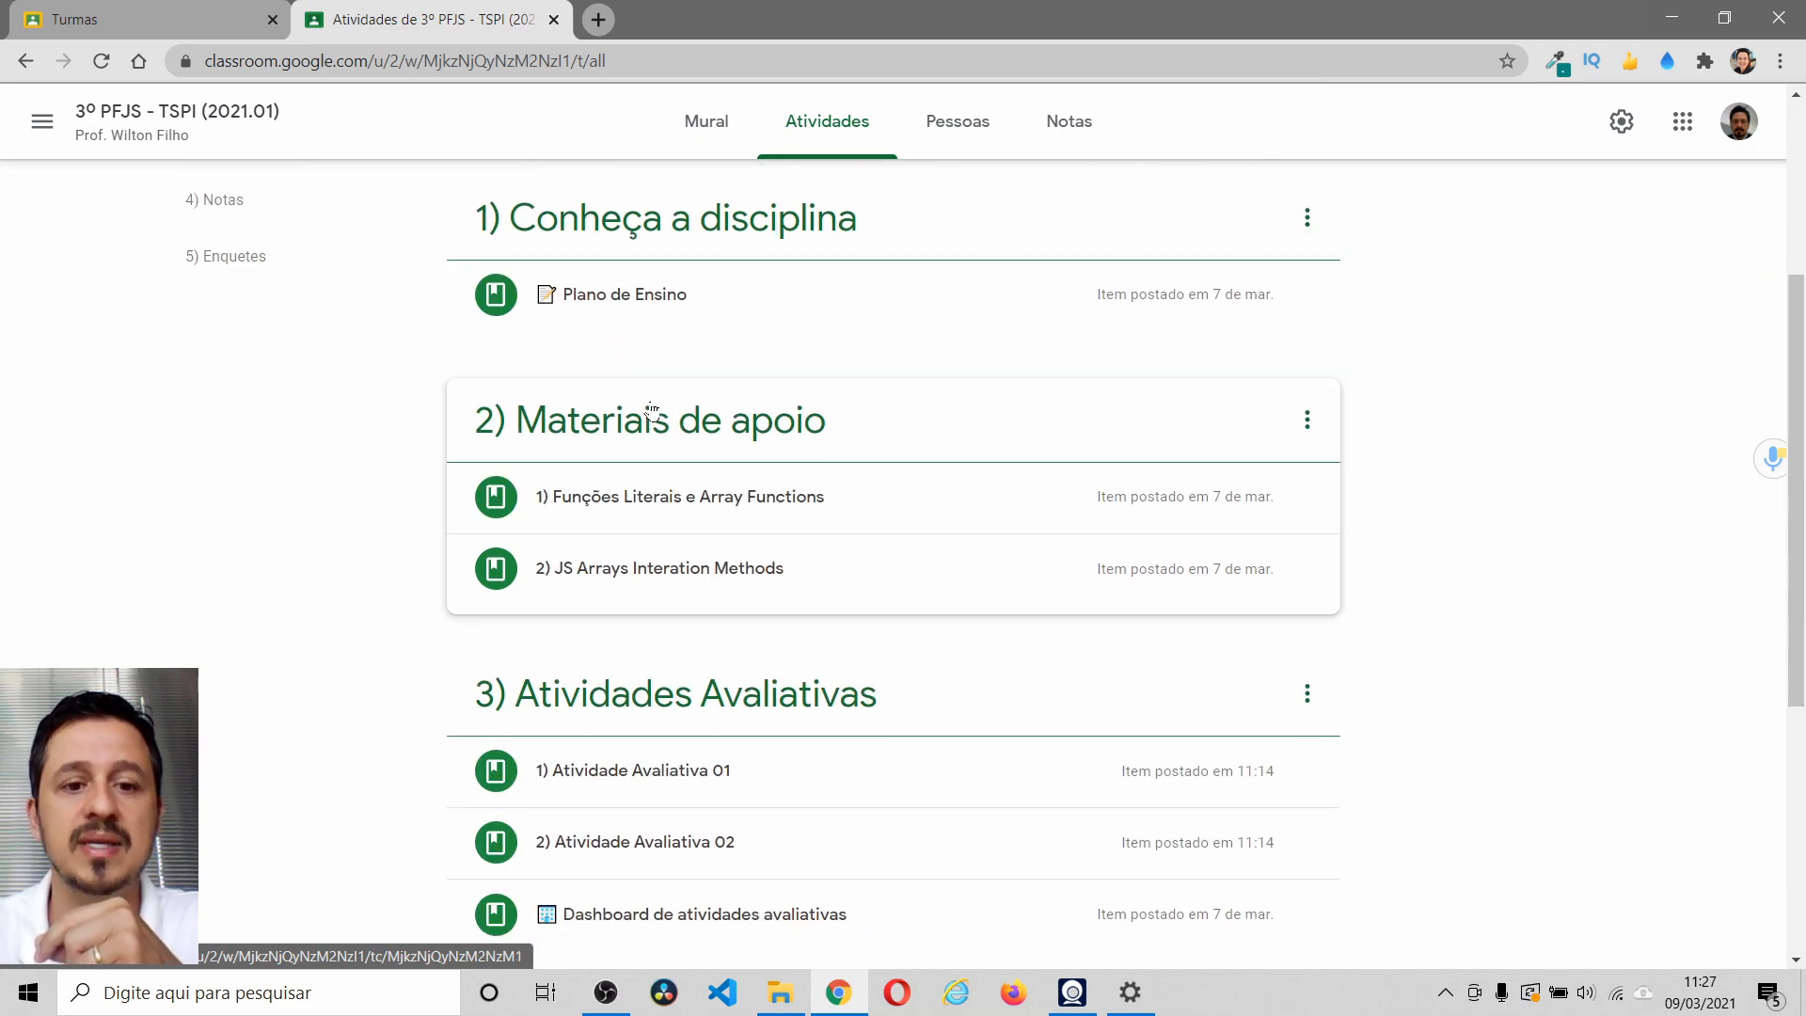
scroll(654, 451, down, 2)
scroll(649, 458, down, 2)
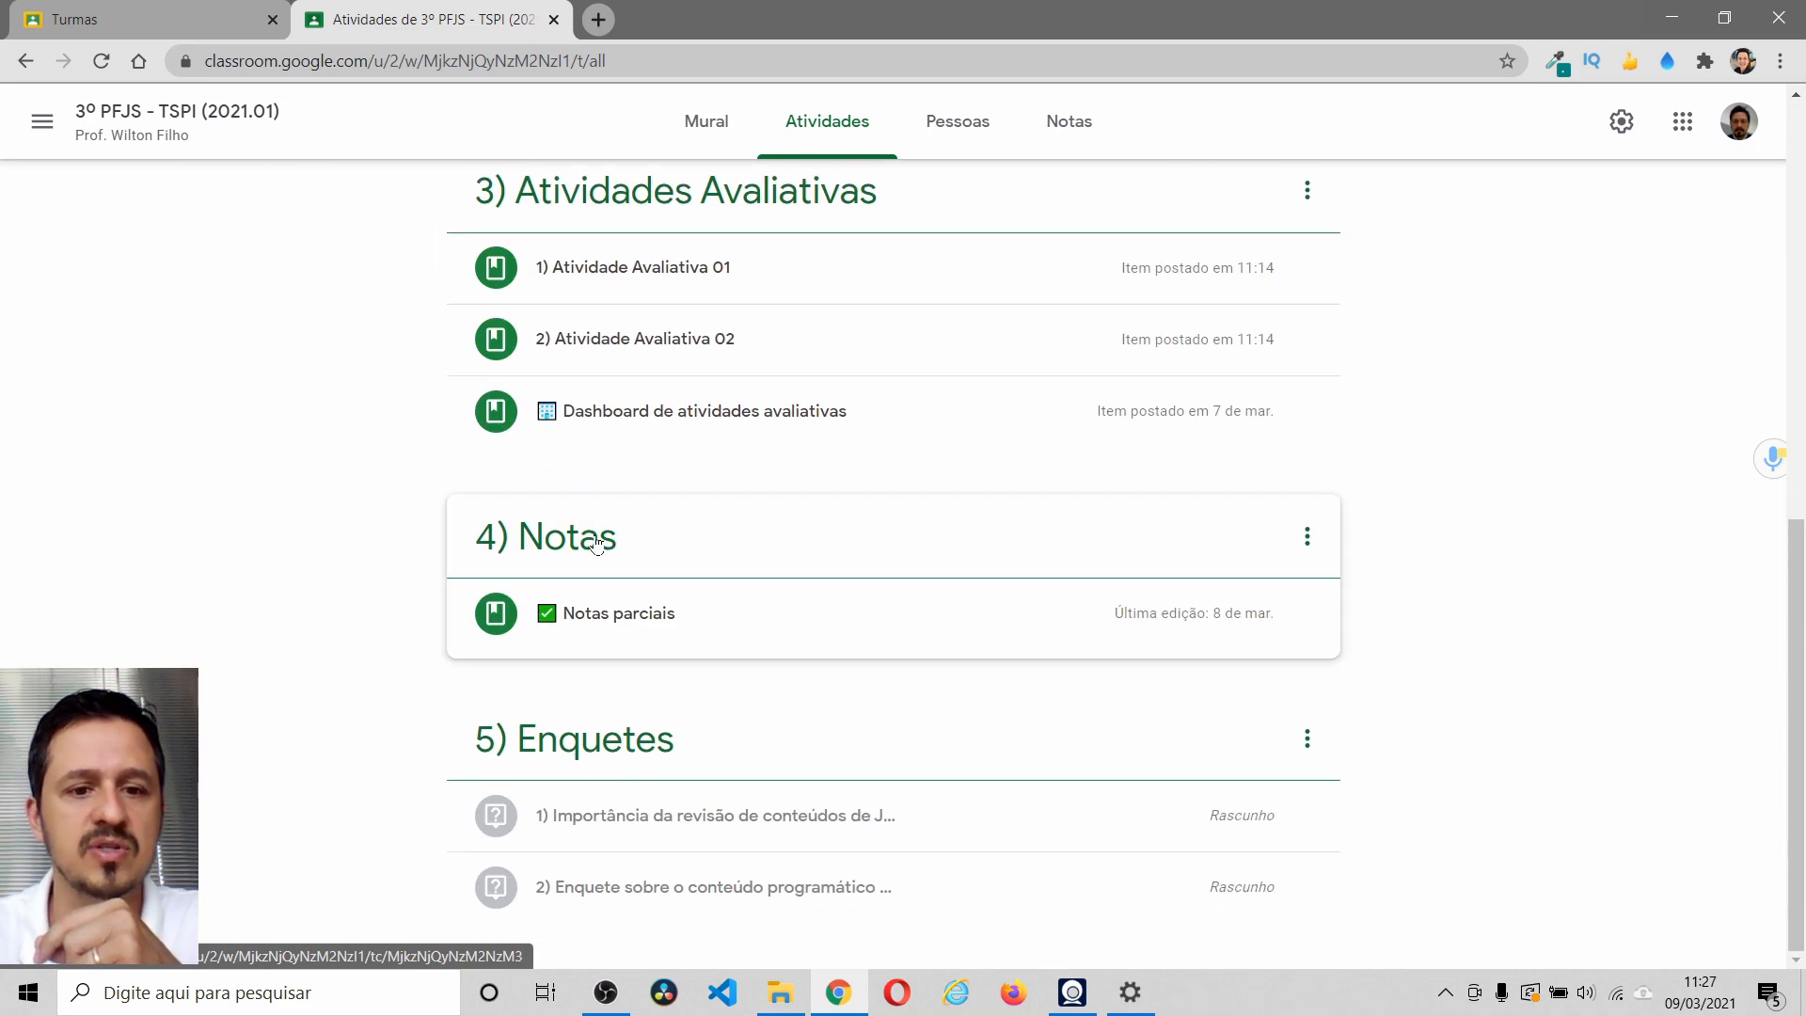
scroll(1061, 729, up, 5)
scroll(1061, 729, up, 3)
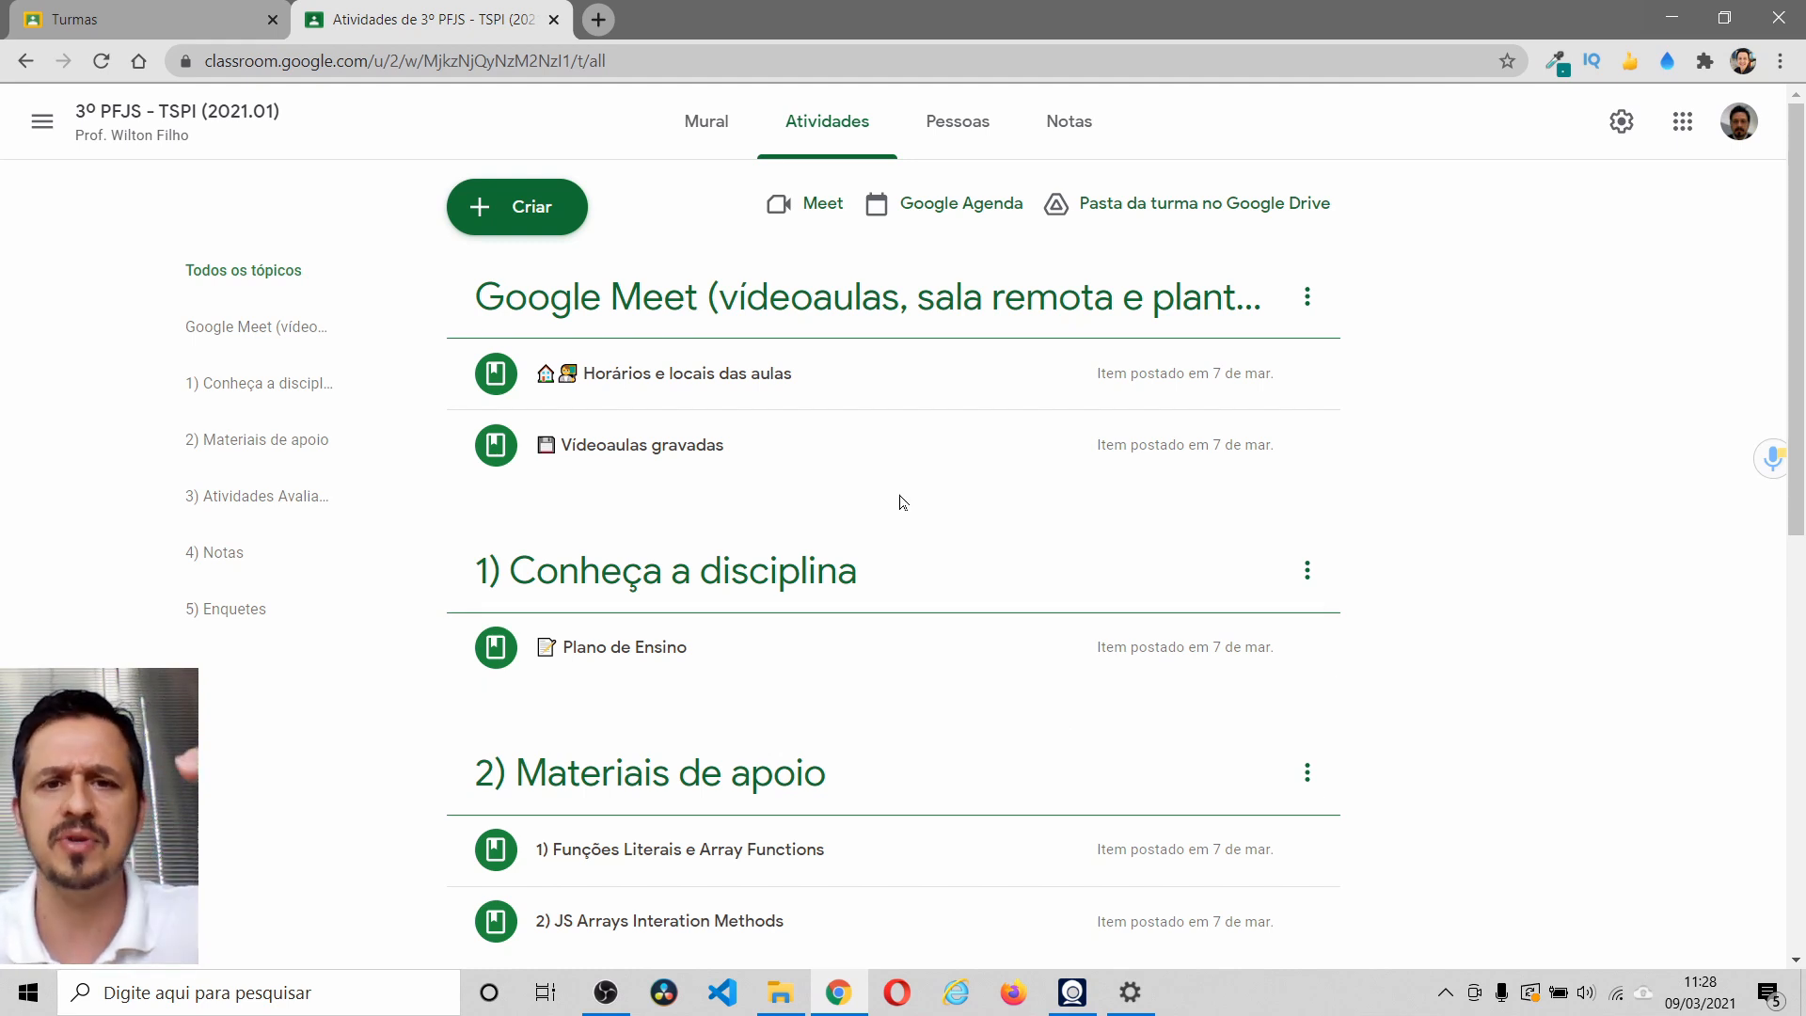
- Open the spreadsheet attached to Dashboard de atividades avaliativas, look over its activity links, then close it and collapse the item
scroll(902, 502, down, 8)
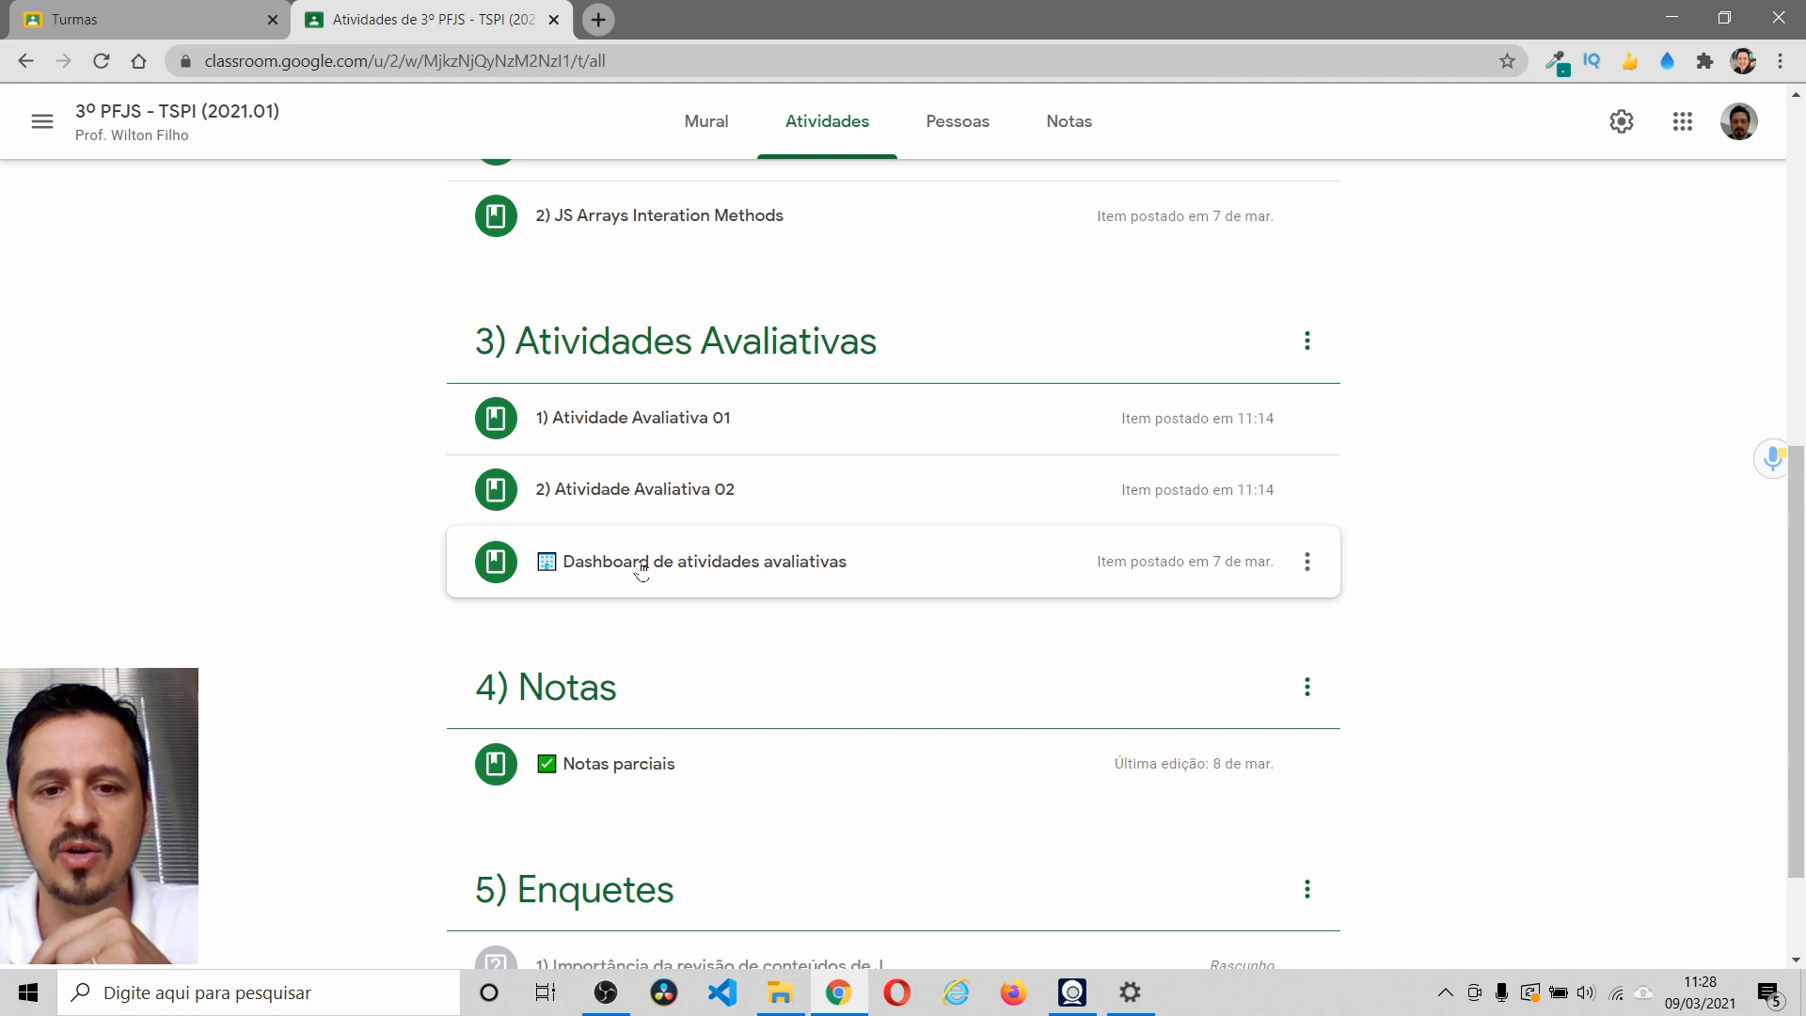
click(687, 568)
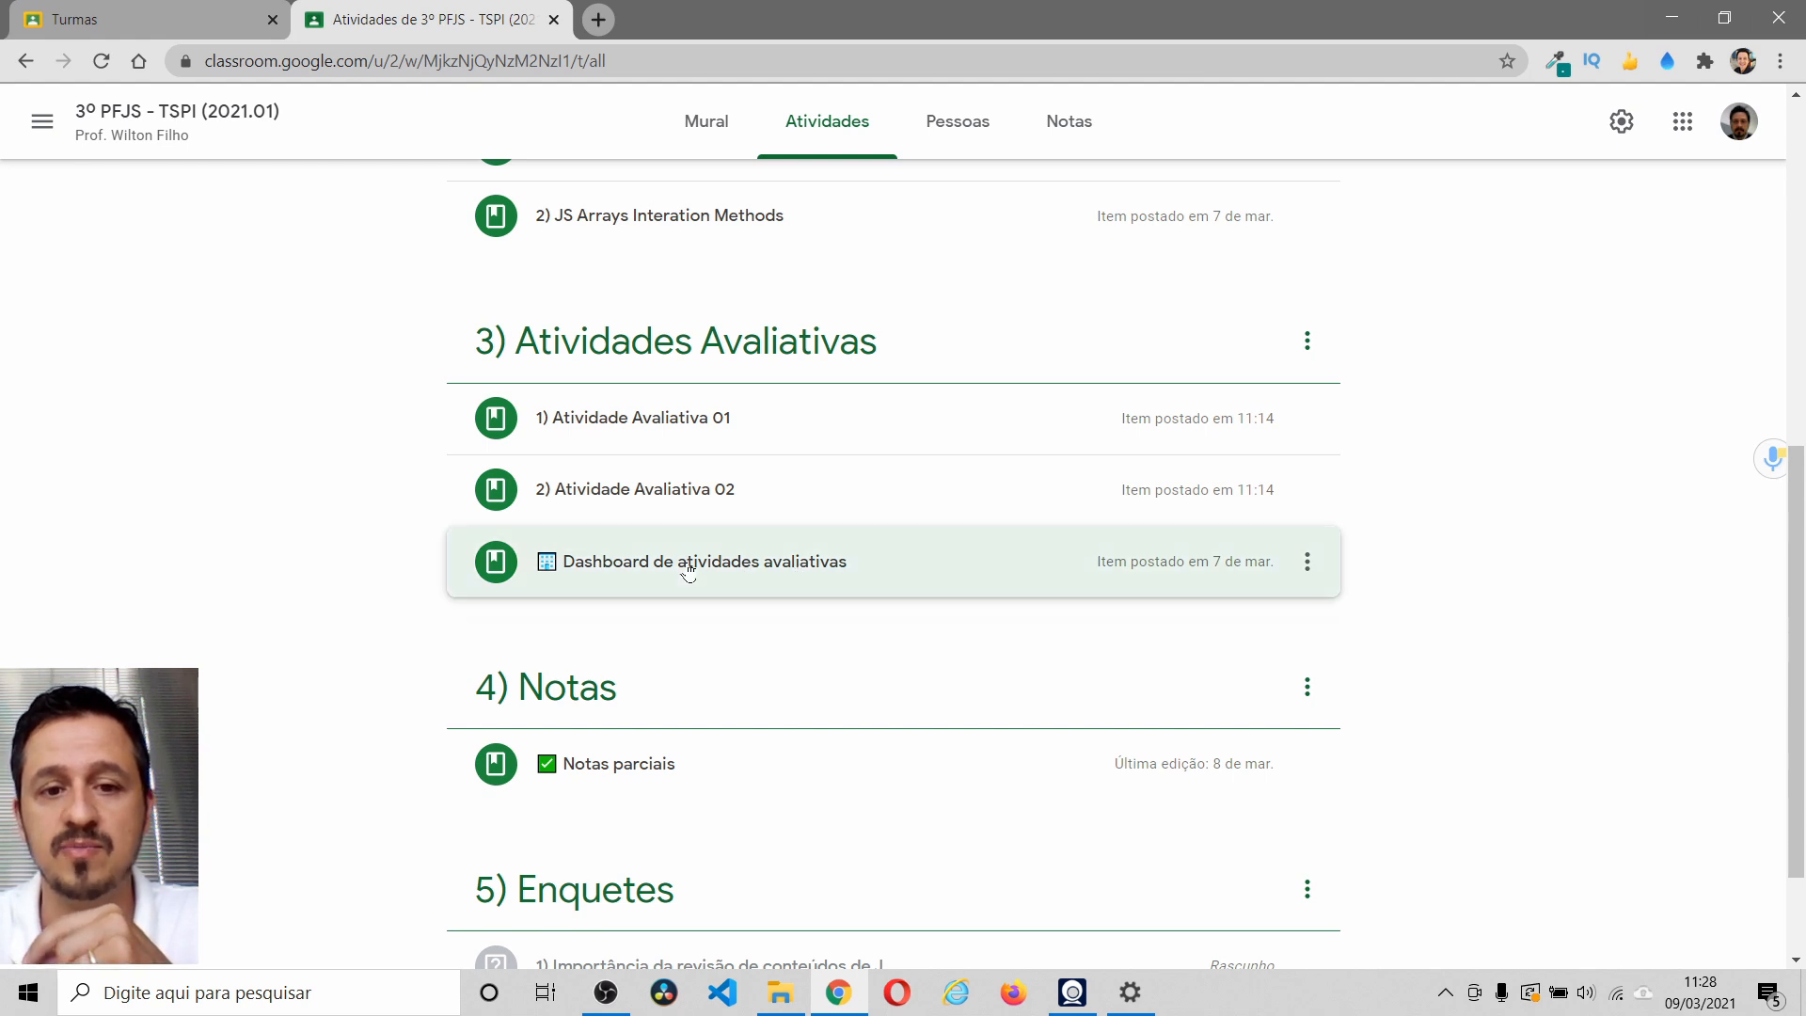
click(742, 736)
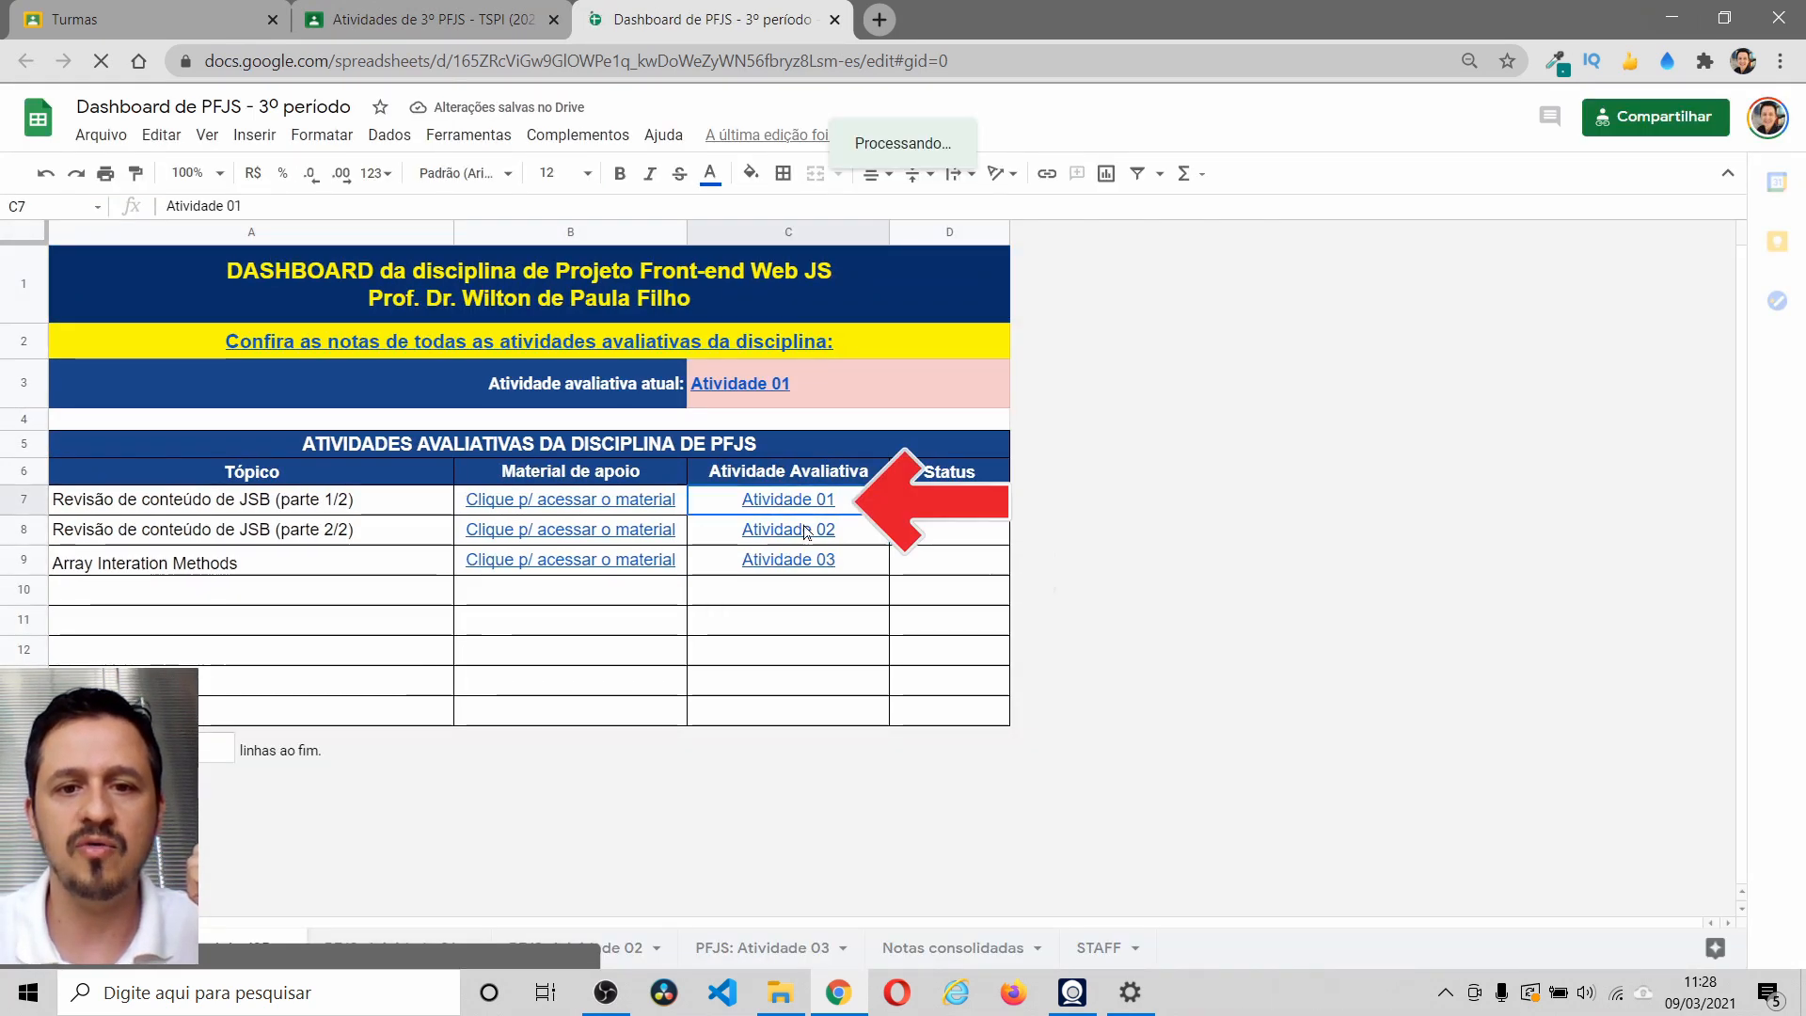
click(835, 19)
click(714, 580)
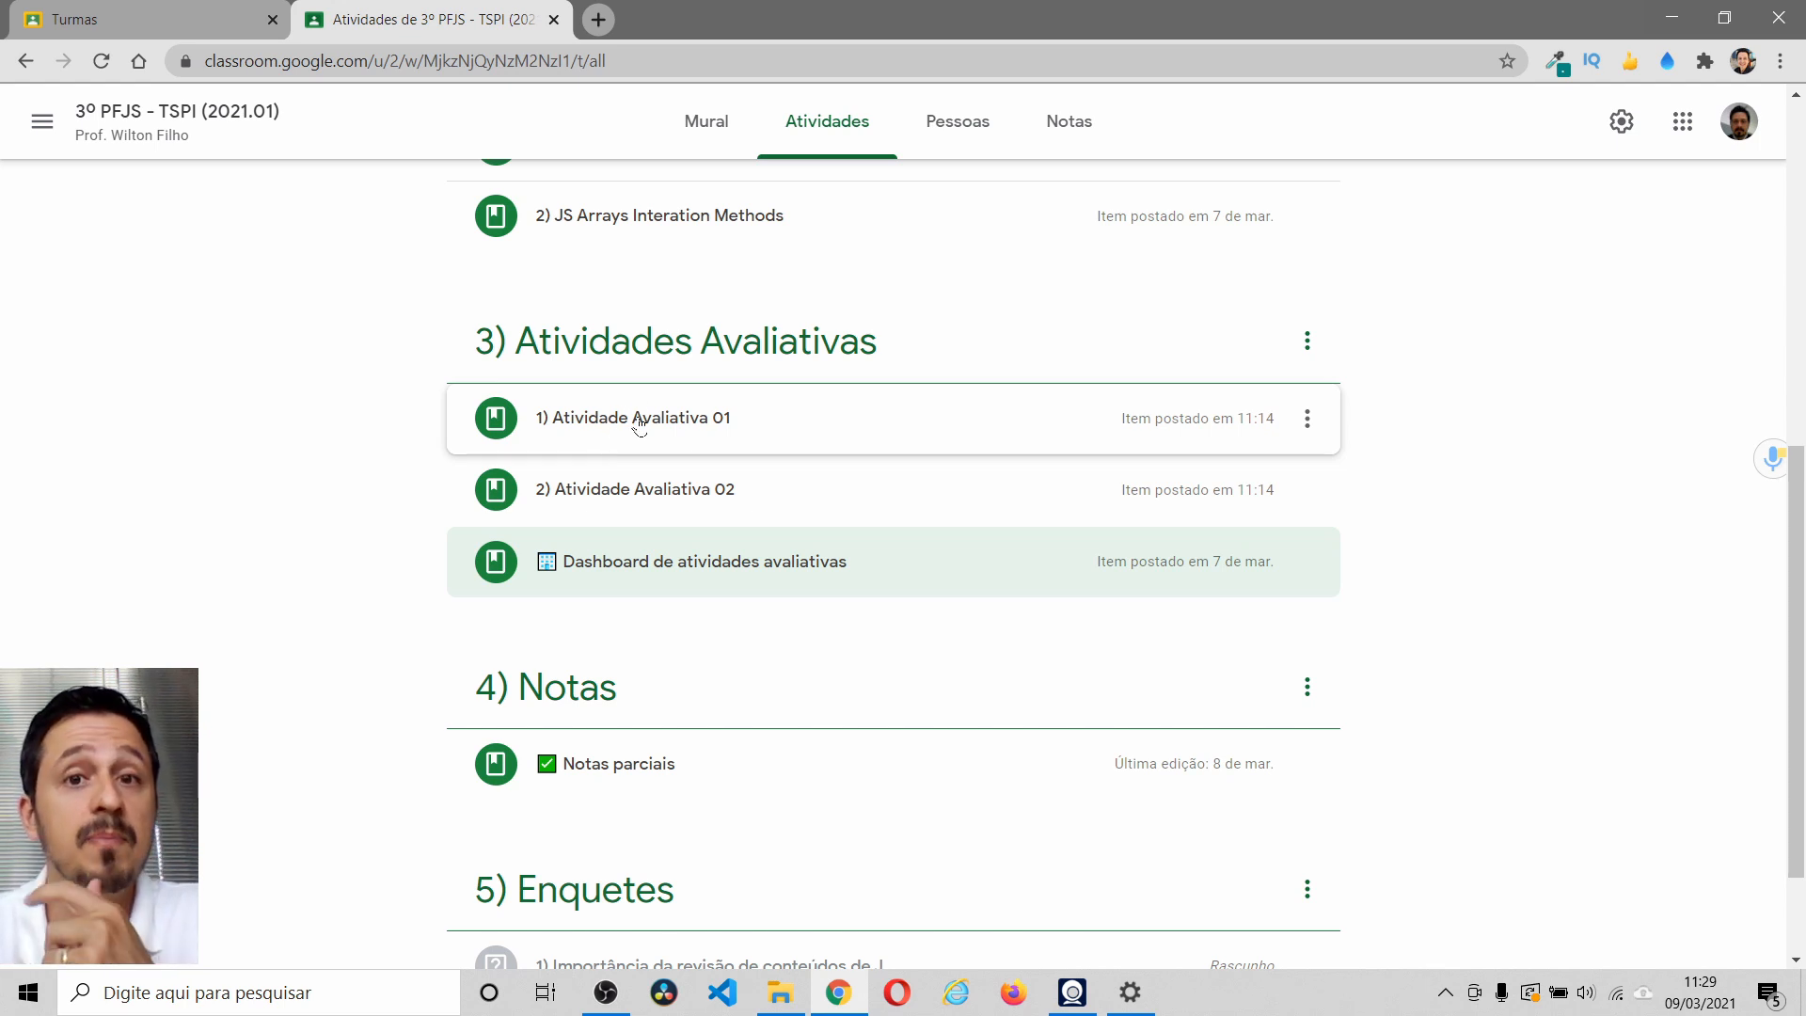
- Expand 1) Atividade Avaliativa 01, read its enlarged instructions and open the Quizlet review link
click(638, 423)
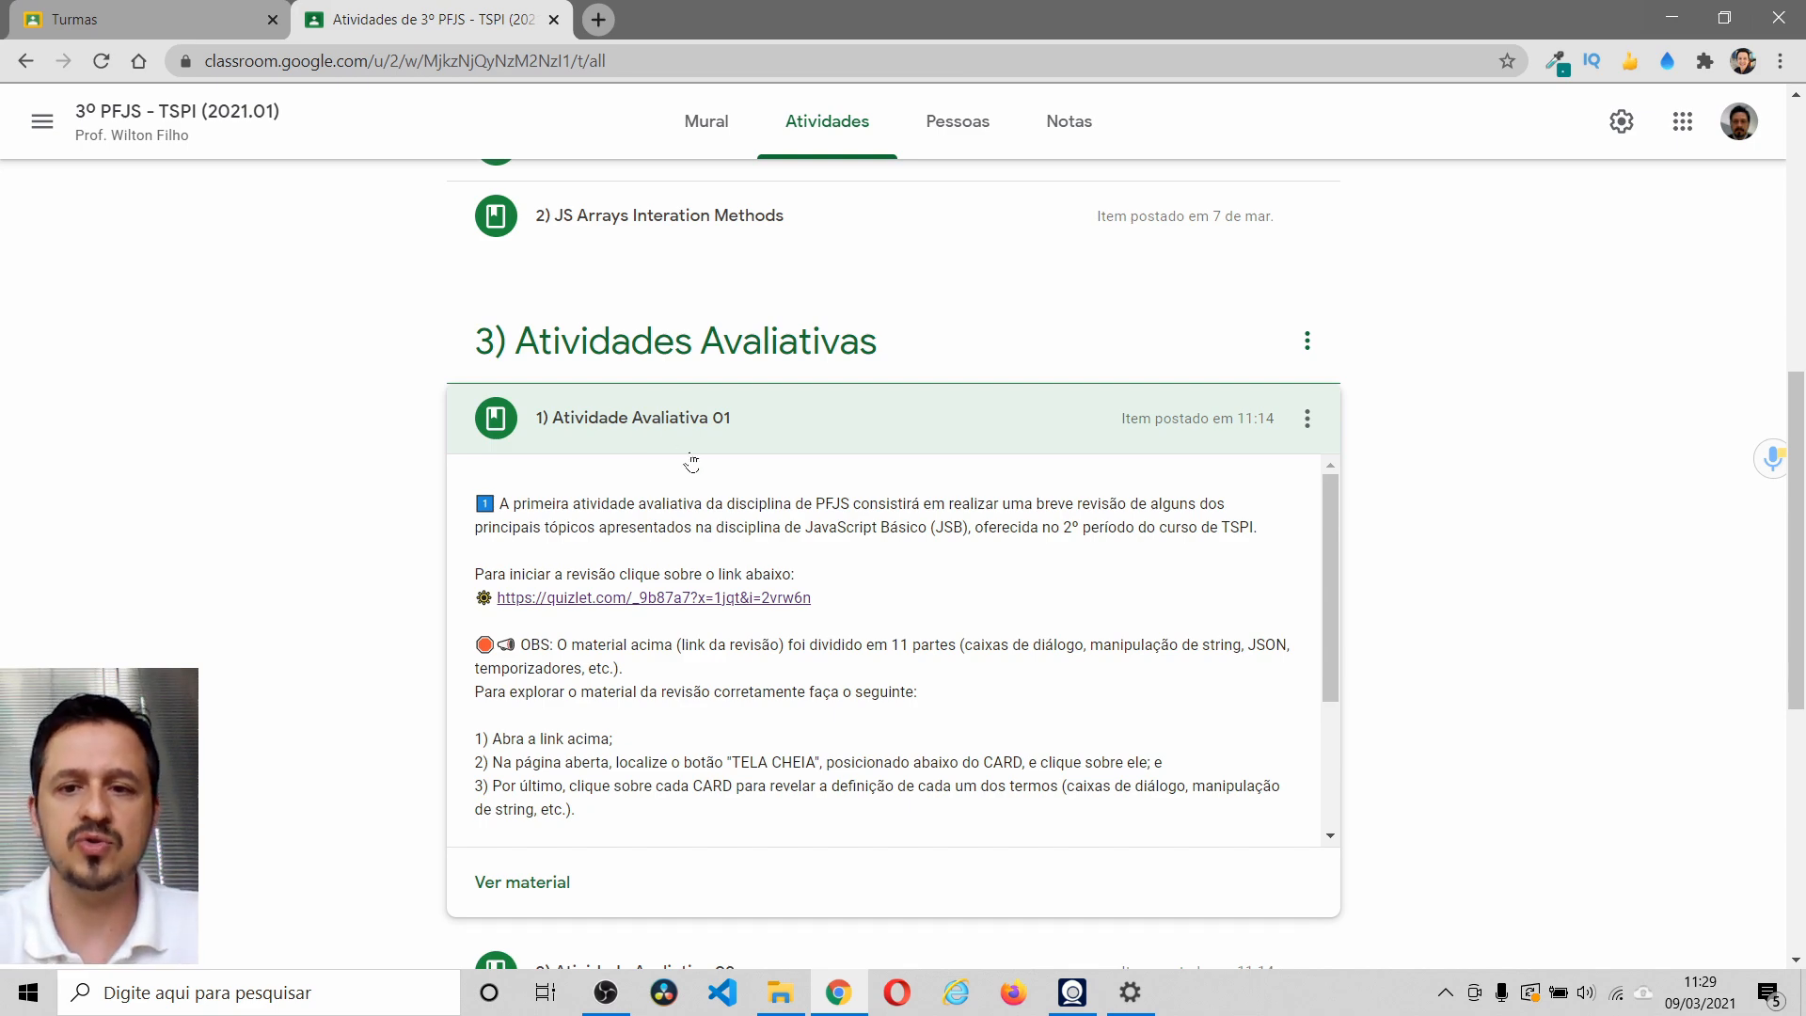
key(ctrl+plus)
scroll(678, 475, down, 2)
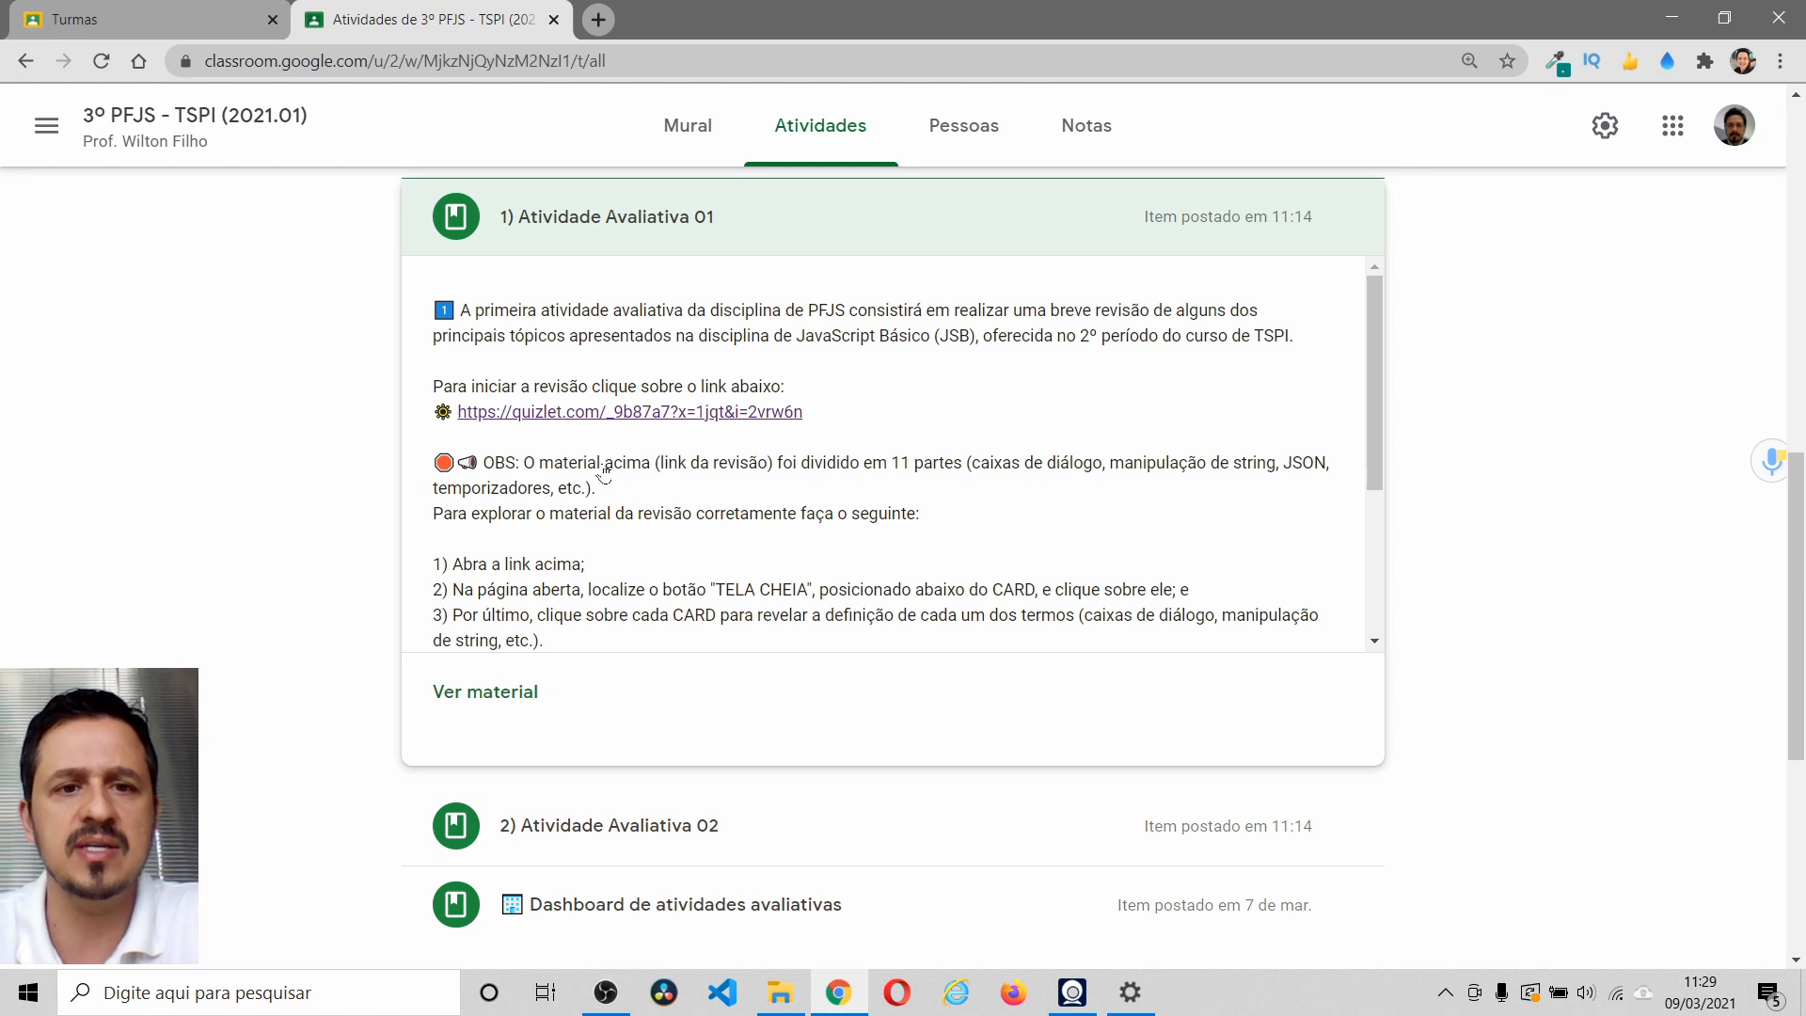
click(564, 414)
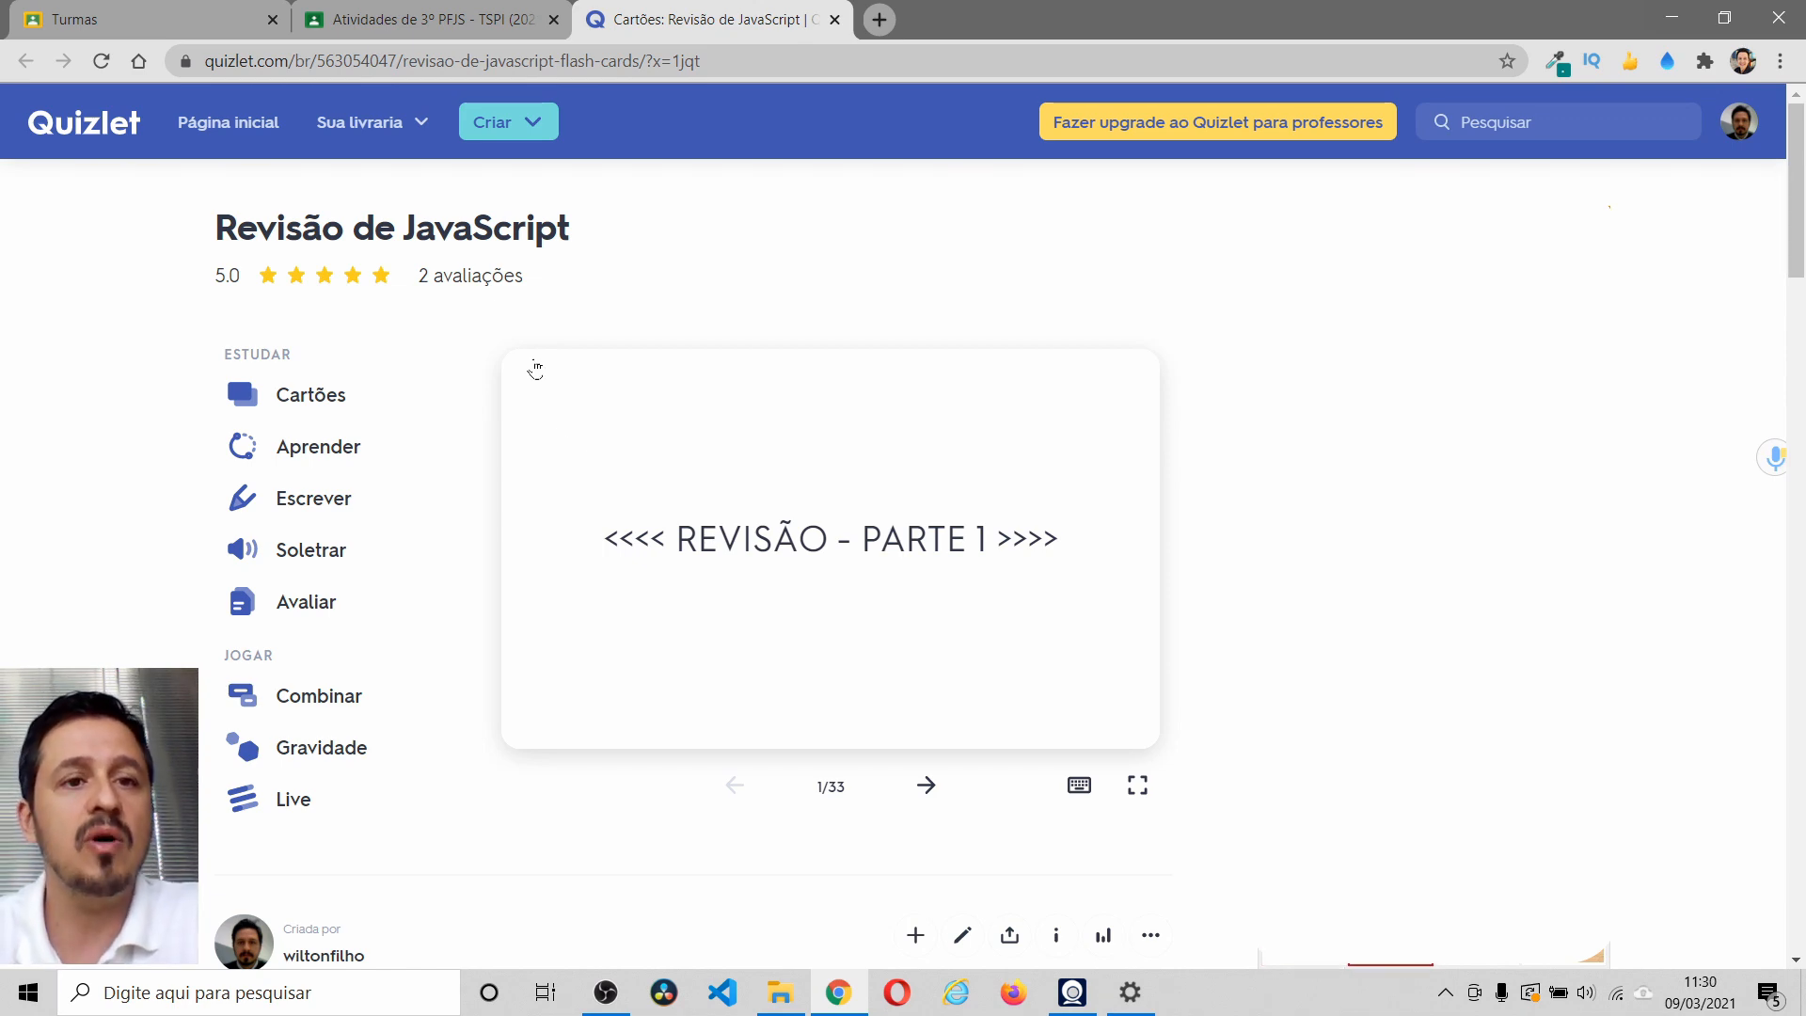
- Recheck the activity instructions, then view the Revisão de JavaScript flashcards full screen and go back to the first card
click(443, 19)
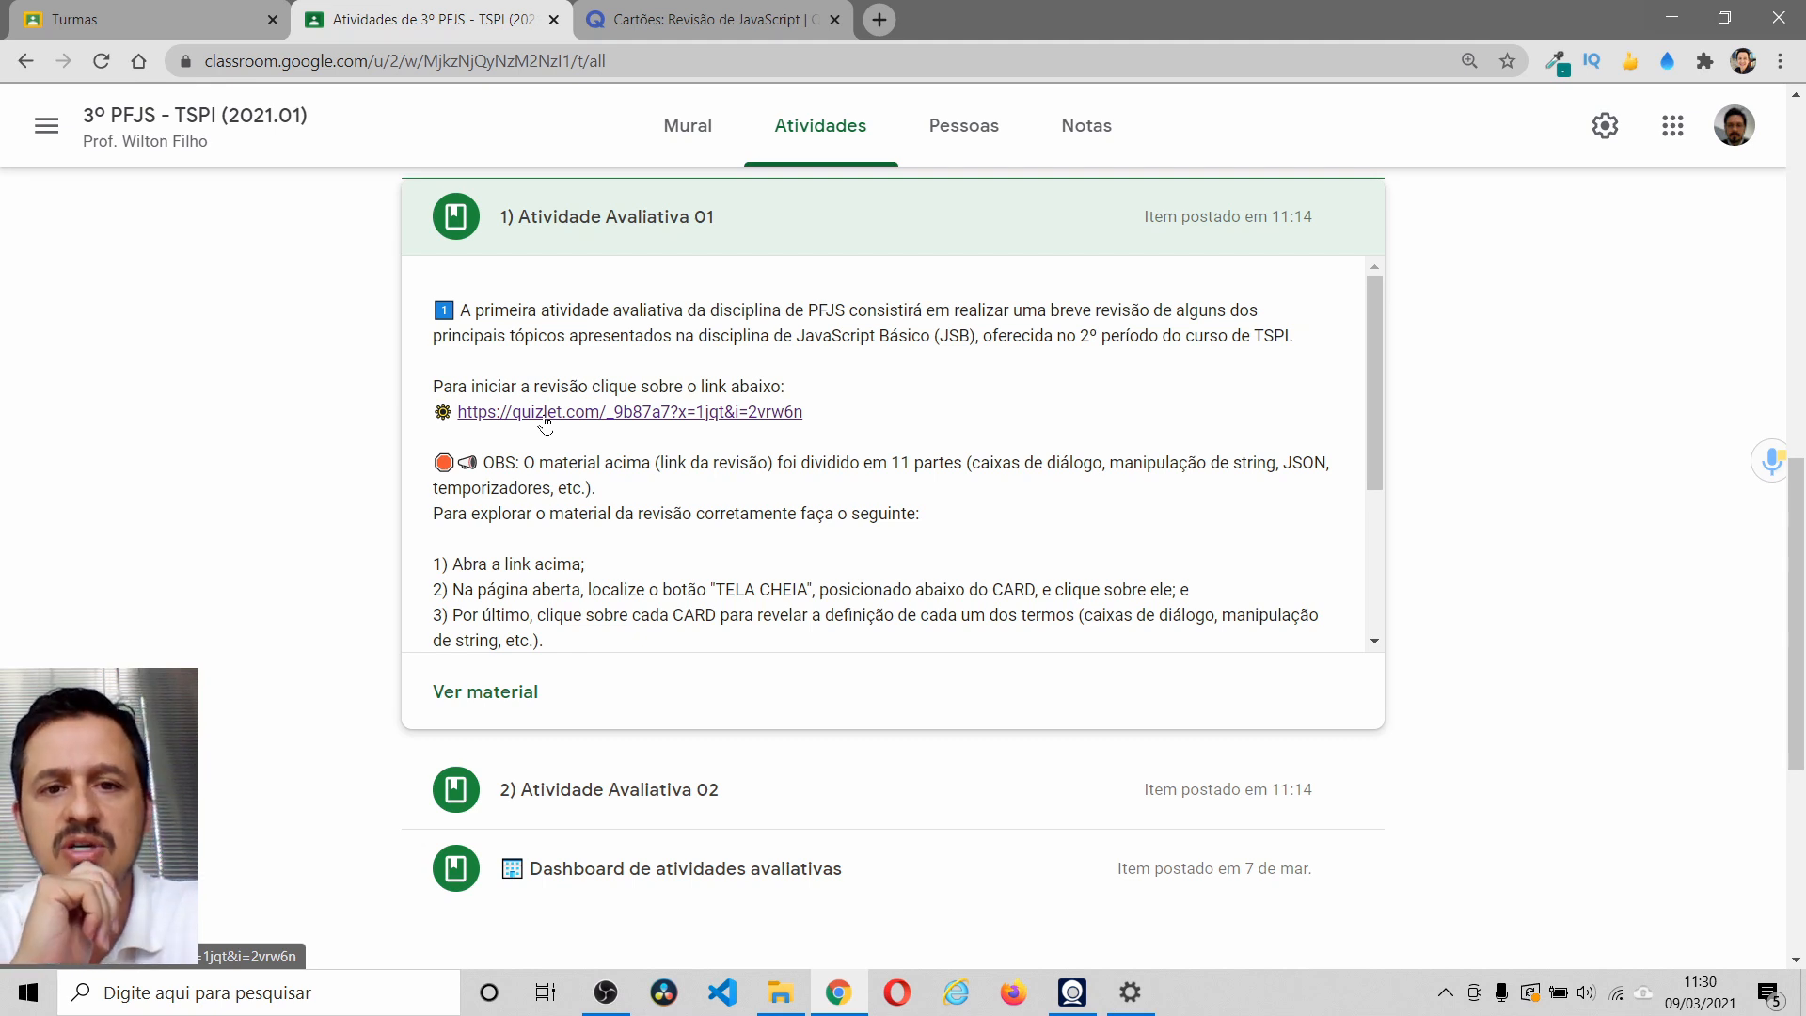
click(673, 14)
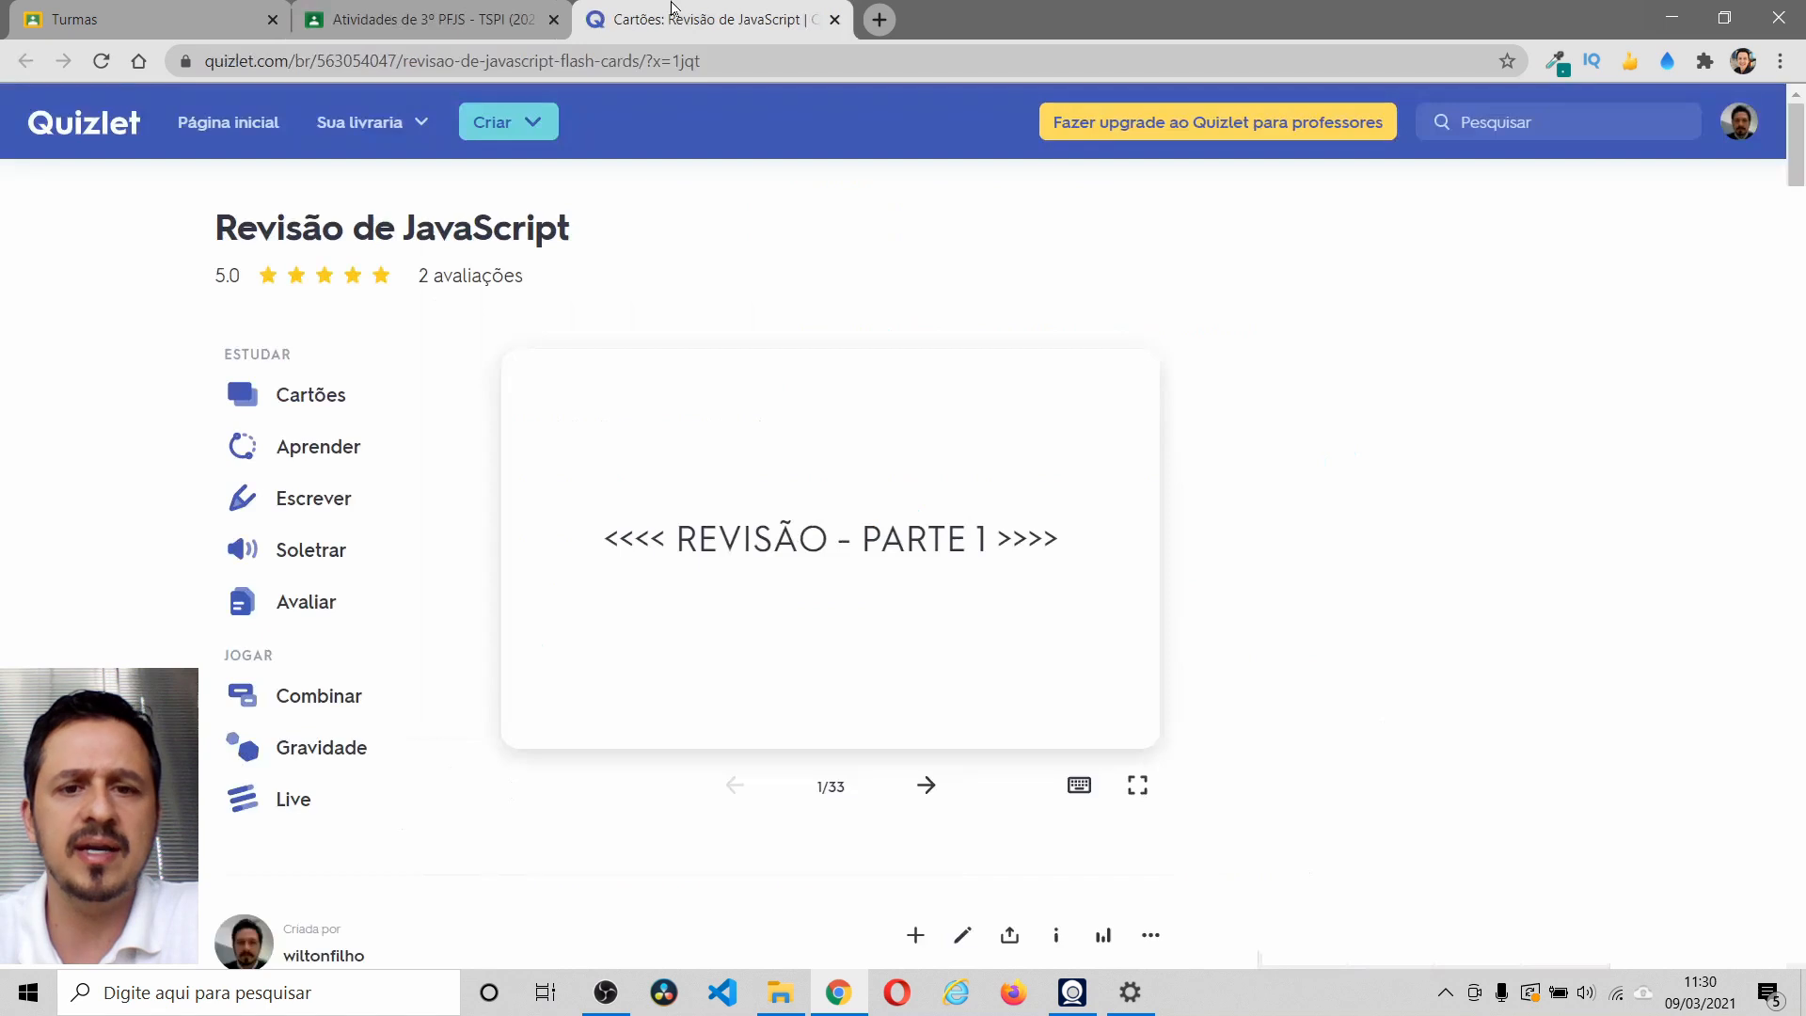
click(1137, 785)
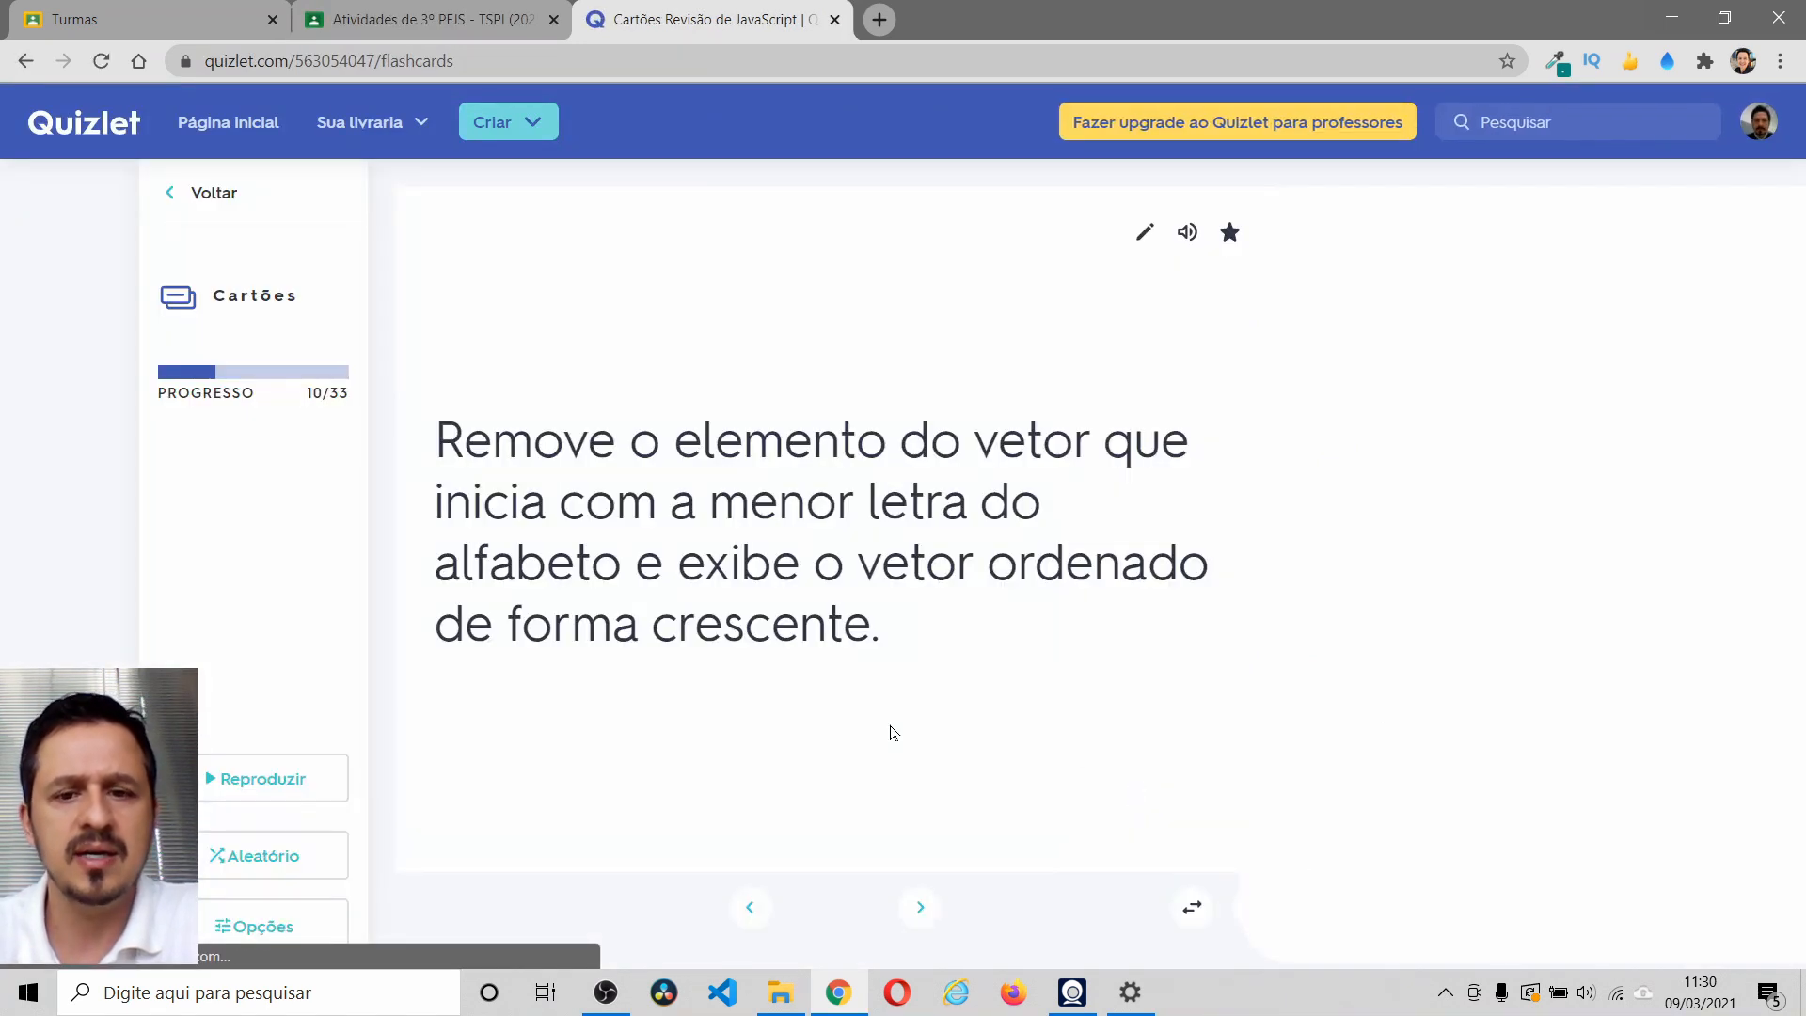
click(750, 907)
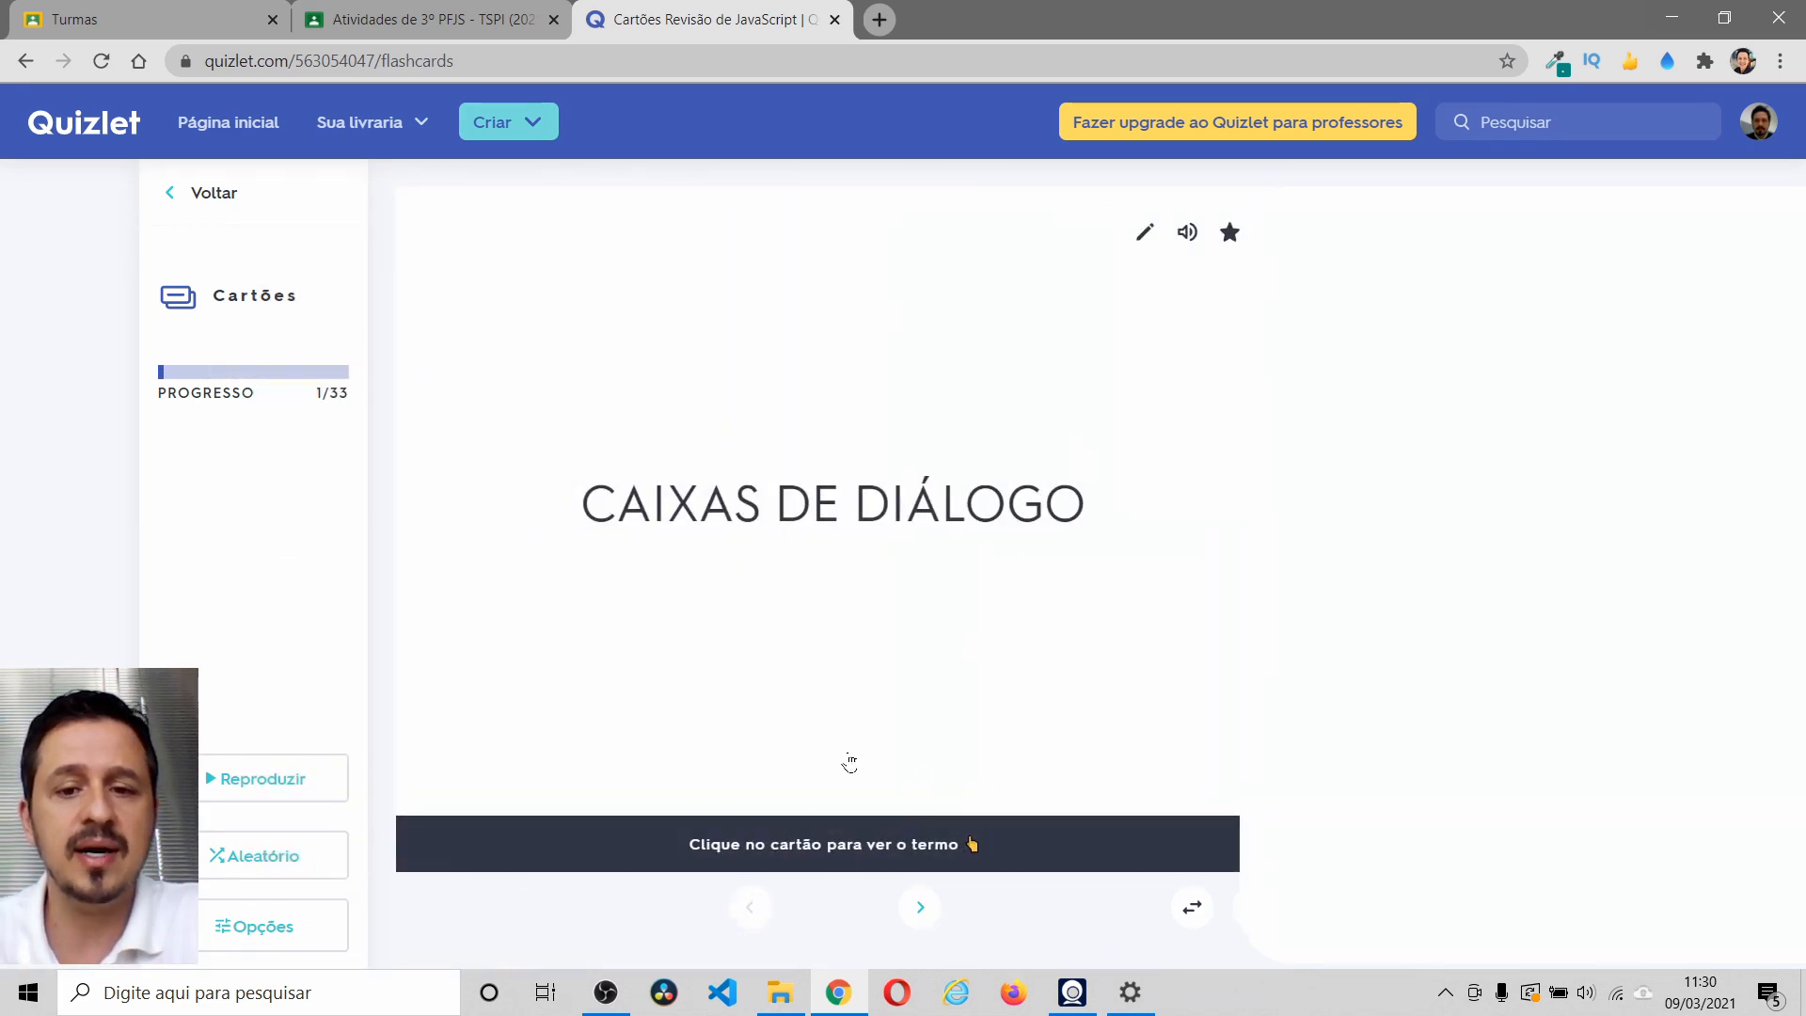
- Flip through the first Revisão de JavaScript flashcards, swapping which side shows first, then close the Quizlet page
click(942, 610)
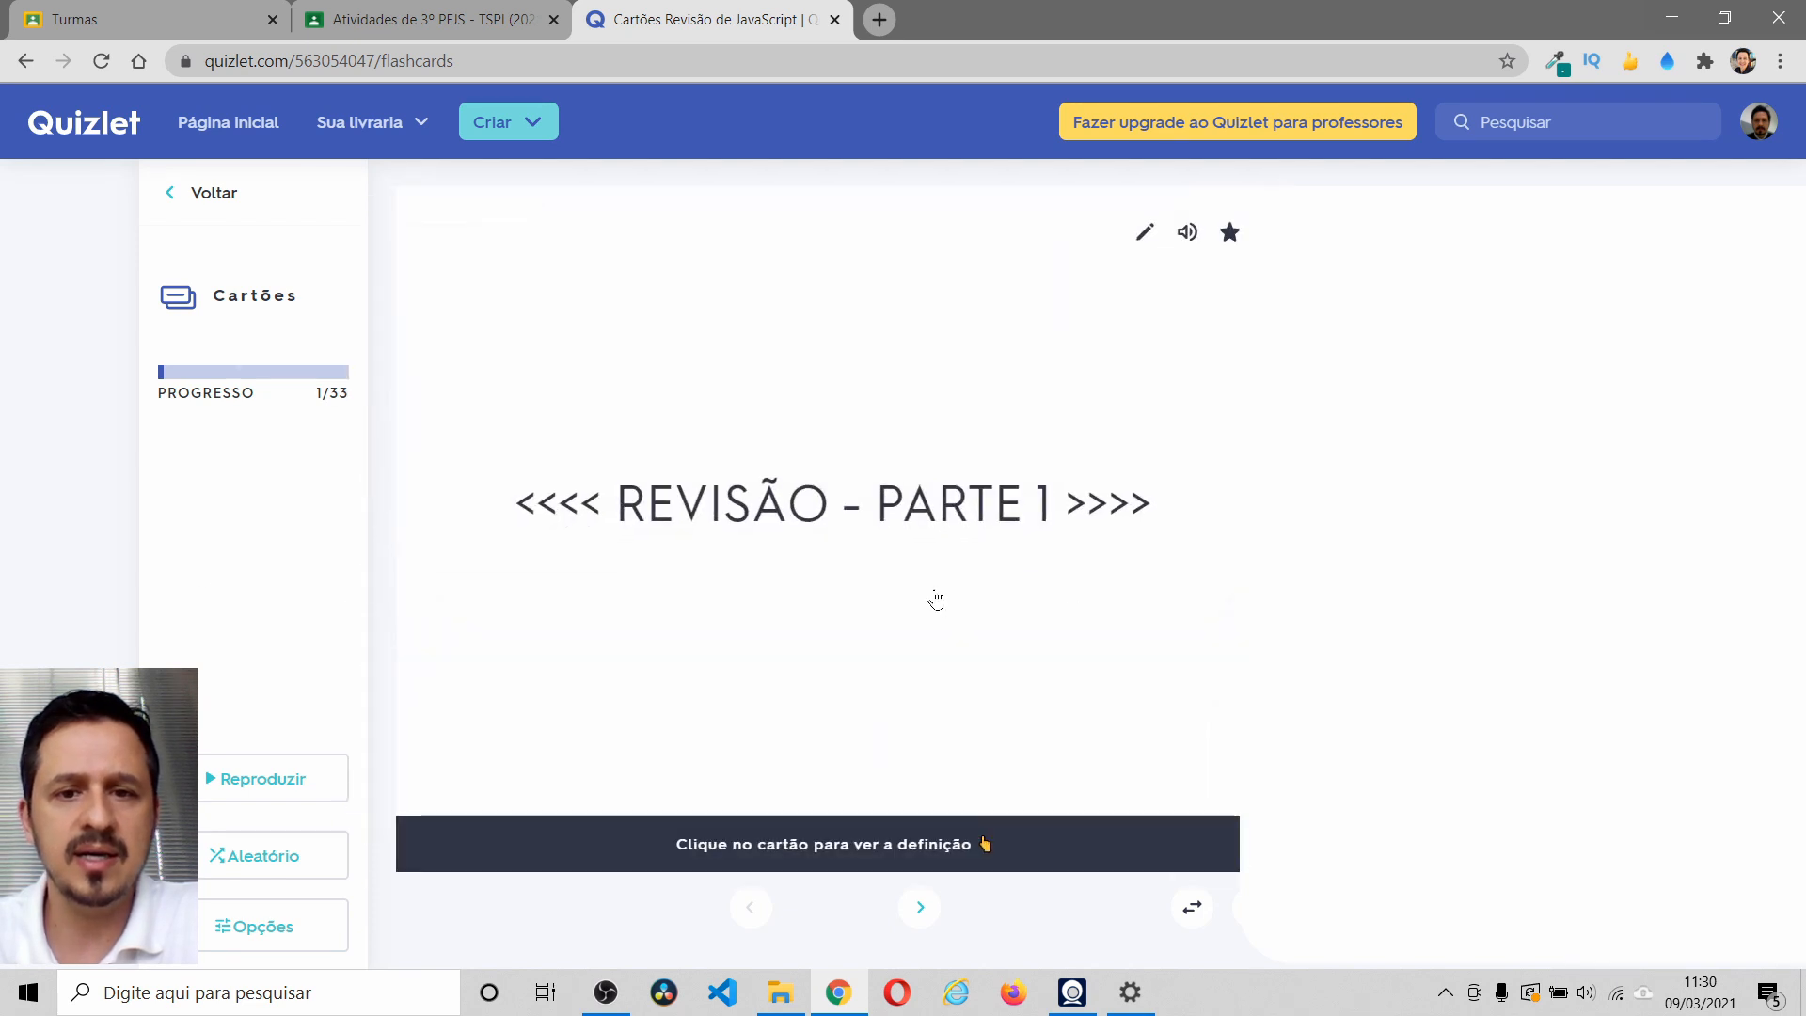
click(1196, 910)
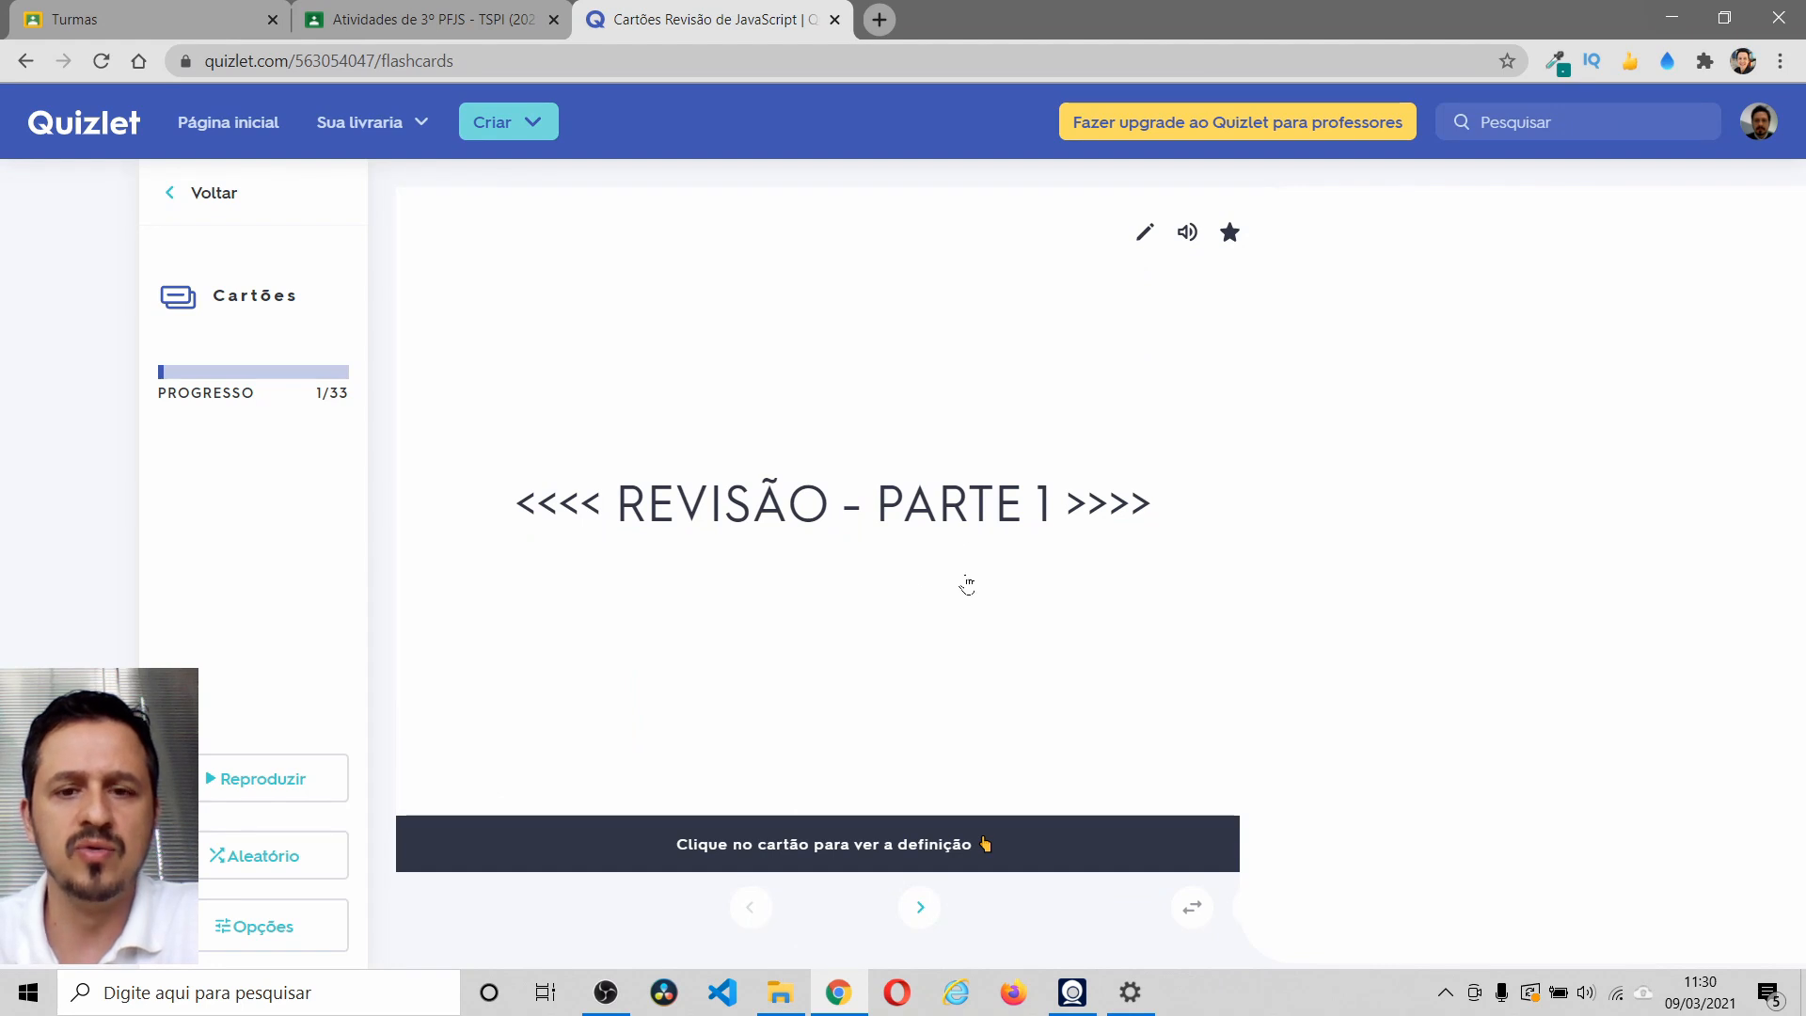
click(878, 591)
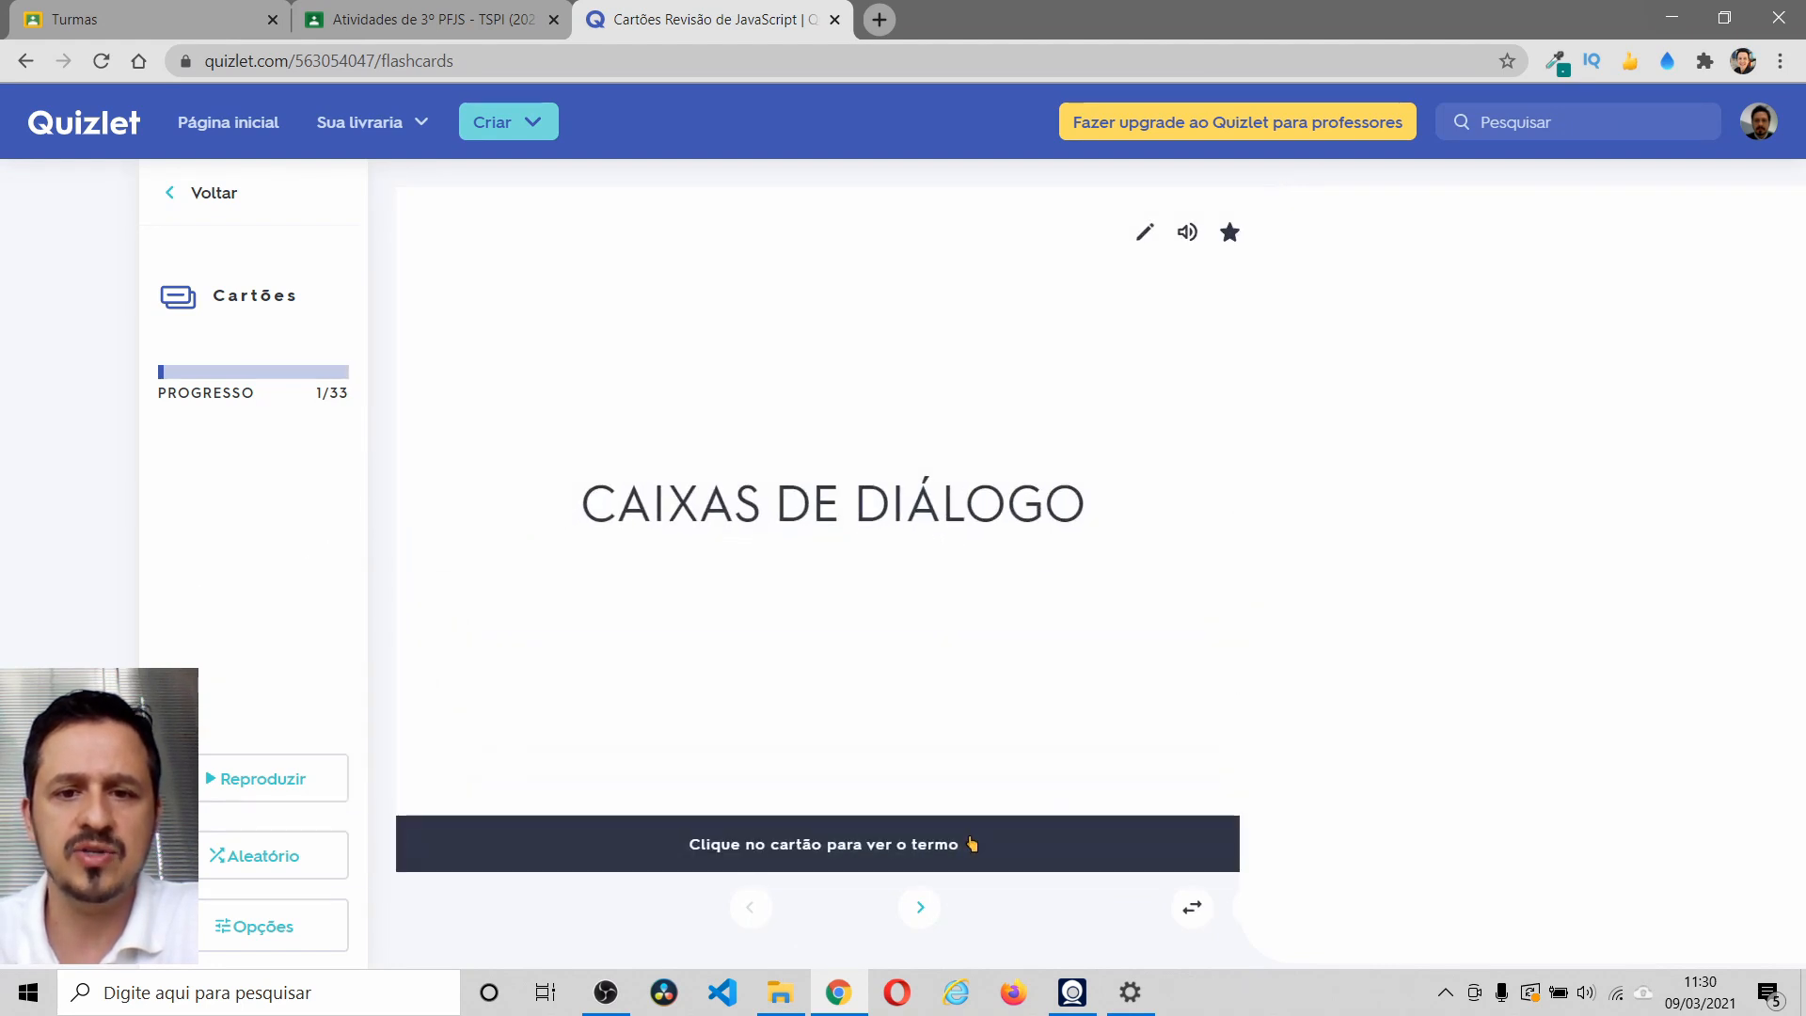
click(920, 906)
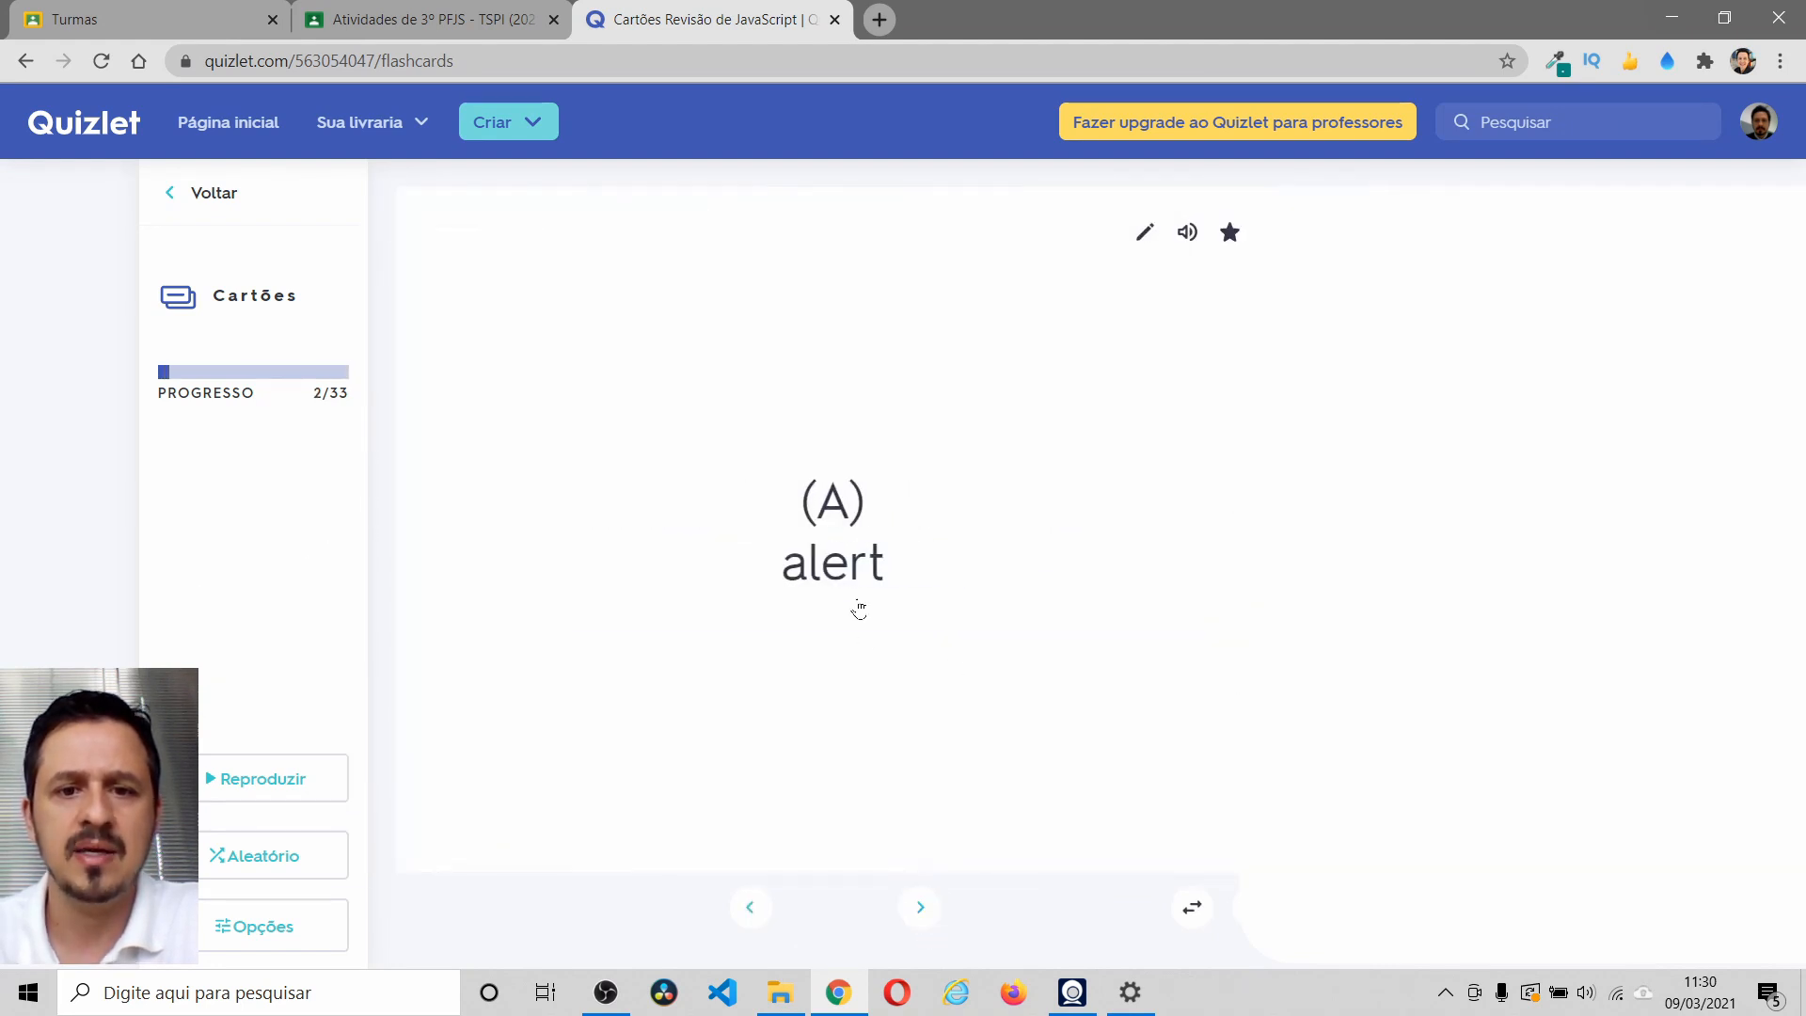
click(923, 909)
click(922, 909)
click(749, 907)
click(1189, 922)
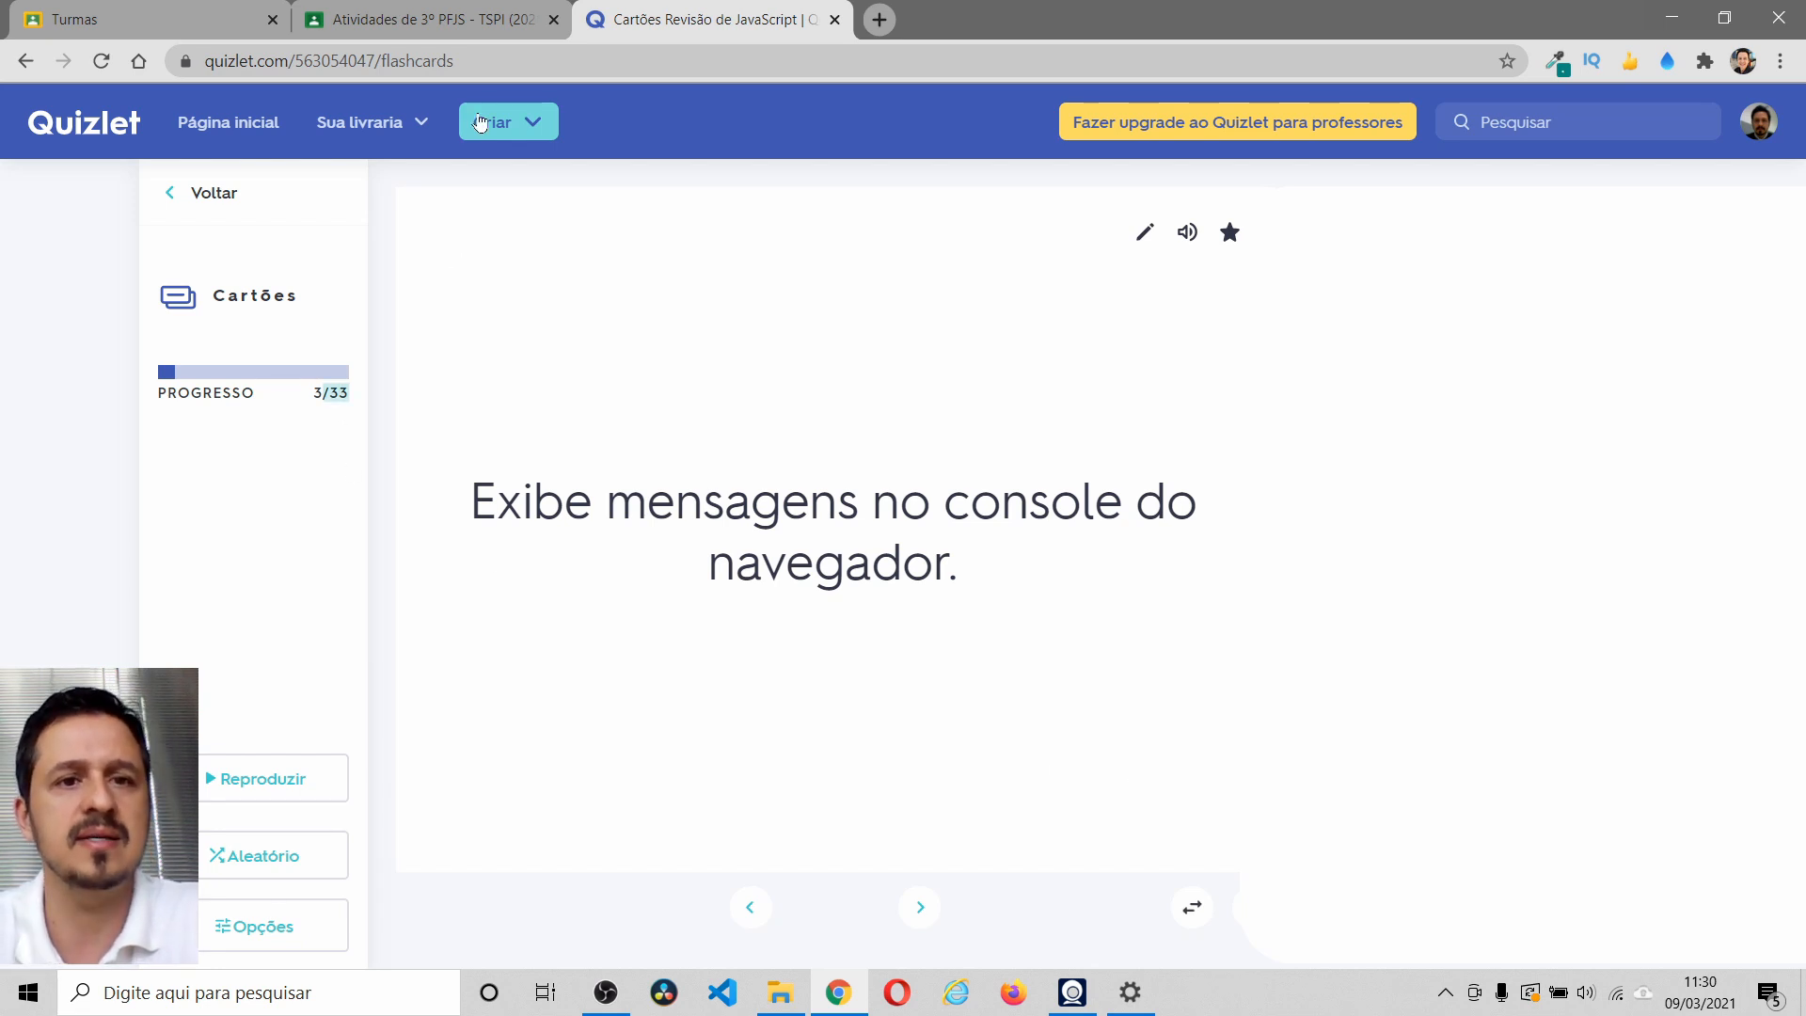
click(834, 19)
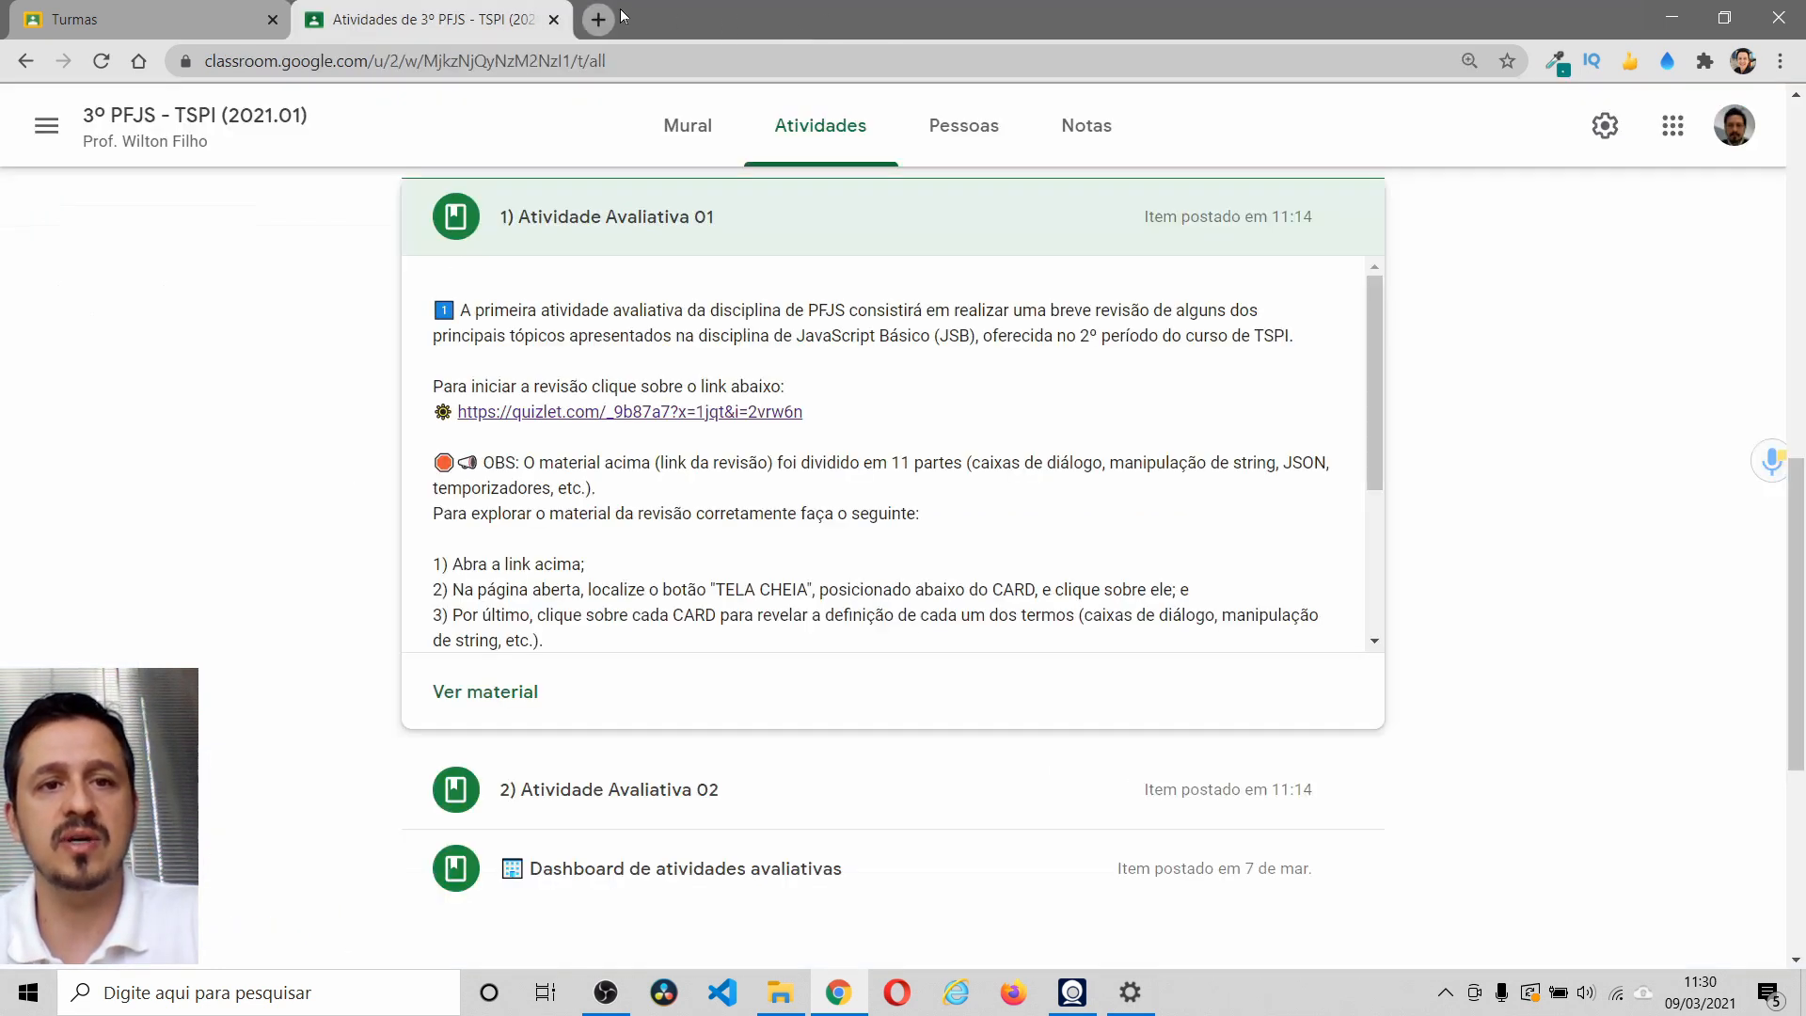
- Open the Atividade 01 form attached to 1) Atividade Avaliativa 01 and read its enlarged instructions and questions
scroll(579, 442, down, 3)
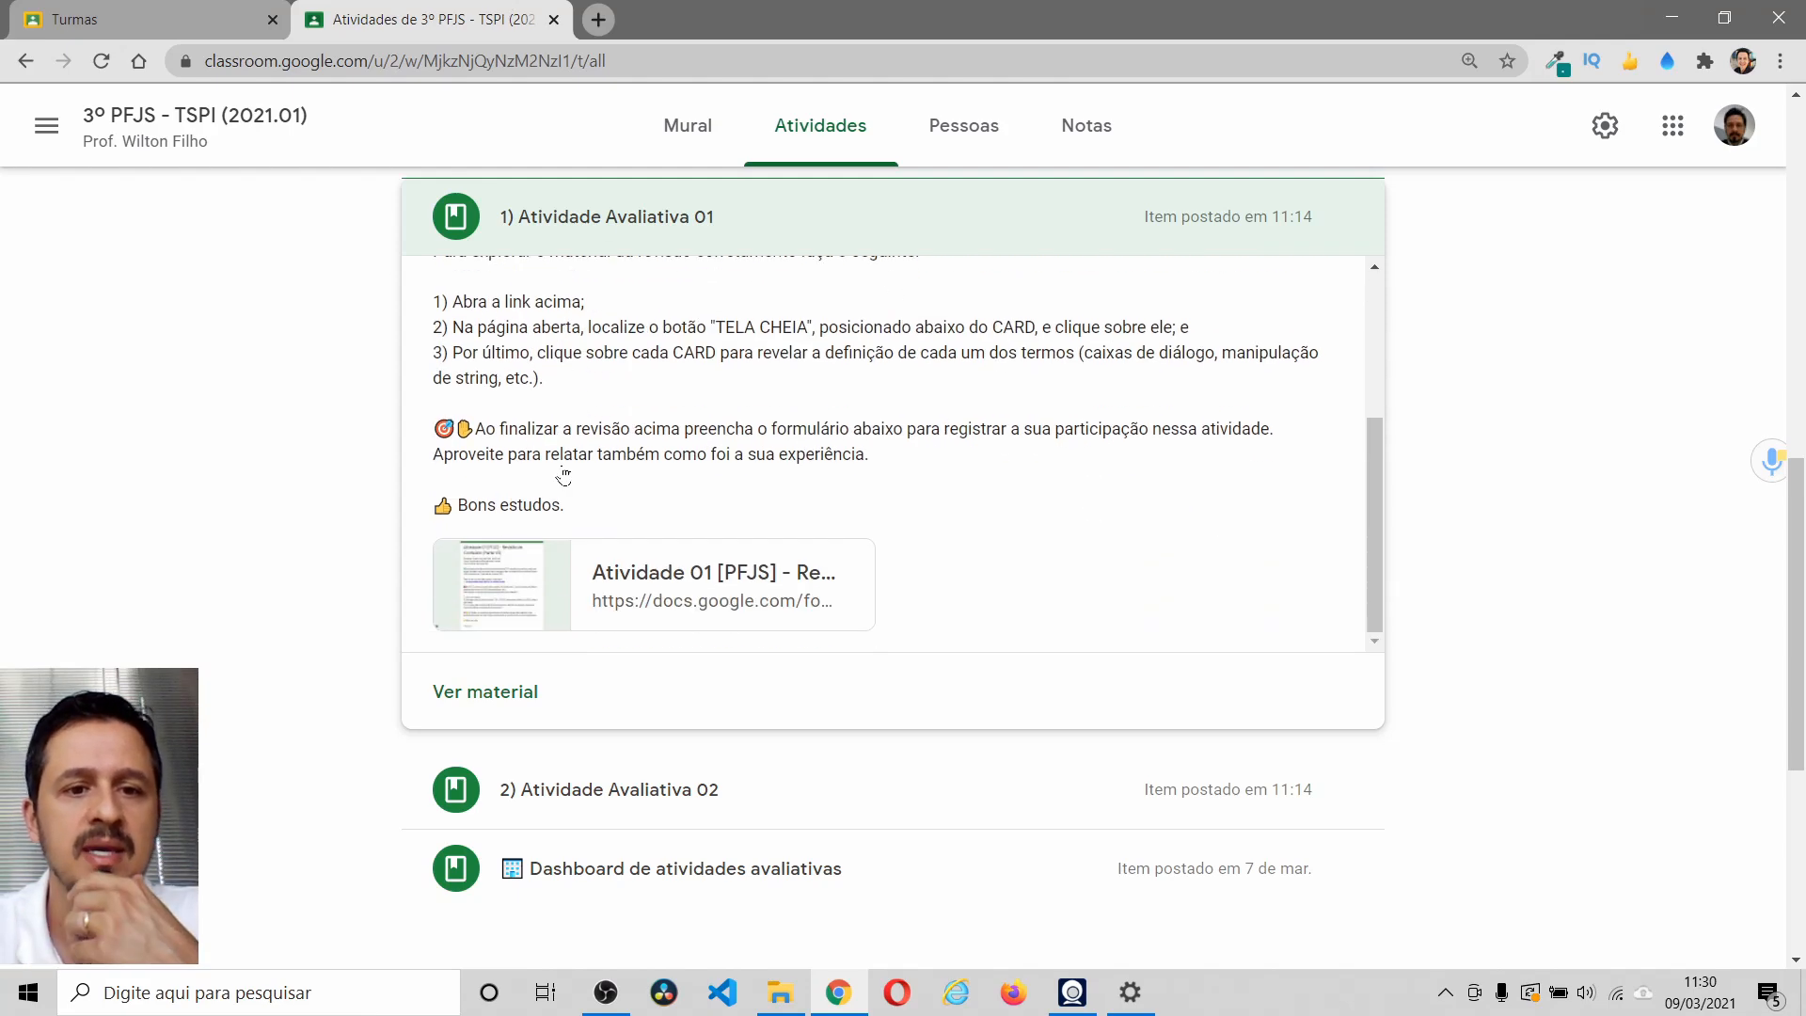
click(697, 576)
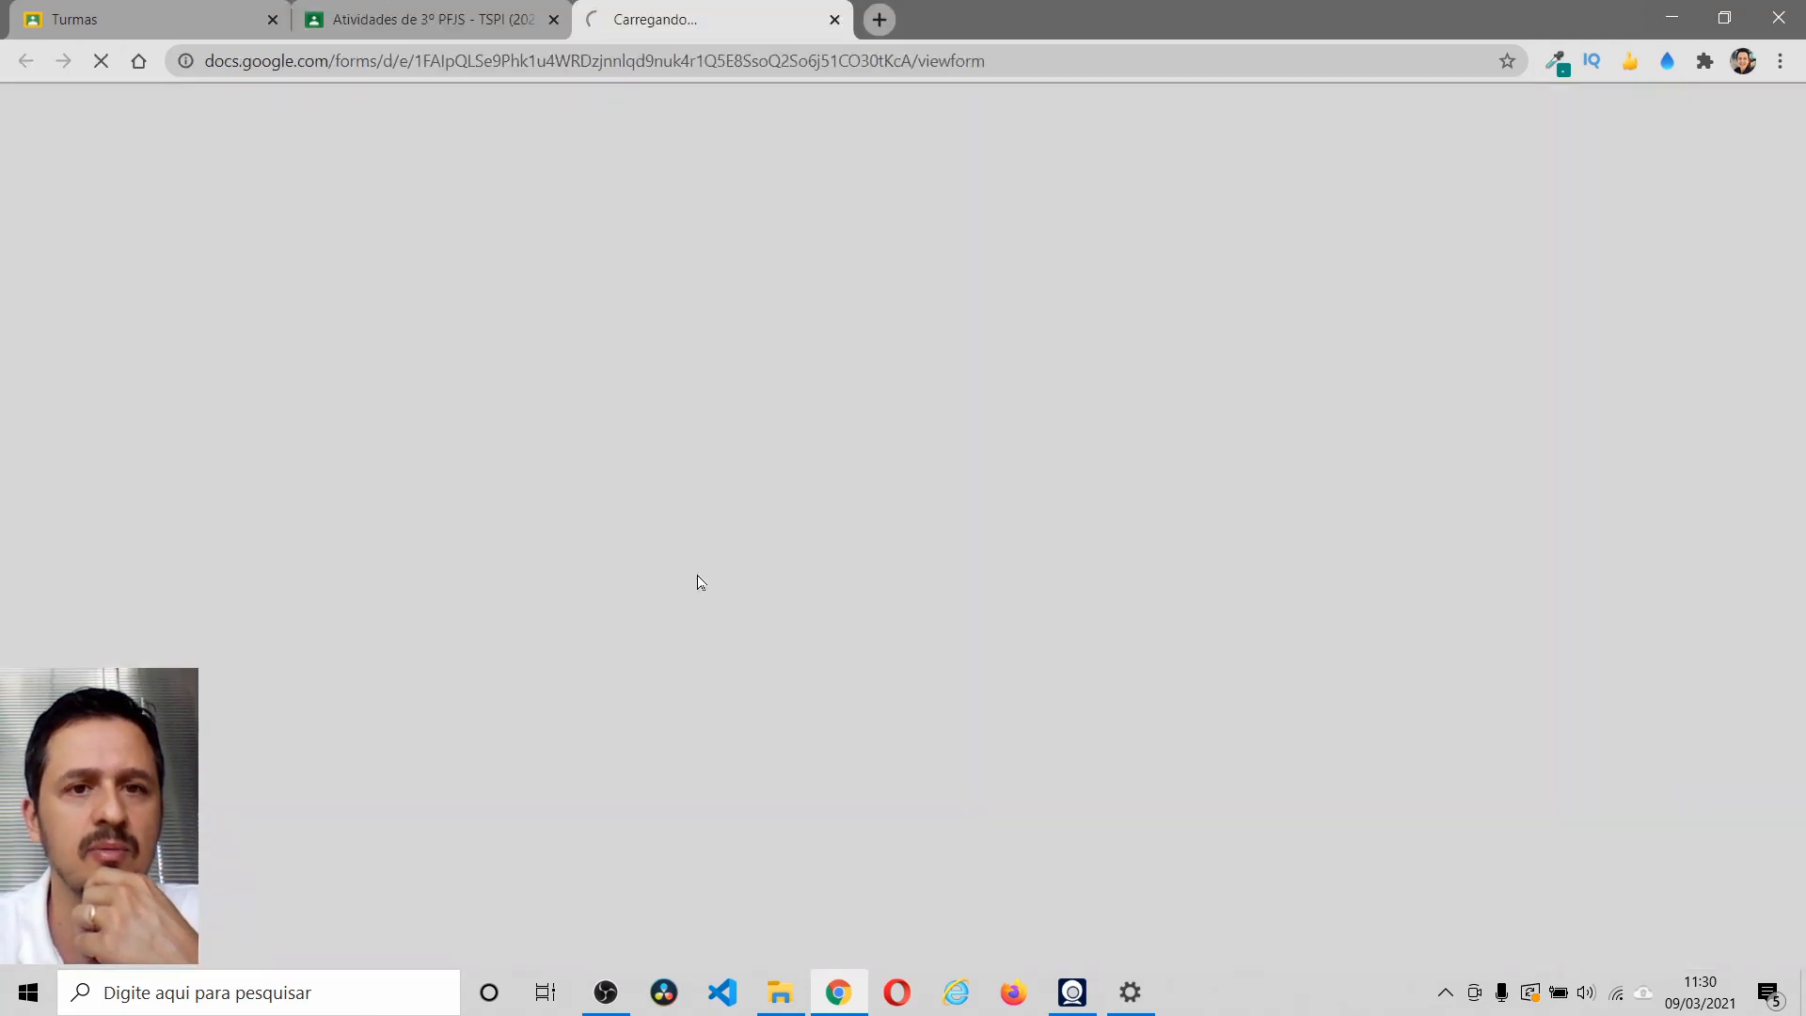
key(ctrl+plus)
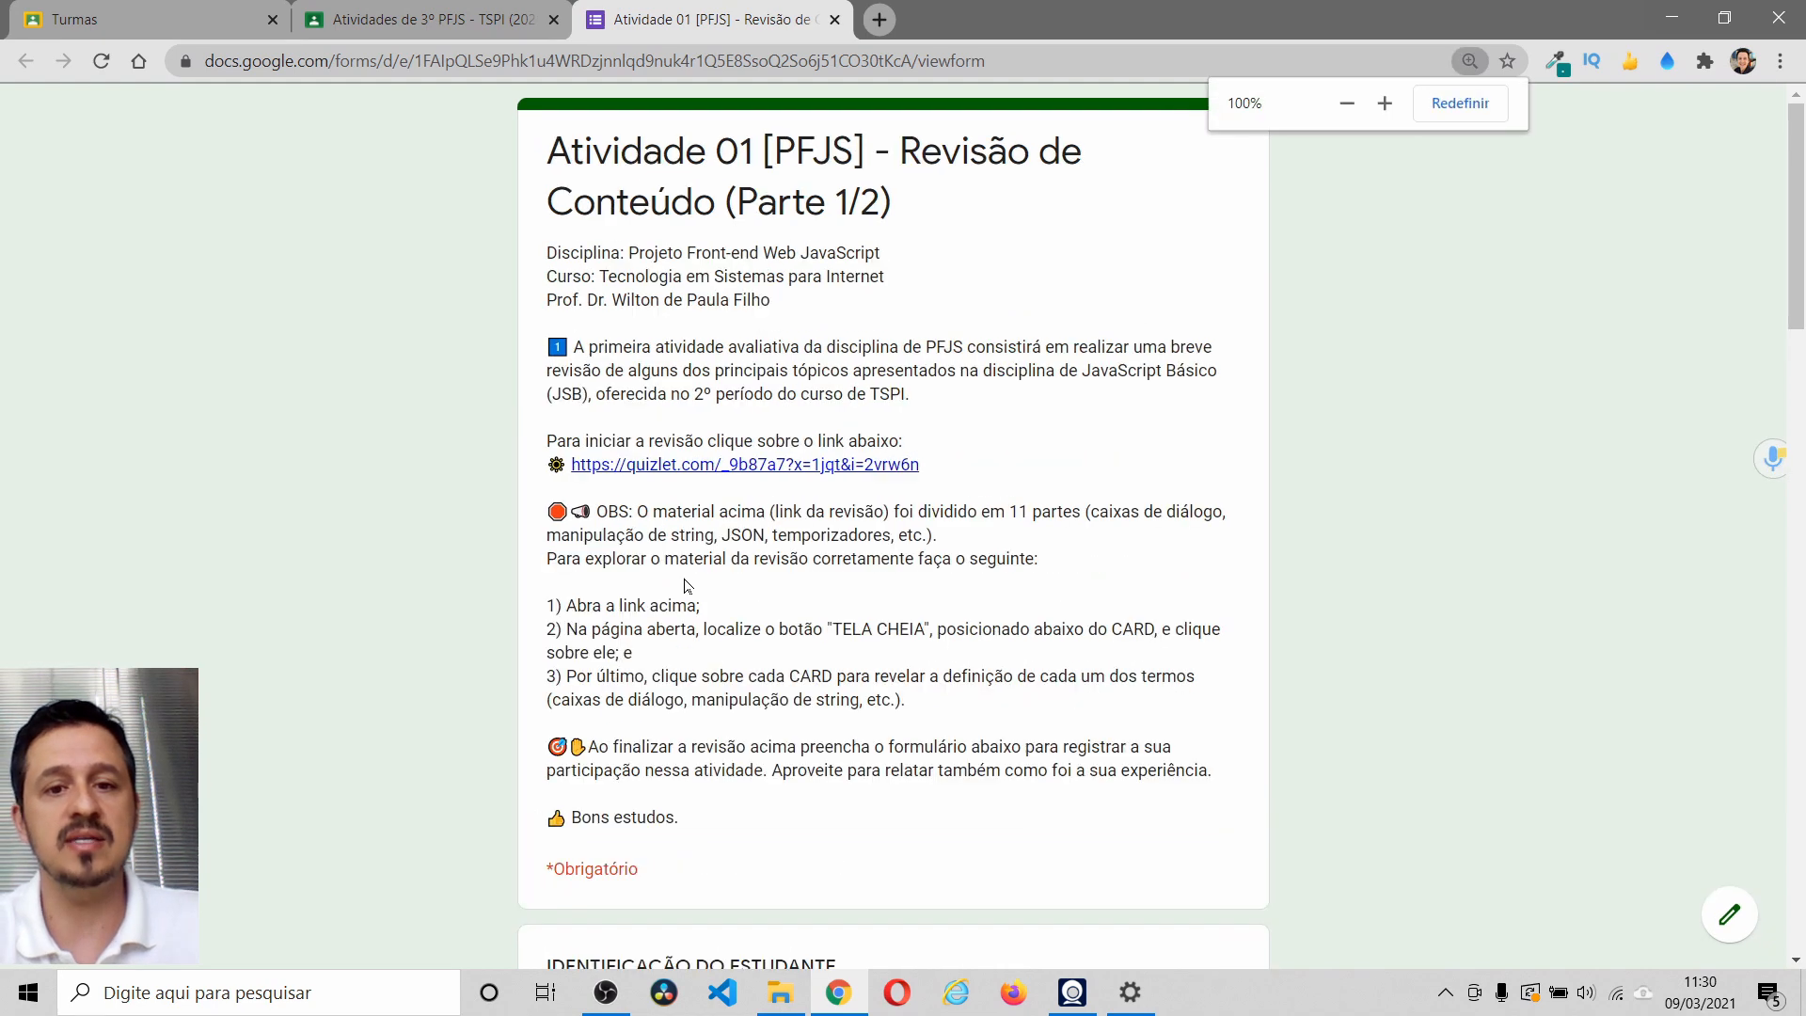
key(ctrl+plus)
scroll(790, 545, down, 1)
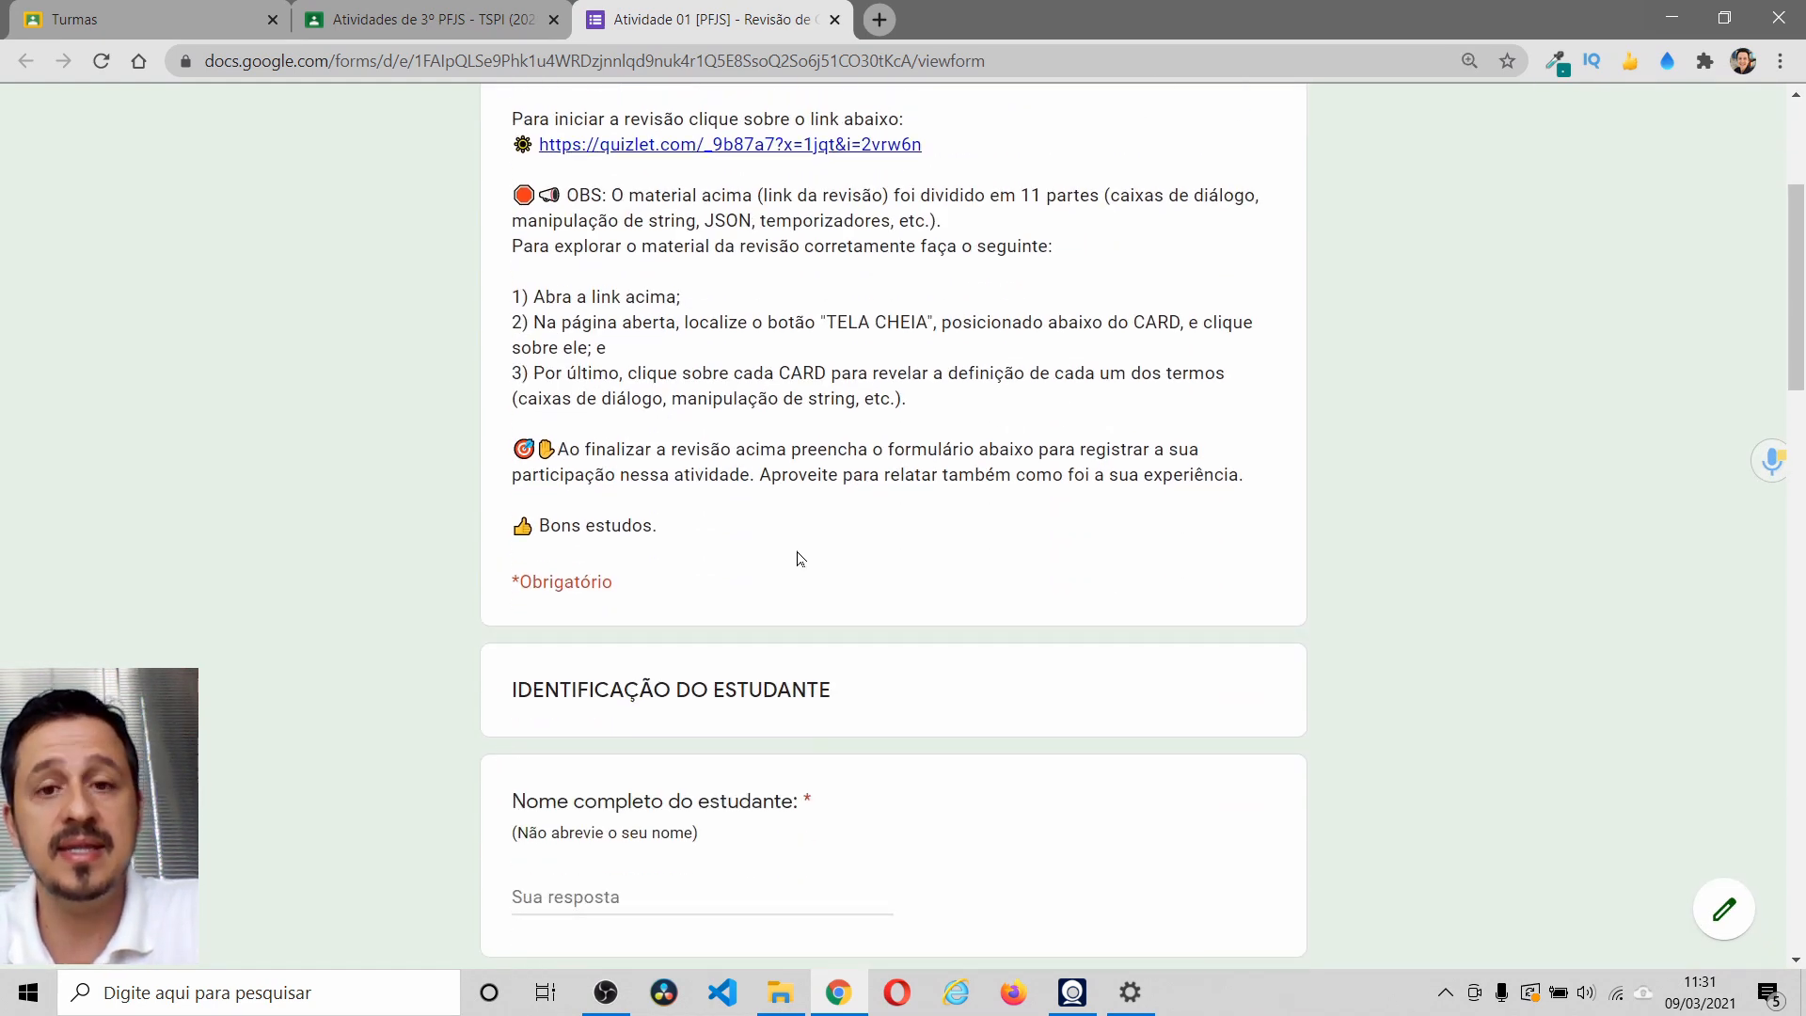
scroll(798, 559, down, 6)
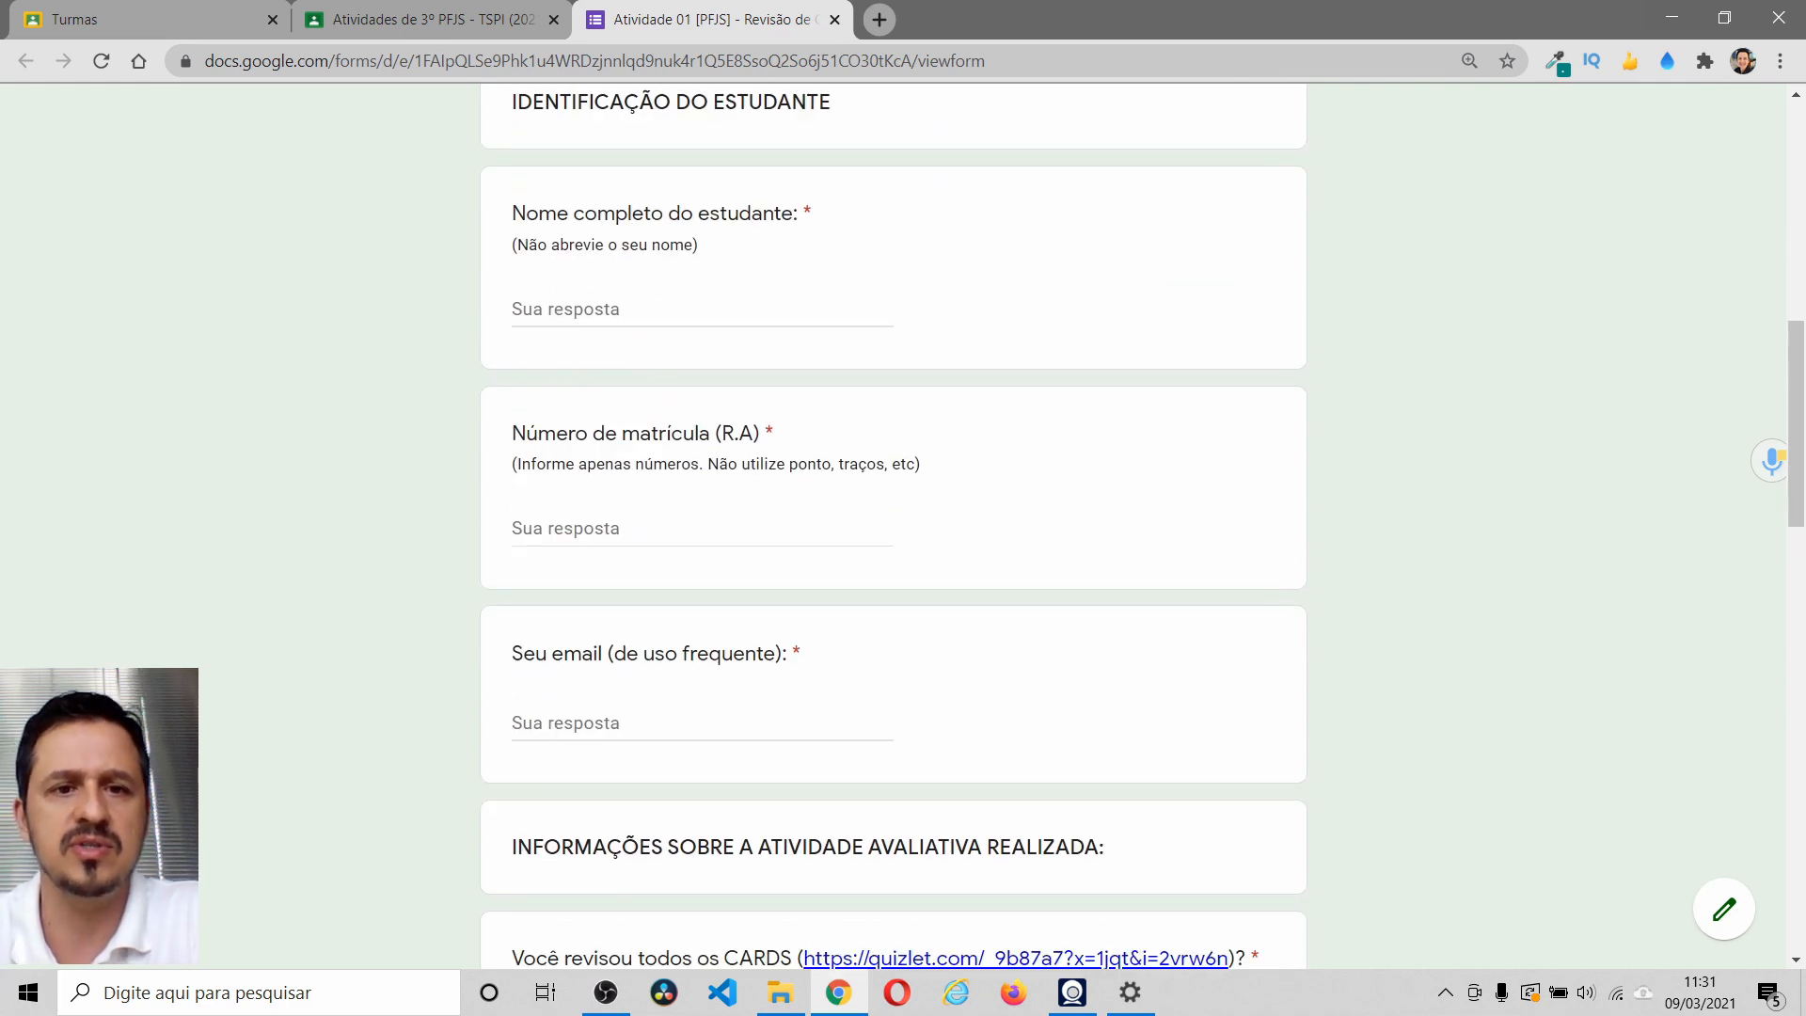
scroll(624, 295, down, 3)
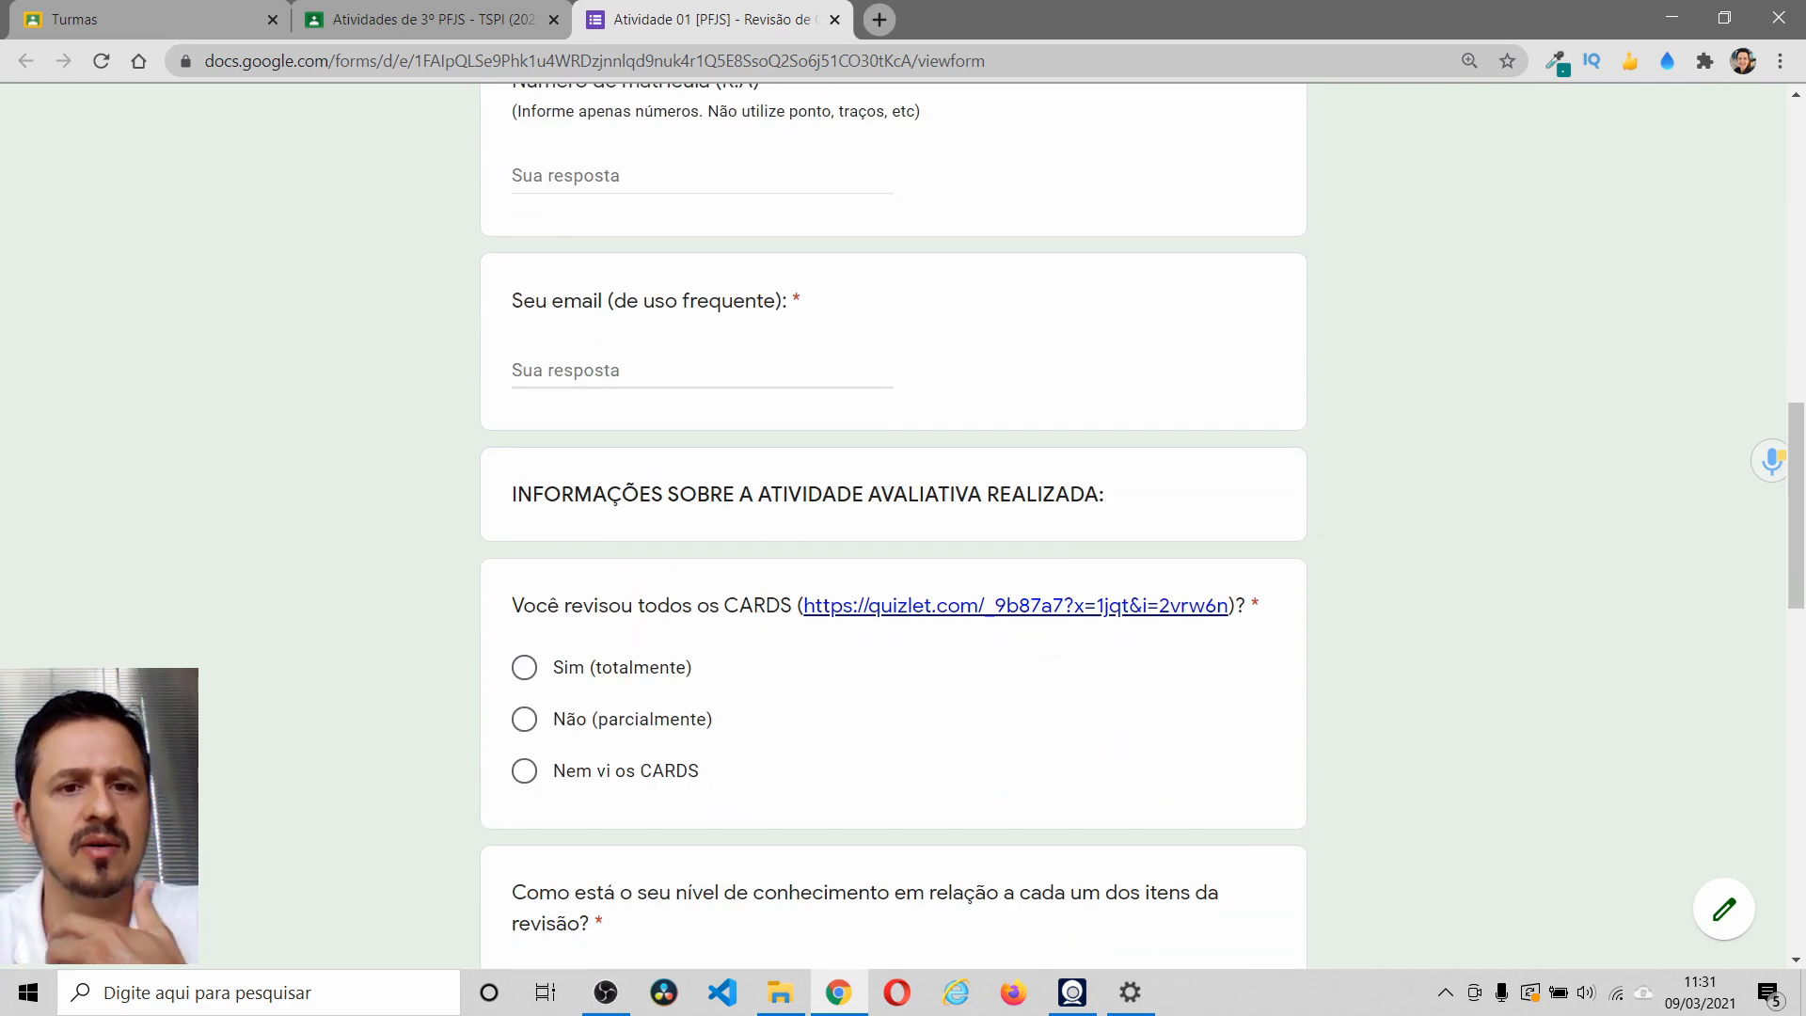
scroll(650, 348, down, 4)
scroll(651, 362, down, 3)
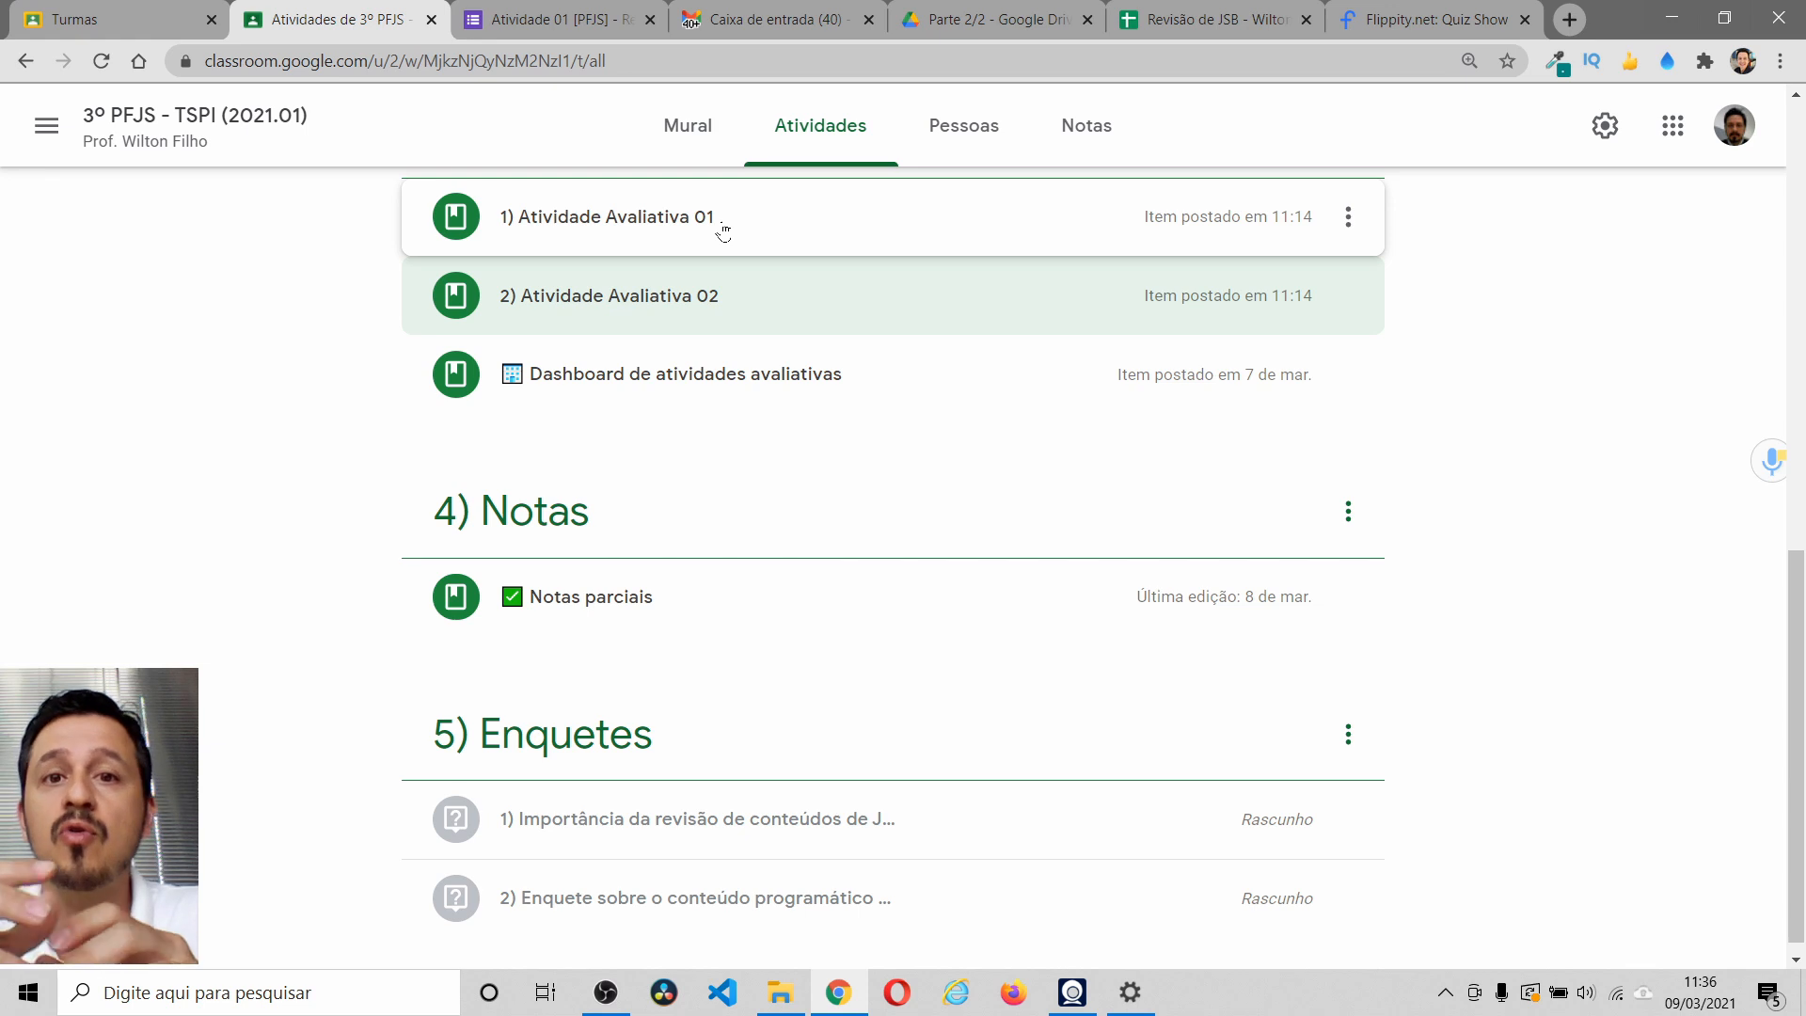
- Check the 2) Atividade Avaliativa 02 instructions, then set the Flippity quiz board to three teams
click(723, 293)
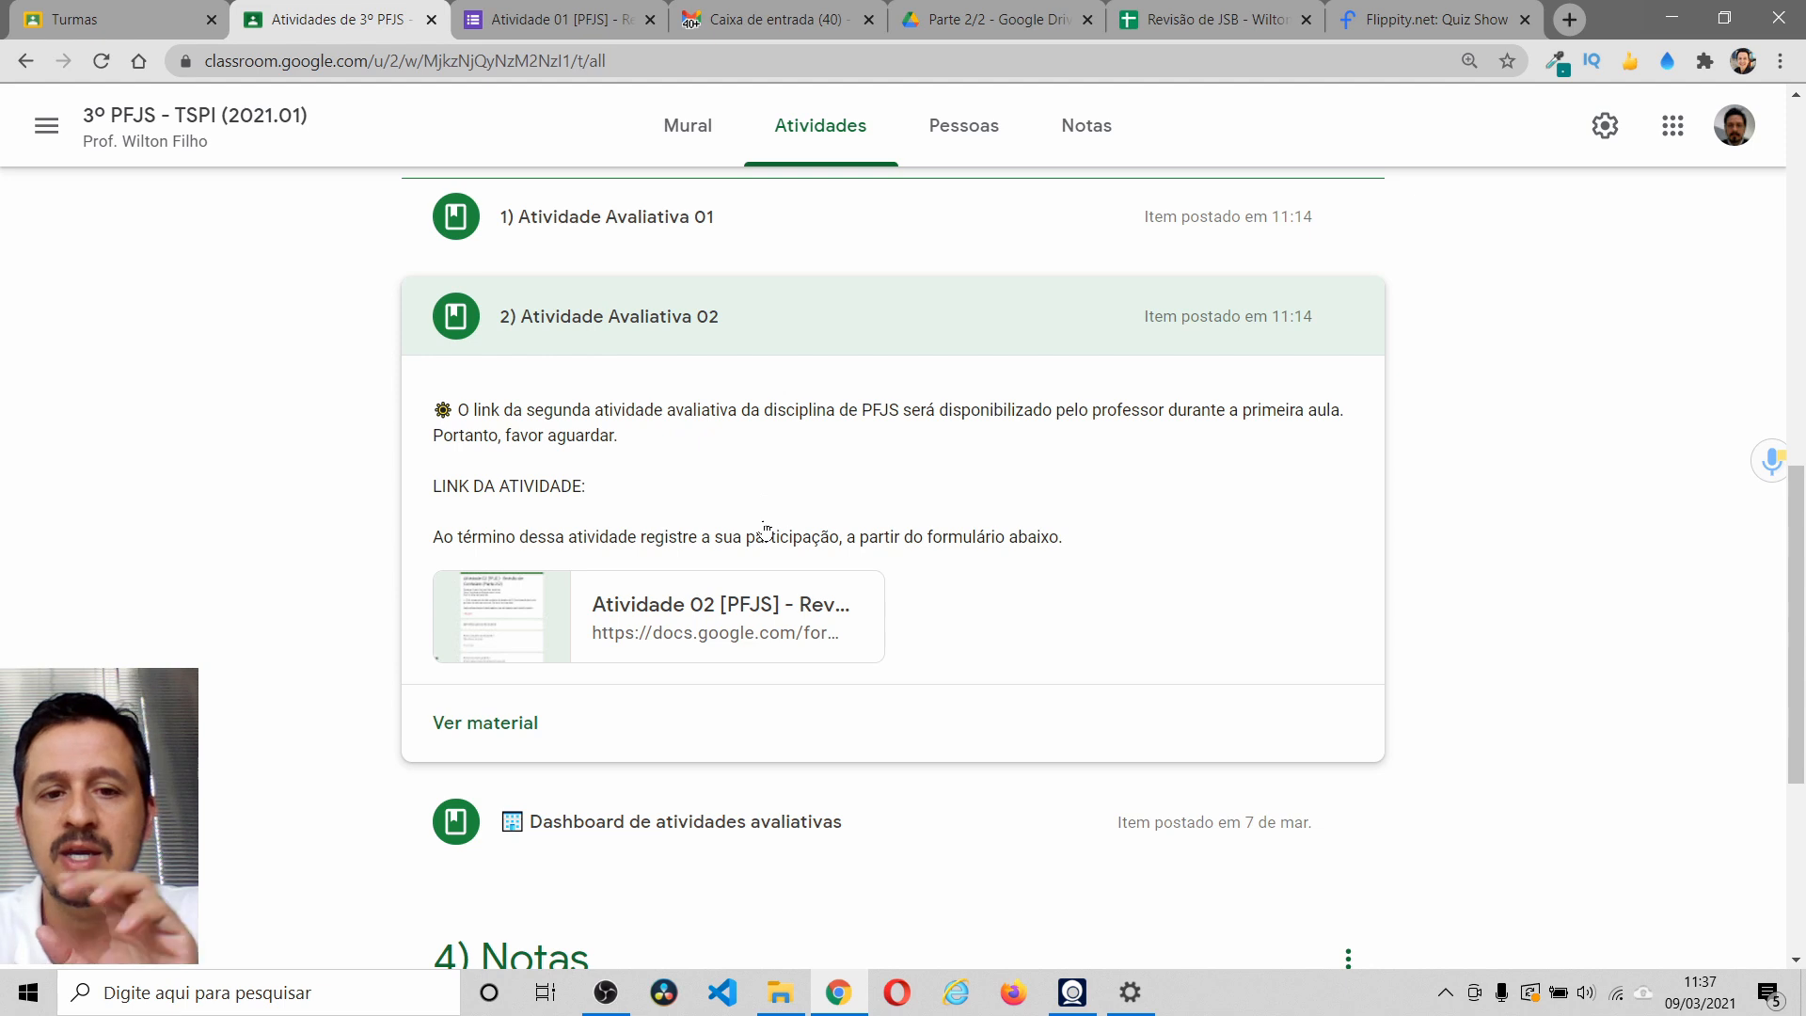
click(1402, 19)
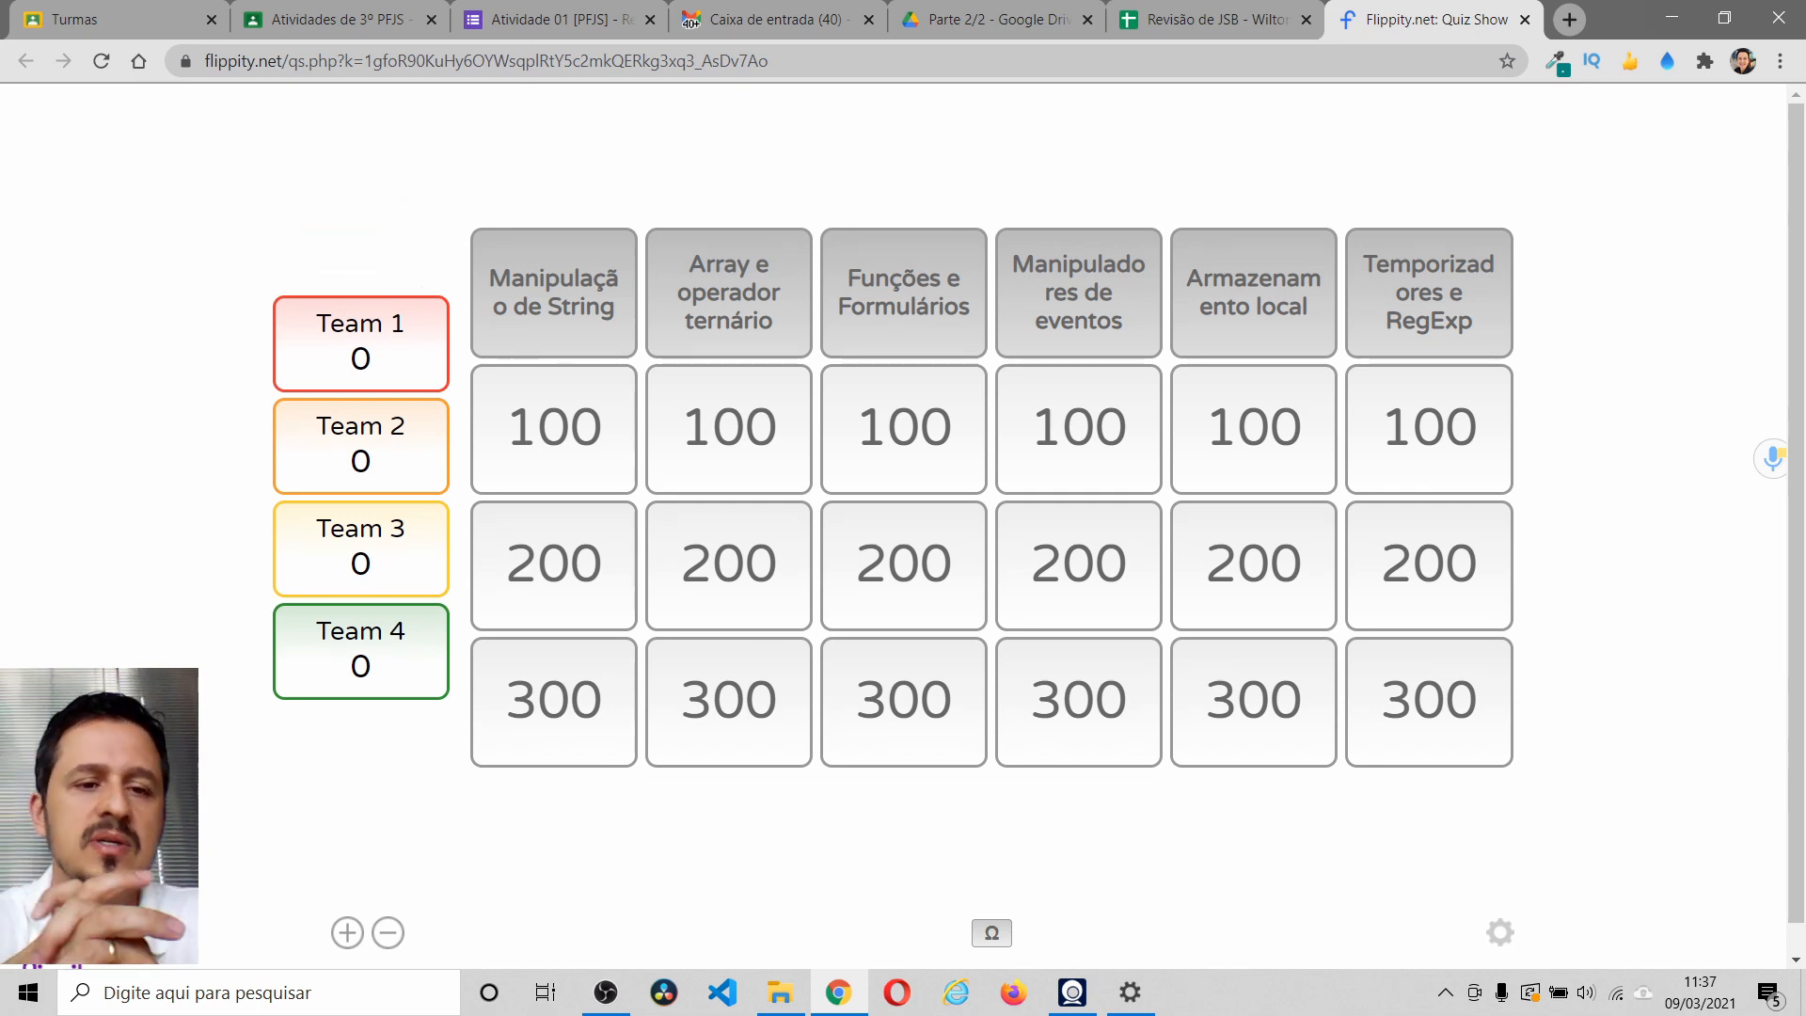
click(347, 932)
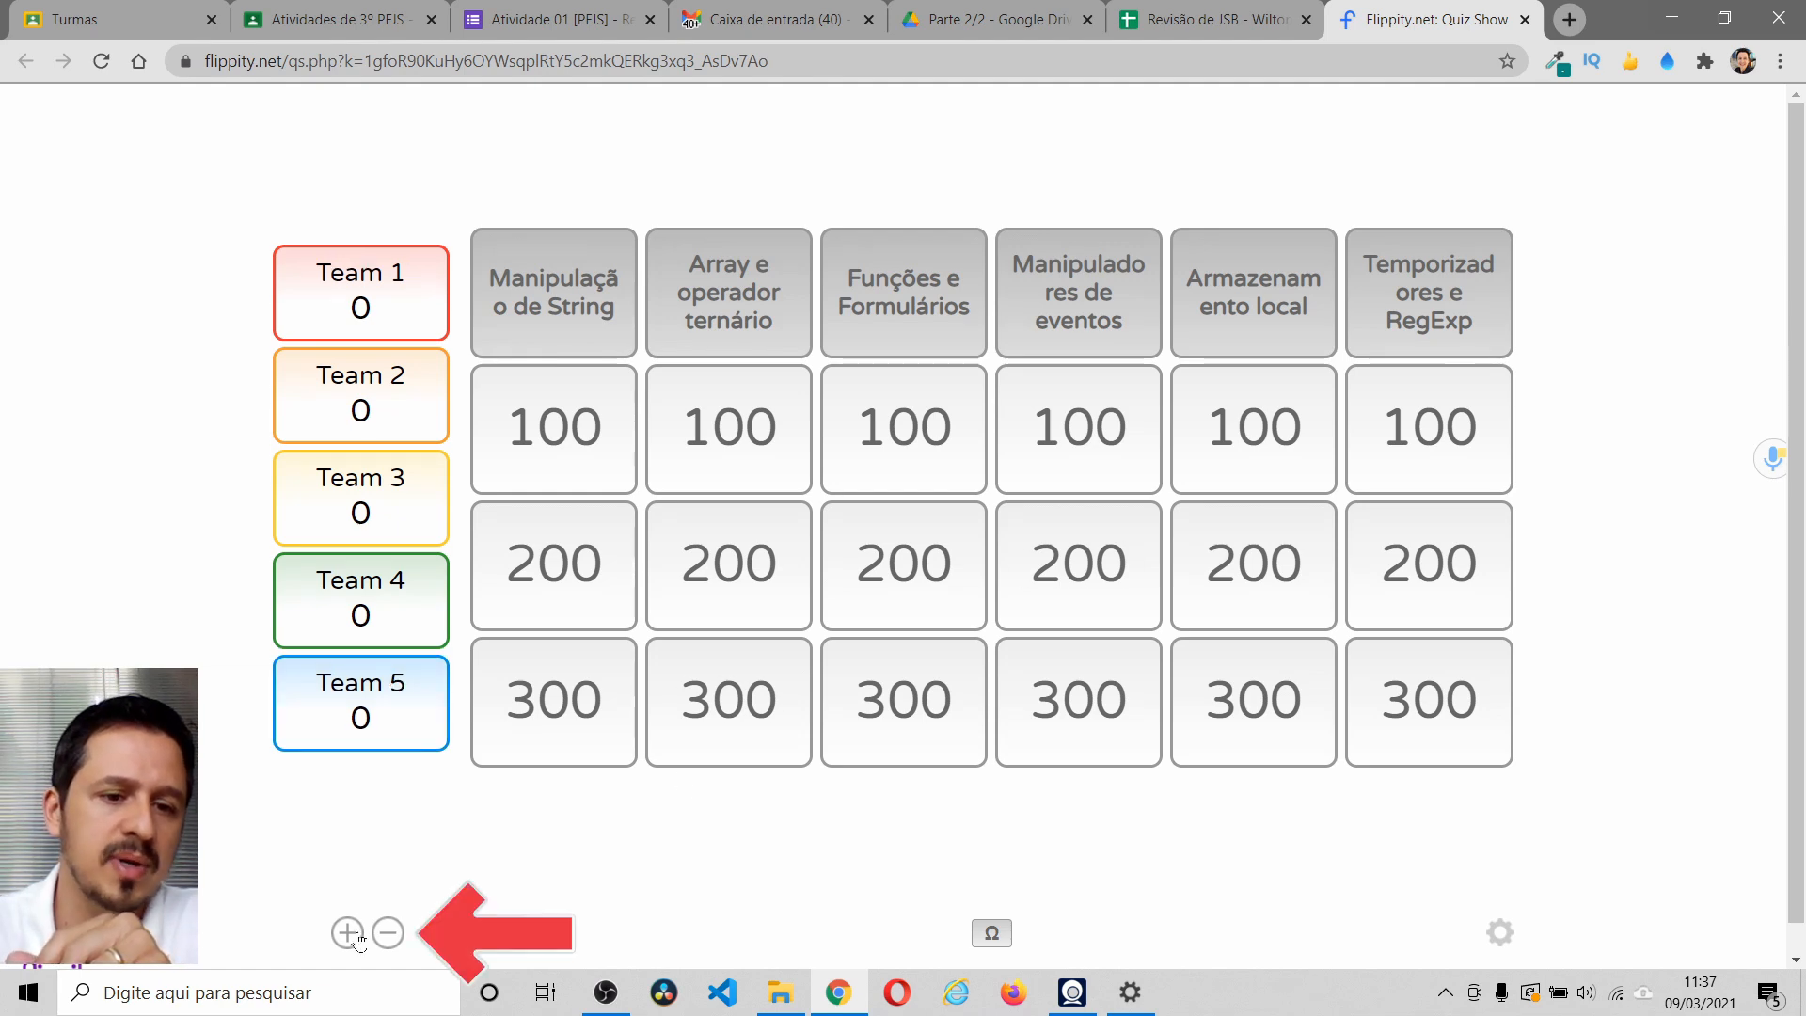
click(388, 932)
click(387, 933)
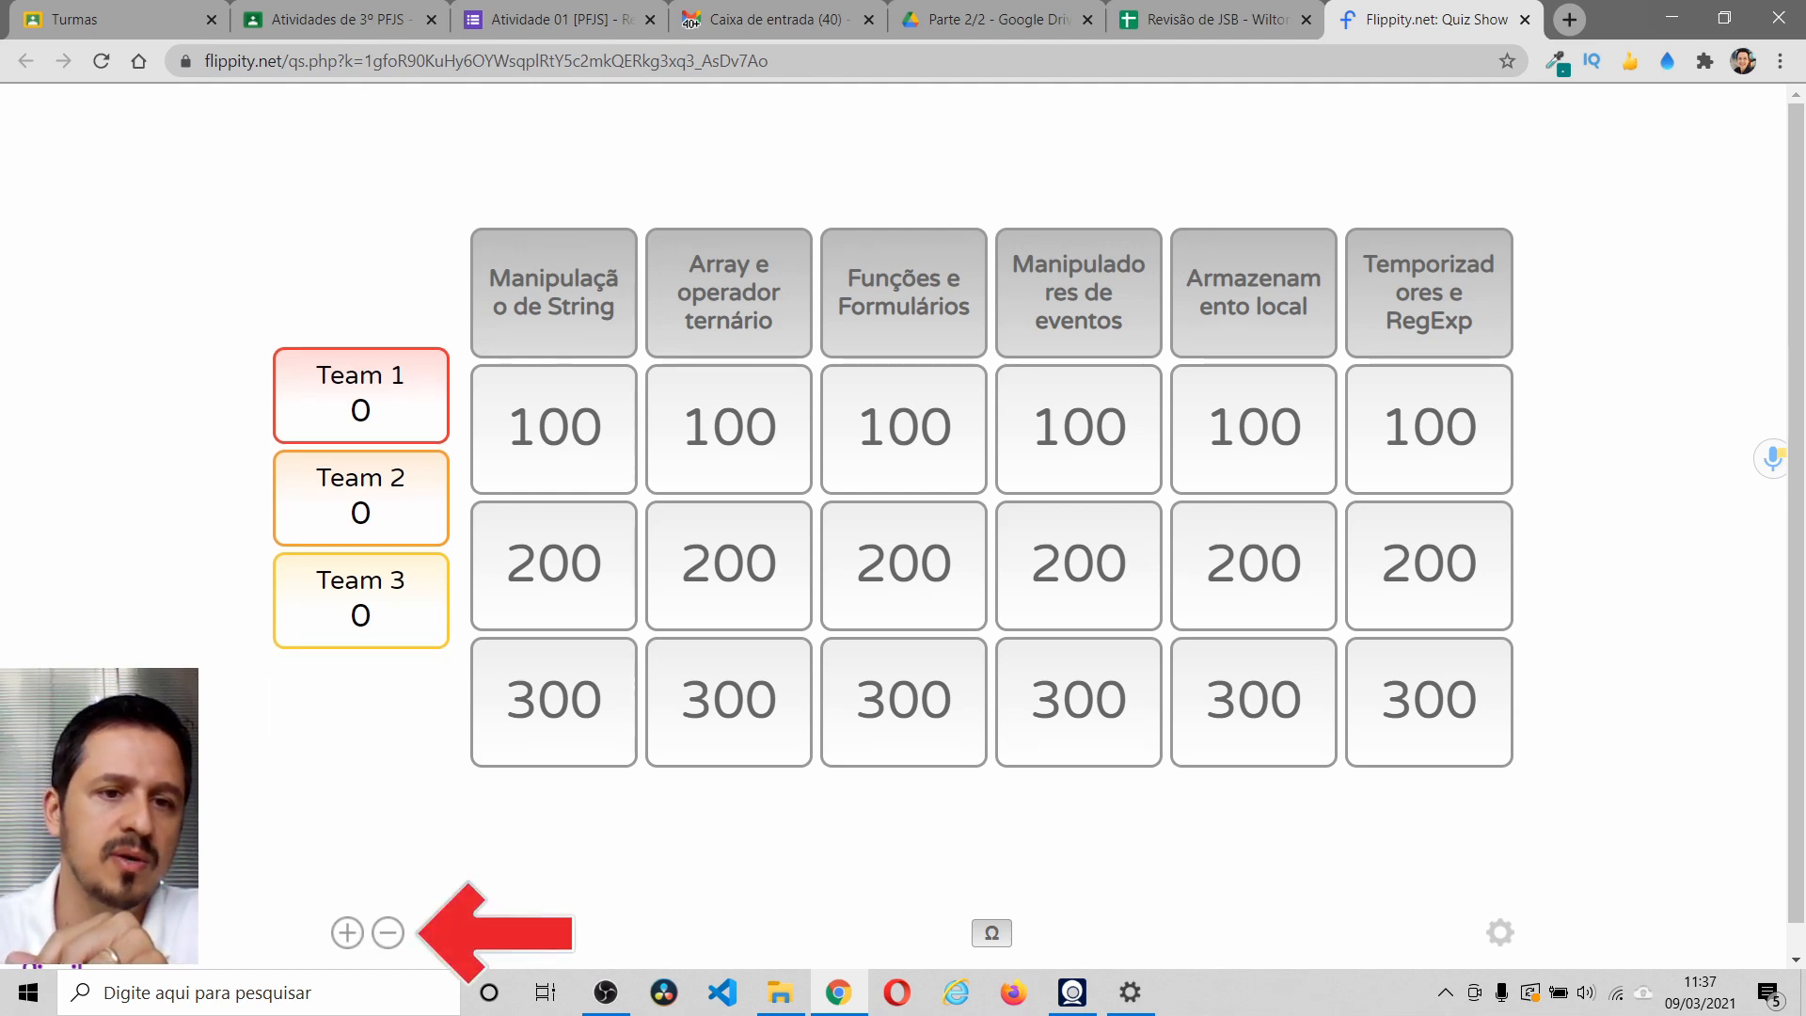
- Rename the first two teams on the quiz board as Grupo 1 and Grupo 2
click(357, 414)
double_click(348, 375)
text(Grupo)
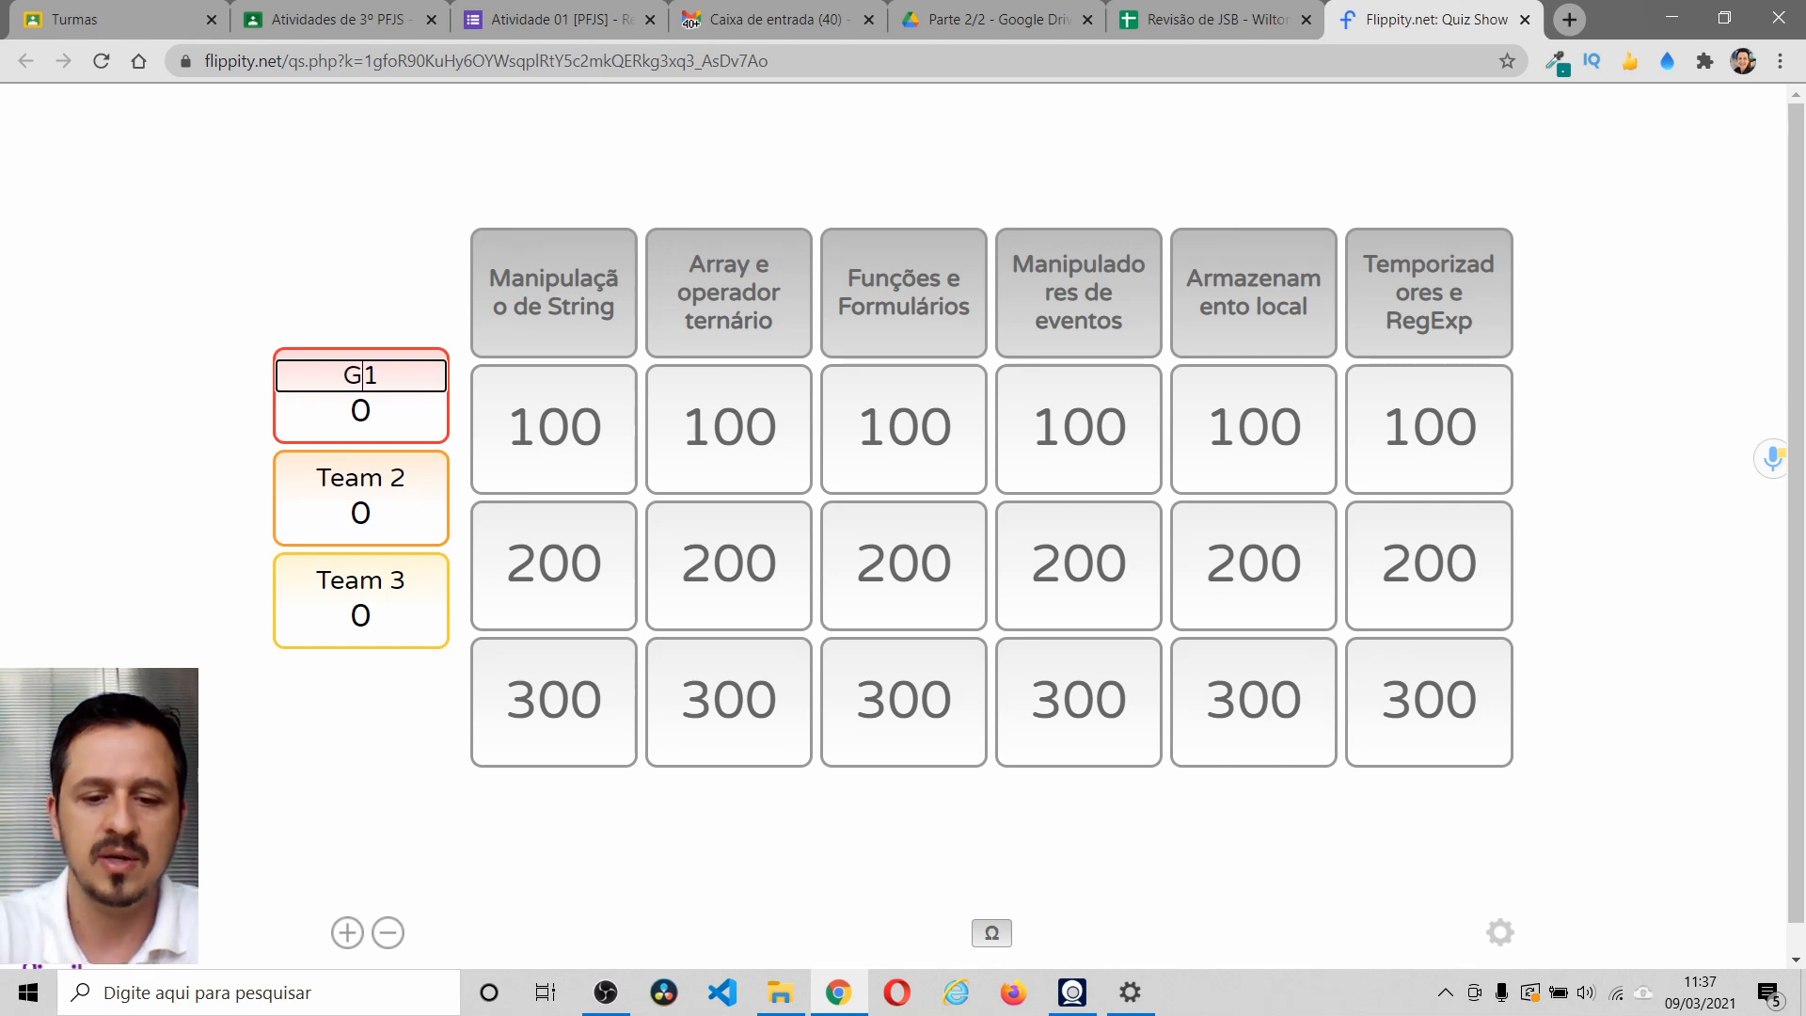
double_click(348, 478)
text(Grupo)
click(331, 285)
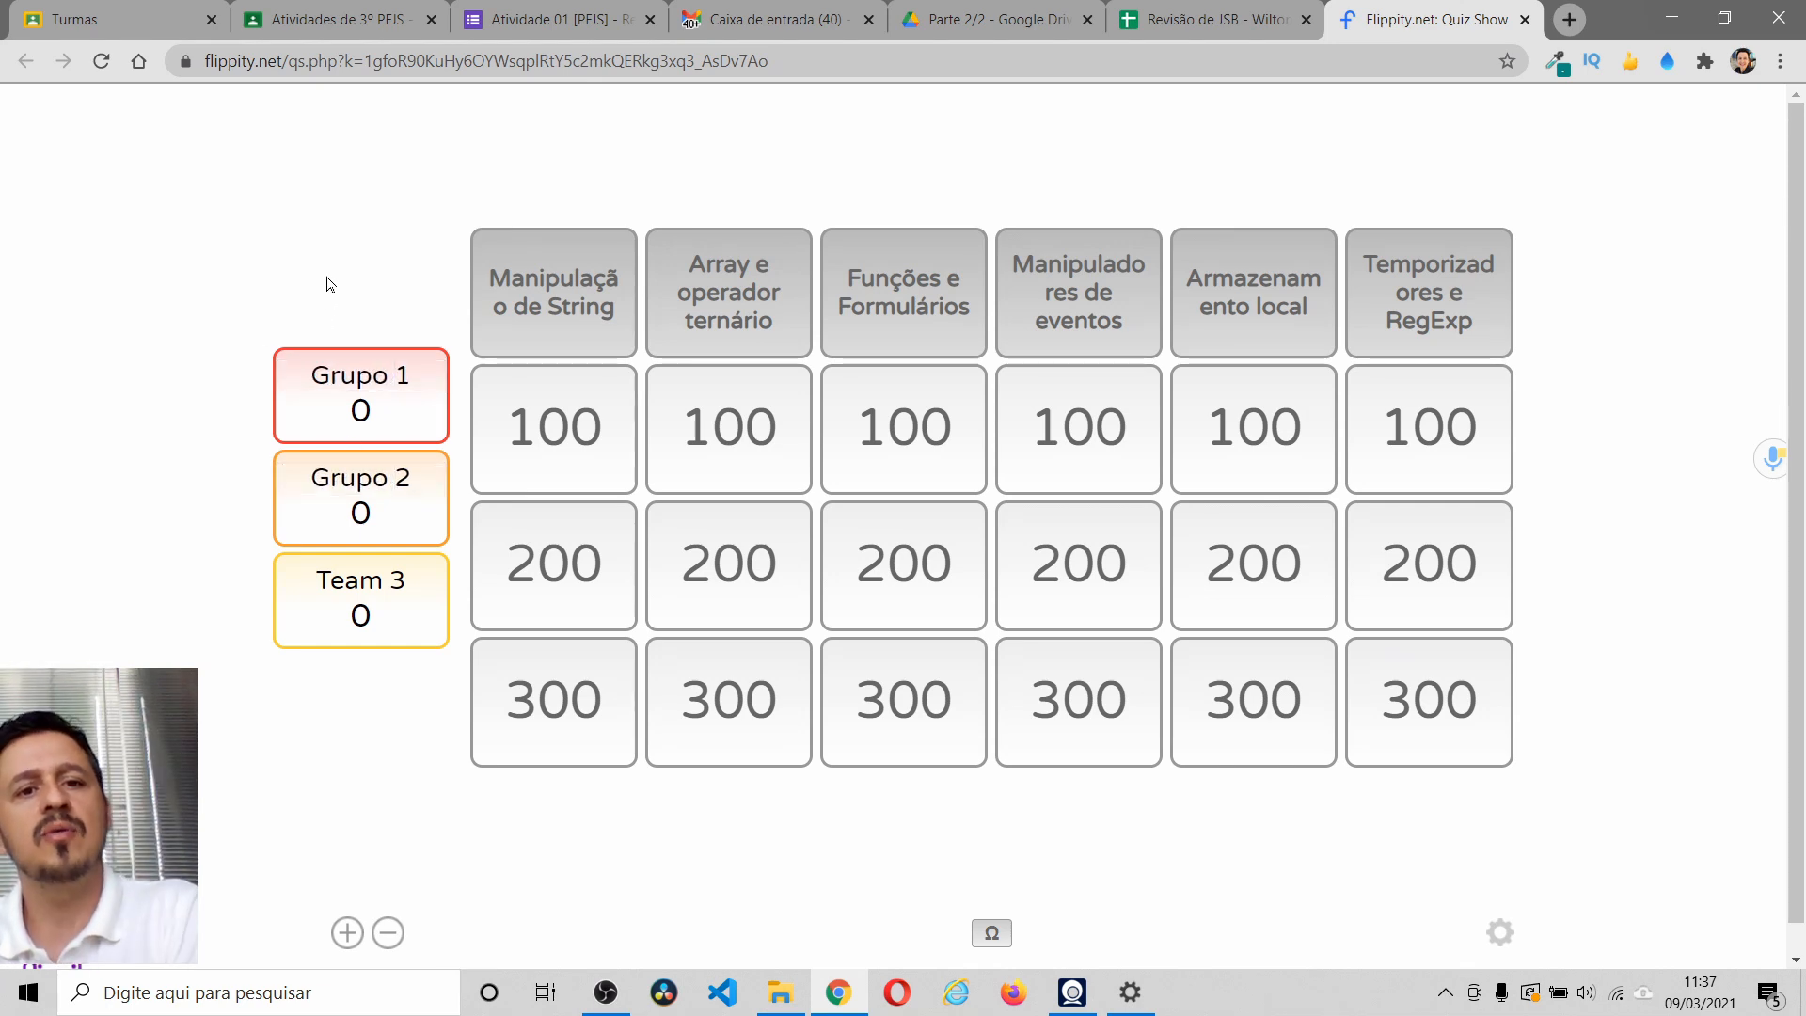
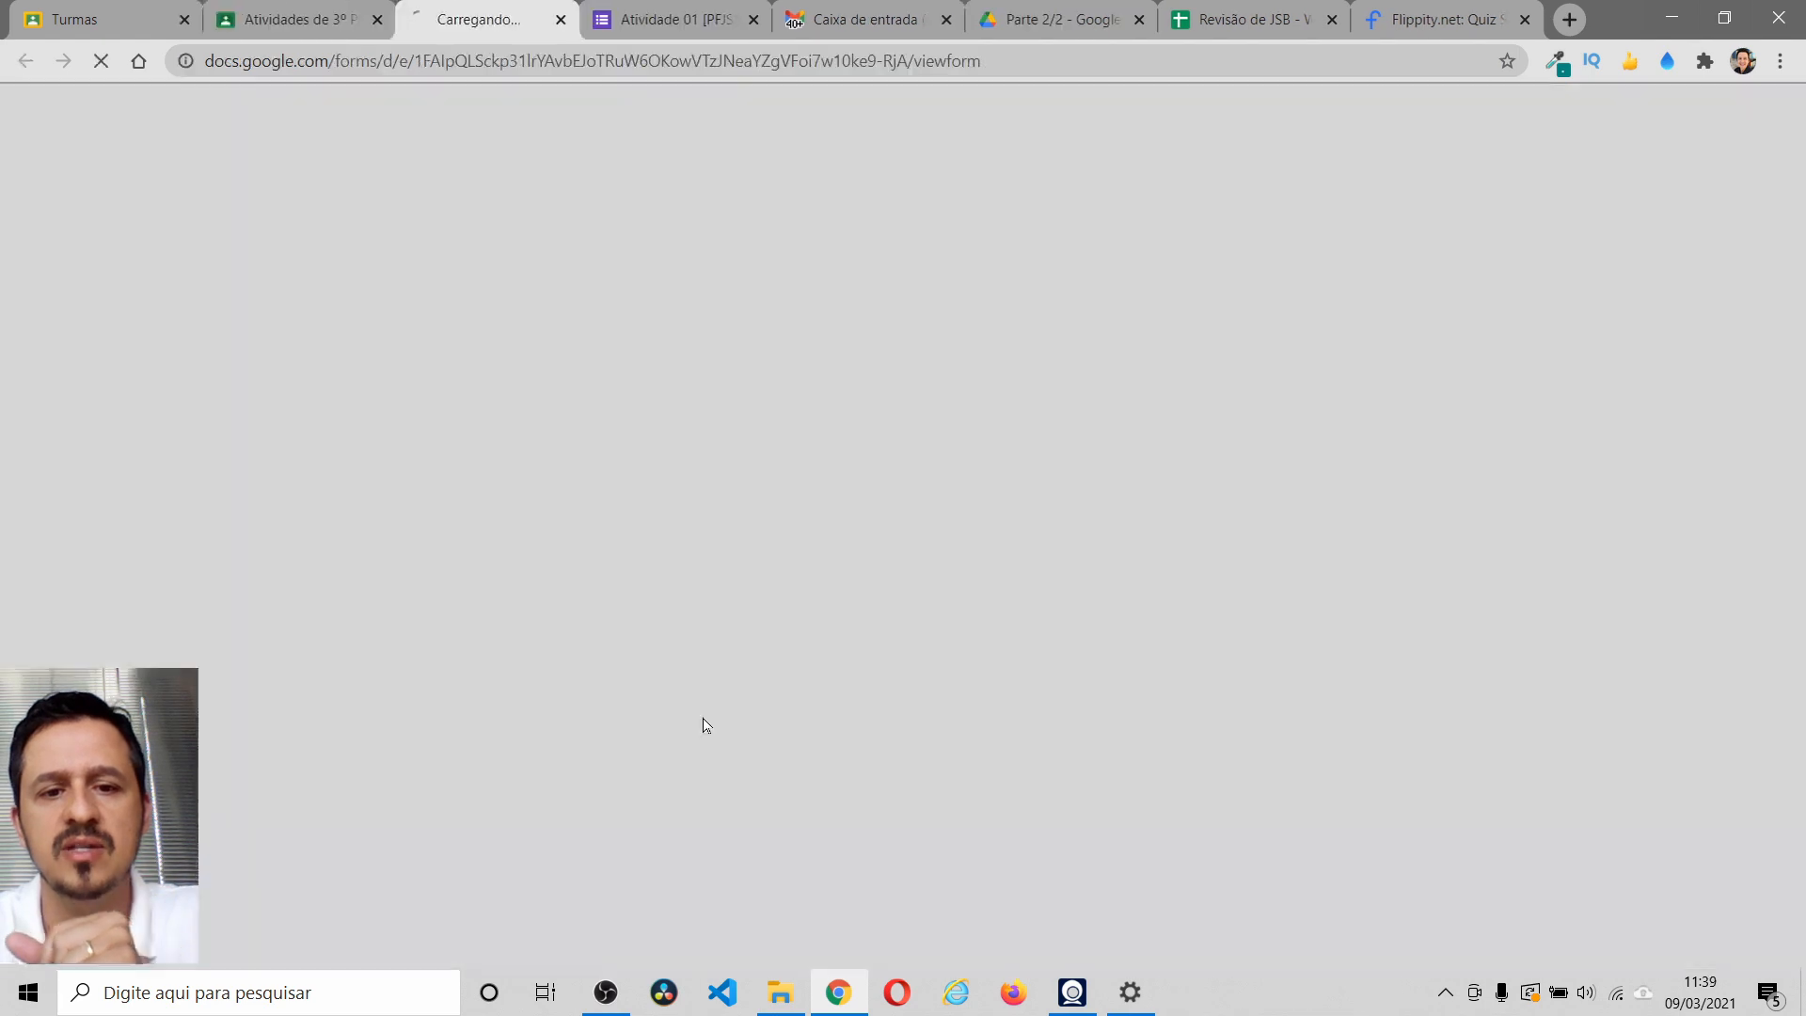
- Read the enlarged Atividade 02 participation form, then return to the class's activities in Google Classroom
scroll(743, 642, up, 3)
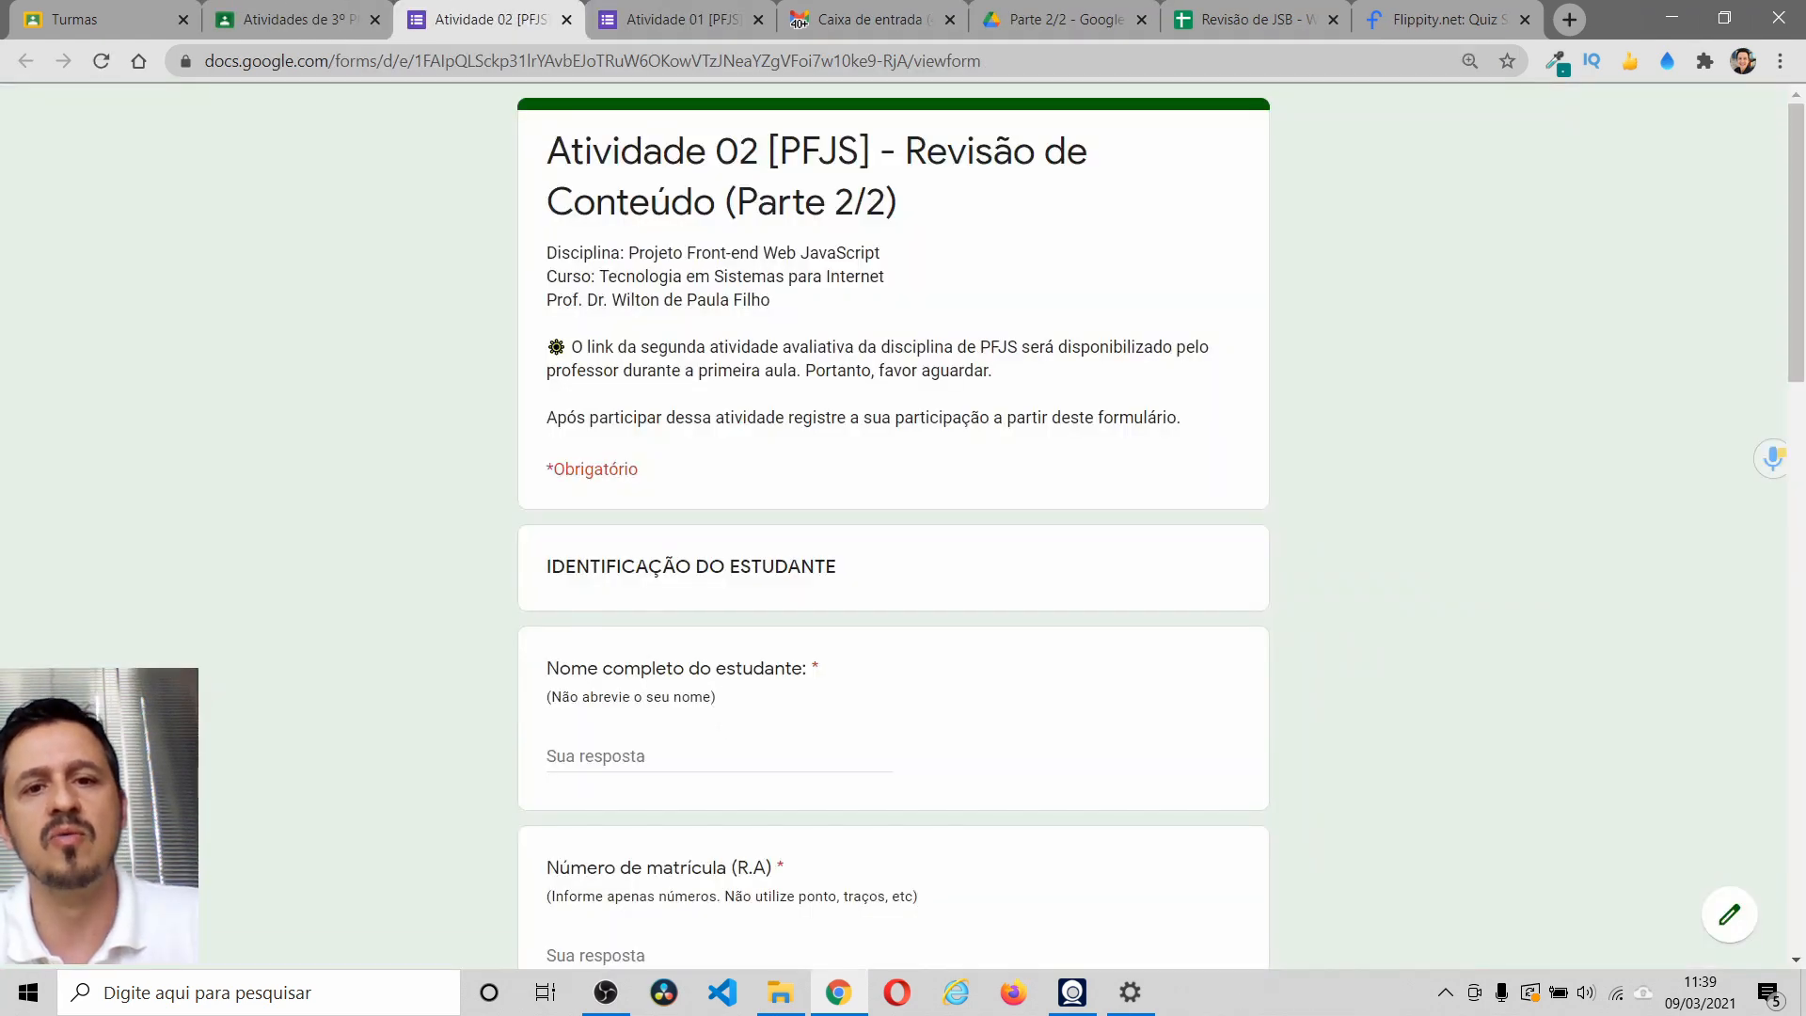
scroll(775, 663, down, 6)
scroll(775, 663, up, 4)
scroll(775, 666, up, 1)
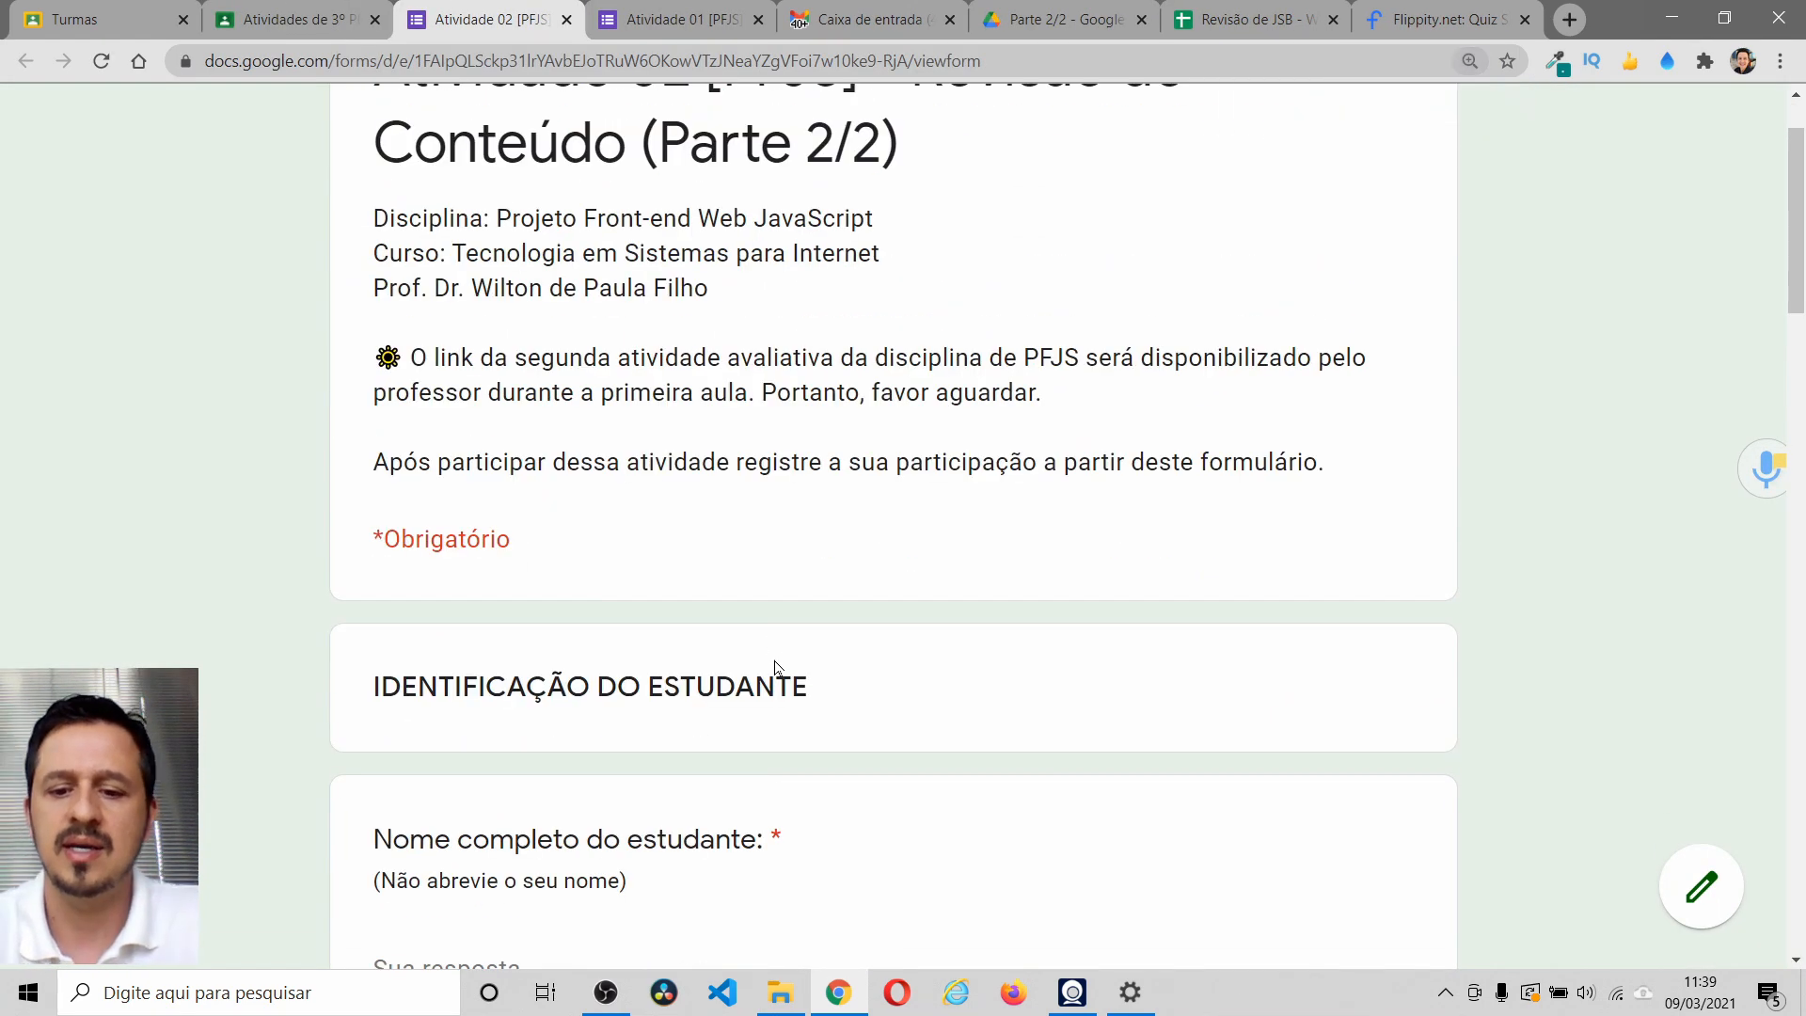
scroll(776, 666, down, 1)
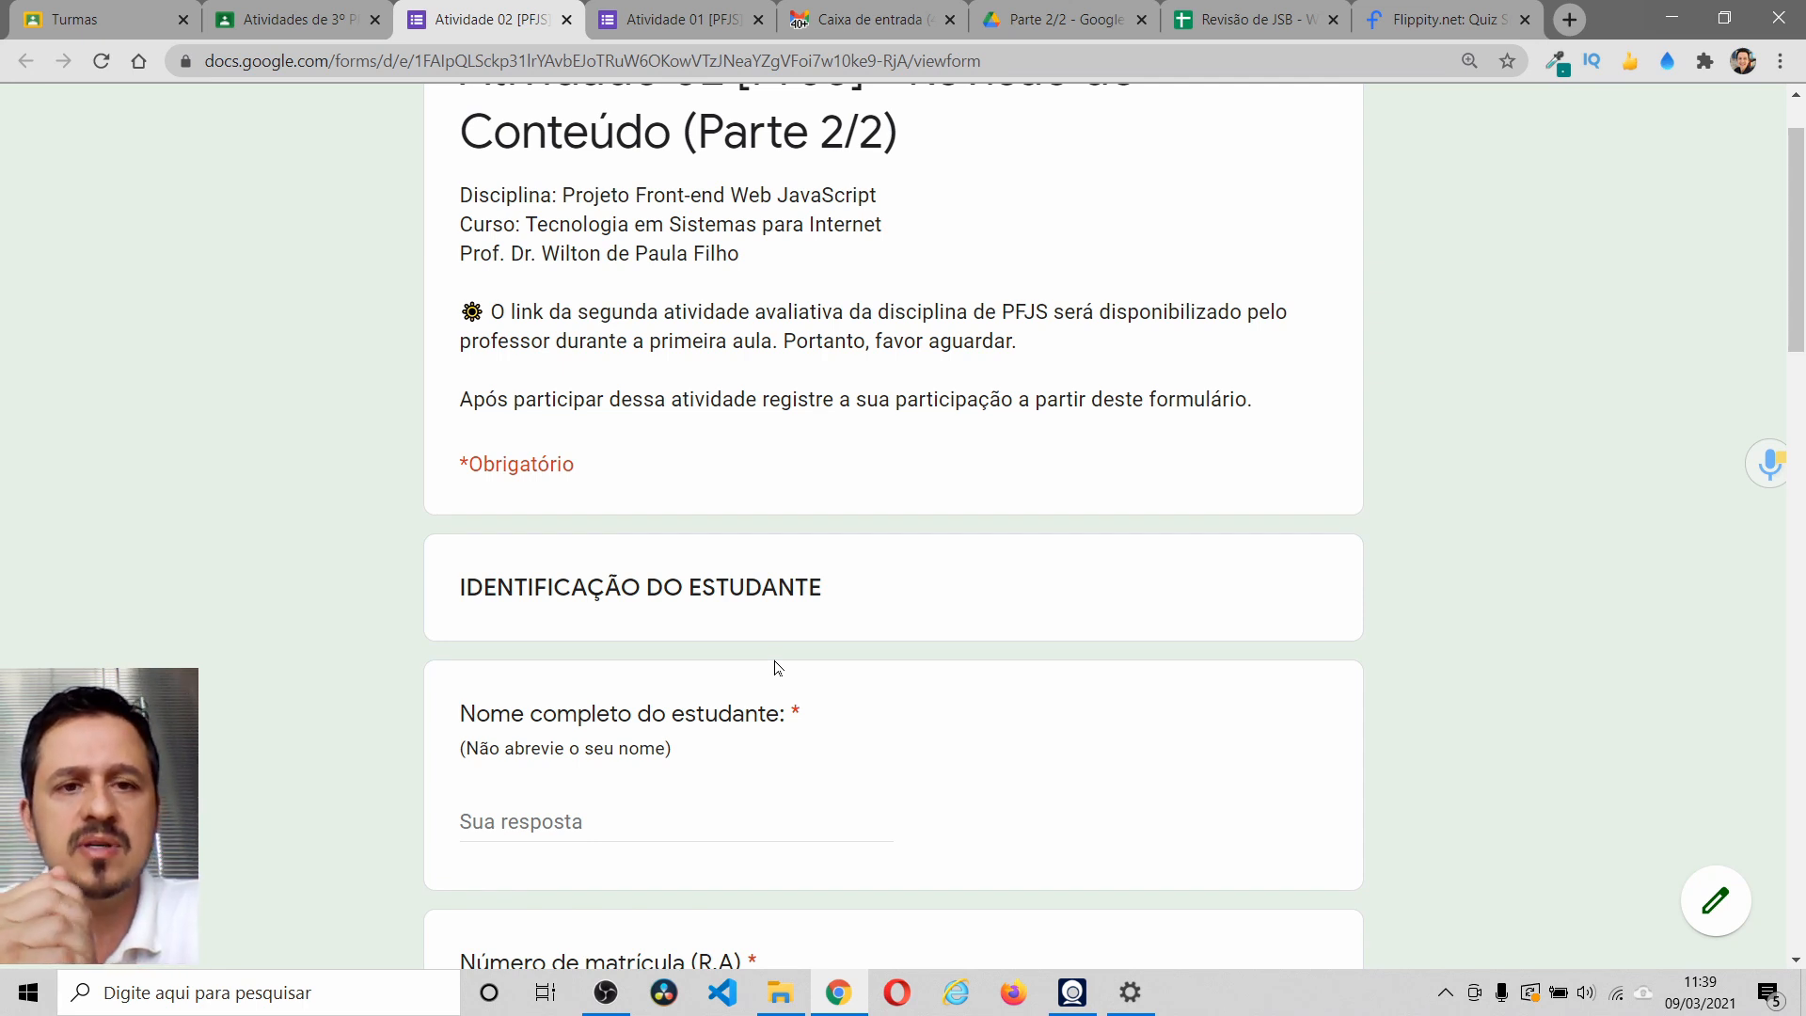
scroll(779, 668, up, 1)
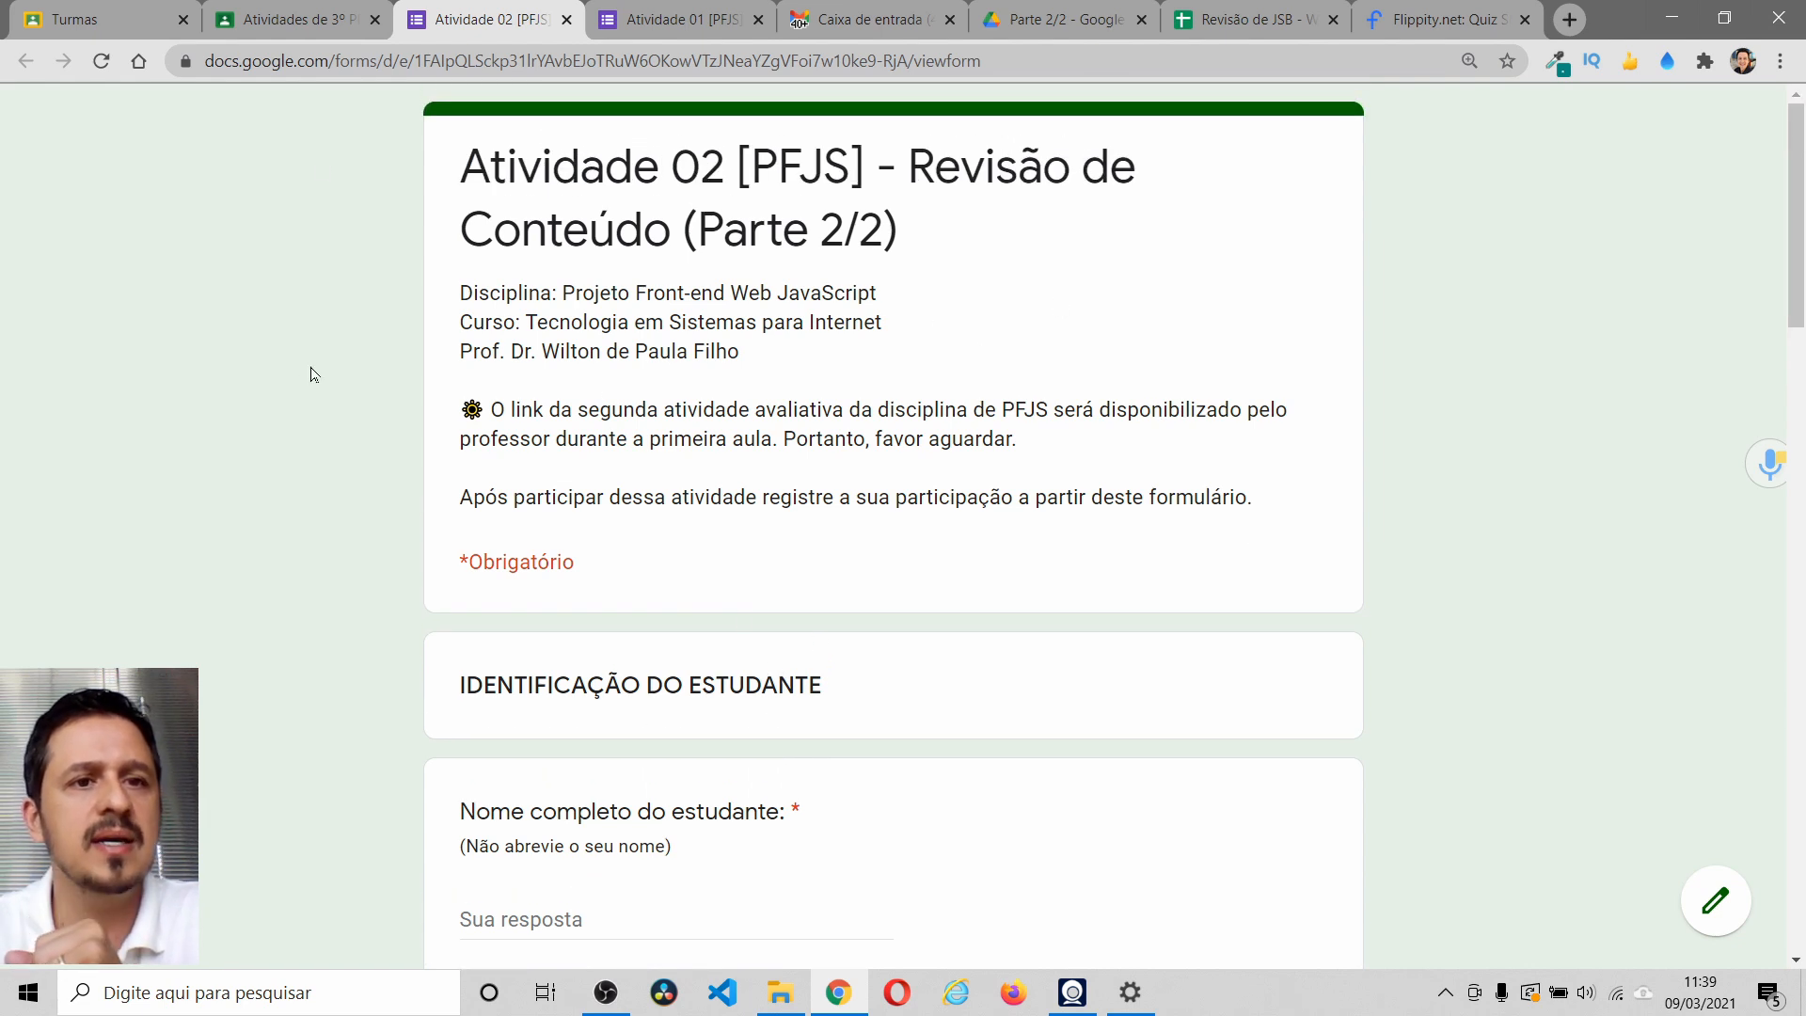
click(303, 17)
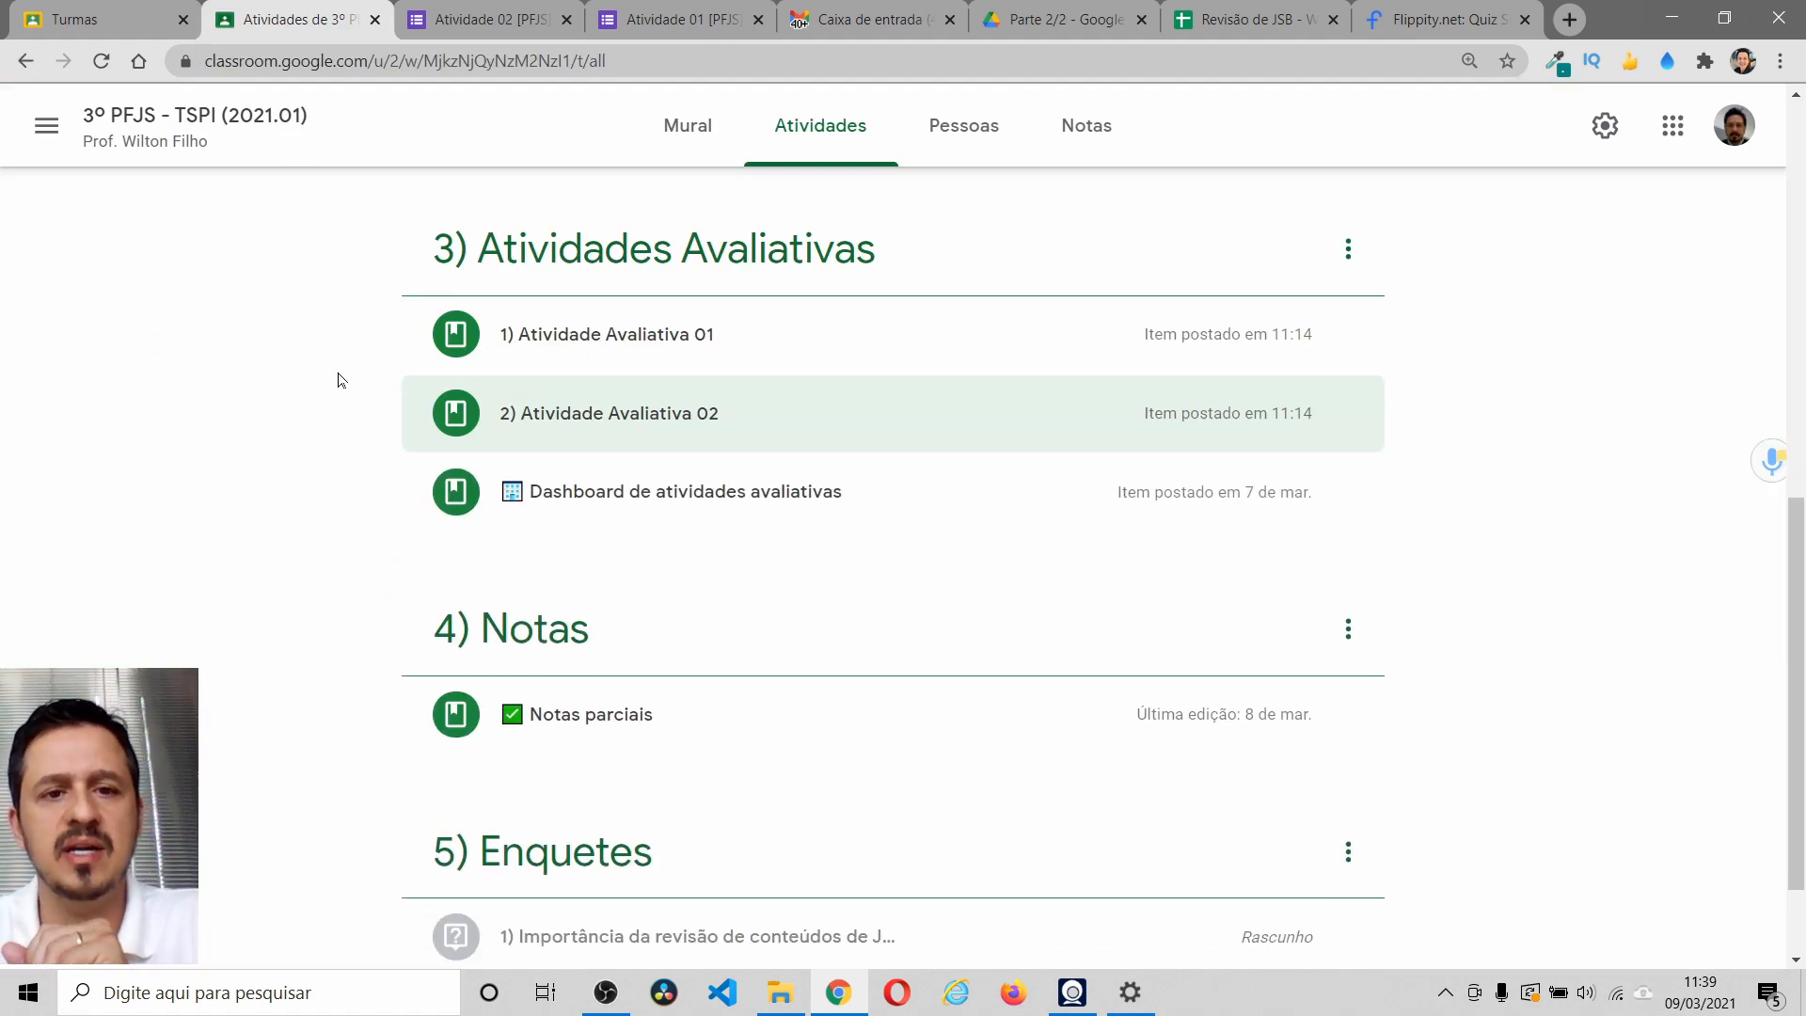
- Open the draft poll 1) Importância da revisão de conteúdos de JS Básico, highlight its title and question, then close it
scroll(311, 381, down, 1)
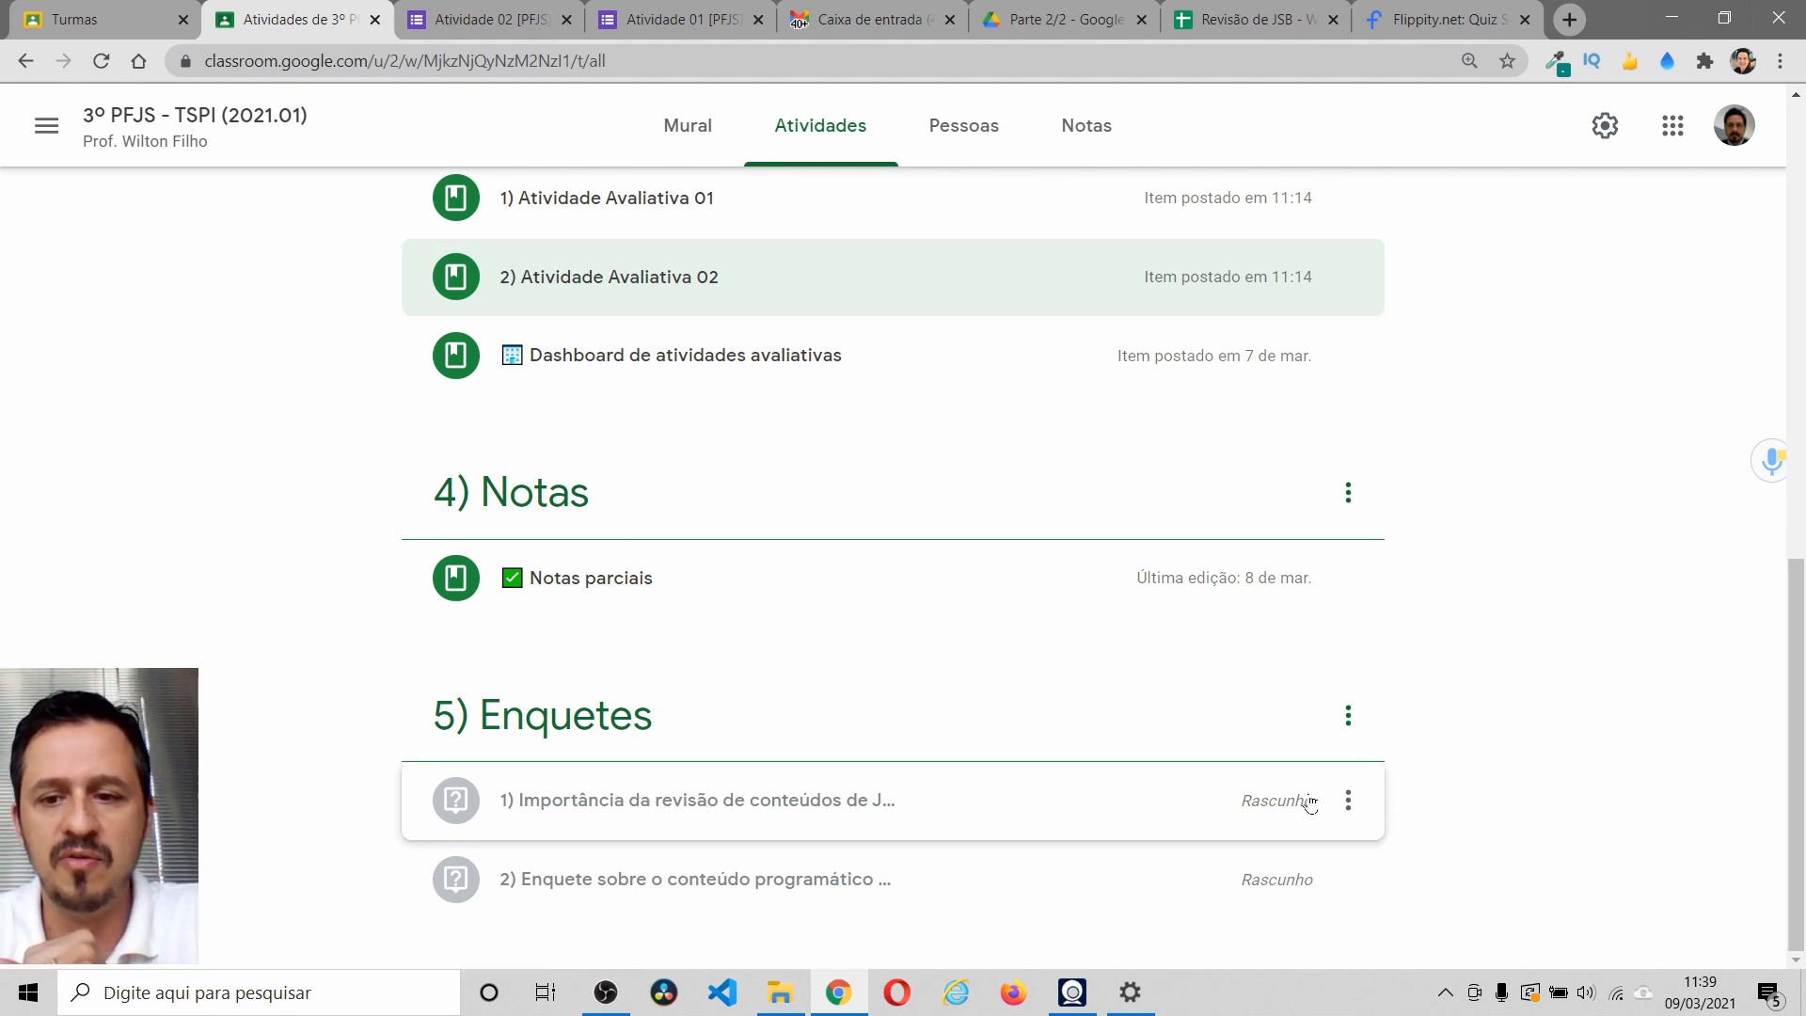
click(1349, 800)
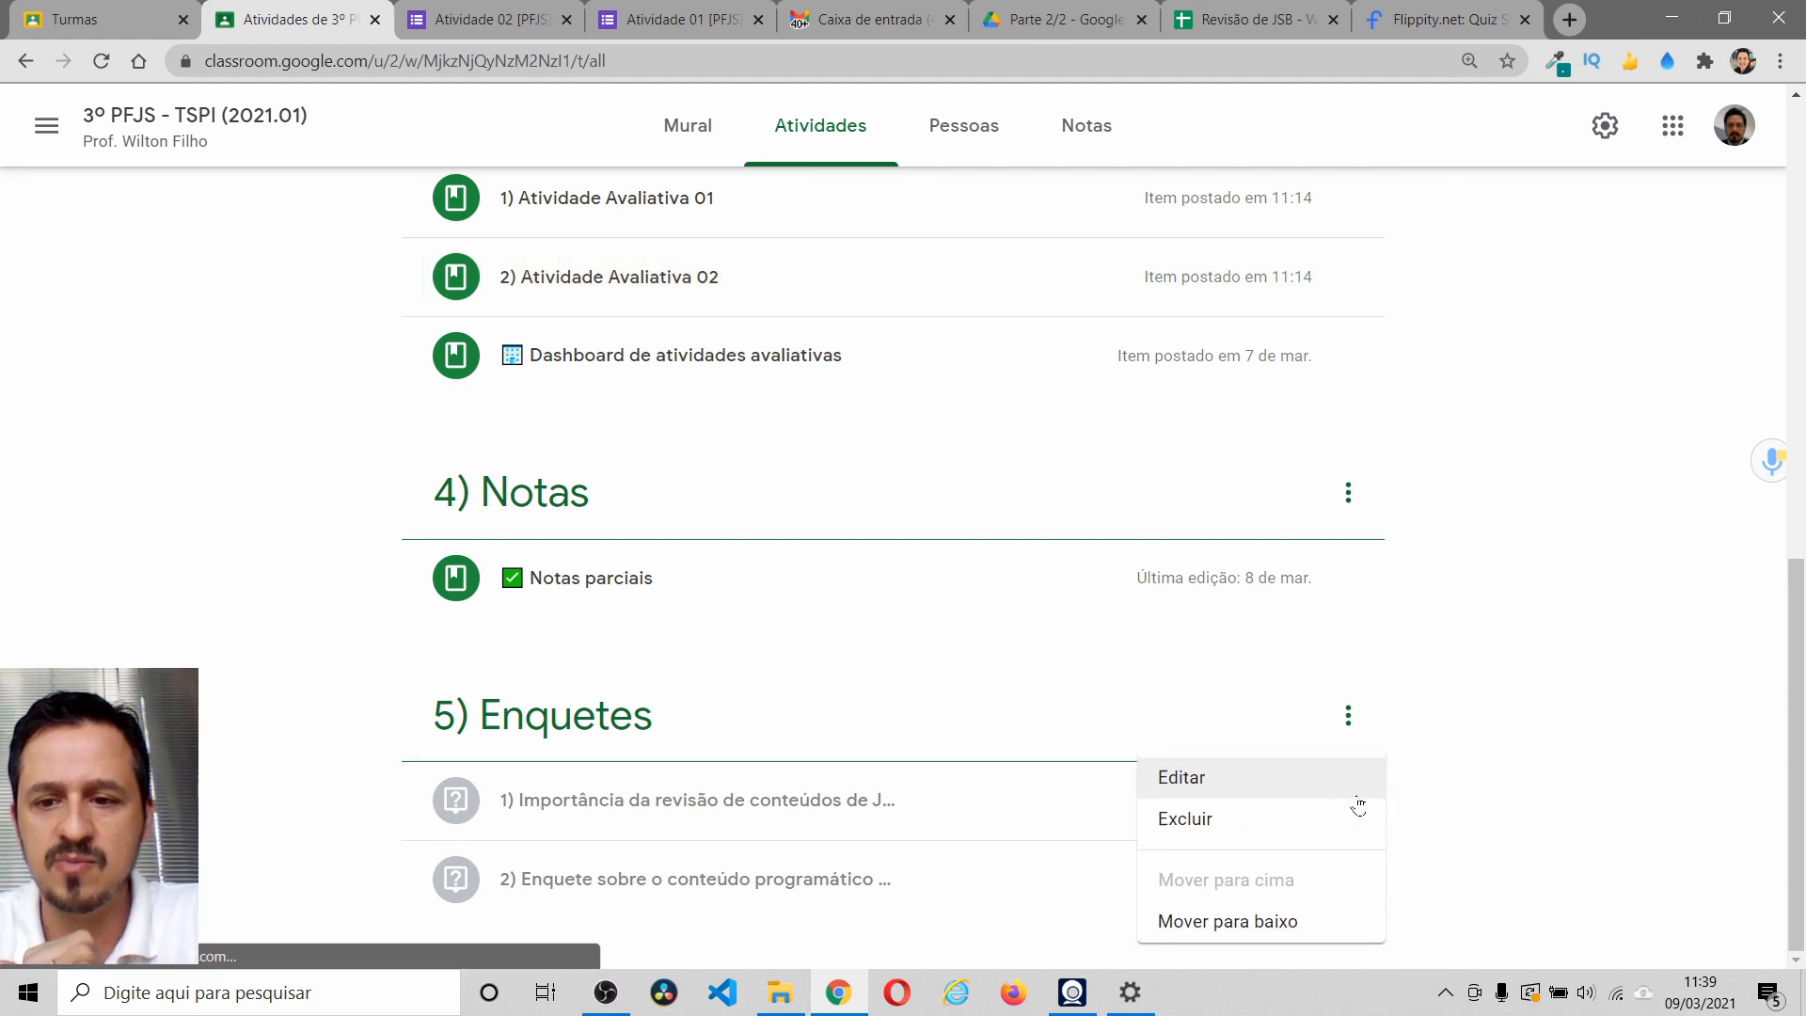
click(1167, 779)
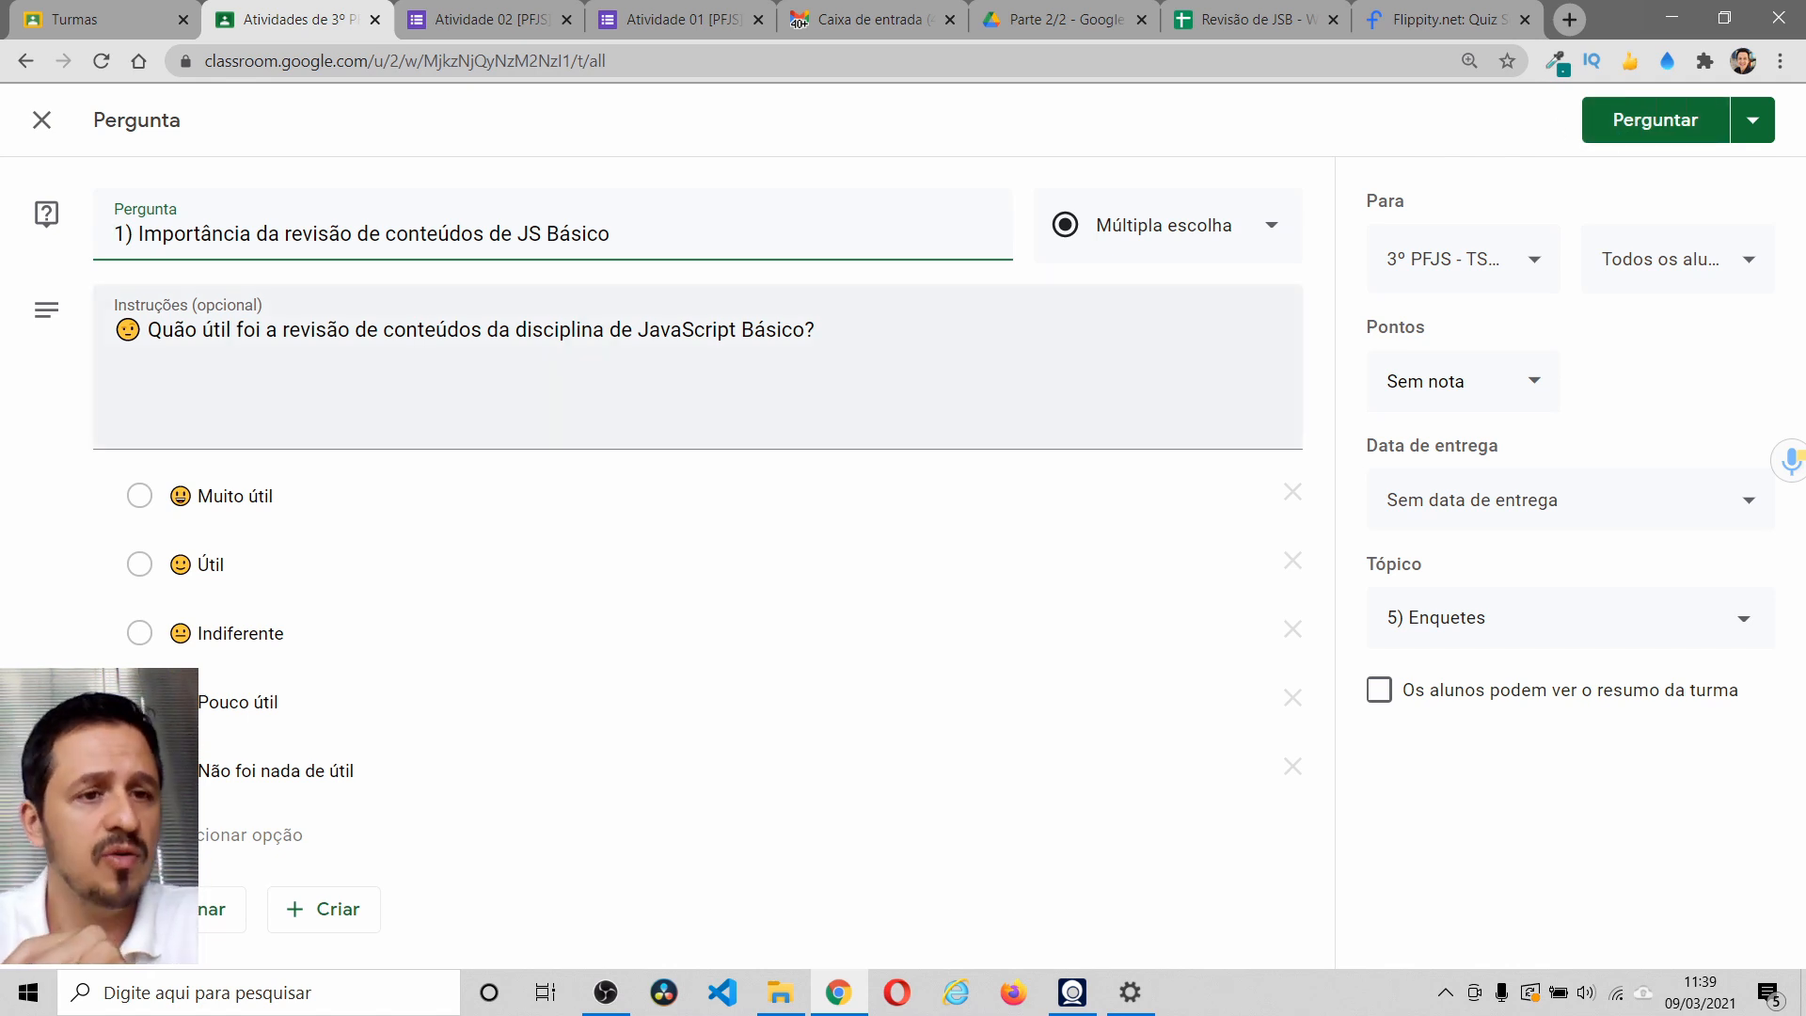
key(shift+Right)
key(shift+Right)
key(shift+Right)
key(shift+Right)
key(shift+Right)
key(shift+Right)
key(shift+Right)
key(shift+Right)
key(shift+Right)
key(shift+Right)
key(shift+Right)
key(shift+Right)
key(shift+Right)
key(shift+Right)
key(shift+Right)
key(shift+Right)
key(shift+Right)
key(shift+Right)
key(shift+Right)
key(shift+Right)
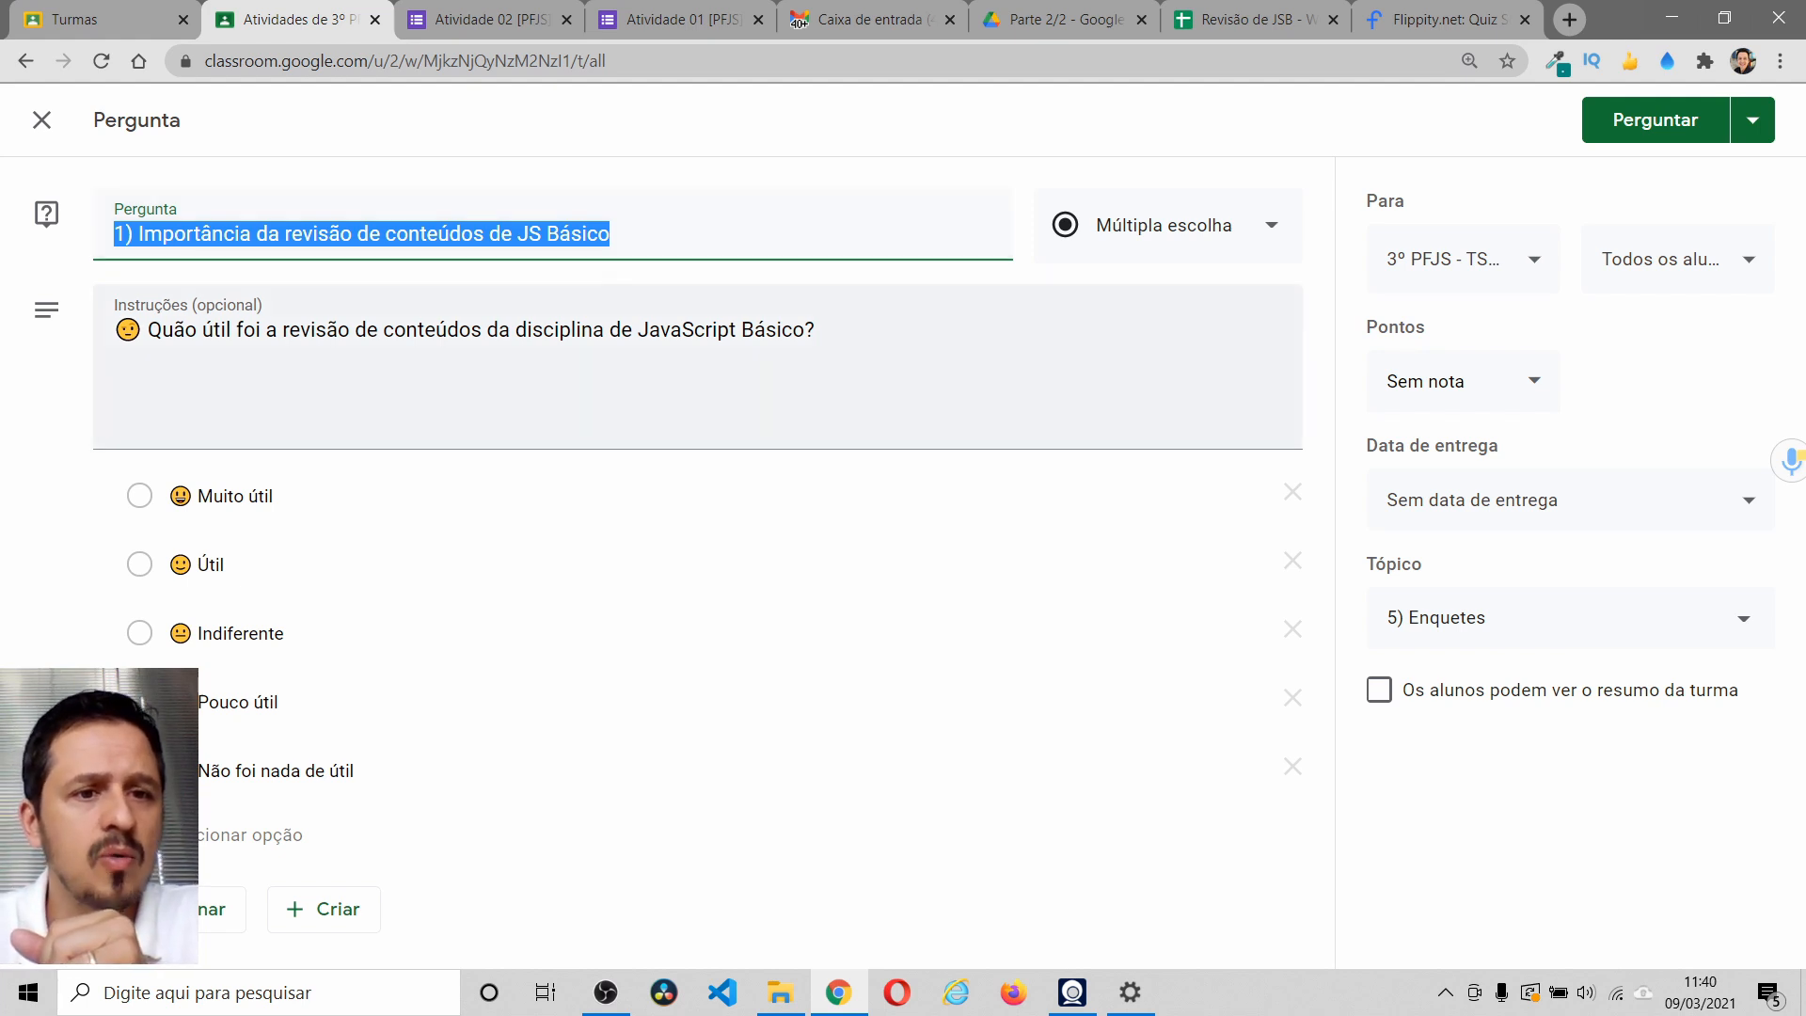
drag(148, 330, 814, 330)
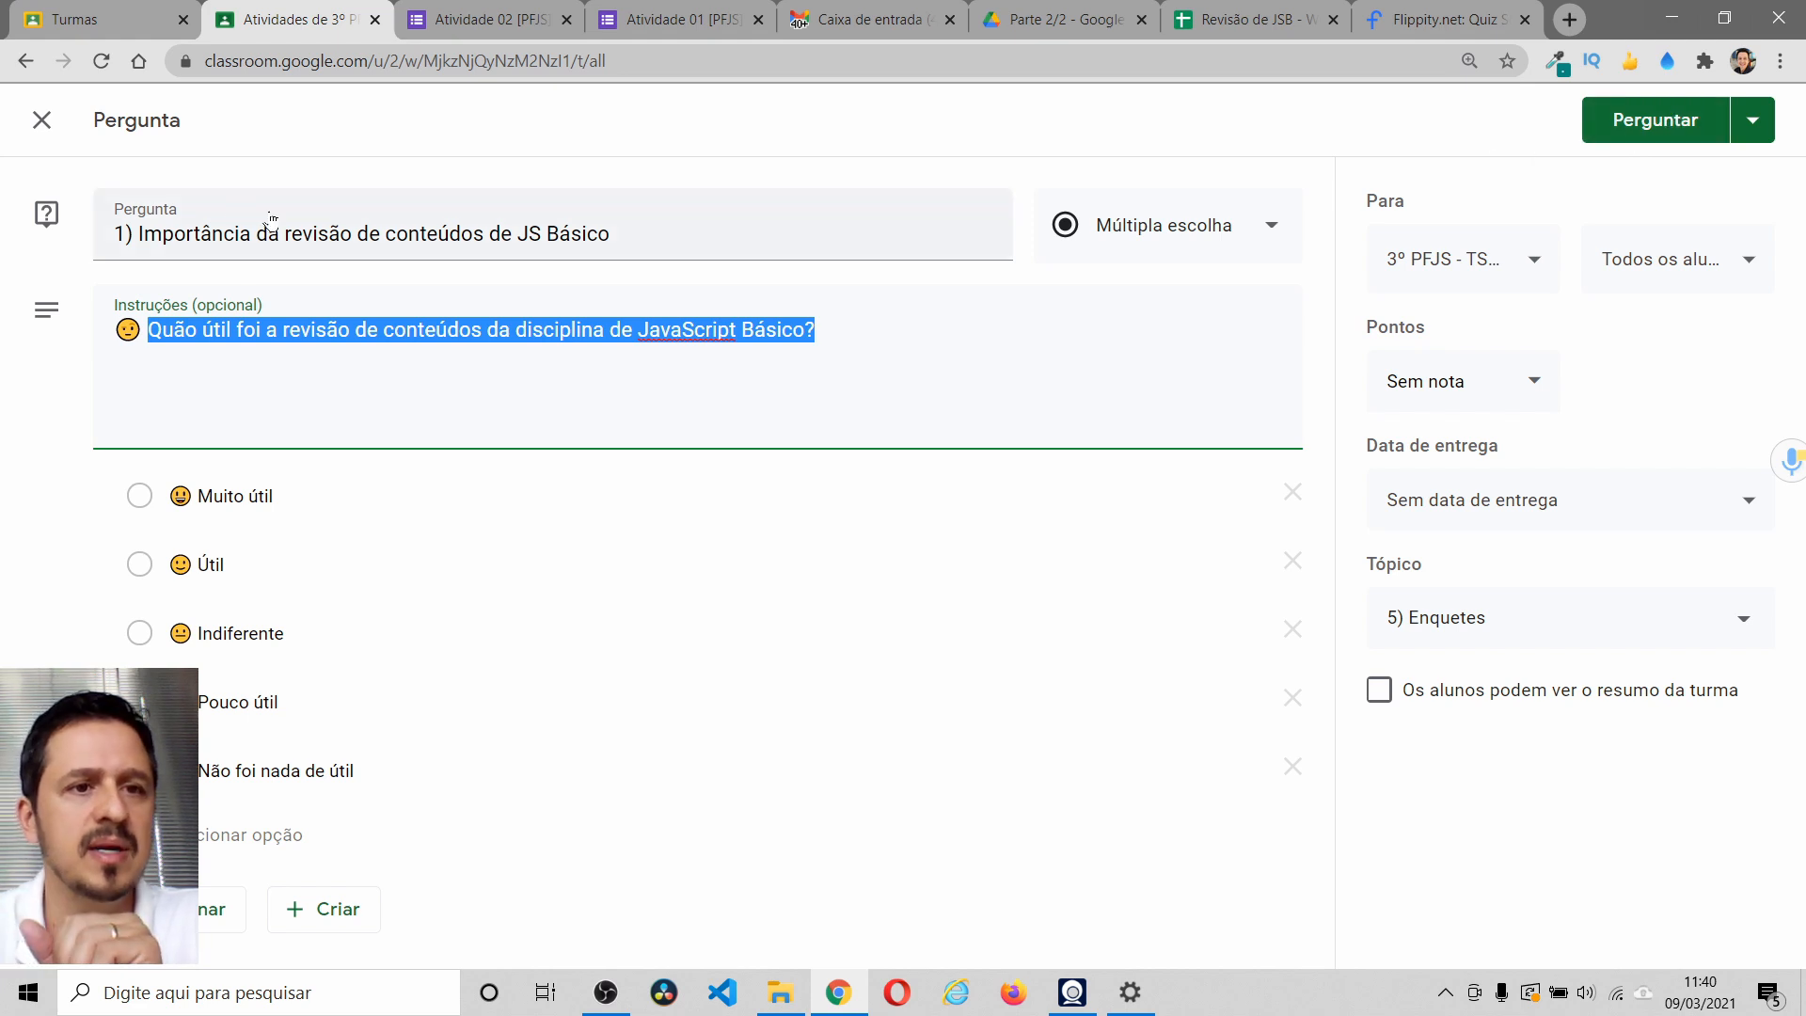
click(43, 135)
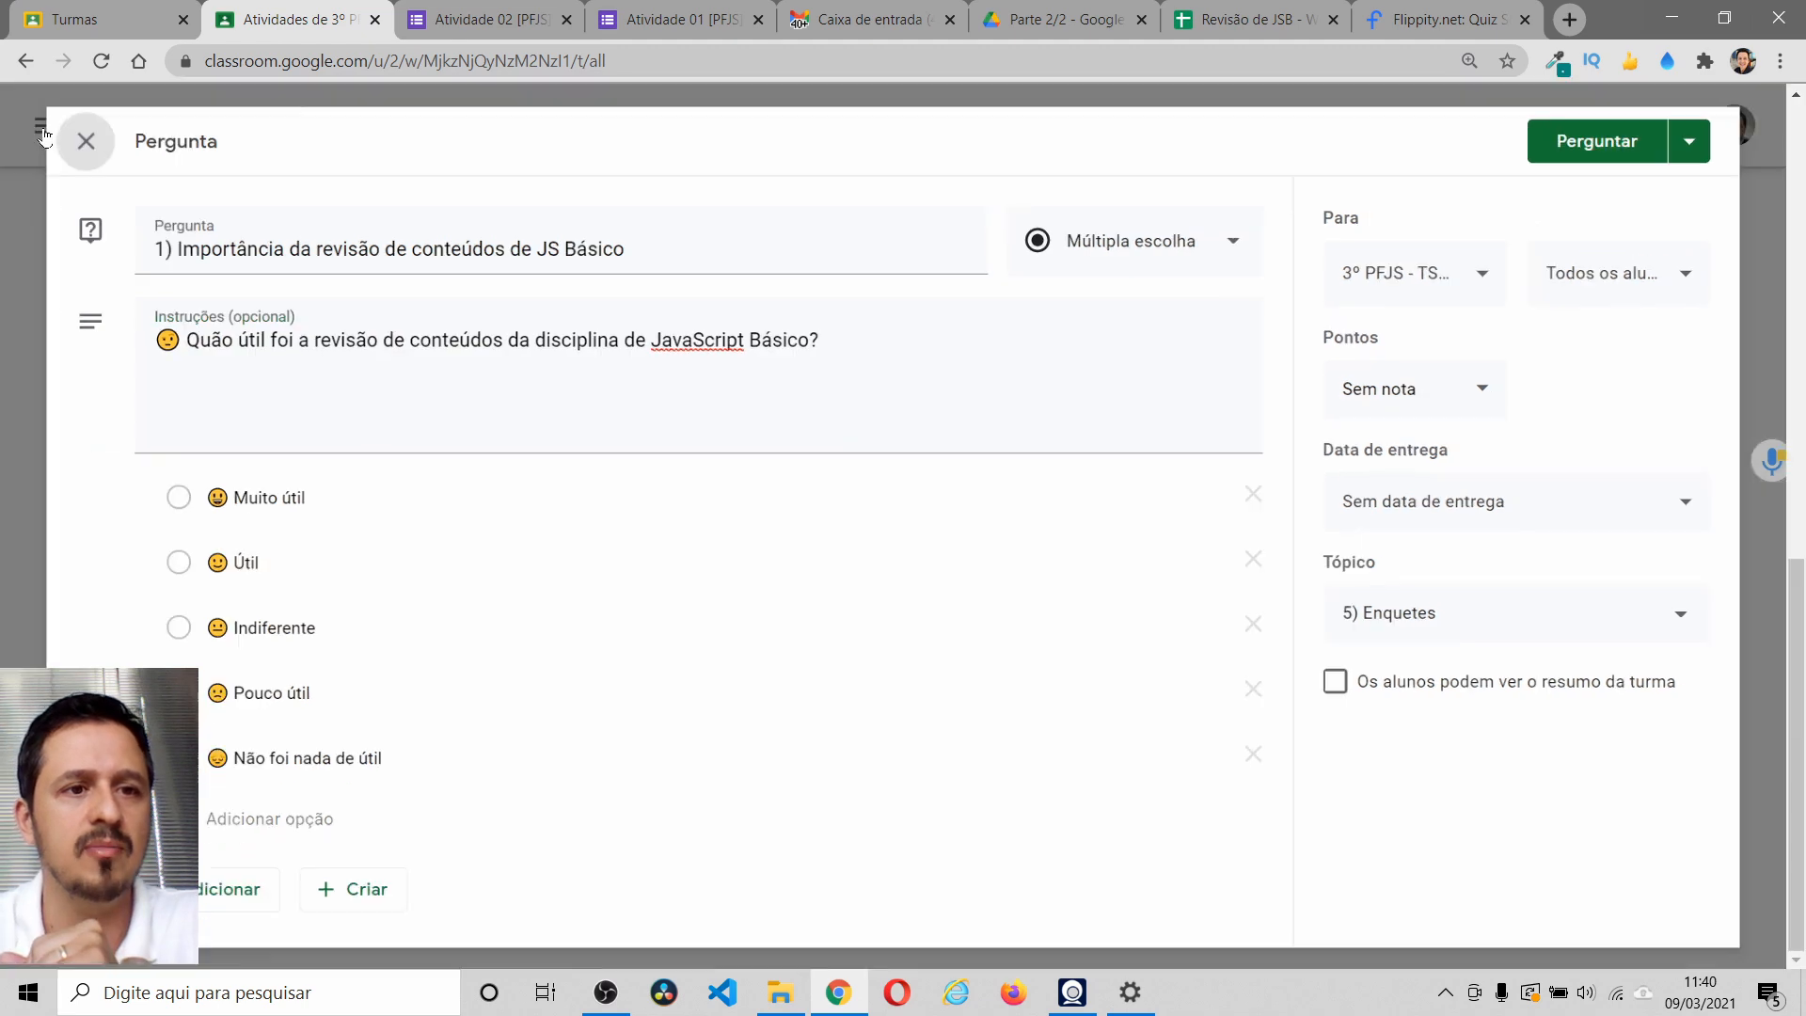
- Open the draft poll 2) Enquete sobre o conteúdo programático da disciplina de PFJS, highlight its title and question, then close it
scroll(610, 477, up, 2)
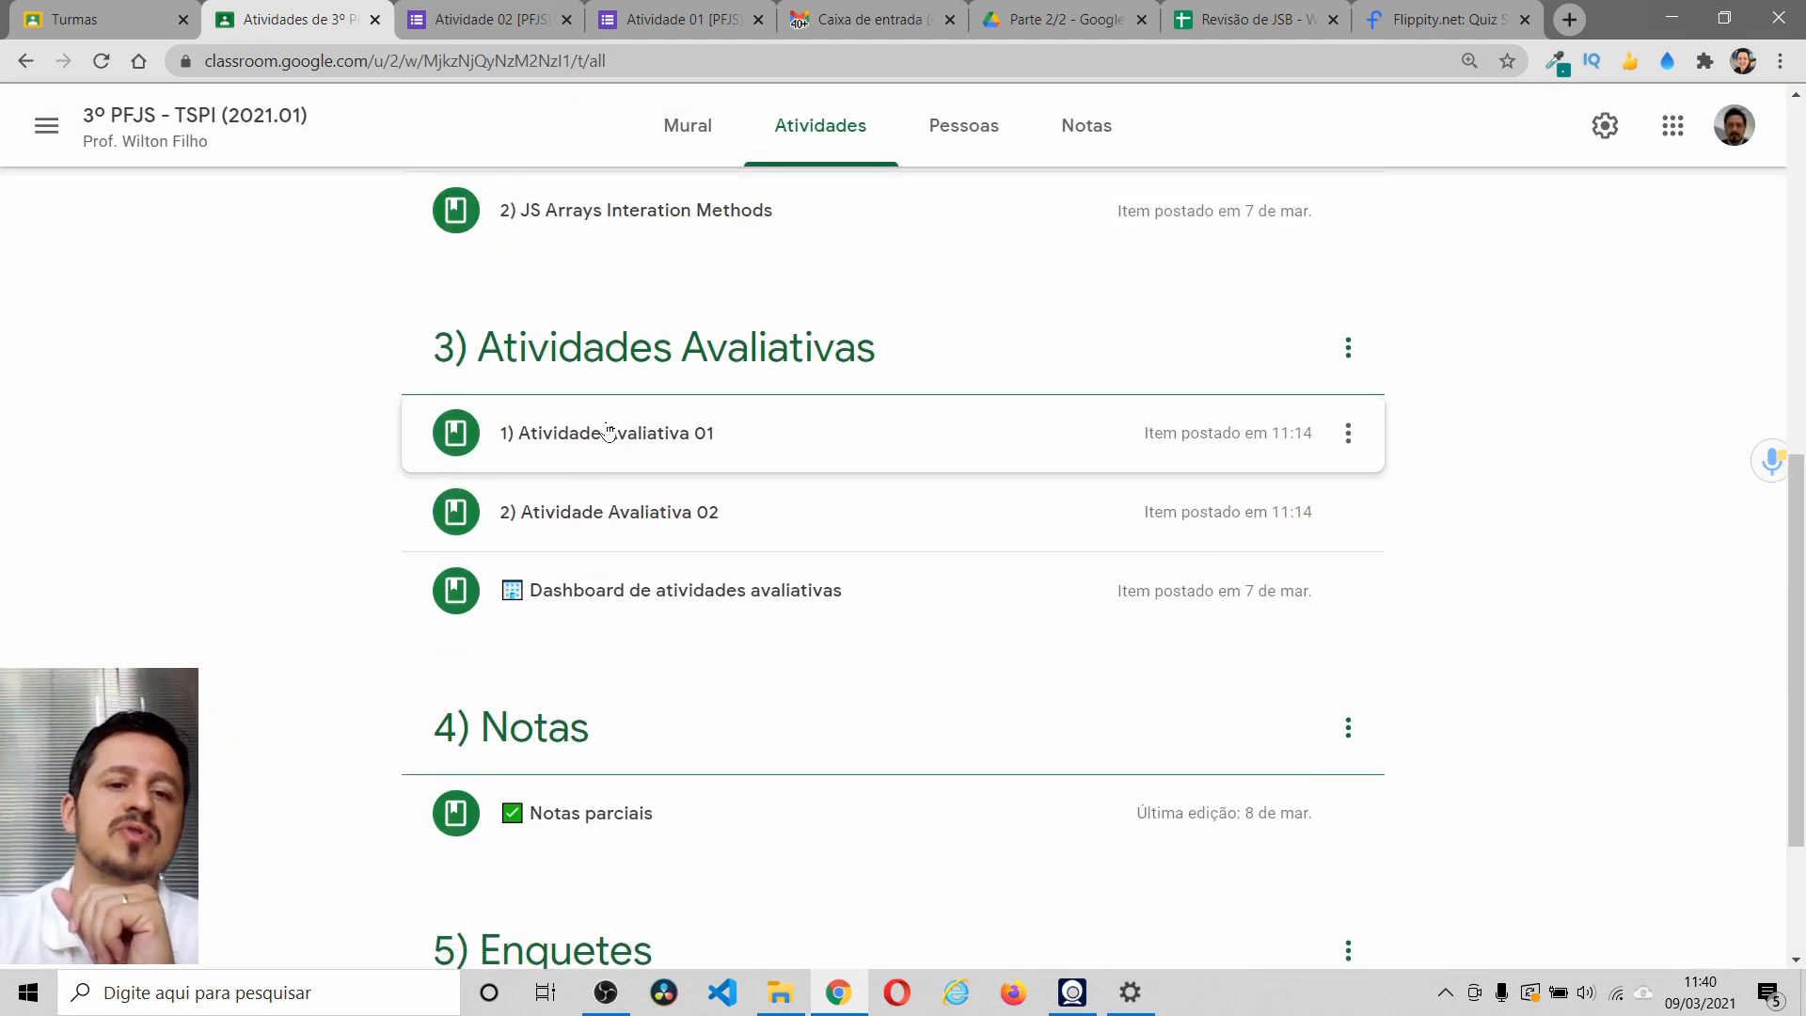
scroll(658, 482, up, 6)
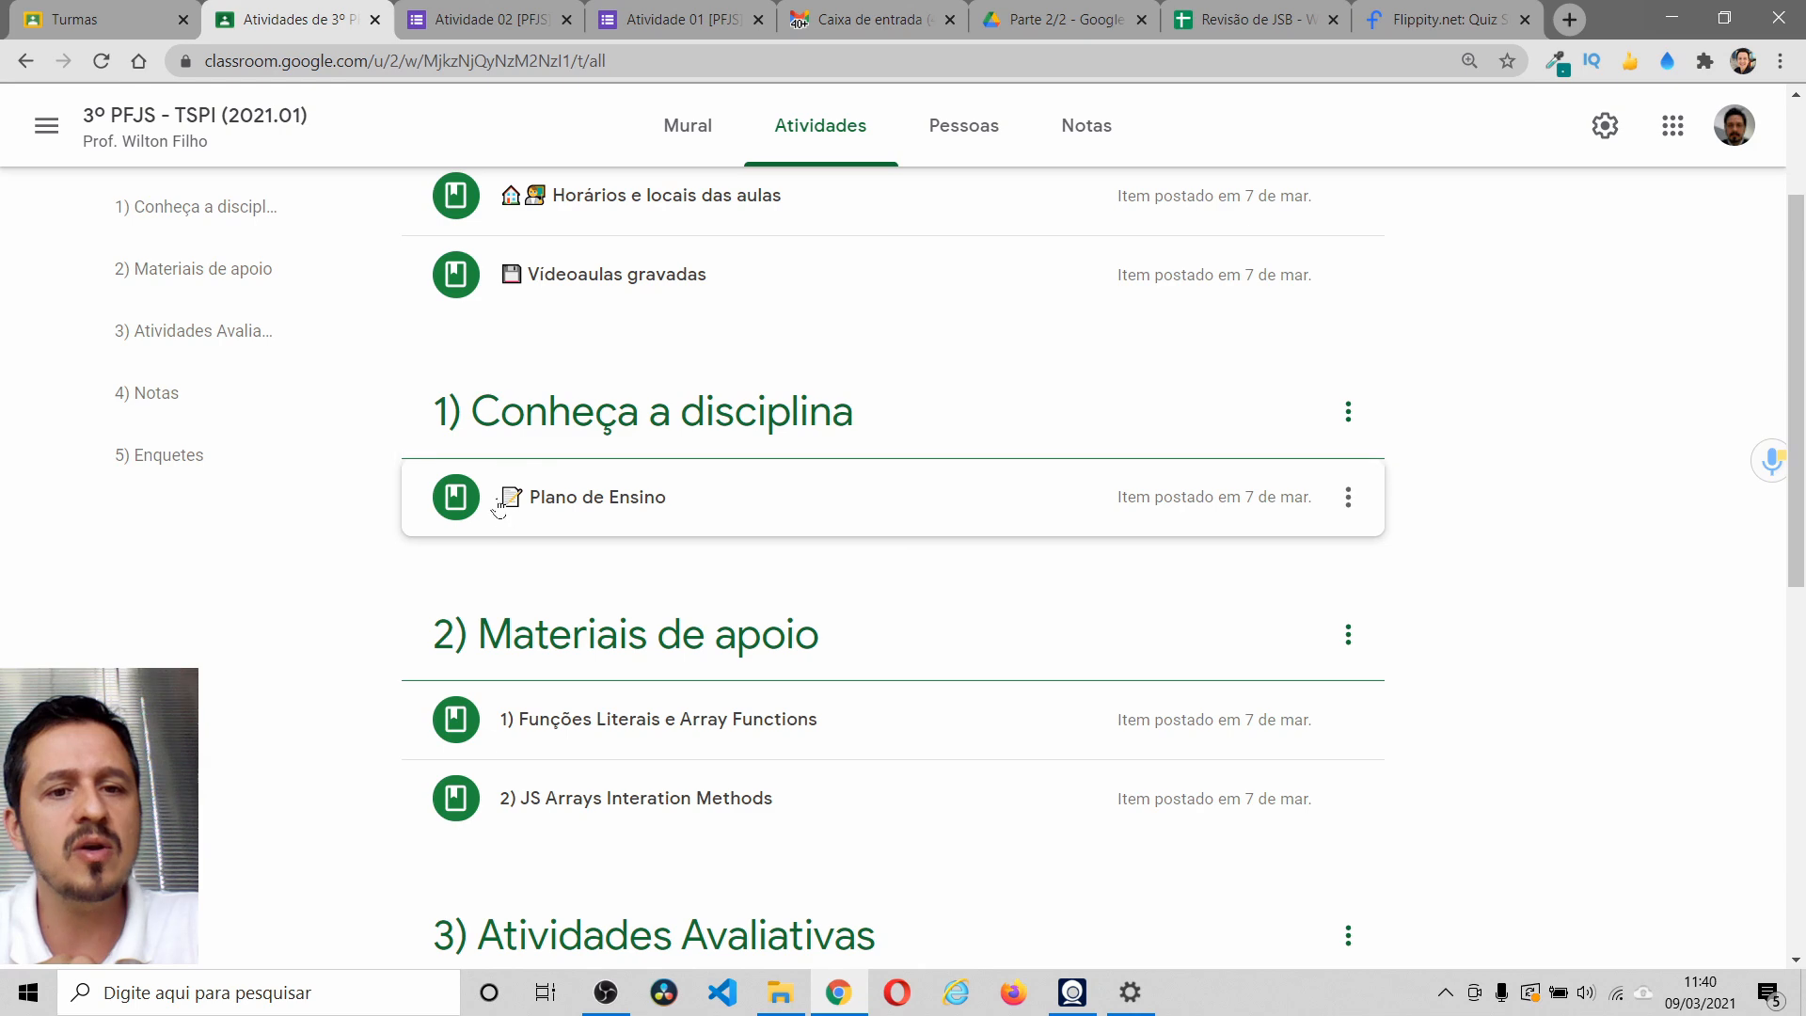
scroll(618, 505, down, 9)
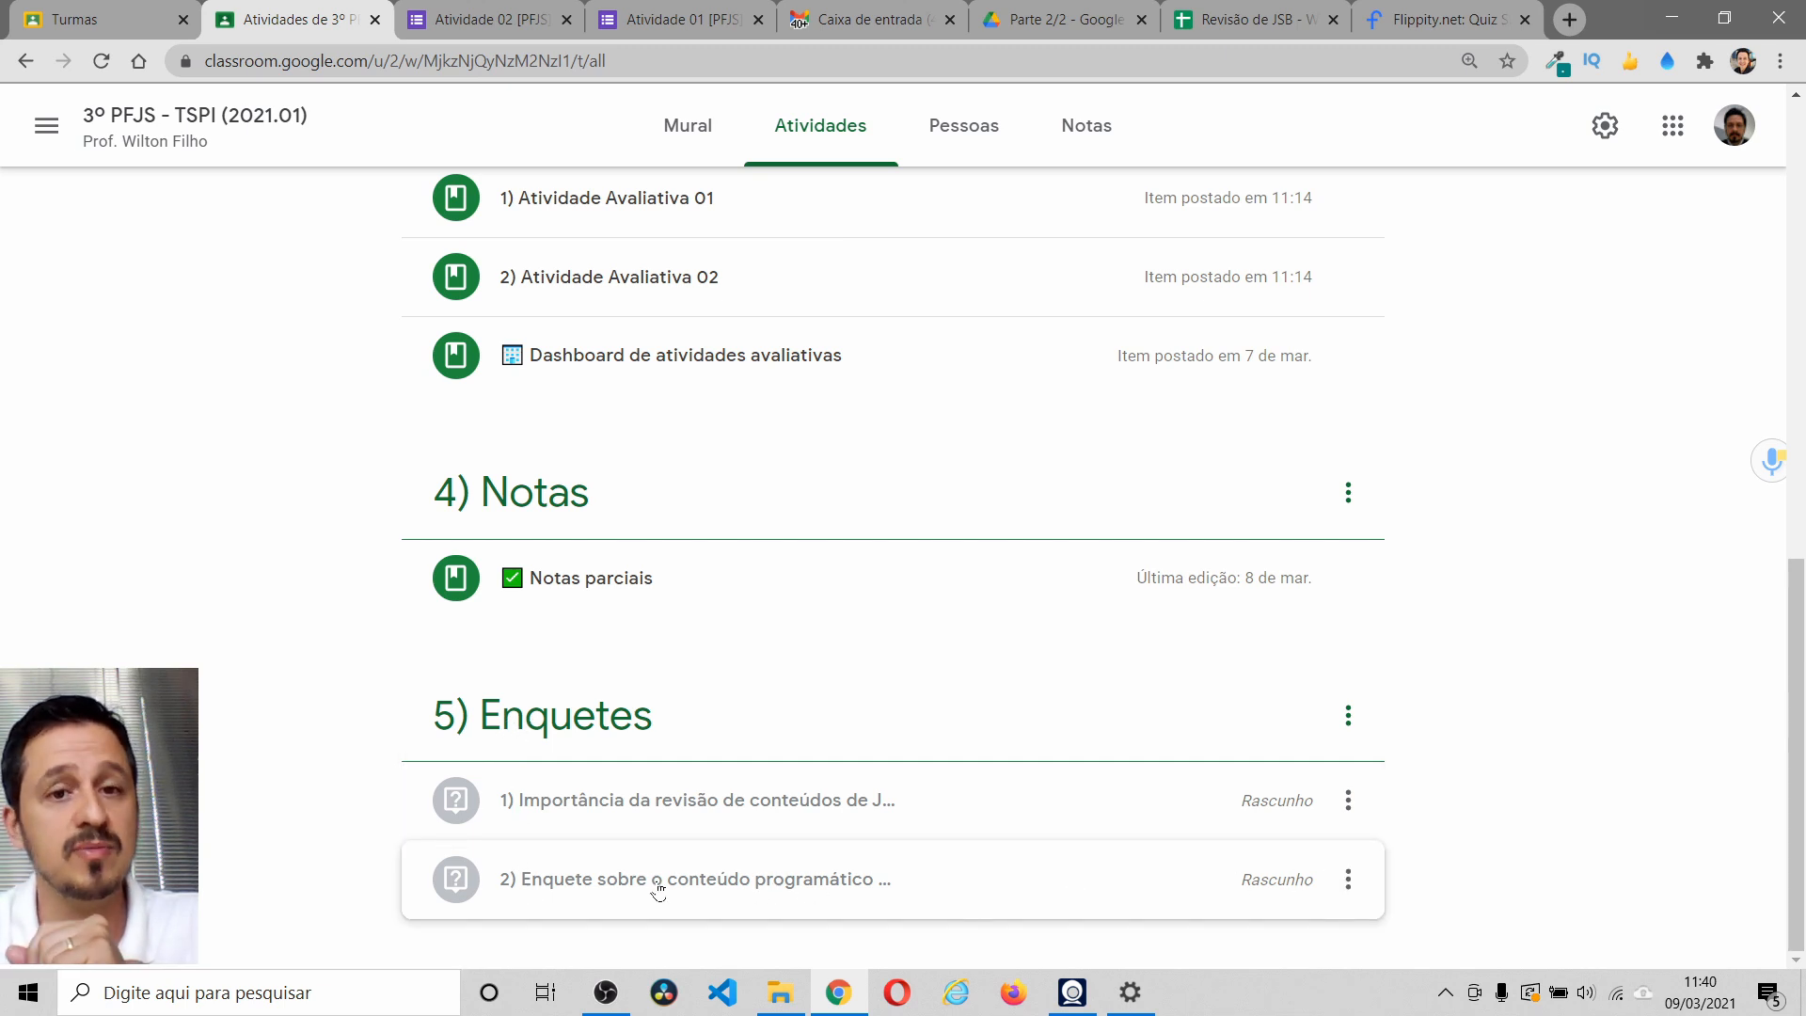
click(1348, 880)
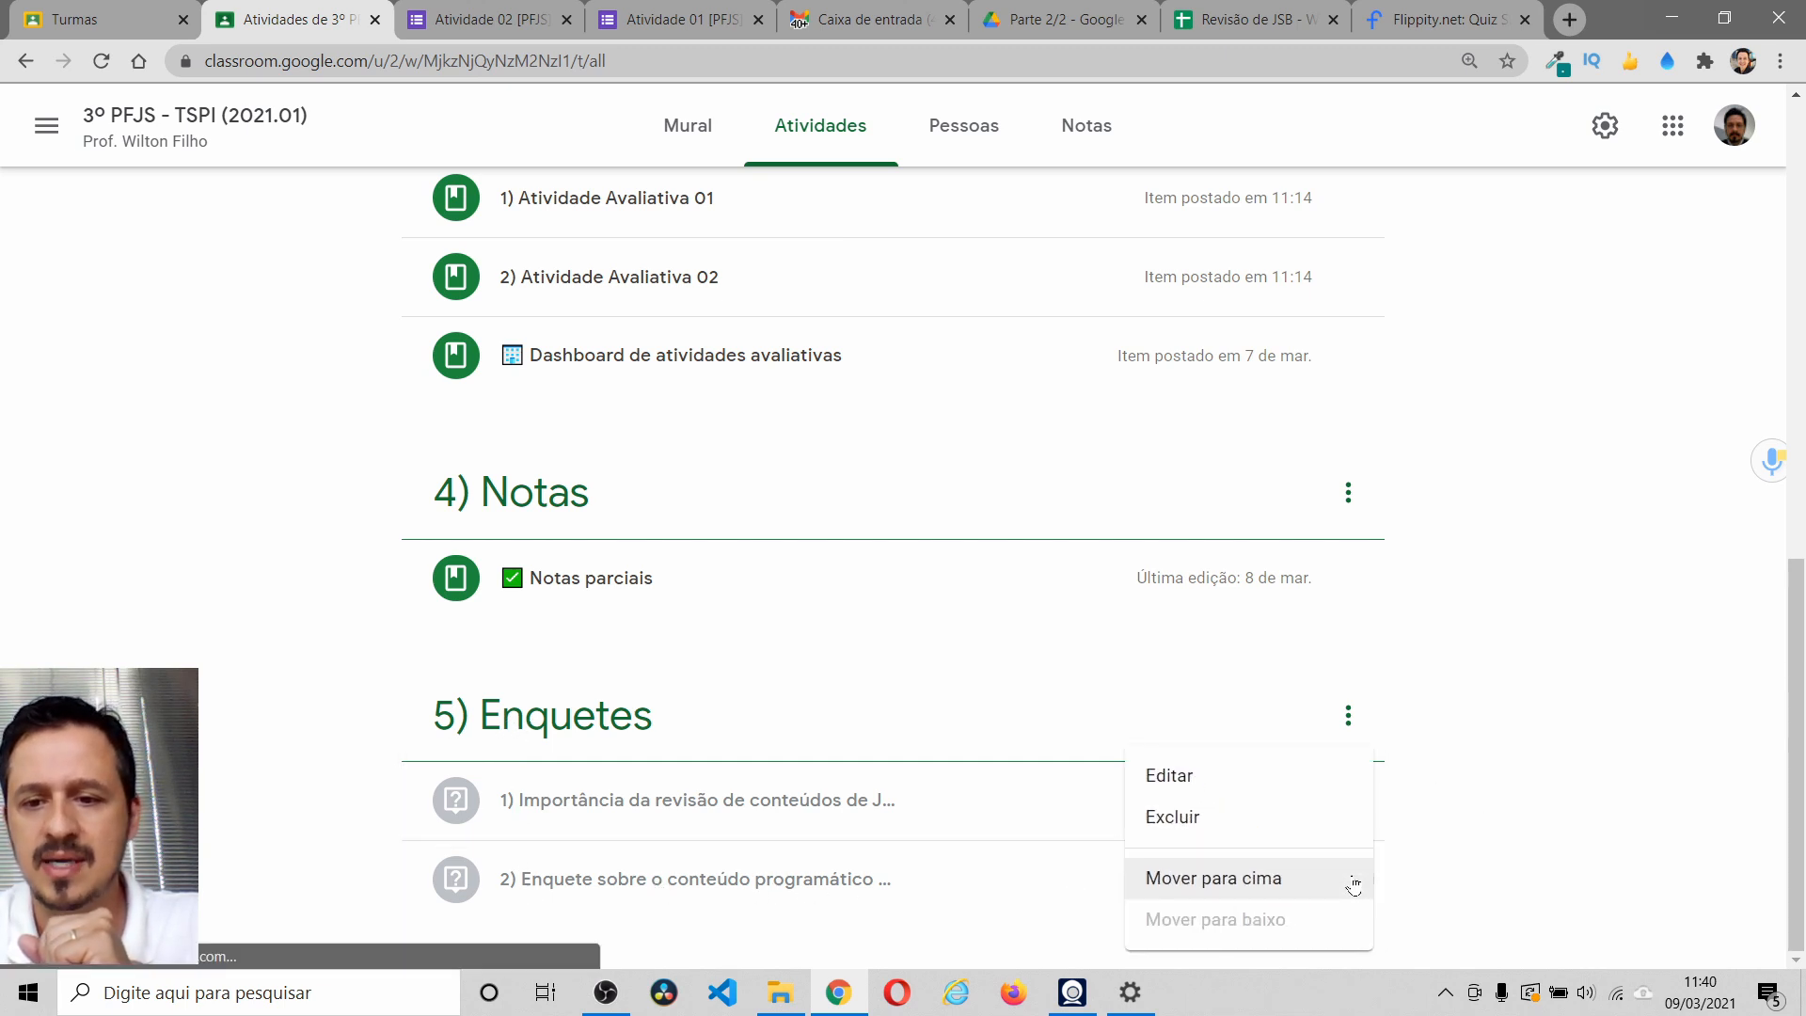
click(1231, 795)
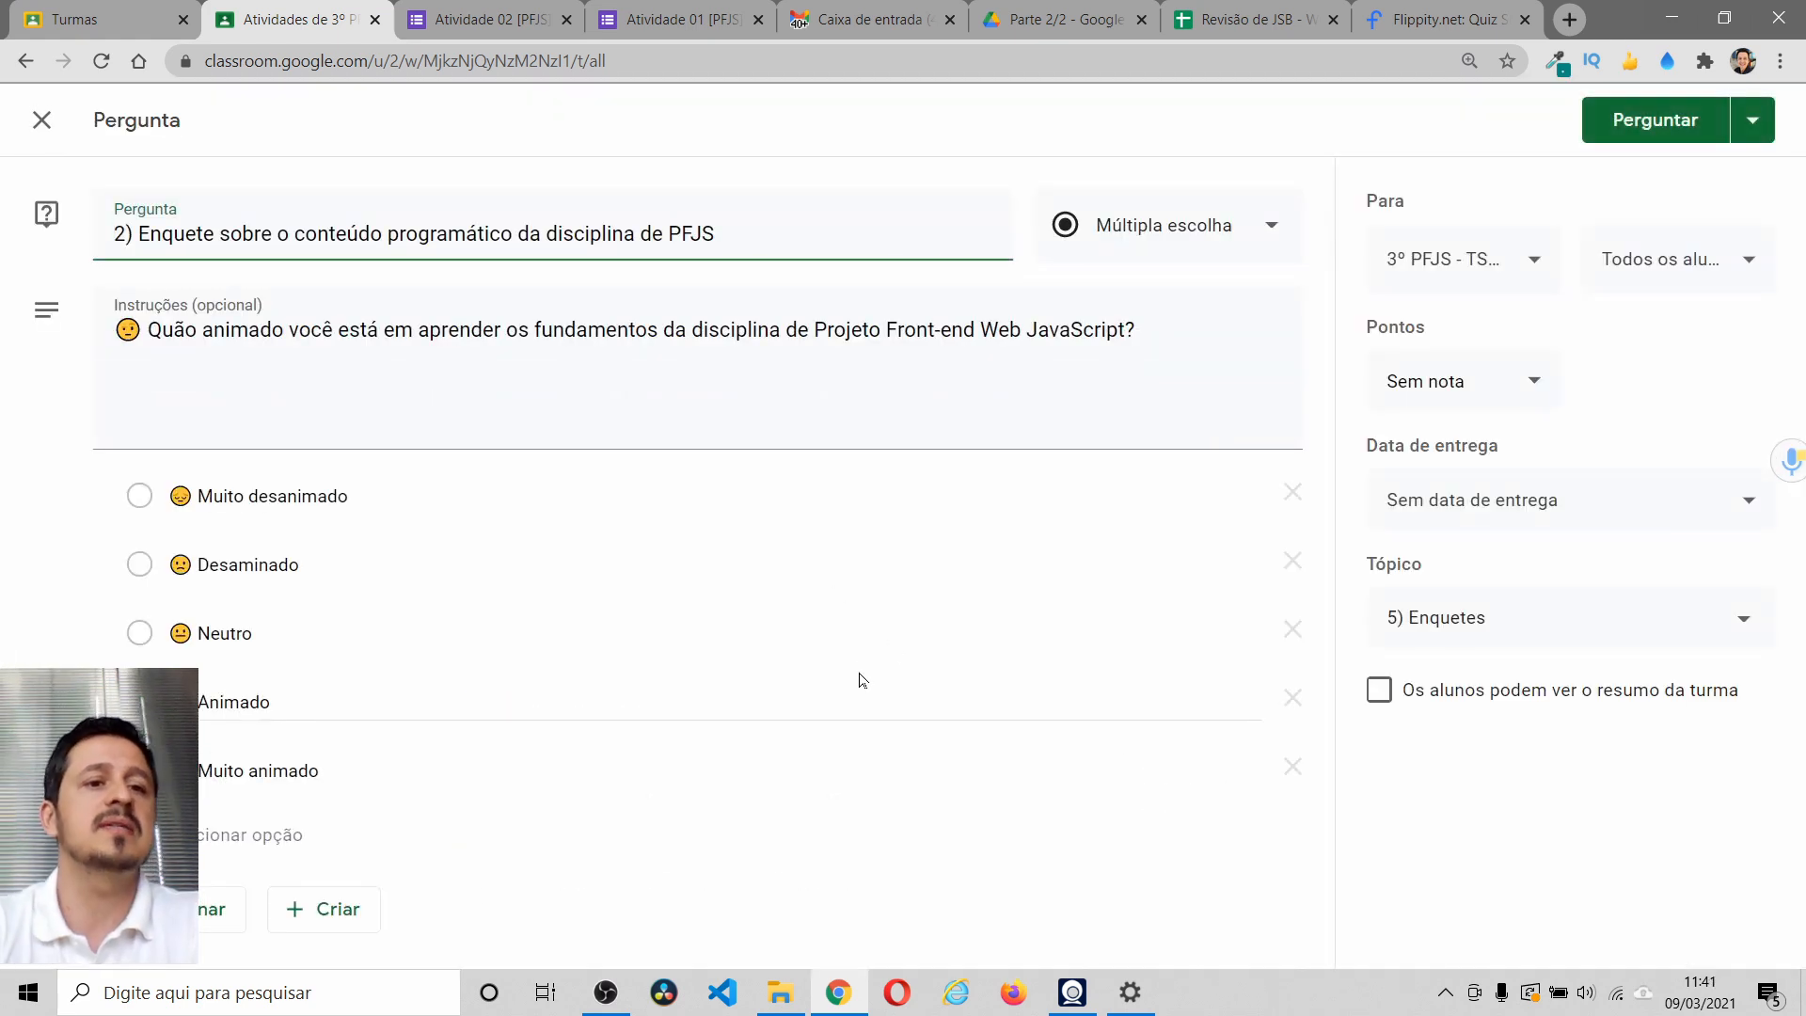
click(288, 234)
drag(288, 234, 719, 237)
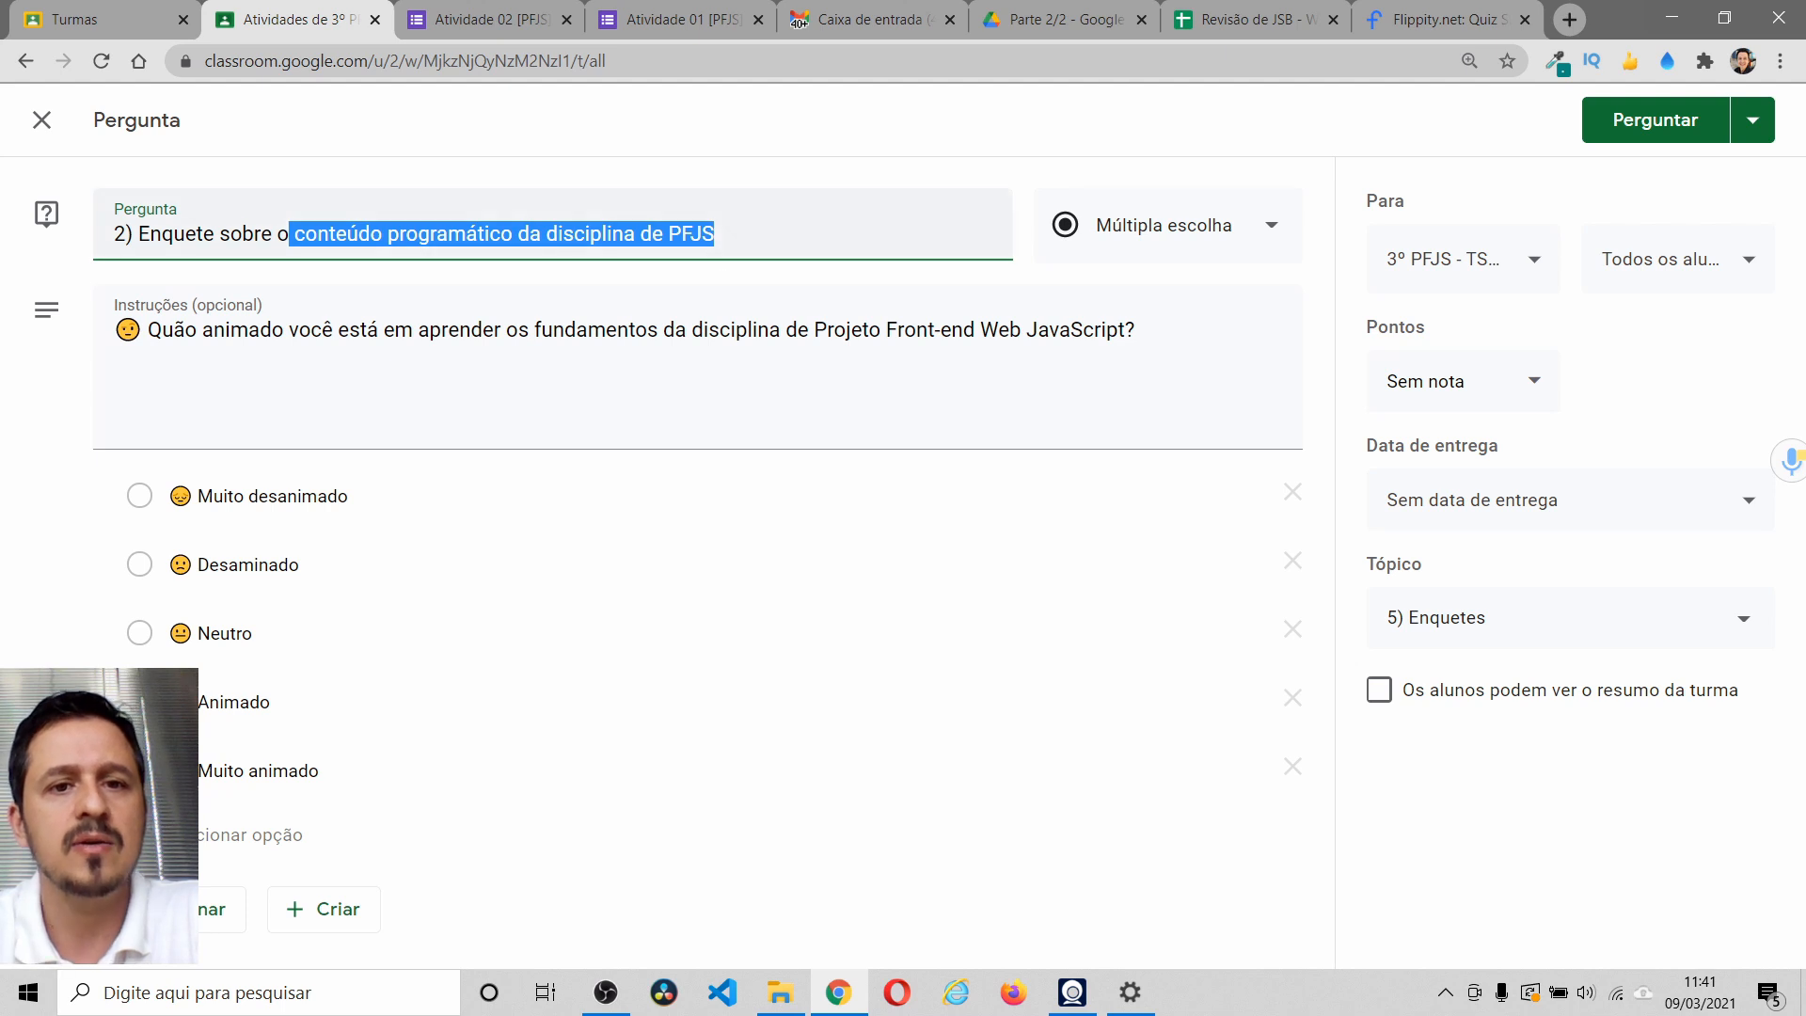
drag(173, 329, 1101, 330)
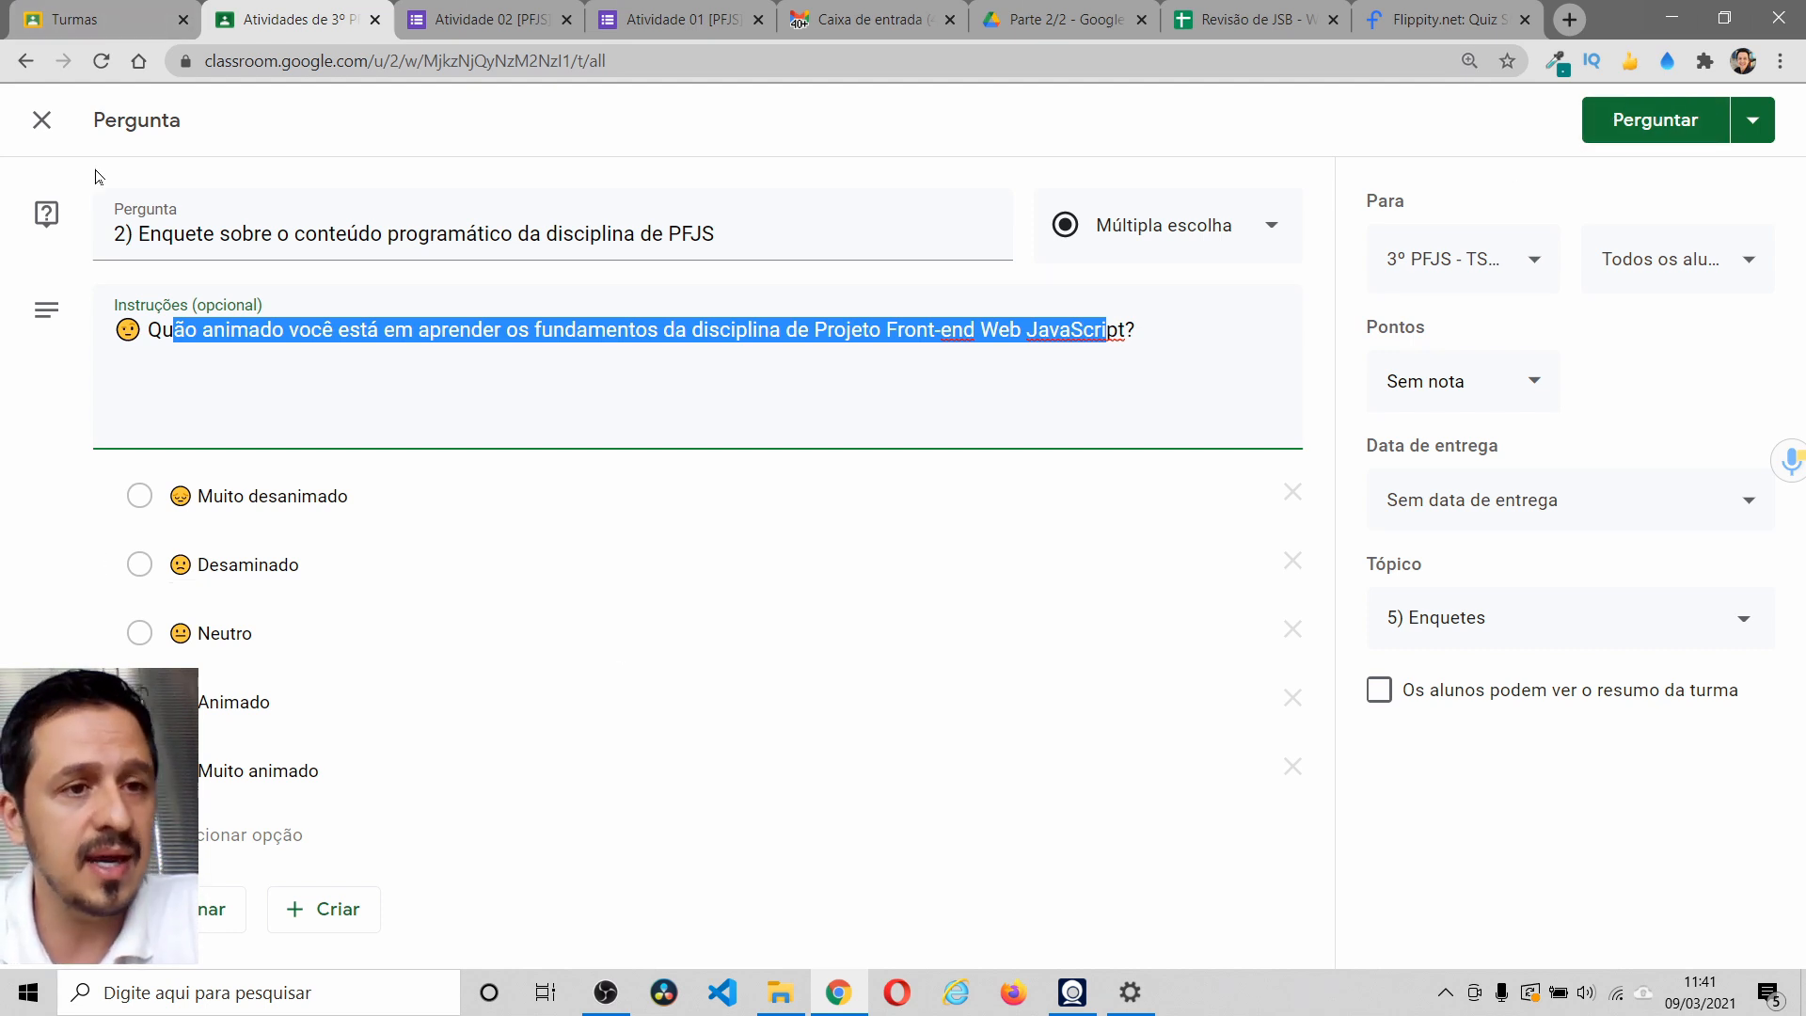
click(30, 113)
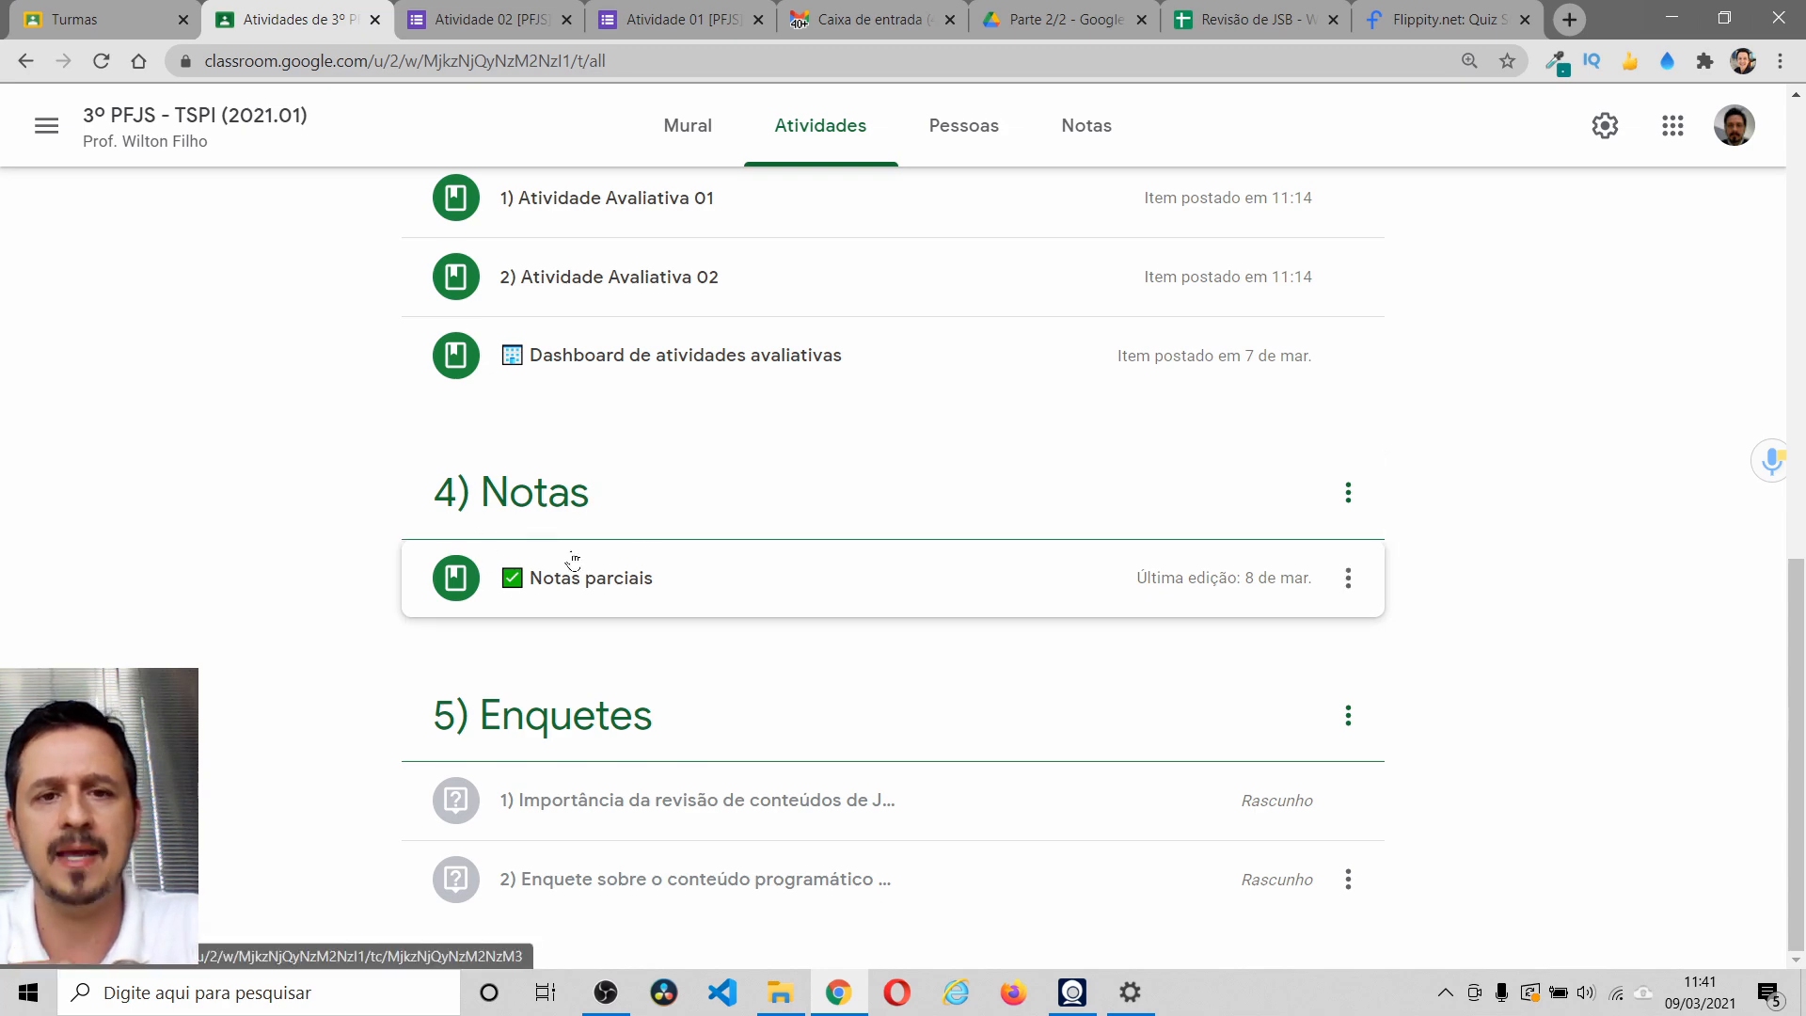
- Check which item types can be created in the class, then look over its topics down to 4) Notas and 5) Enquetes
scroll(717, 536, up, 1)
scroll(717, 536, up, 15)
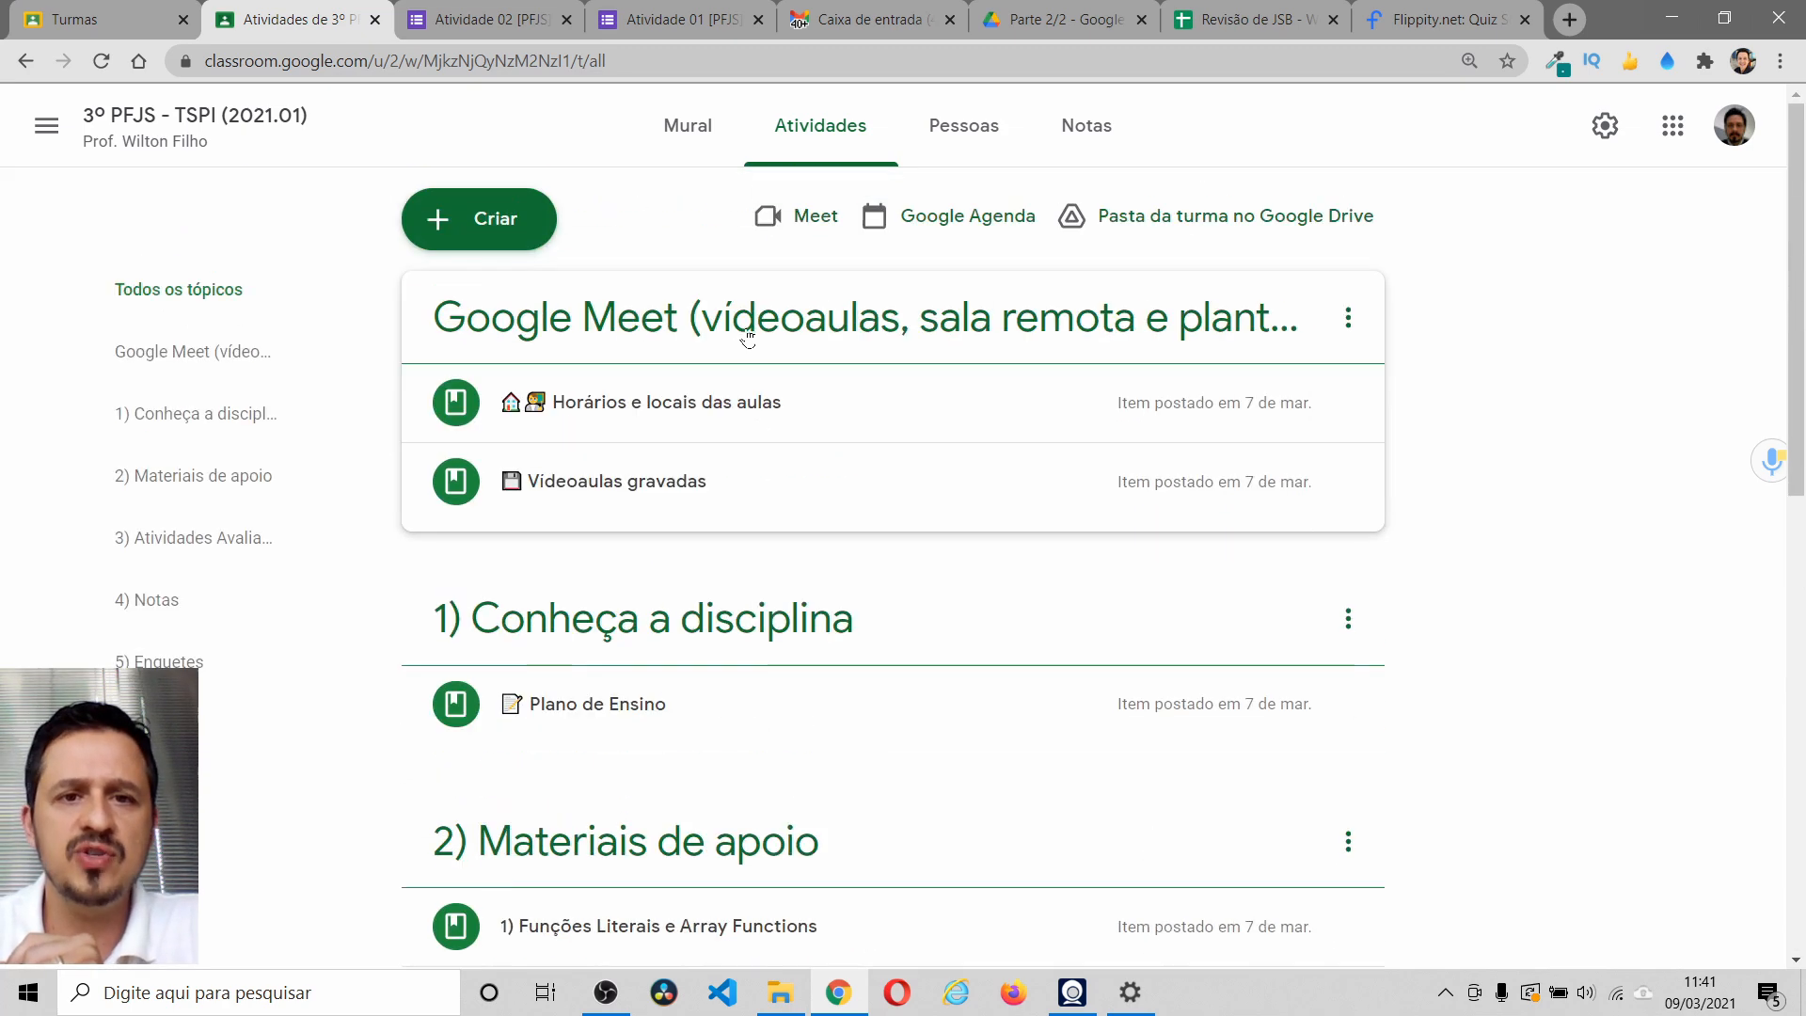
click(464, 223)
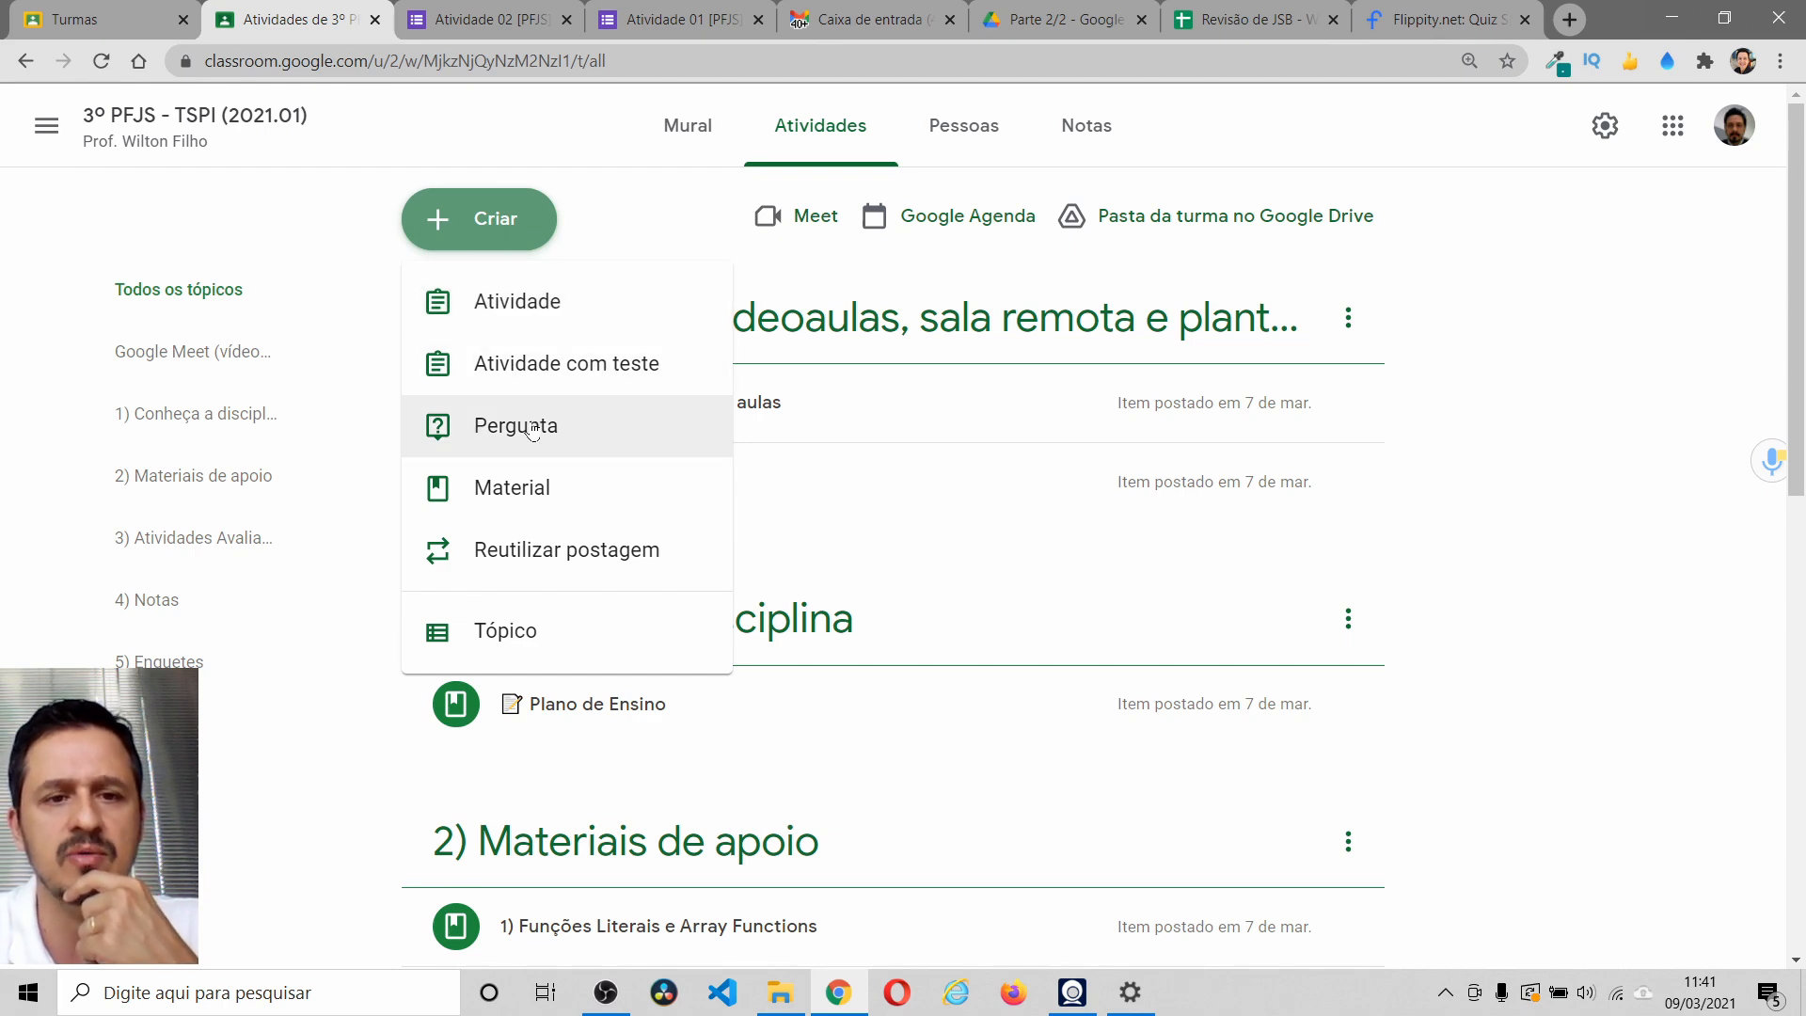
click(679, 222)
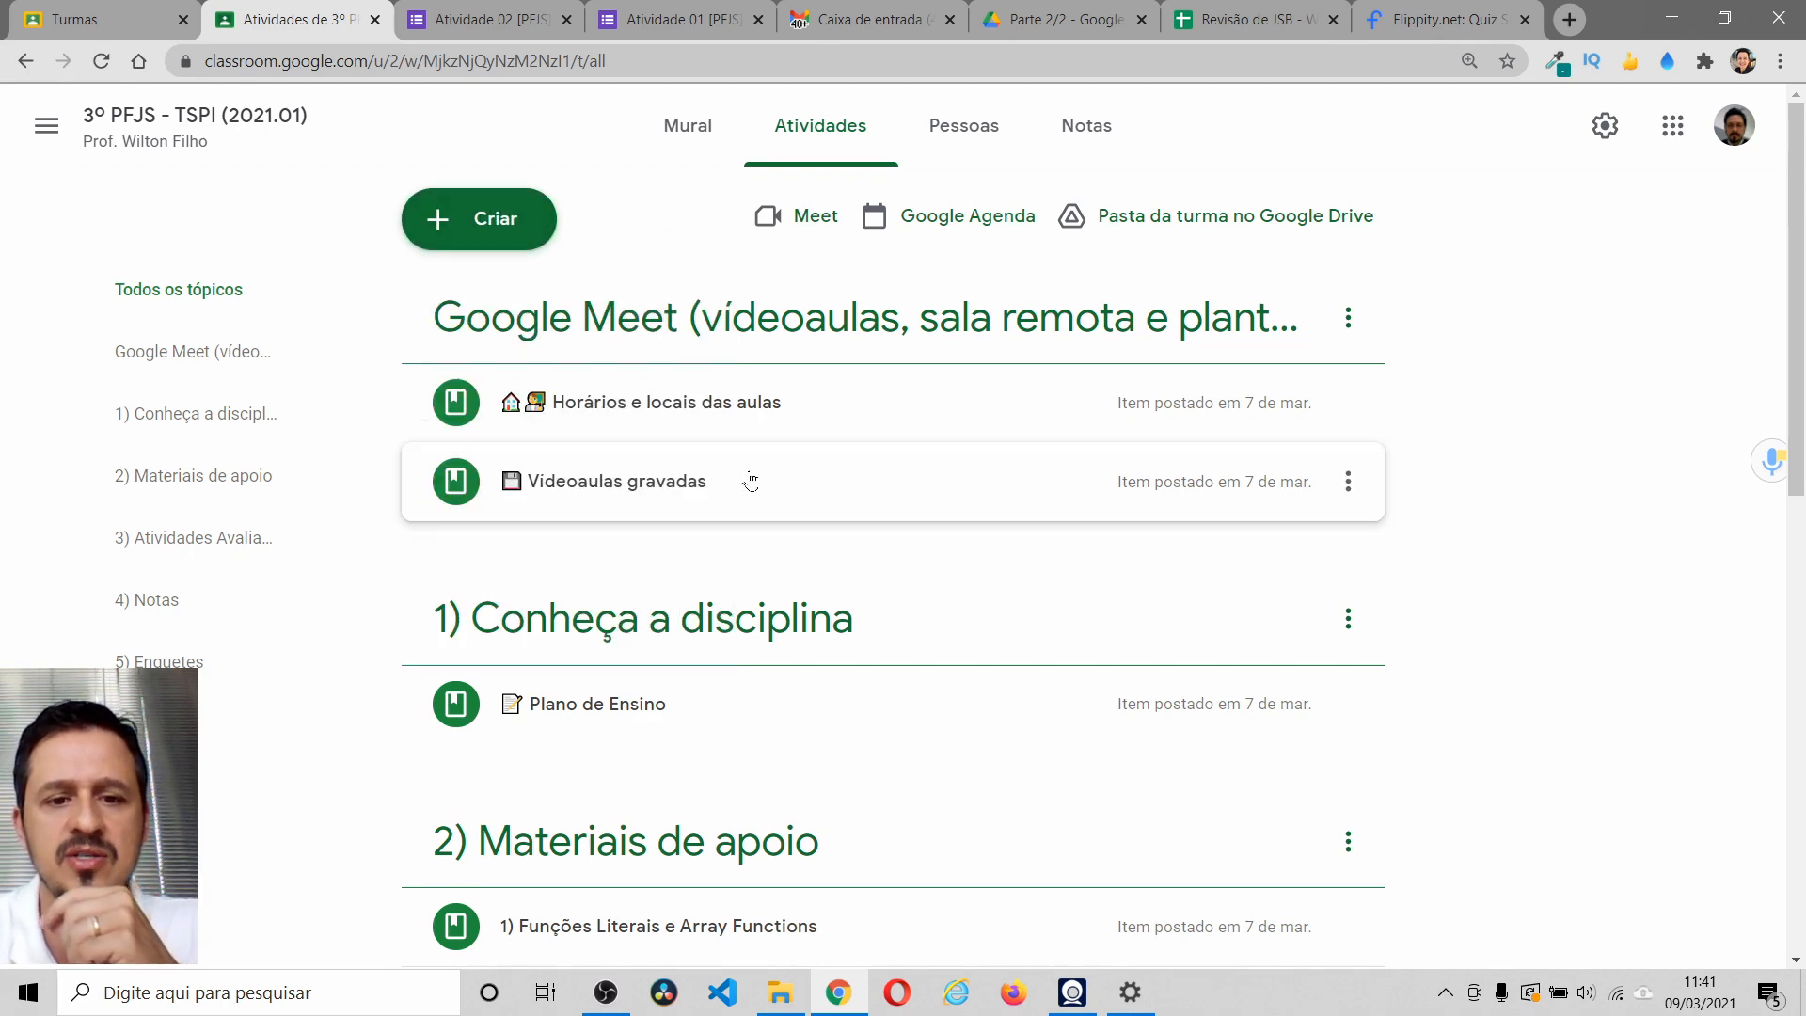
scroll(739, 484, down, 10)
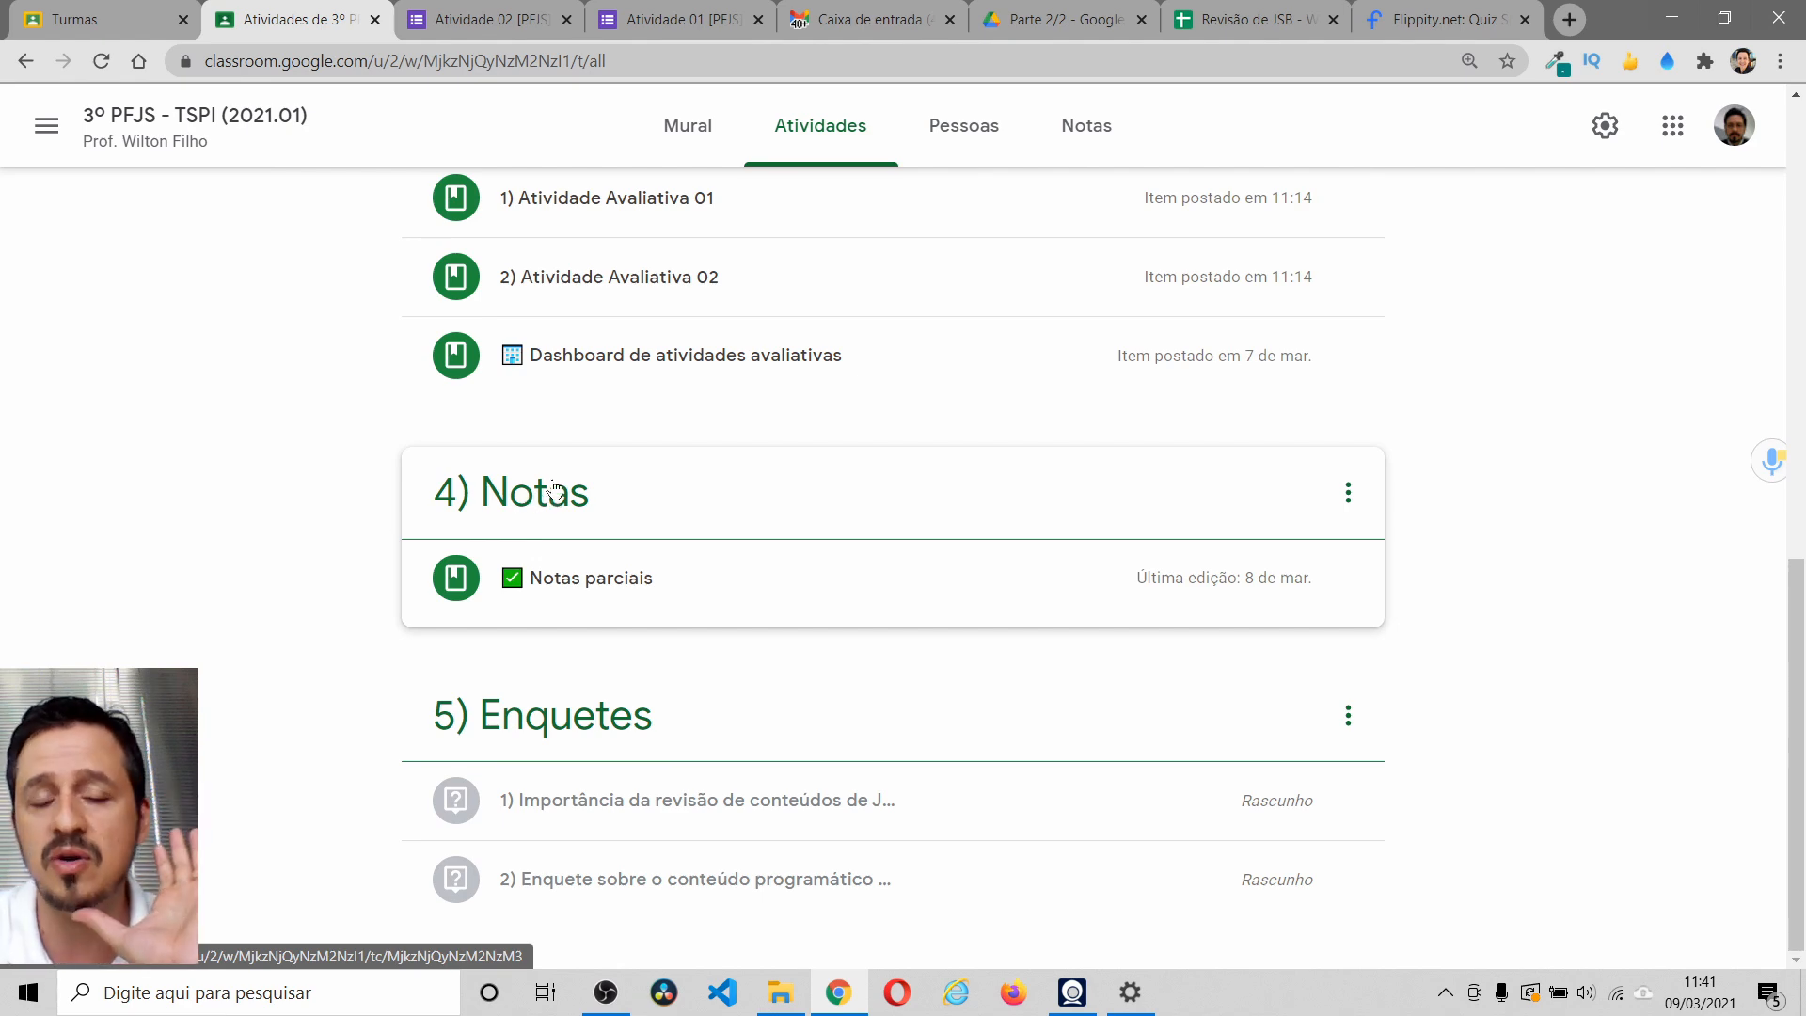
scroll(564, 508, up, 10)
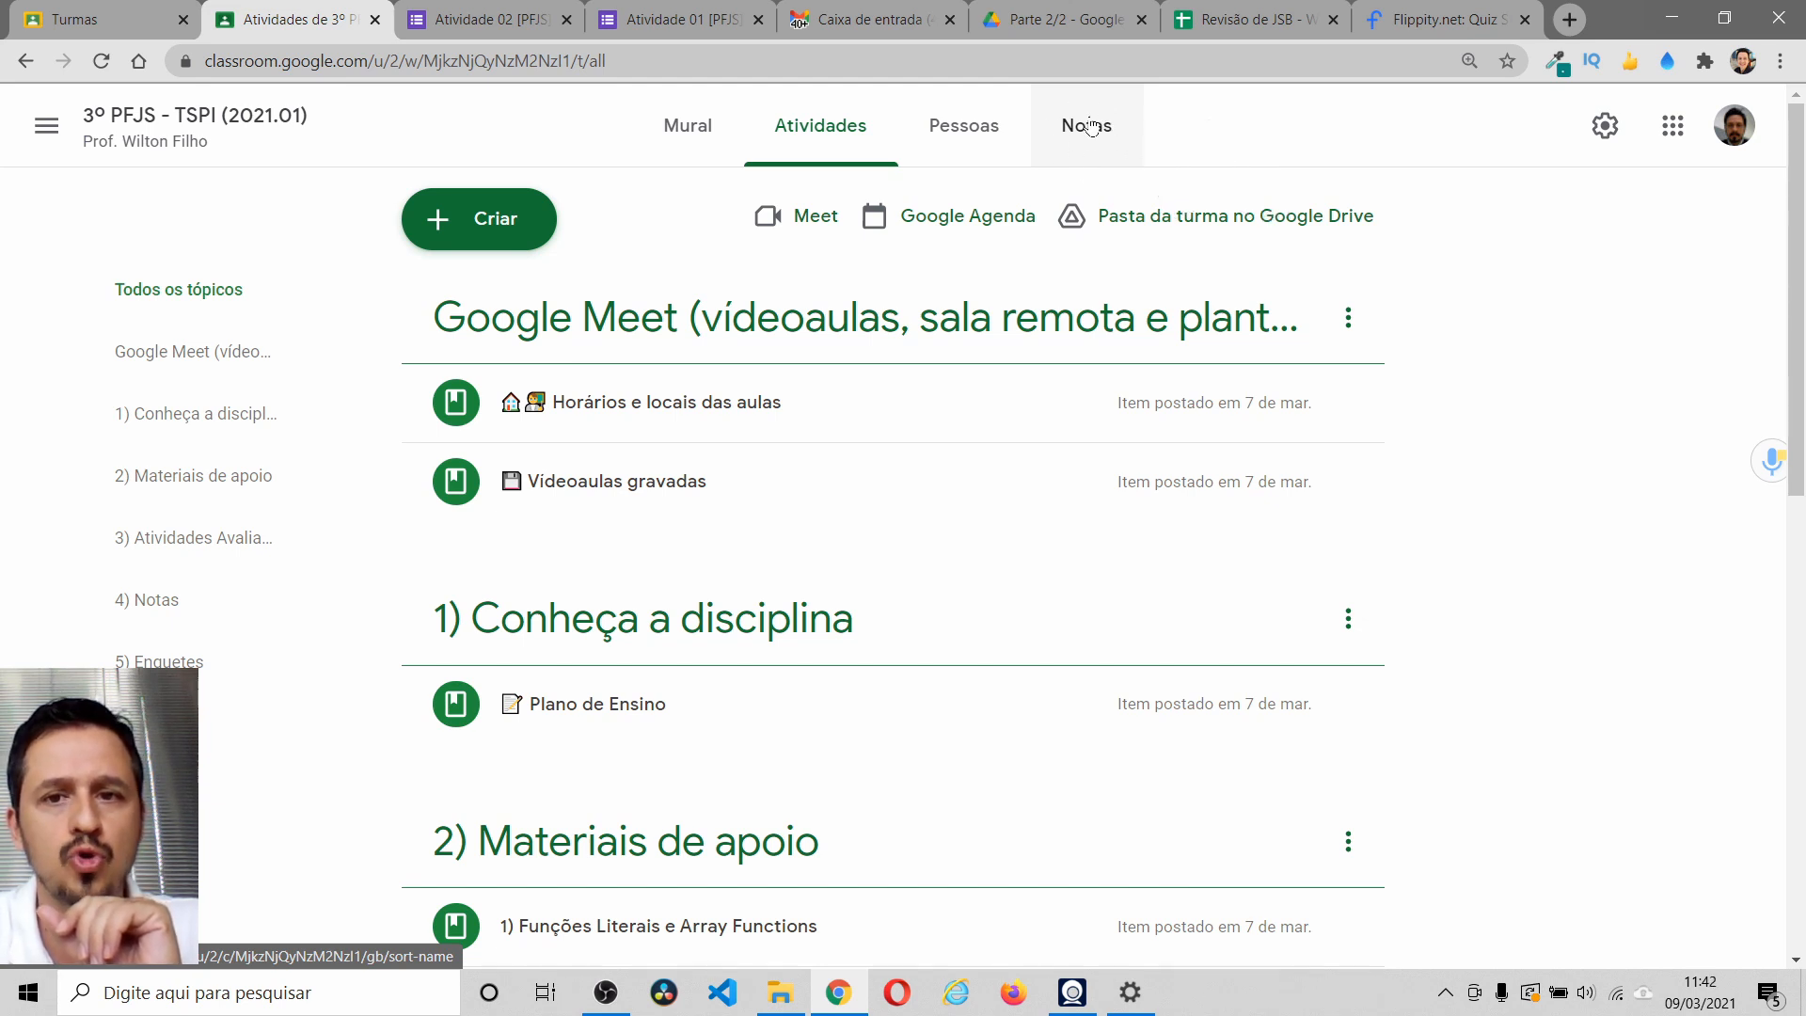
scroll(865, 451, down, 6)
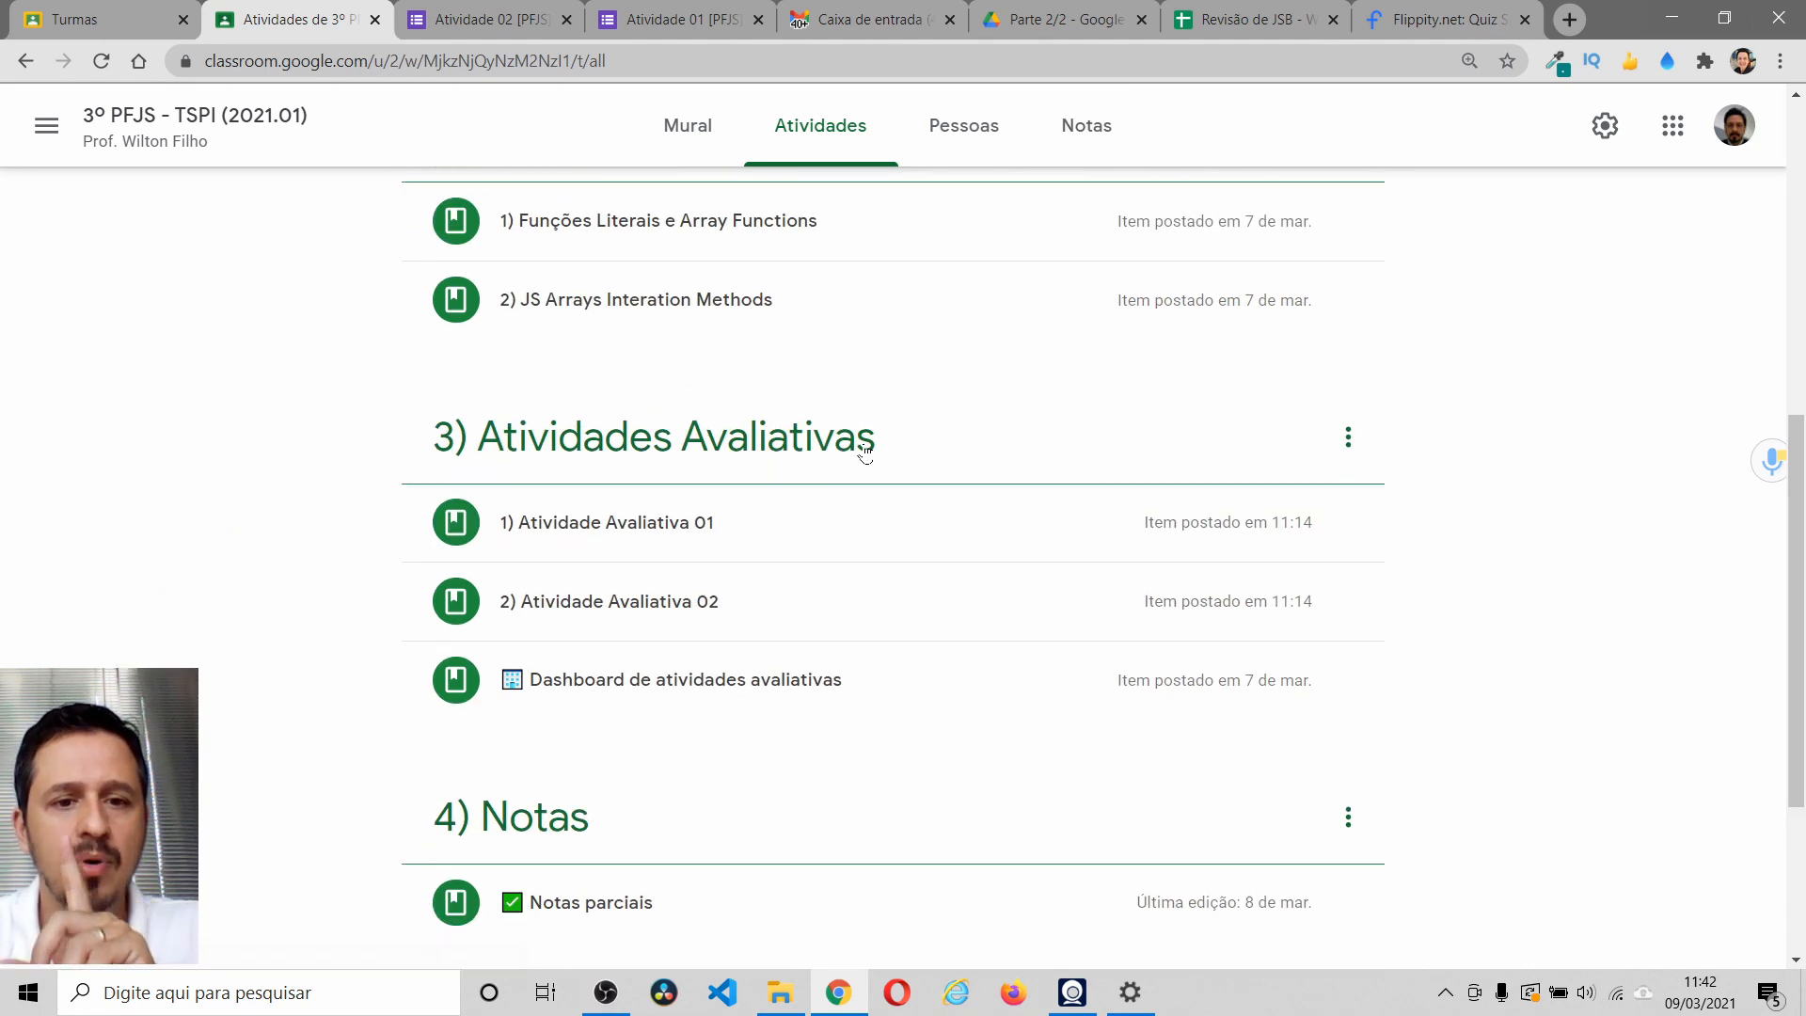
scroll(861, 465, down, 3)
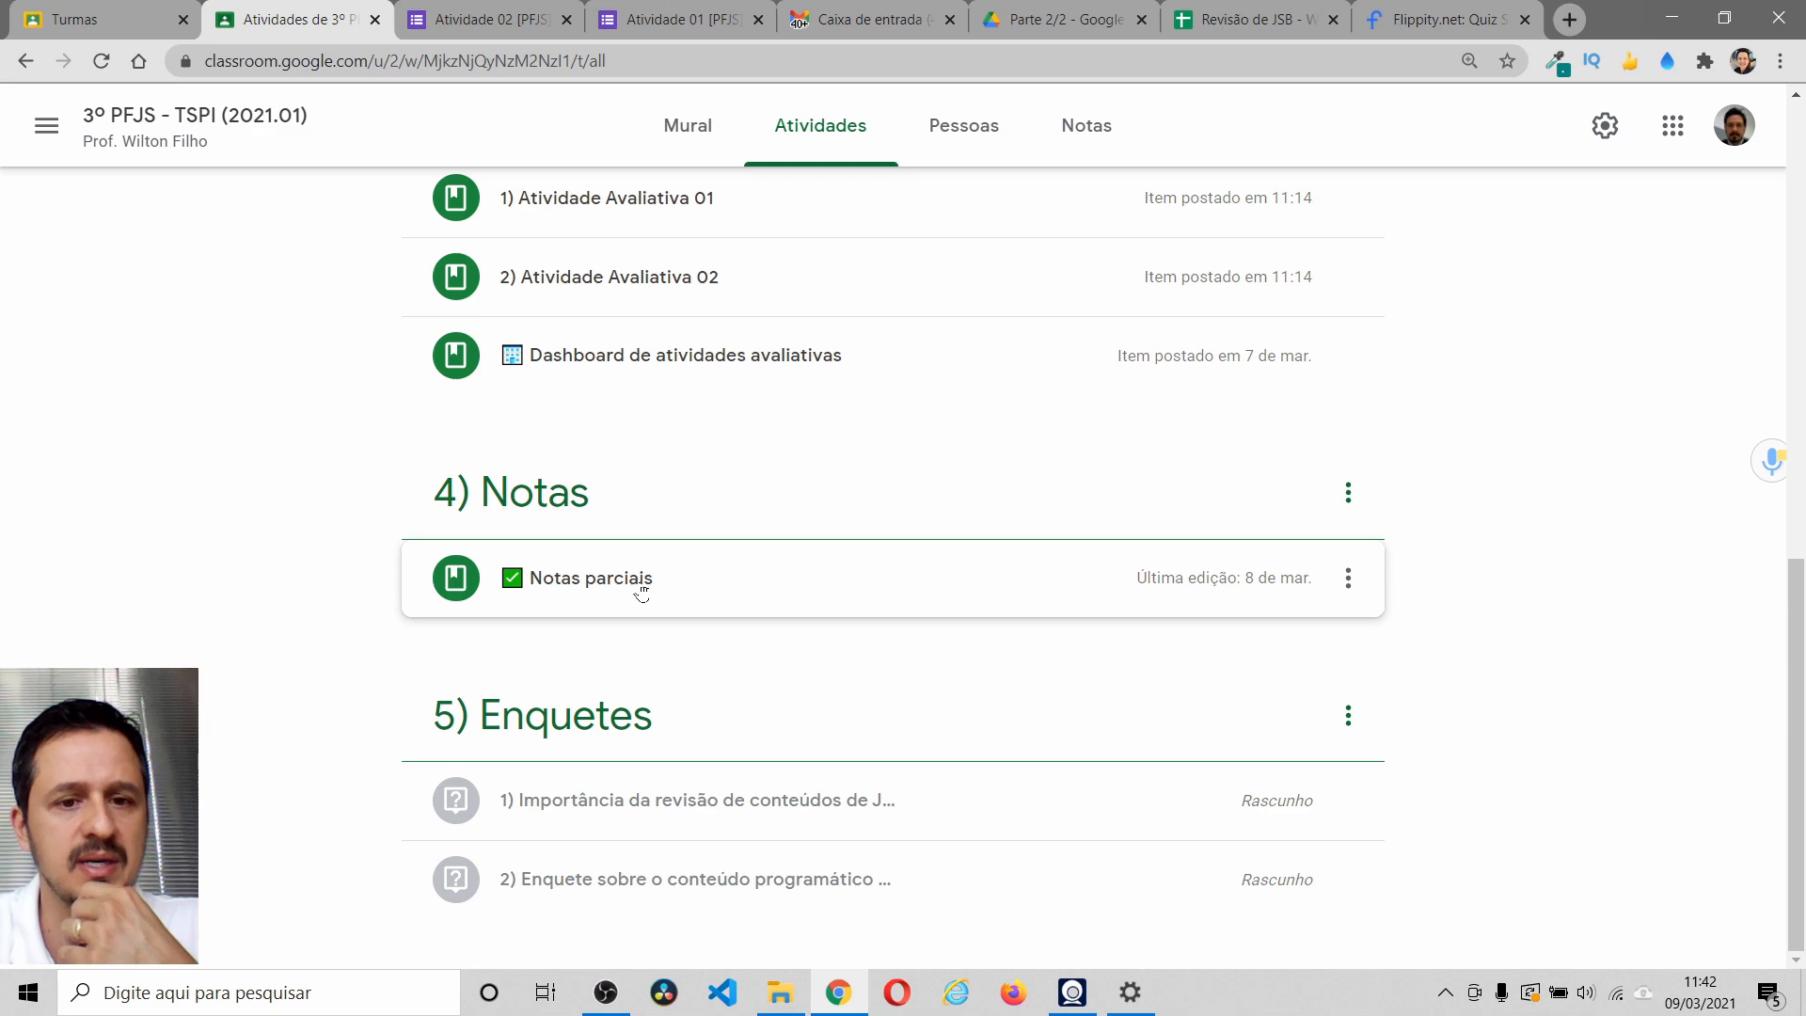
- Create a material titled "Notas parc iais da disciplina" under the topic 4) Notas and post it
scroll(620, 579, up, 10)
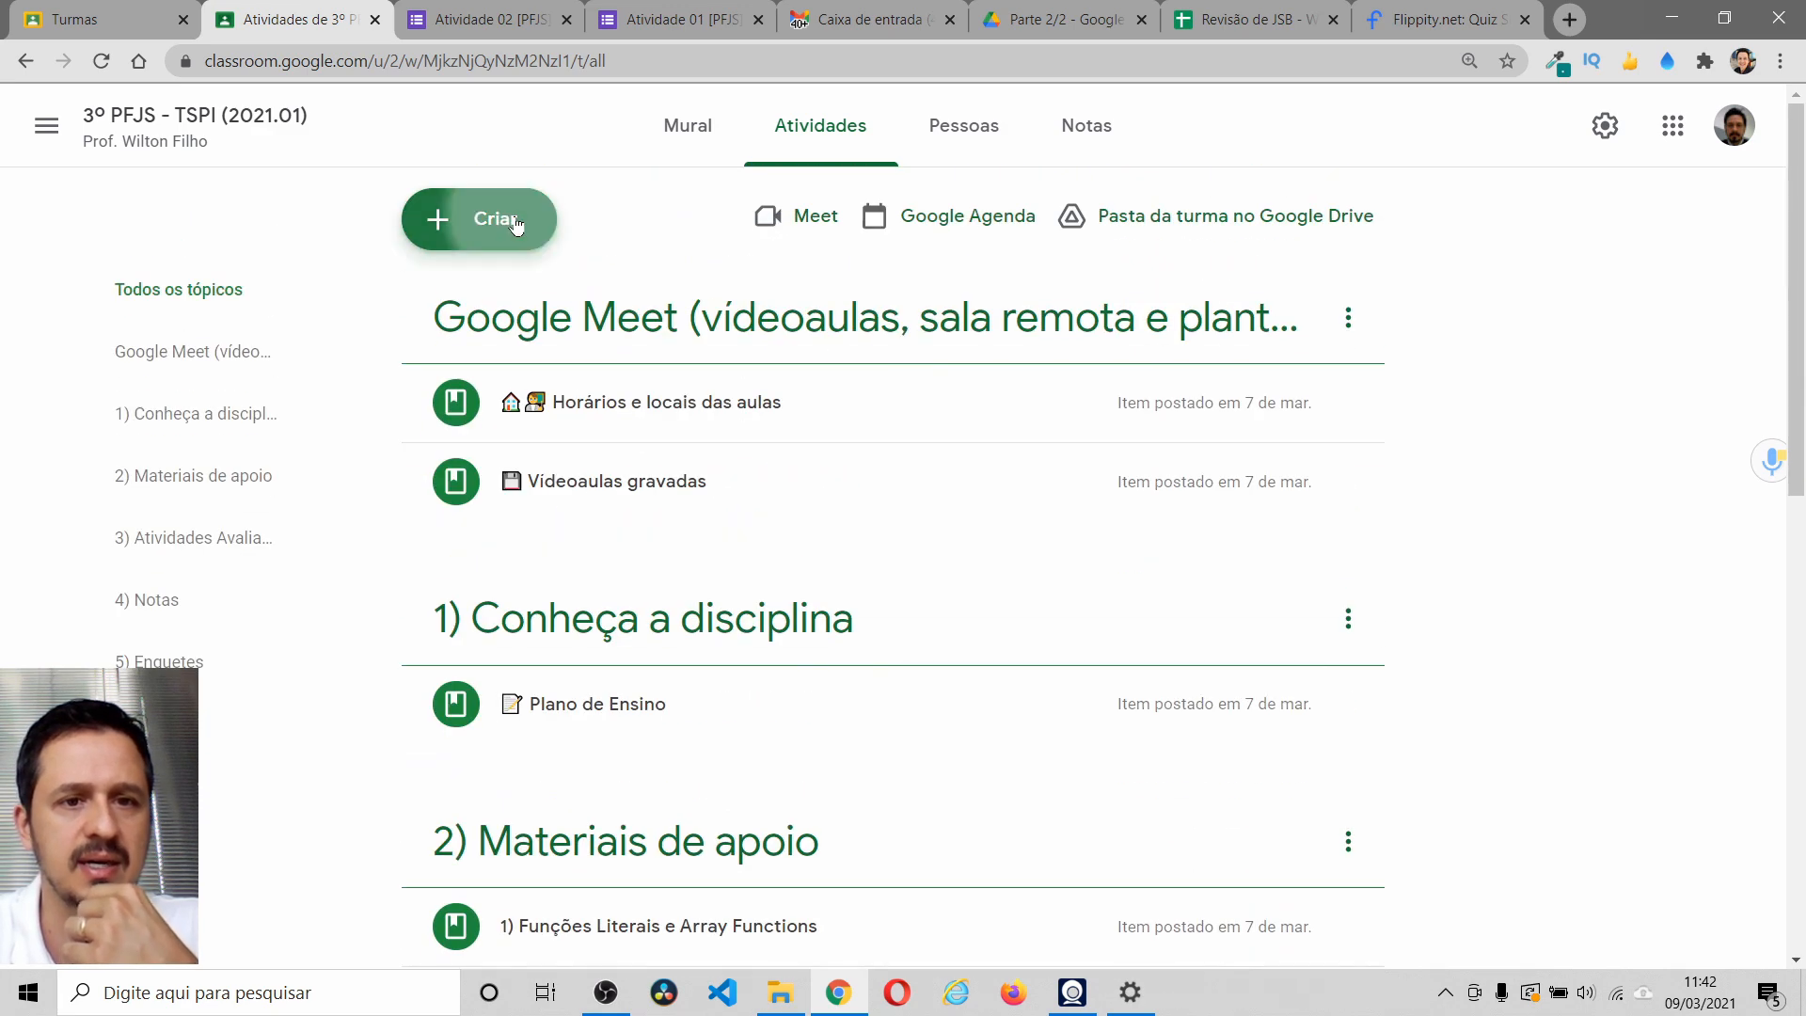
click(516, 224)
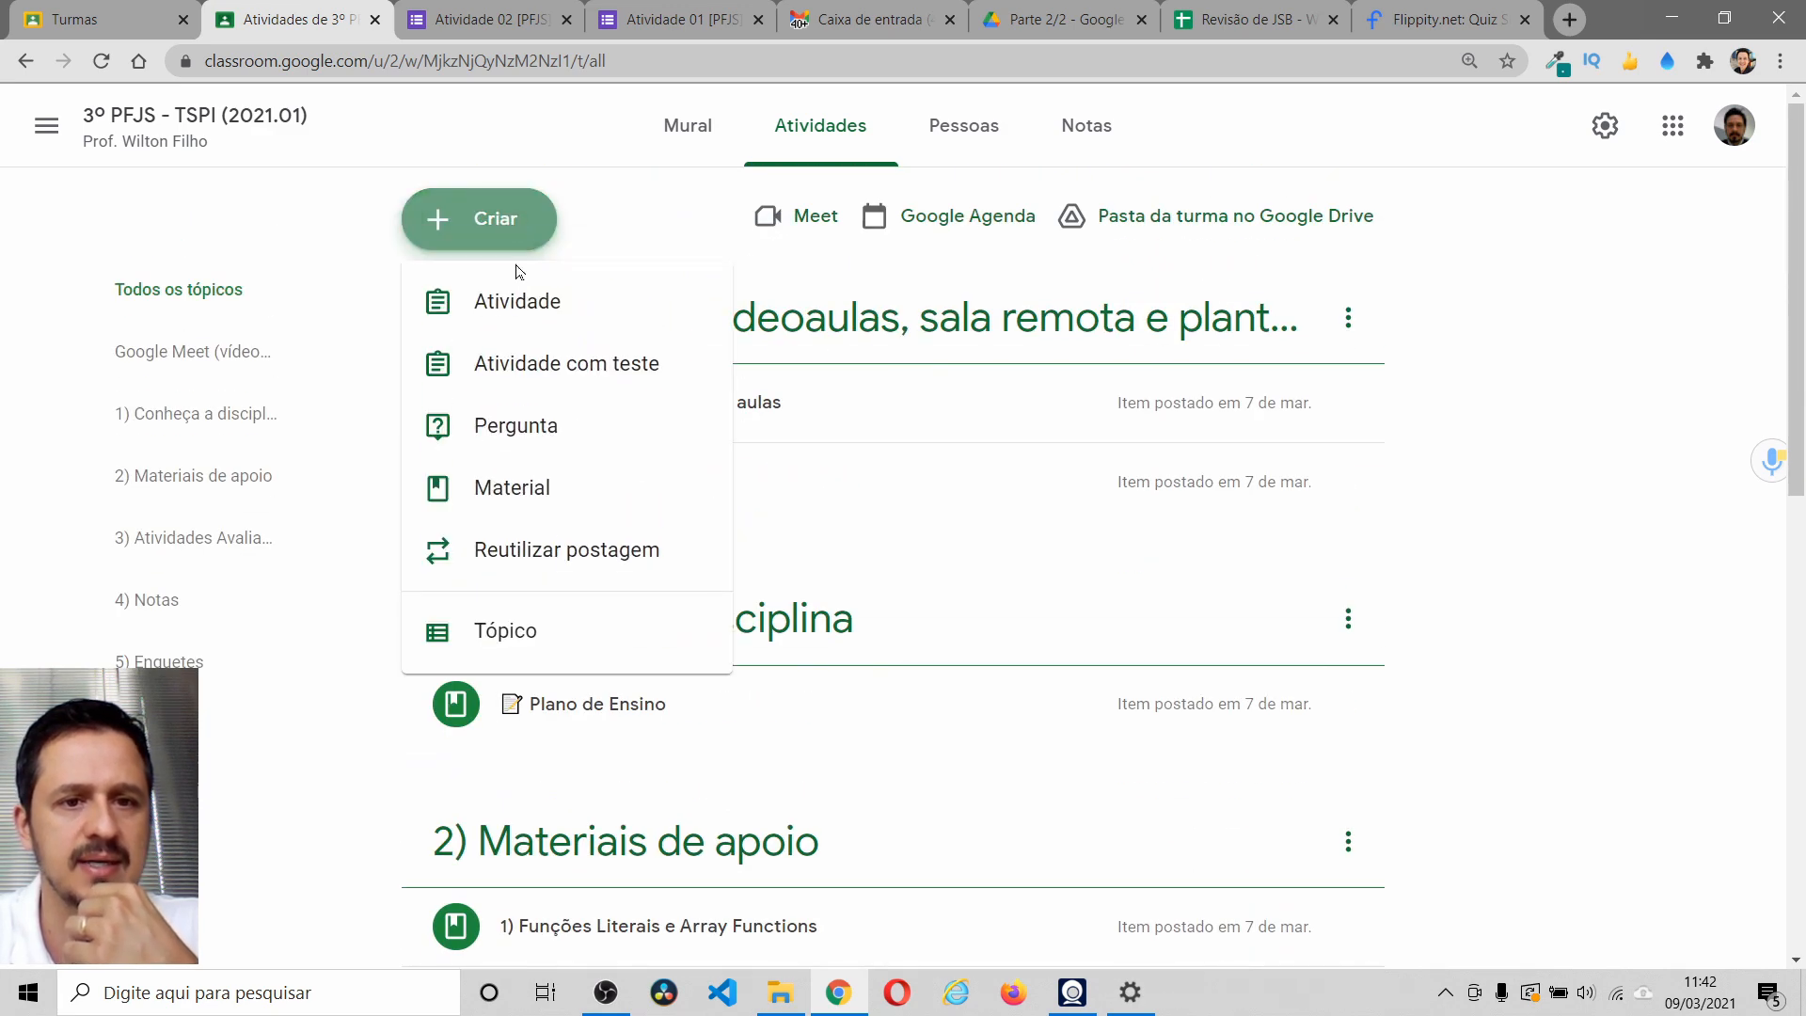
click(544, 489)
text(Notas par)
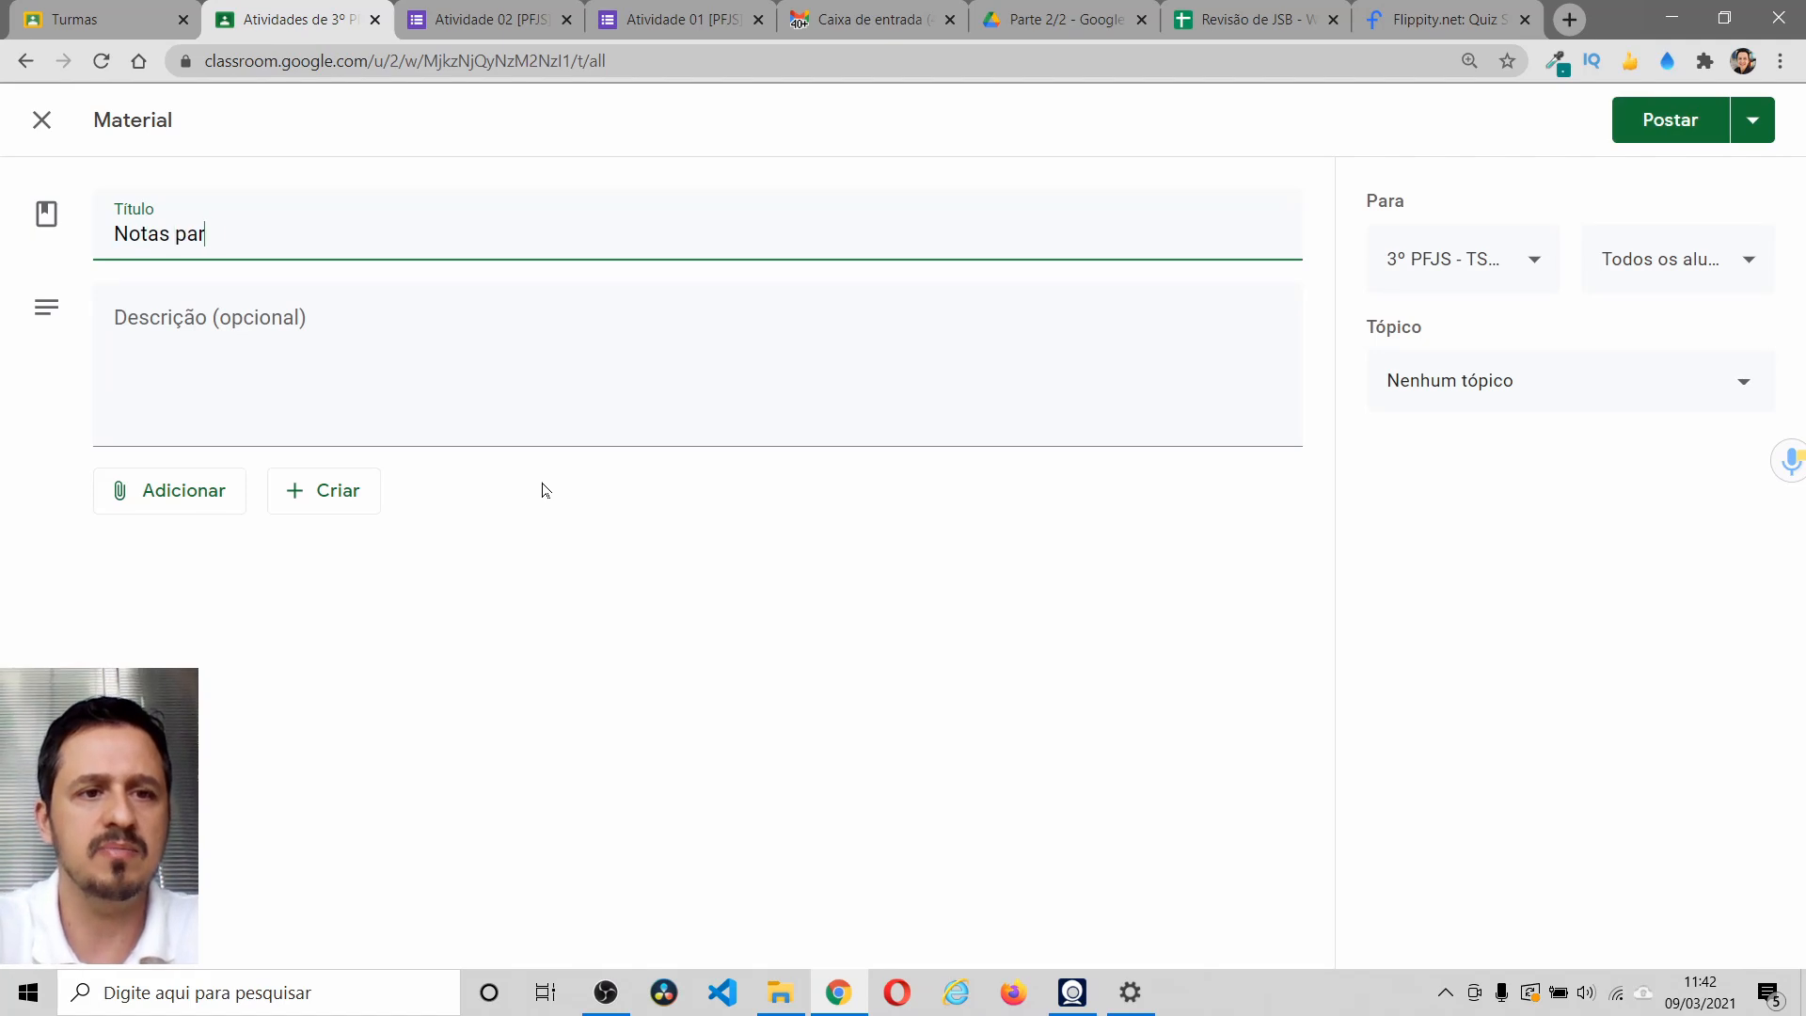
text(c iais da disciplina)
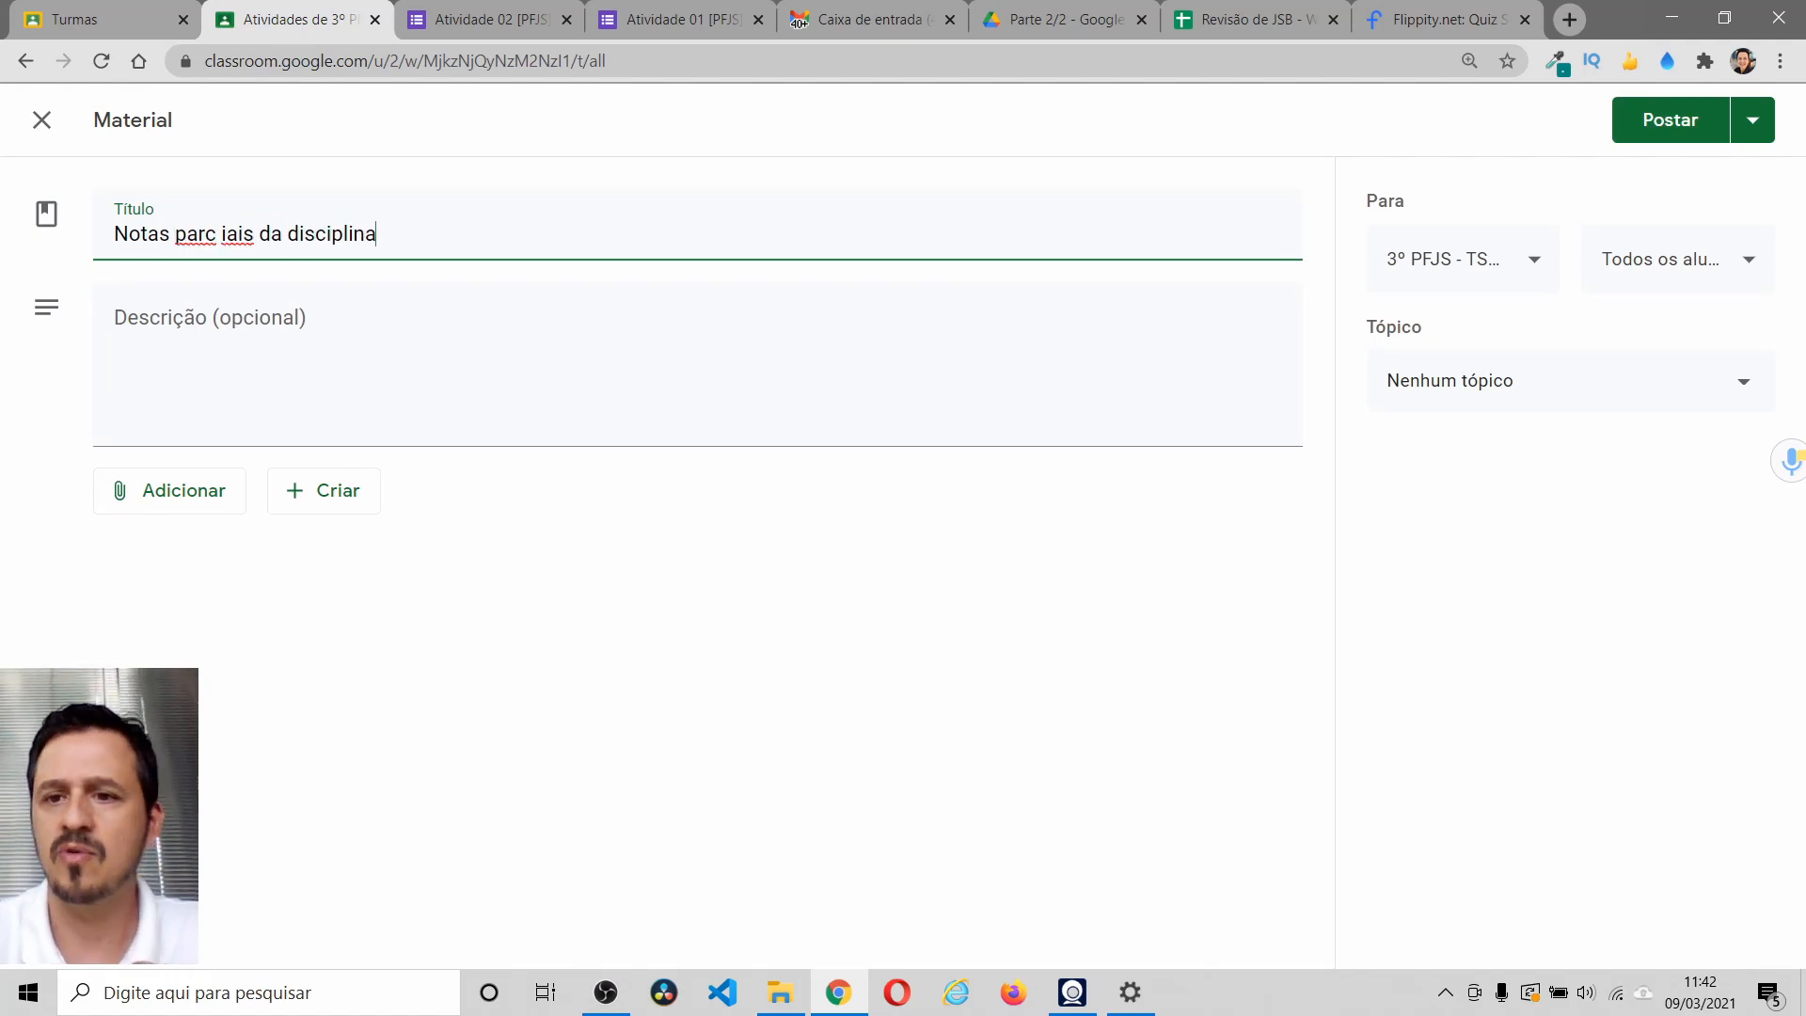
click(1560, 396)
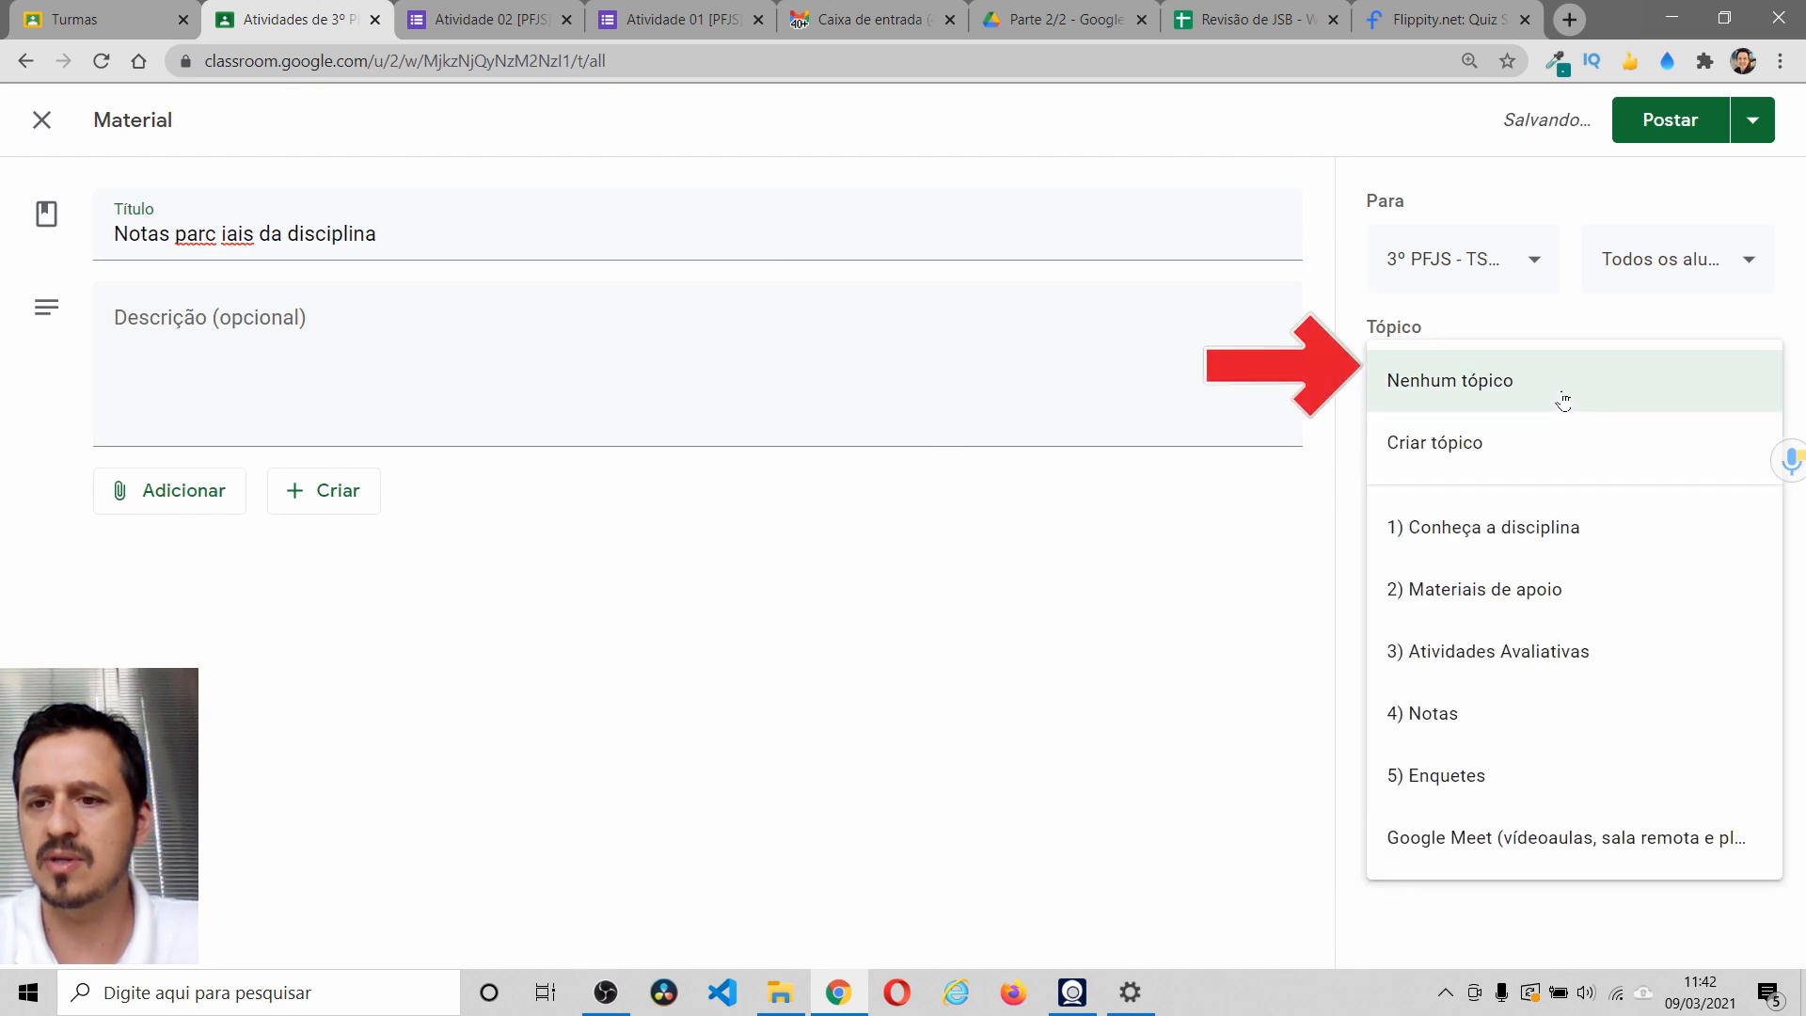
click(1444, 711)
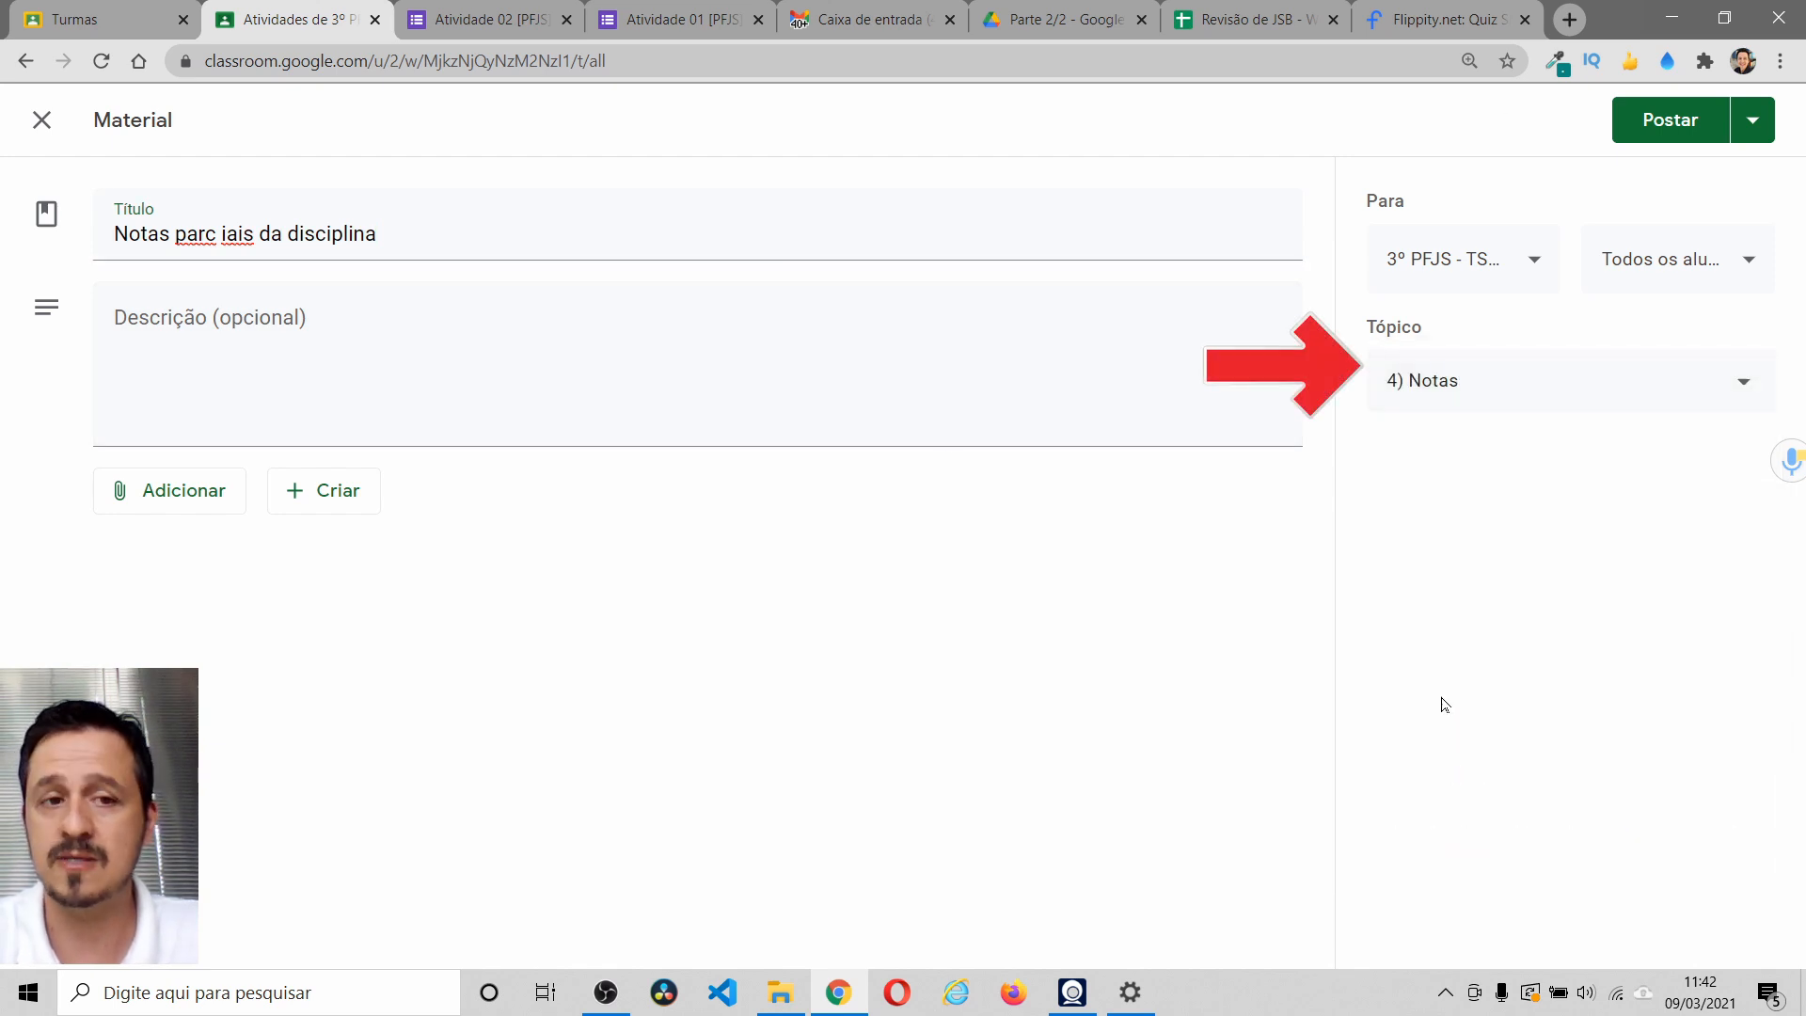
click(1652, 136)
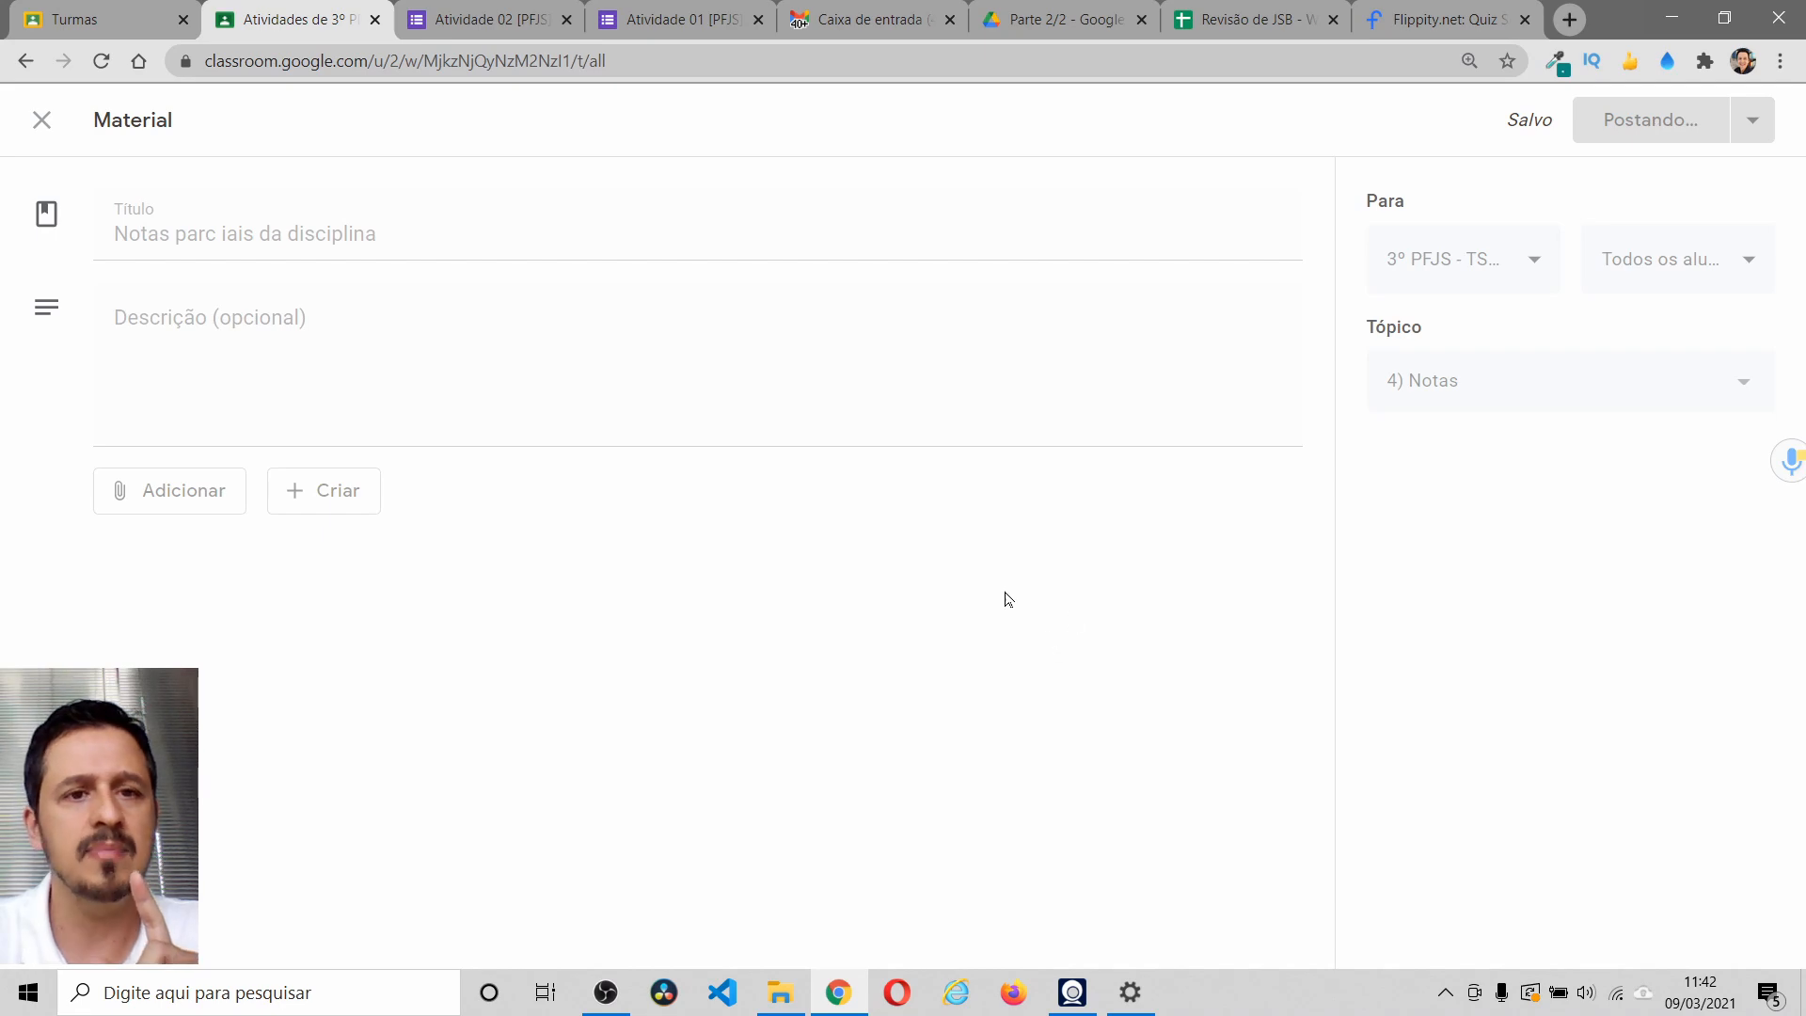
- Open the spreadsheet linked in Dashboard de atividades avaliativas and copy the web address of its Notas consolidadas sheet
scroll(963, 644, down, 15)
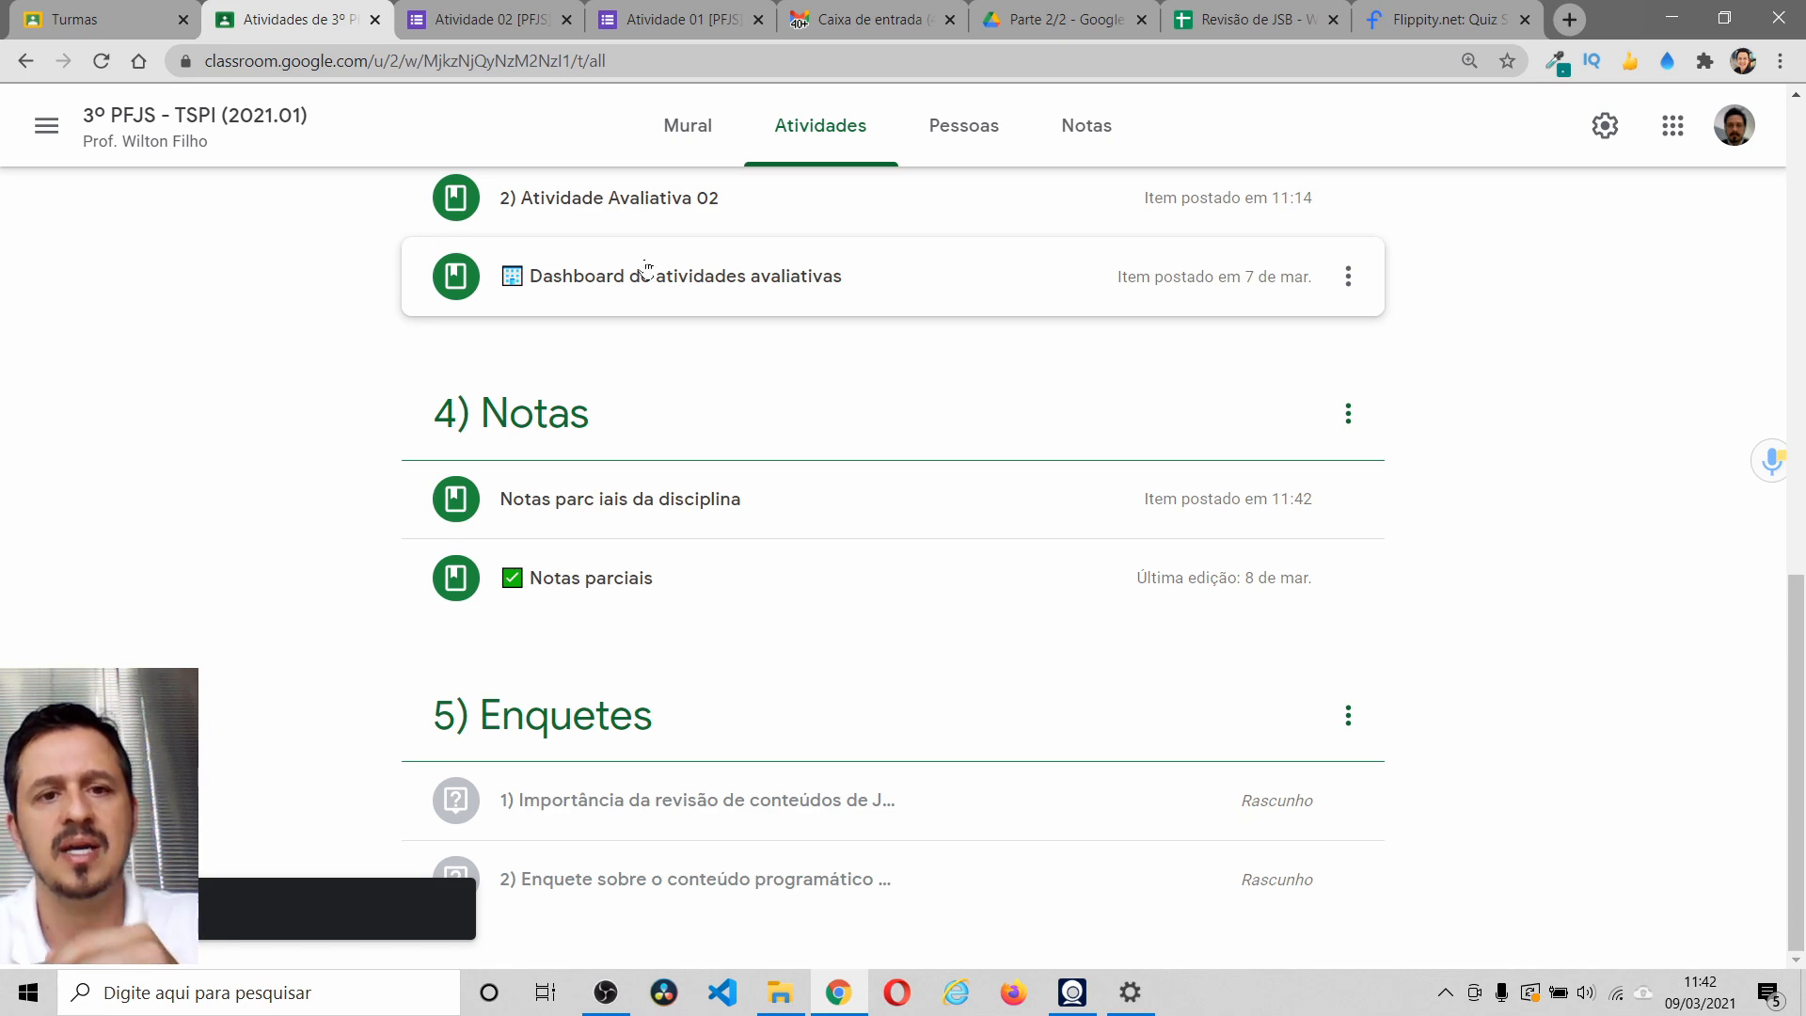
click(647, 275)
click(526, 468)
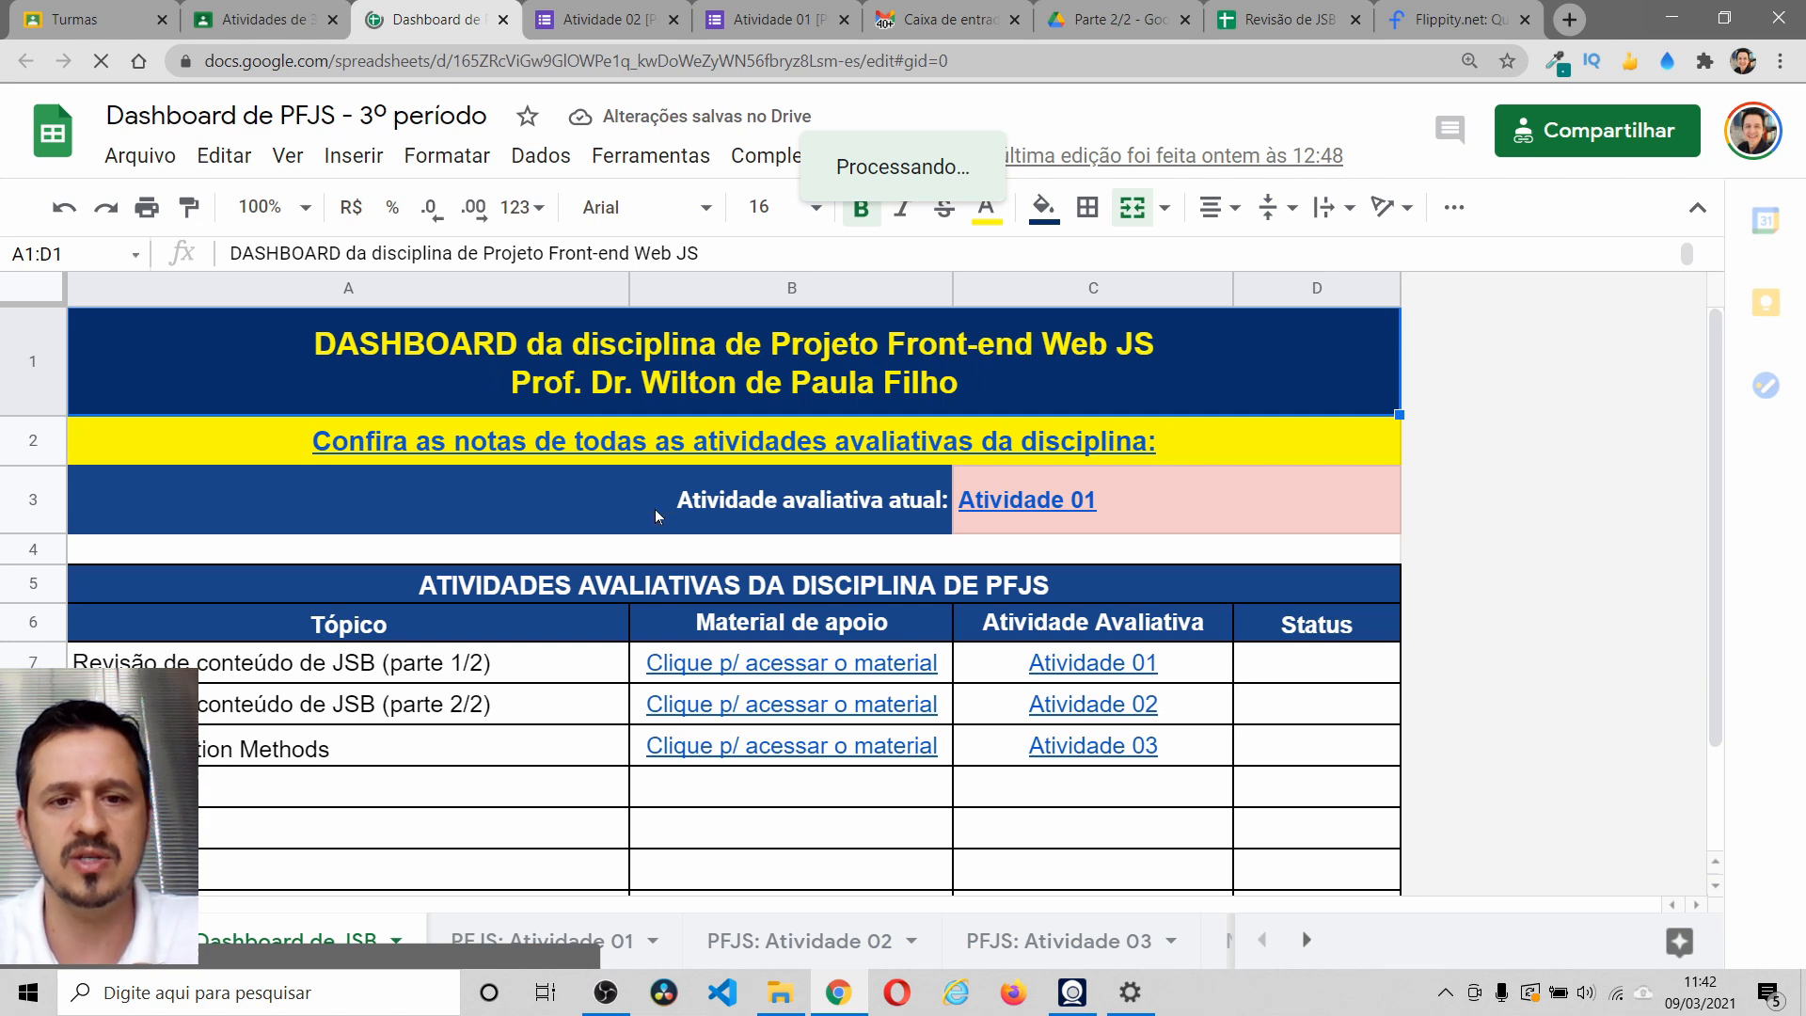
scroll(655, 515, down, 3)
click(1306, 939)
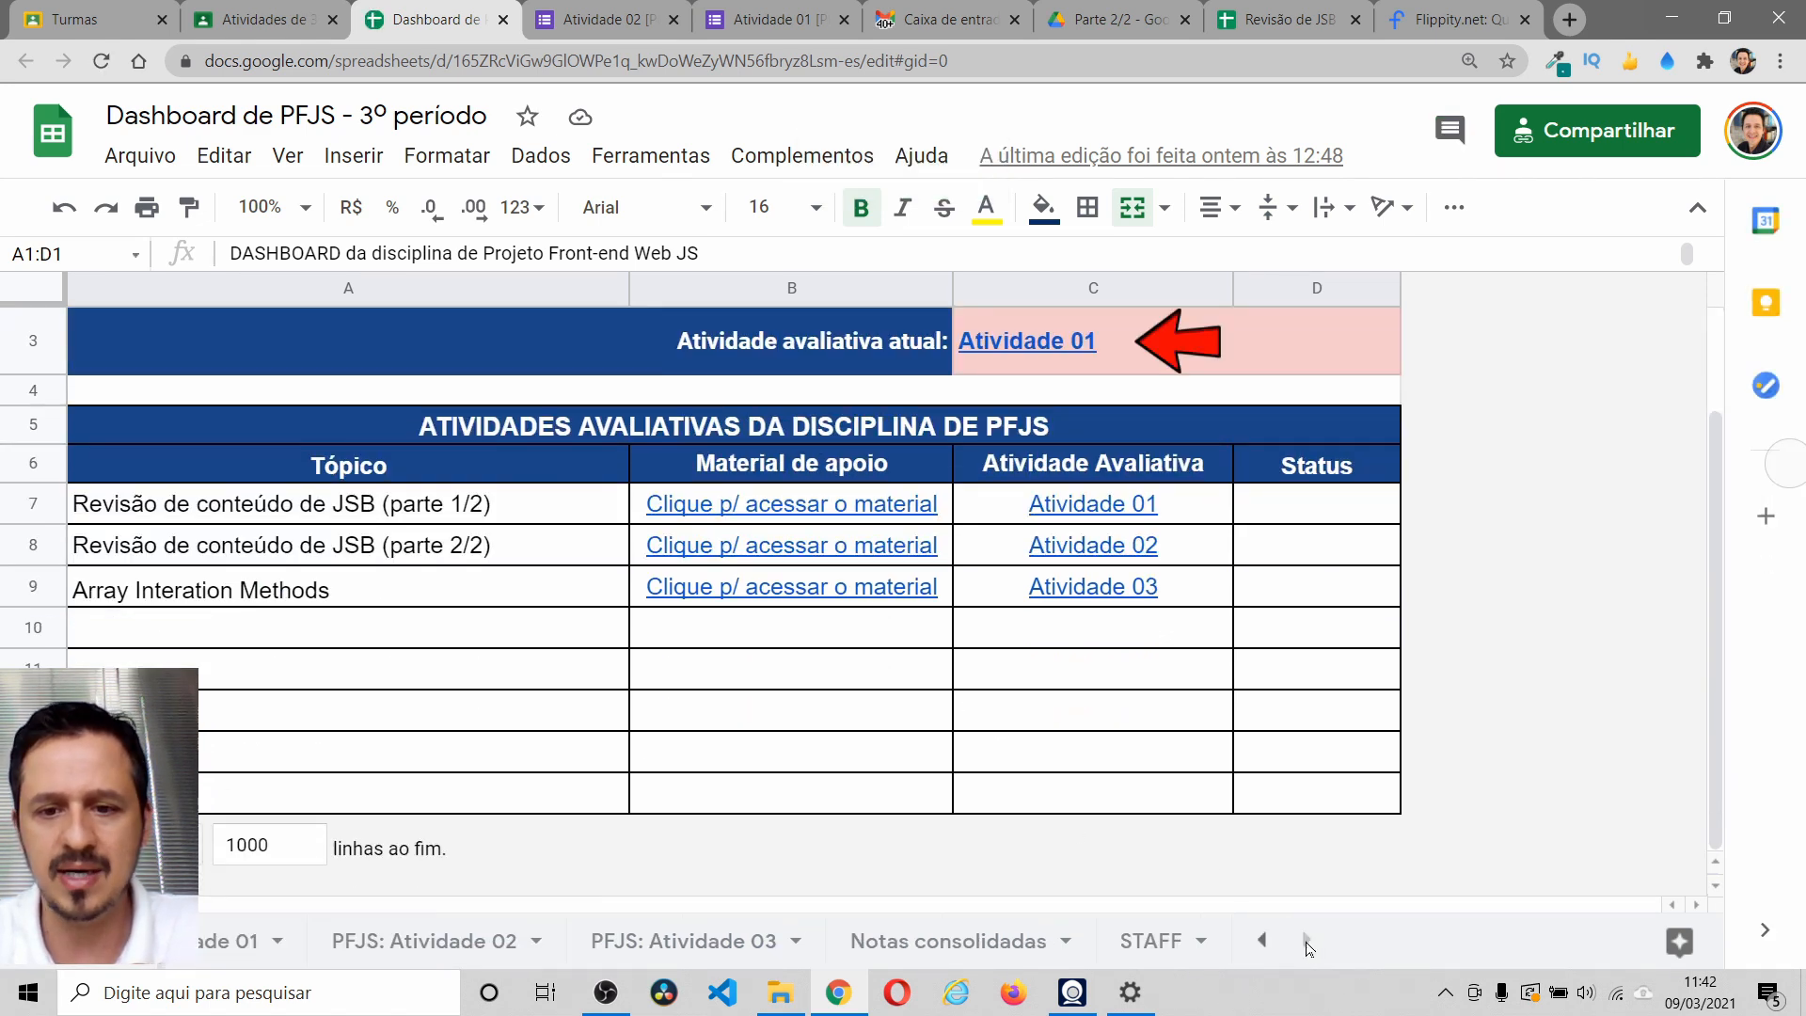
click(951, 941)
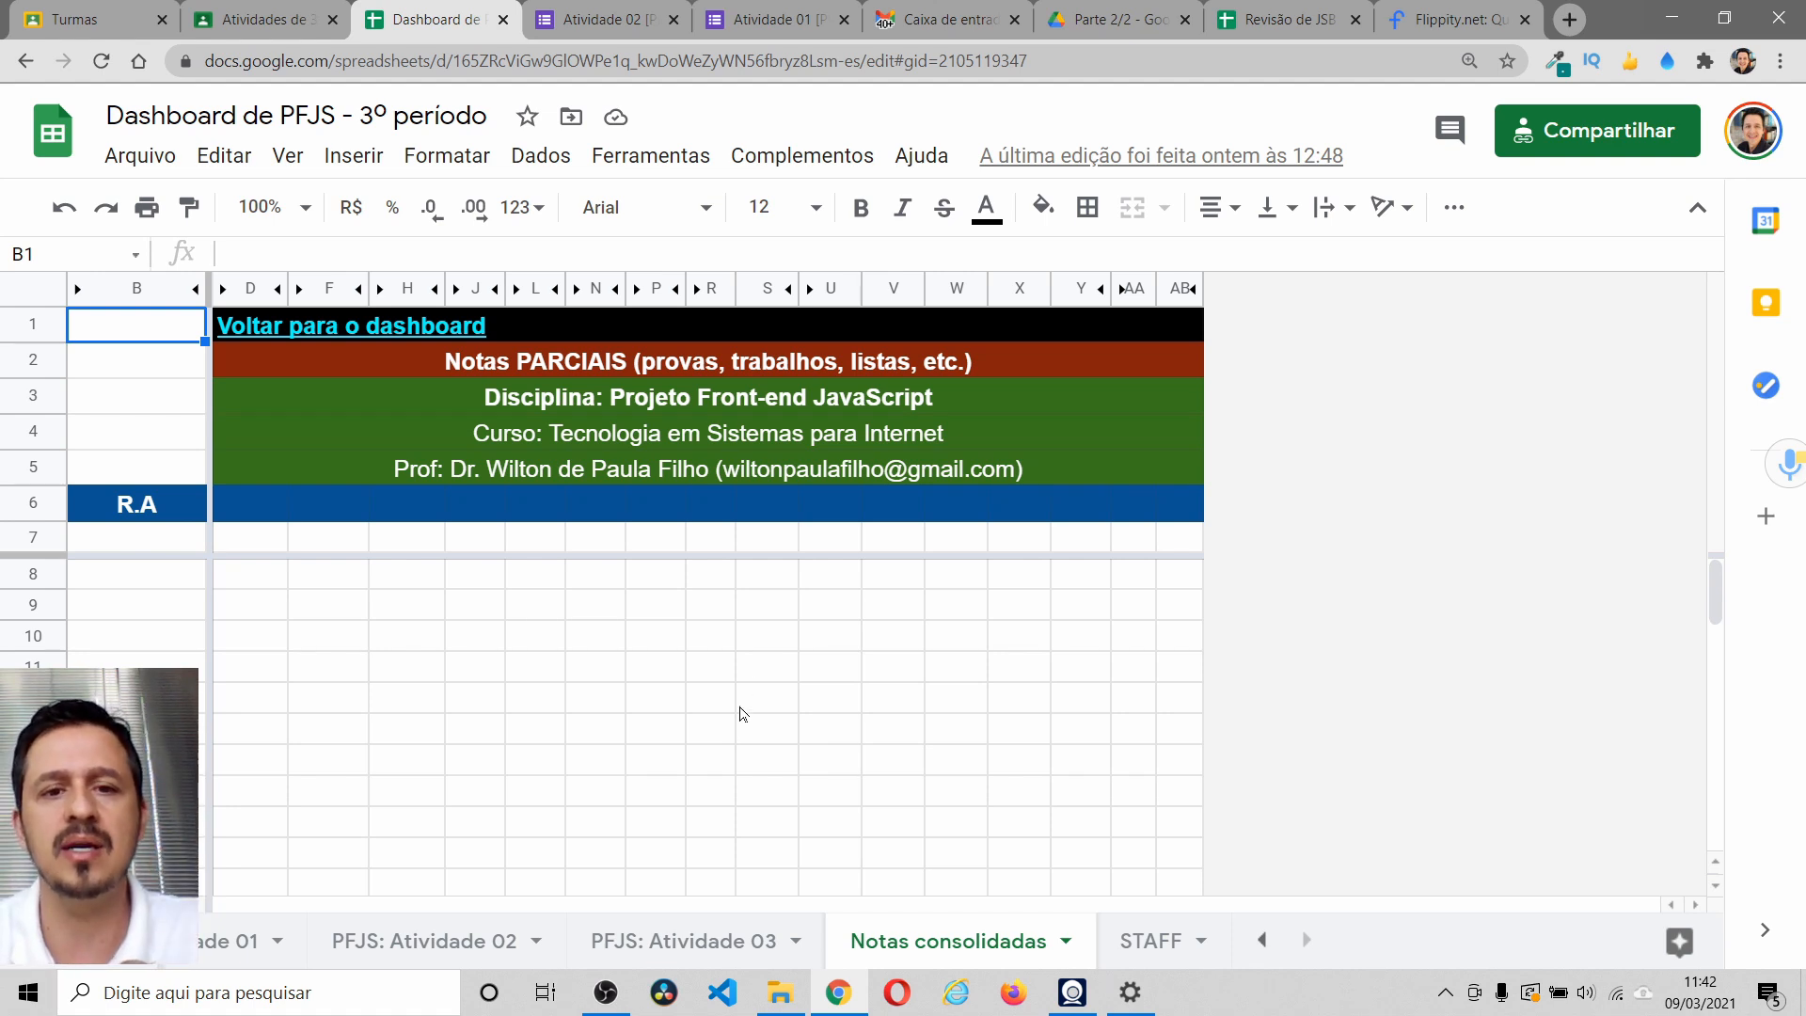
click(957, 66)
key(ctrl+c)
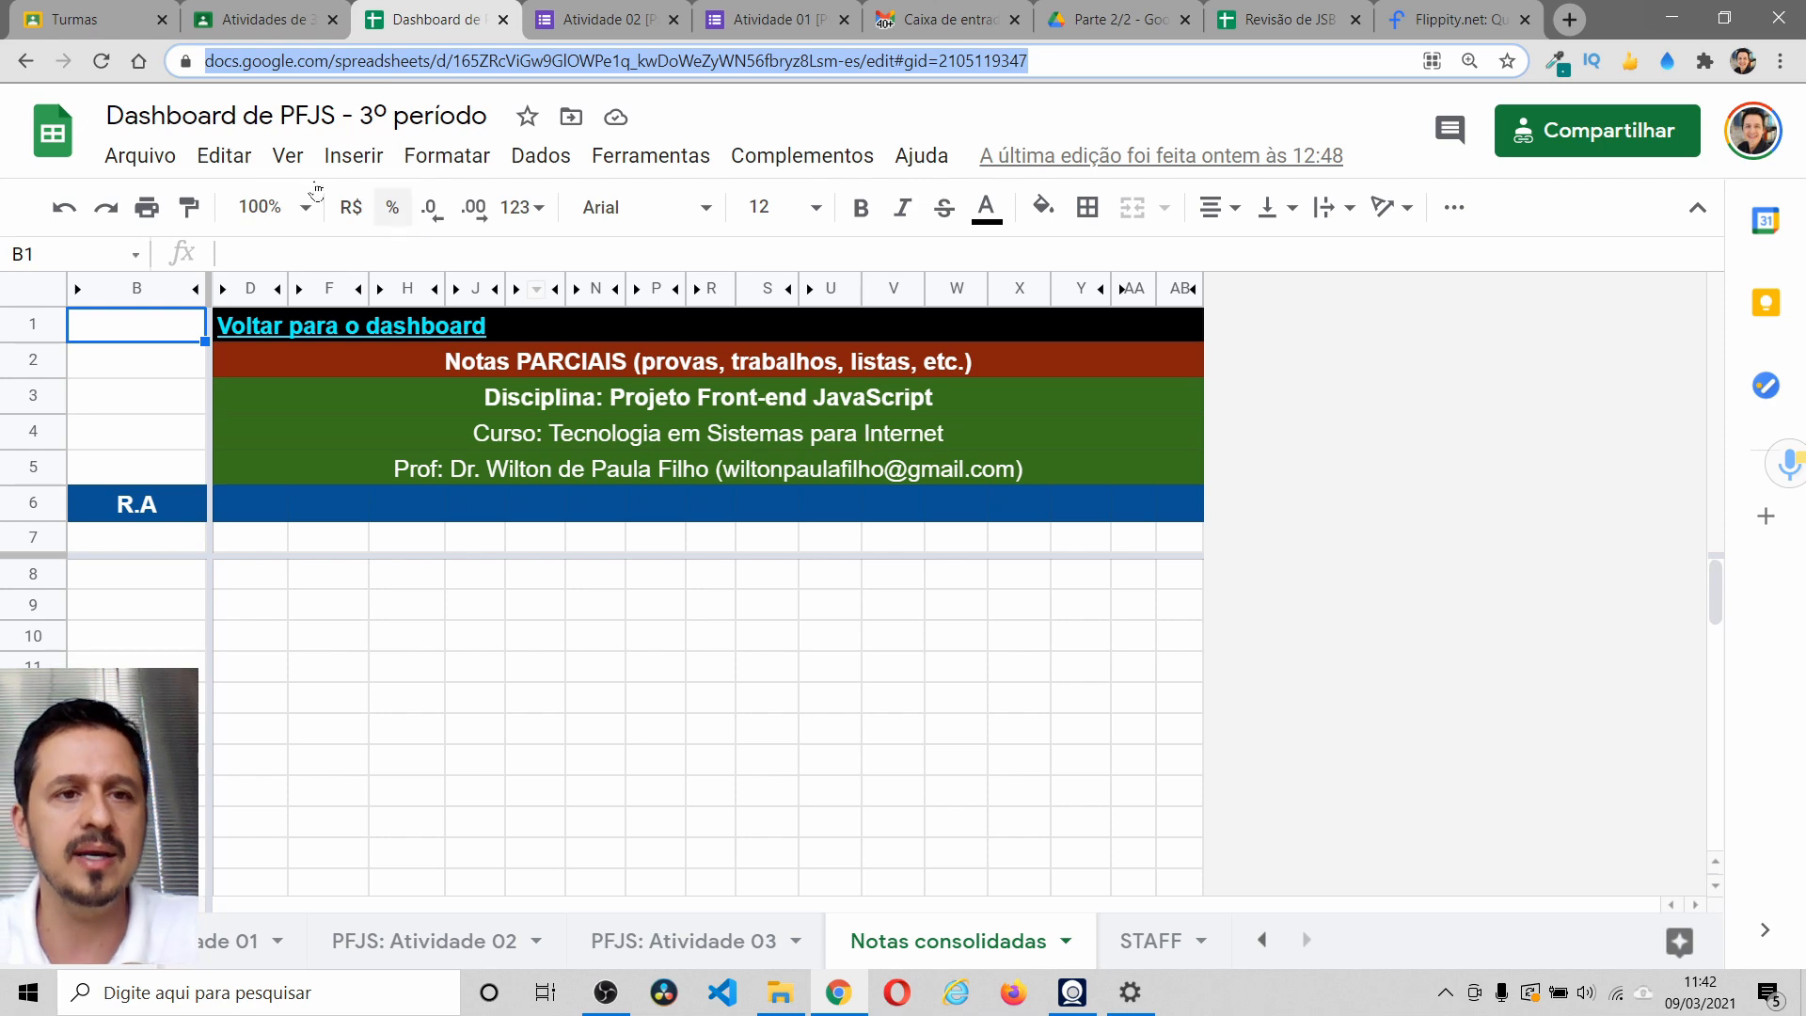
- In Google Classroom, add the copied sheet link as the description of the "Notas parc iais da disciplina" material, save it and open the link
click(241, 10)
scroll(621, 527, down, 3)
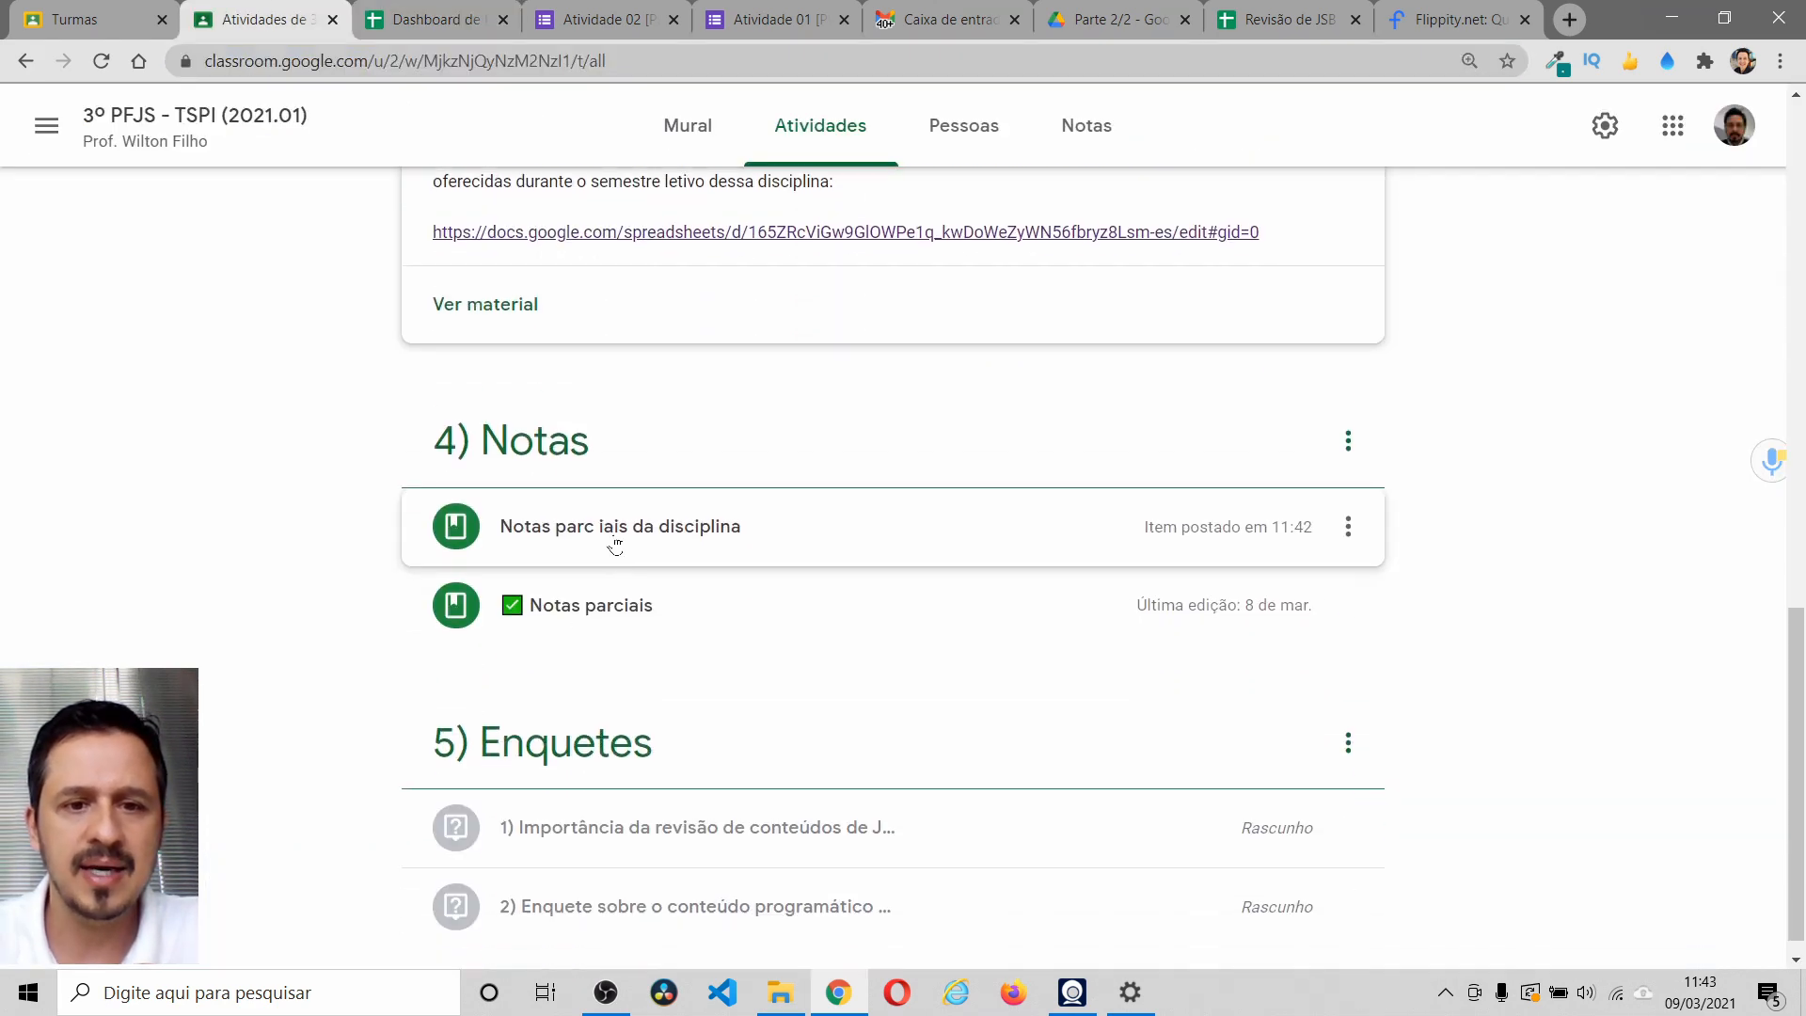
click(1348, 339)
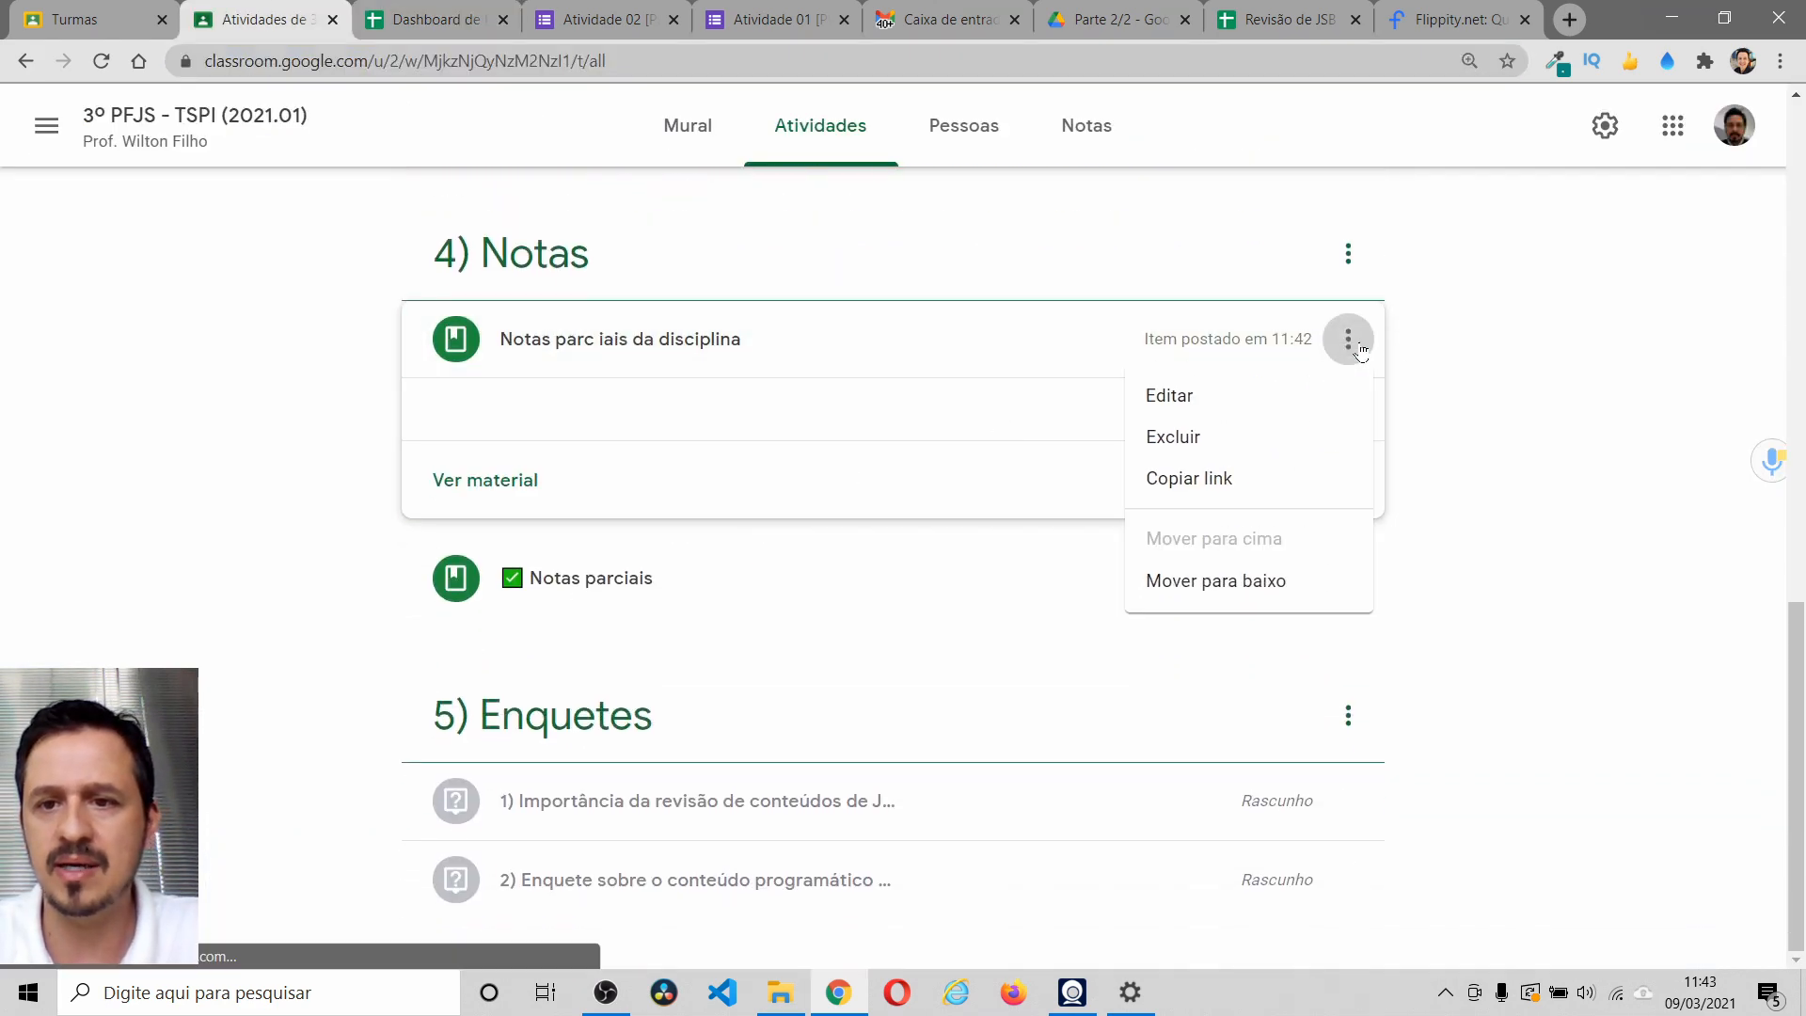
click(1223, 403)
click(833, 292)
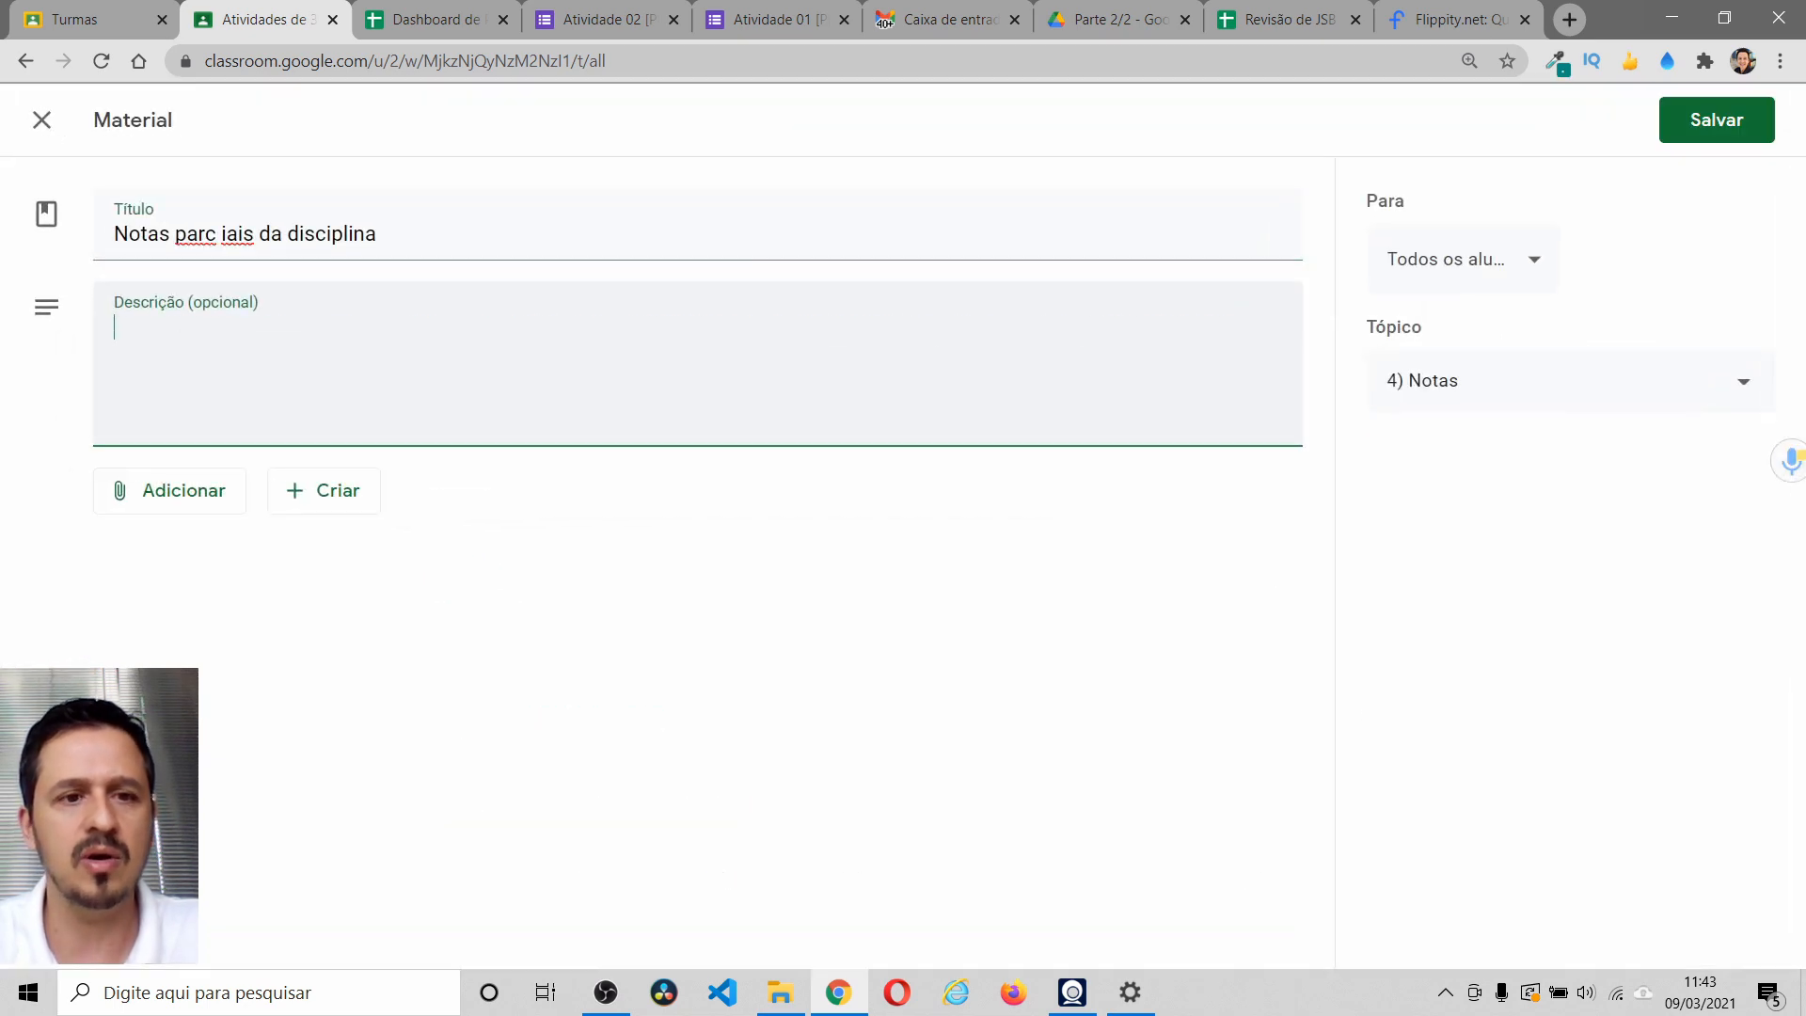
key(ctrl+v)
click(1718, 124)
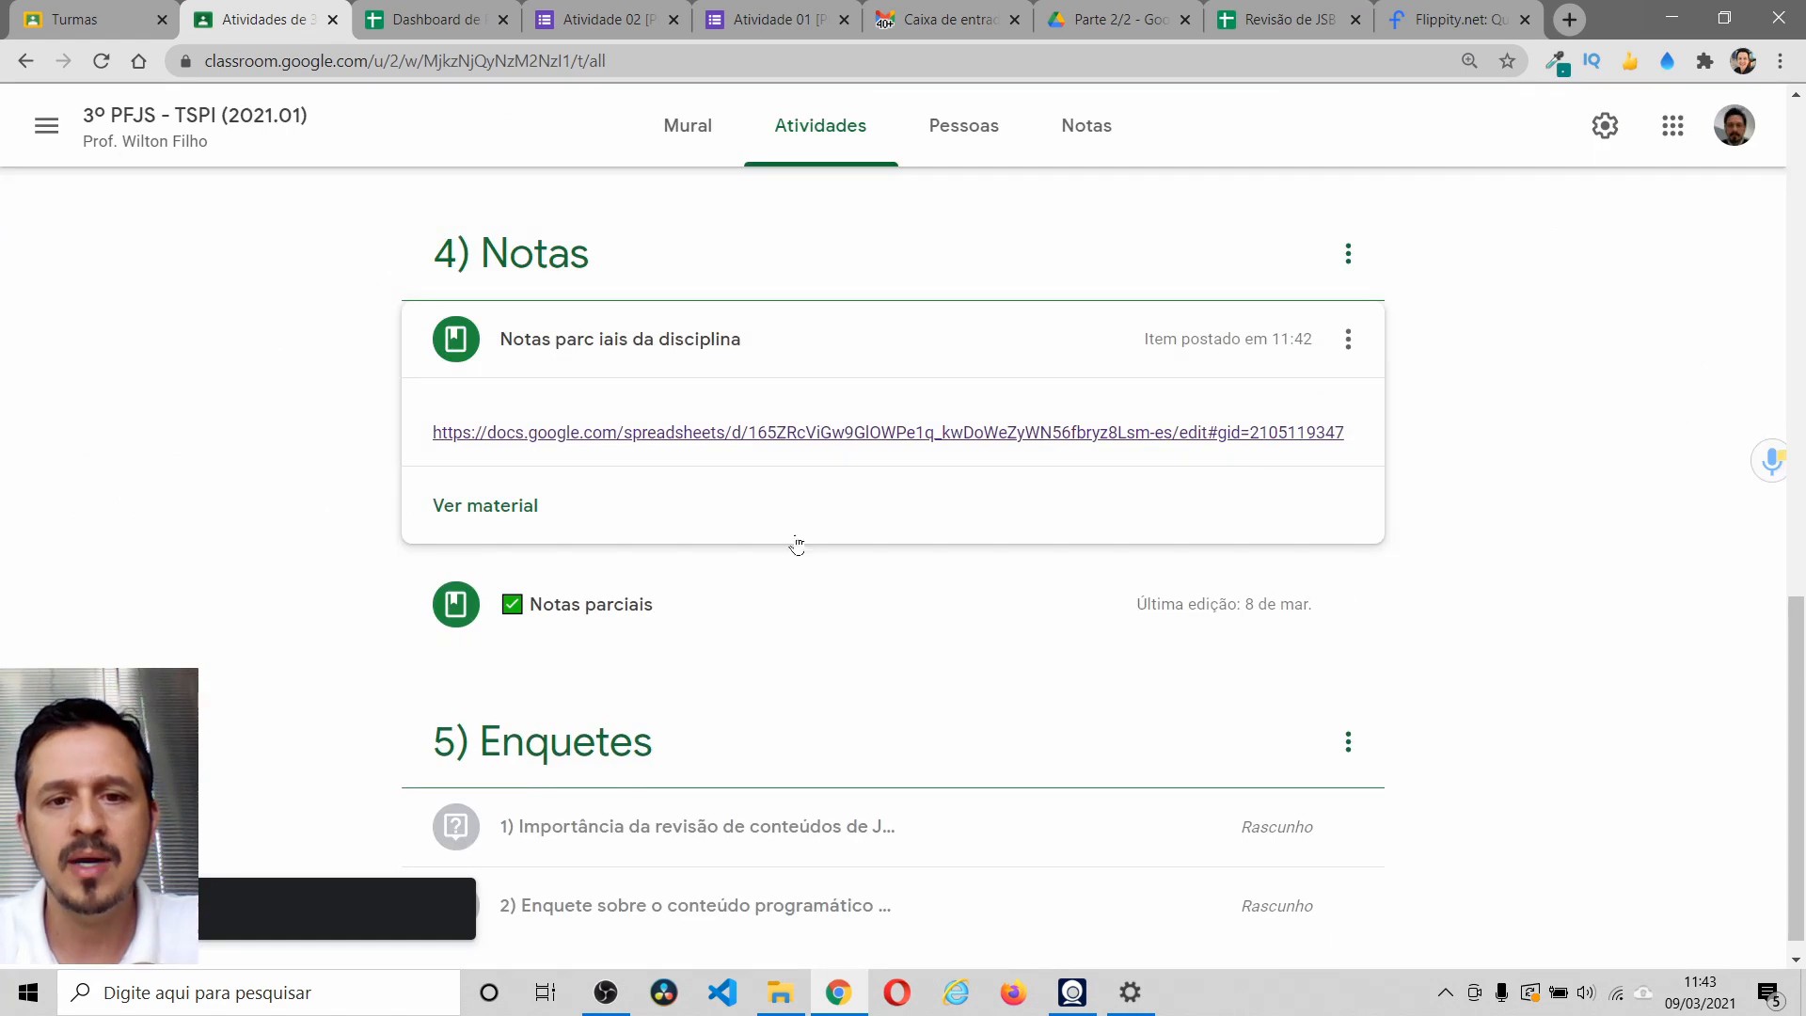
click(741, 433)
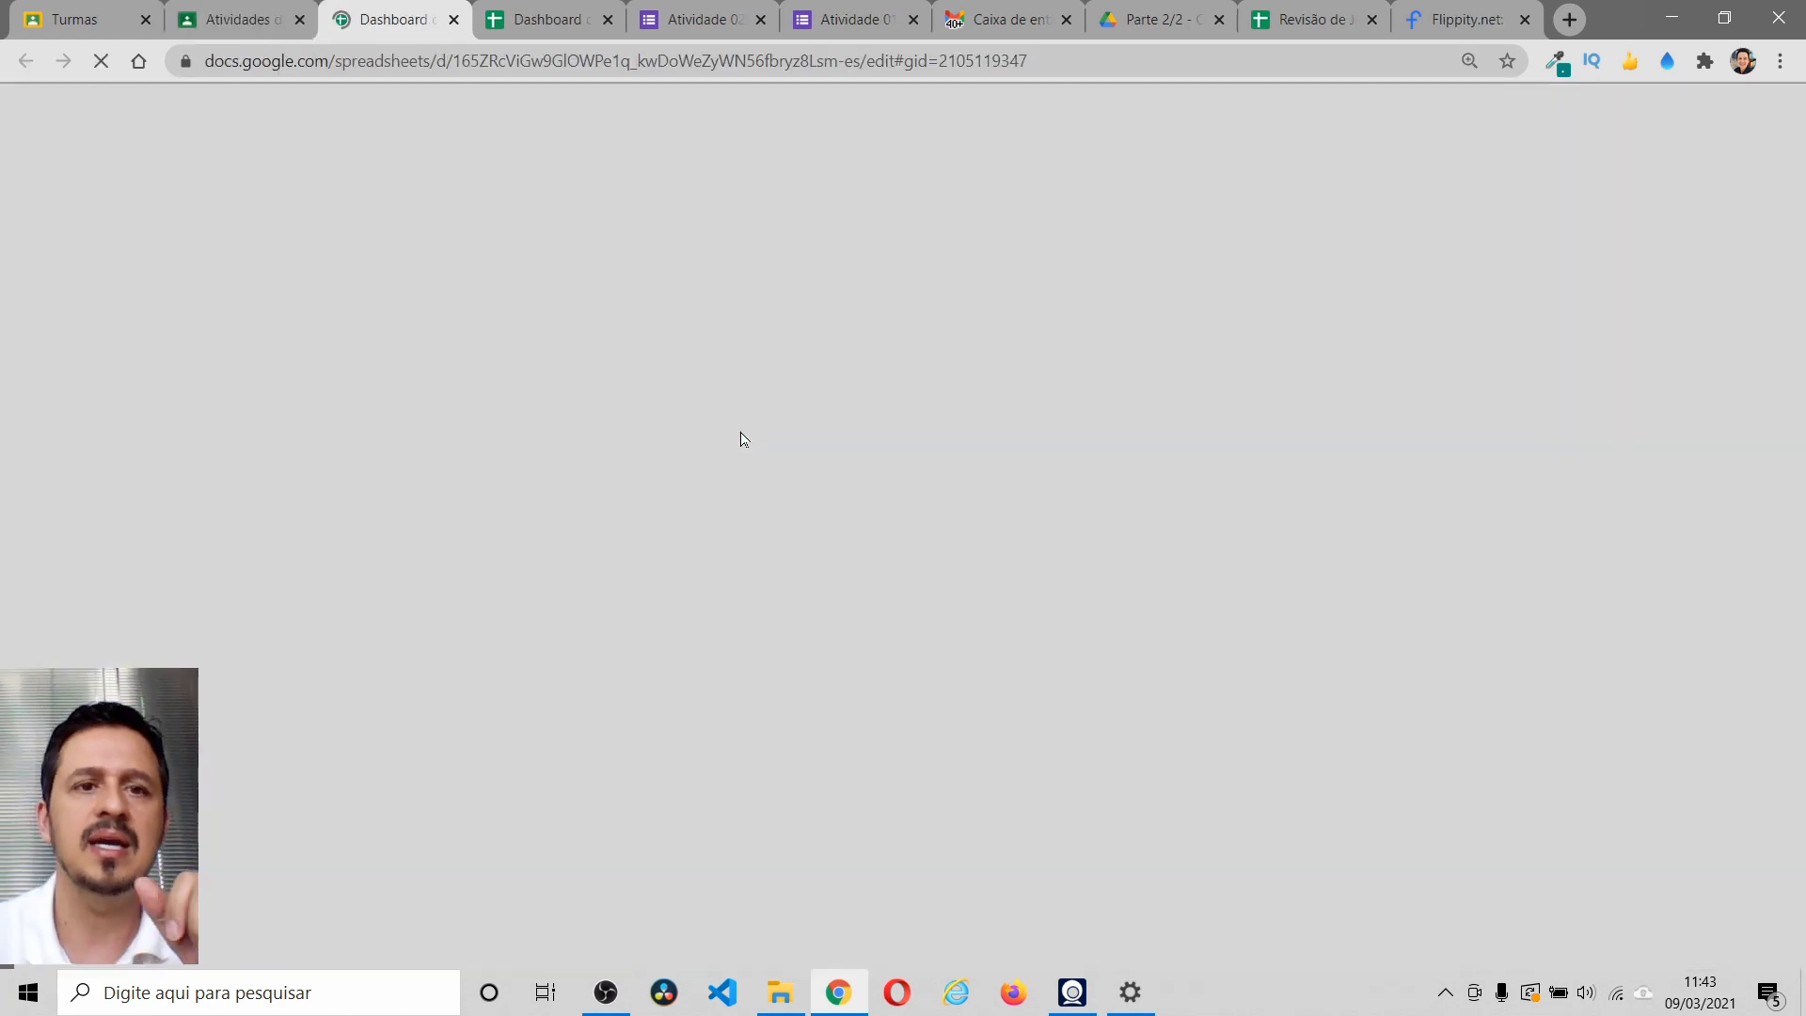